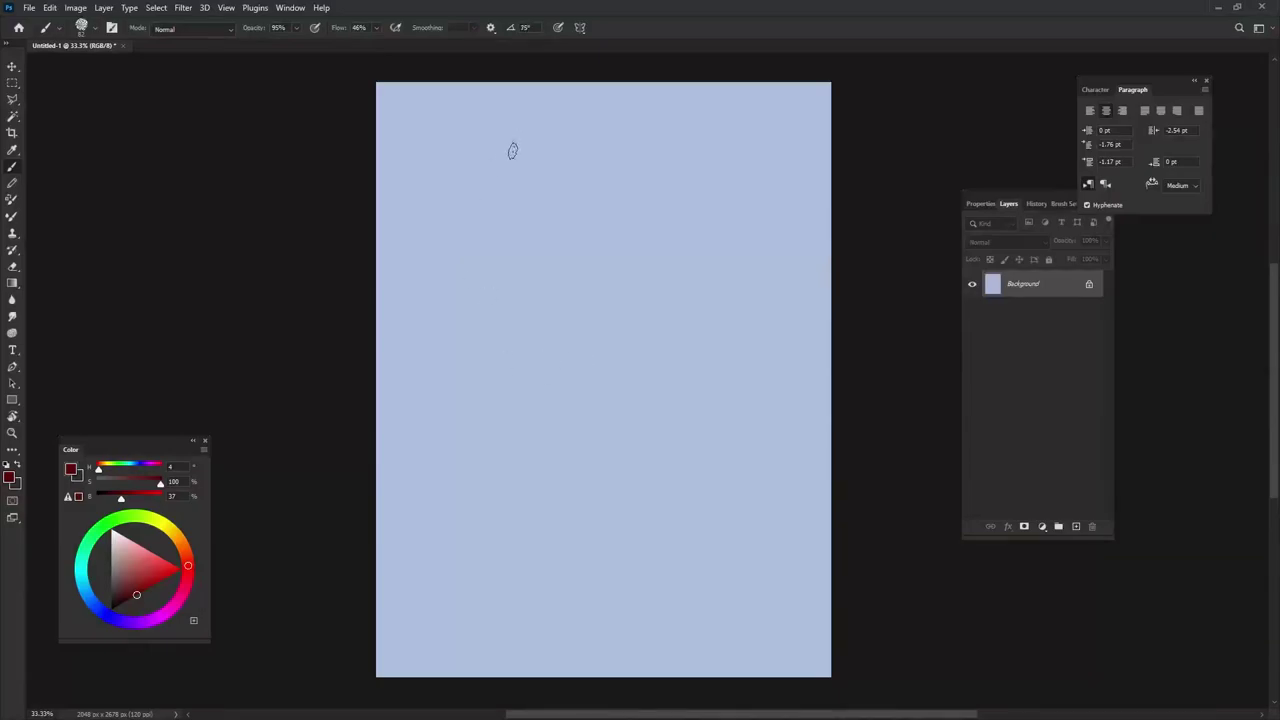
Enable Transfer in Brush Settings and sketch the head oval in dark red.
{"action": "left_click", "coordinate": [1061, 205]}
{"action": "left_click", "coordinate": [993, 315]}
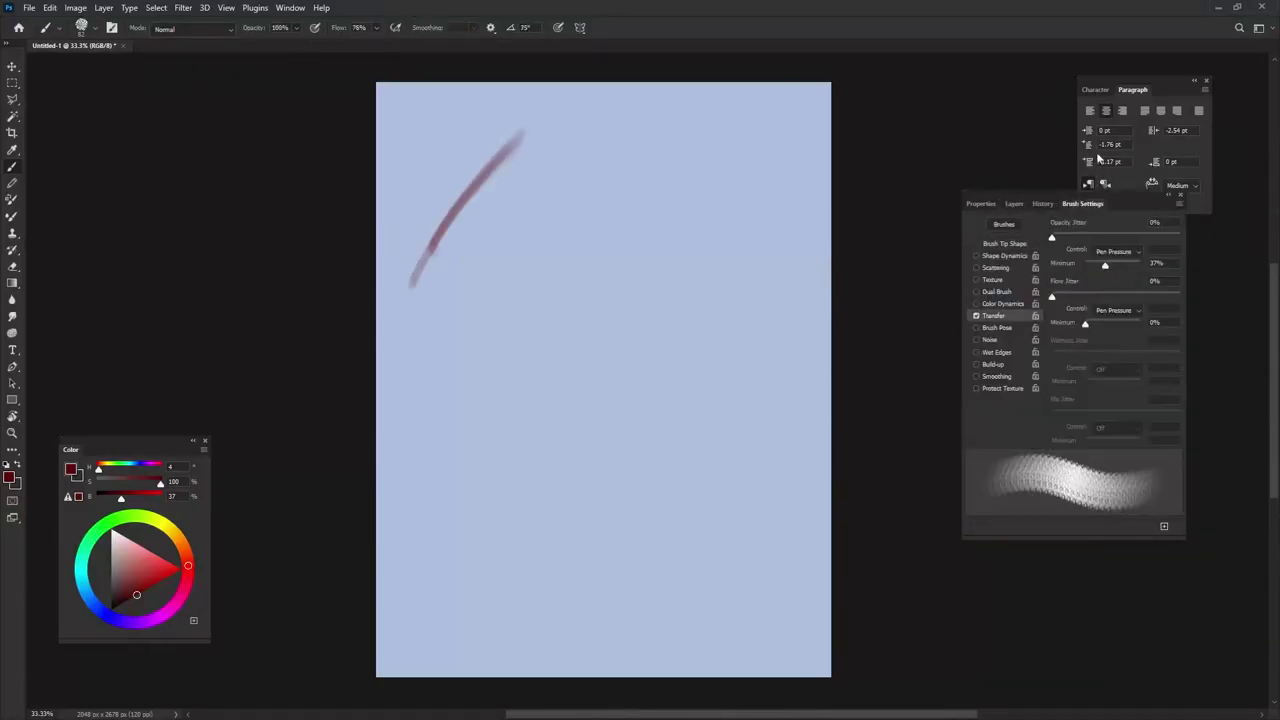
{"action": "left_click_drag", "start_coordinate": [408, 300], "coordinate": [742, 163]}
{"action": "left_click_drag", "start_coordinate": [555, 105], "coordinate": [715, 310]}
{"action": "left_click_drag", "start_coordinate": [424, 242], "coordinate": [428, 488]}
{"action": "left_click_drag", "start_coordinate": [420, 355], "coordinate": [614, 572]}
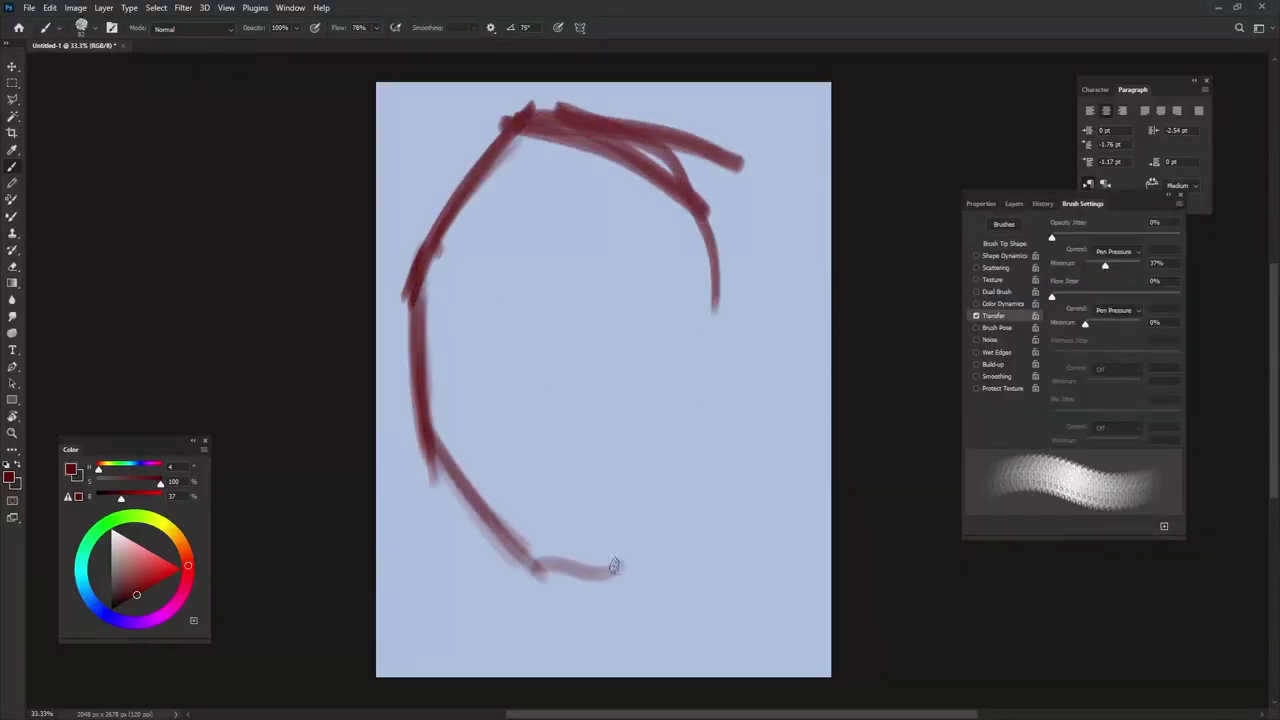
{"action": "left_click_drag", "start_coordinate": [525, 568], "coordinate": [625, 580]}
{"action": "left_click_drag", "start_coordinate": [628, 600], "coordinate": [745, 450]}
{"action": "left_click_drag", "start_coordinate": [765, 275], "coordinate": [735, 510]}
Reinforce the dark-red head outline along the left, right and top edges.
{"action": "mouse_move", "coordinate": [425, 270]}
{"action": "left_mouse_down"}
{"action": "mouse_move", "coordinate": [445, 515]}
{"action": "mouse_move", "coordinate": [555, 605]}
{"action": "mouse_move", "coordinate": [665, 605]}
{"action": "mouse_move", "coordinate": [765, 465]}
{"action": "left_mouse_up"}
{"action": "left_click_drag", "start_coordinate": [775, 335], "coordinate": [735, 515]}
{"action": "mouse_move", "coordinate": [420, 435]}
{"action": "left_mouse_down"}
{"action": "mouse_move", "coordinate": [390, 328]}
{"action": "mouse_move", "coordinate": [420, 265]}
{"action": "left_mouse_up"}
{"action": "left_click_drag", "start_coordinate": [408, 315], "coordinate": [480, 130]}
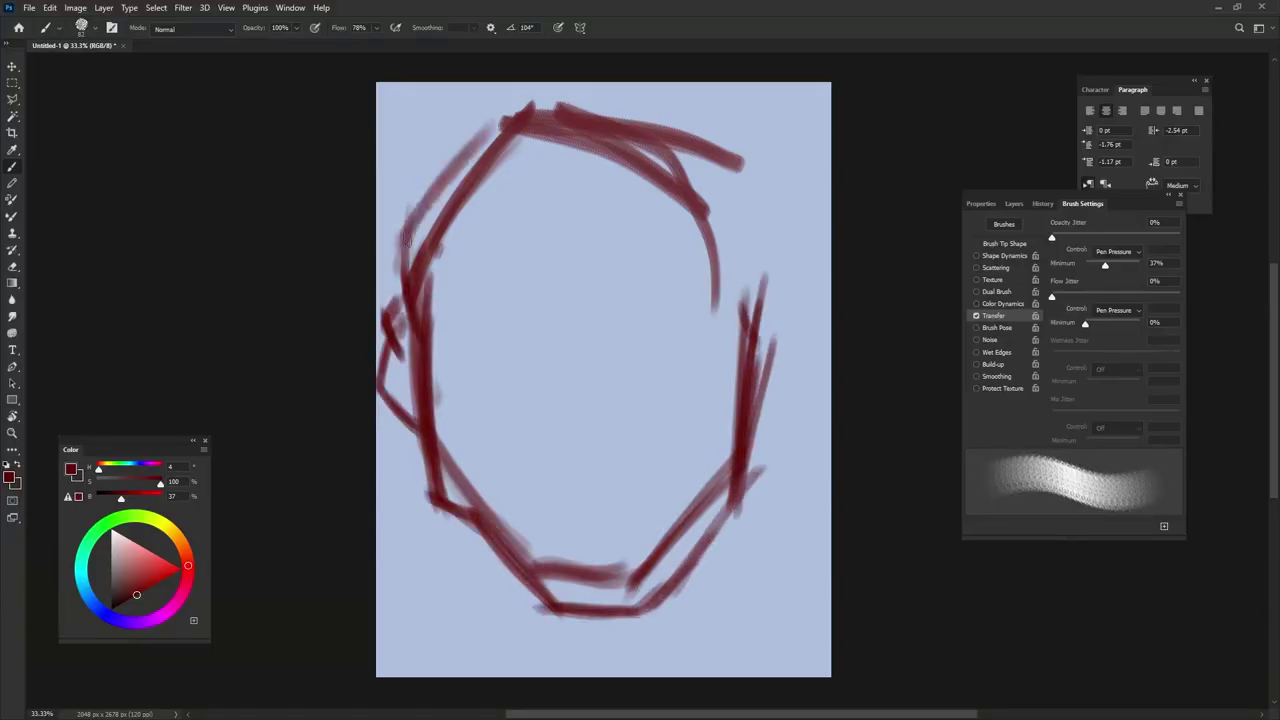
{"action": "mouse_move", "coordinate": [405, 270]}
{"action": "left_mouse_down"}
{"action": "mouse_move", "coordinate": [515, 115]}
{"action": "mouse_move", "coordinate": [545, 110]}
{"action": "left_mouse_up"}
{"action": "mouse_move", "coordinate": [520, 115]}
{"action": "left_mouse_down"}
{"action": "mouse_move", "coordinate": [530, 215]}
{"action": "mouse_move", "coordinate": [739, 291]}
{"action": "left_mouse_up"}
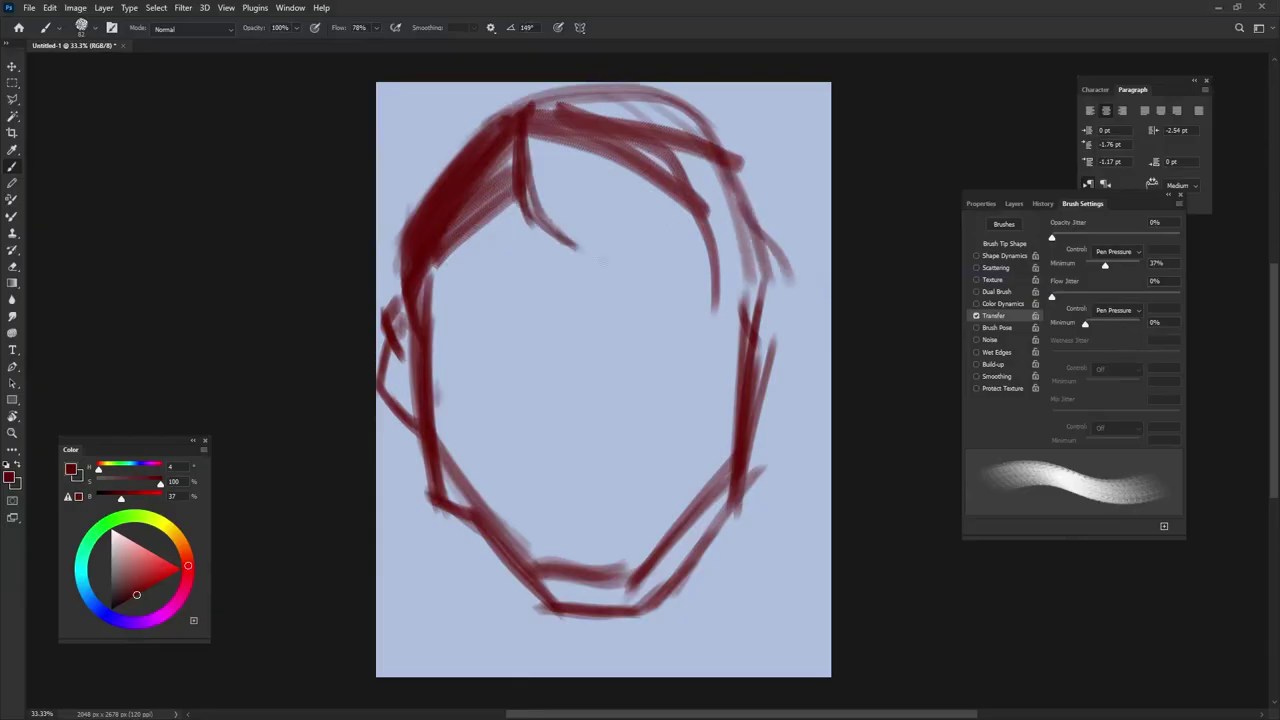
Sketch dark-red hair strands across the top and down the right side.
{"action": "left_click_drag", "start_coordinate": [525, 205], "coordinate": [690, 278]}
{"action": "left_click_drag", "start_coordinate": [575, 180], "coordinate": [780, 292]}
{"action": "left_click_drag", "start_coordinate": [690, 100], "coordinate": [805, 330]}
{"action": "left_click_drag", "start_coordinate": [775, 240], "coordinate": [765, 375]}
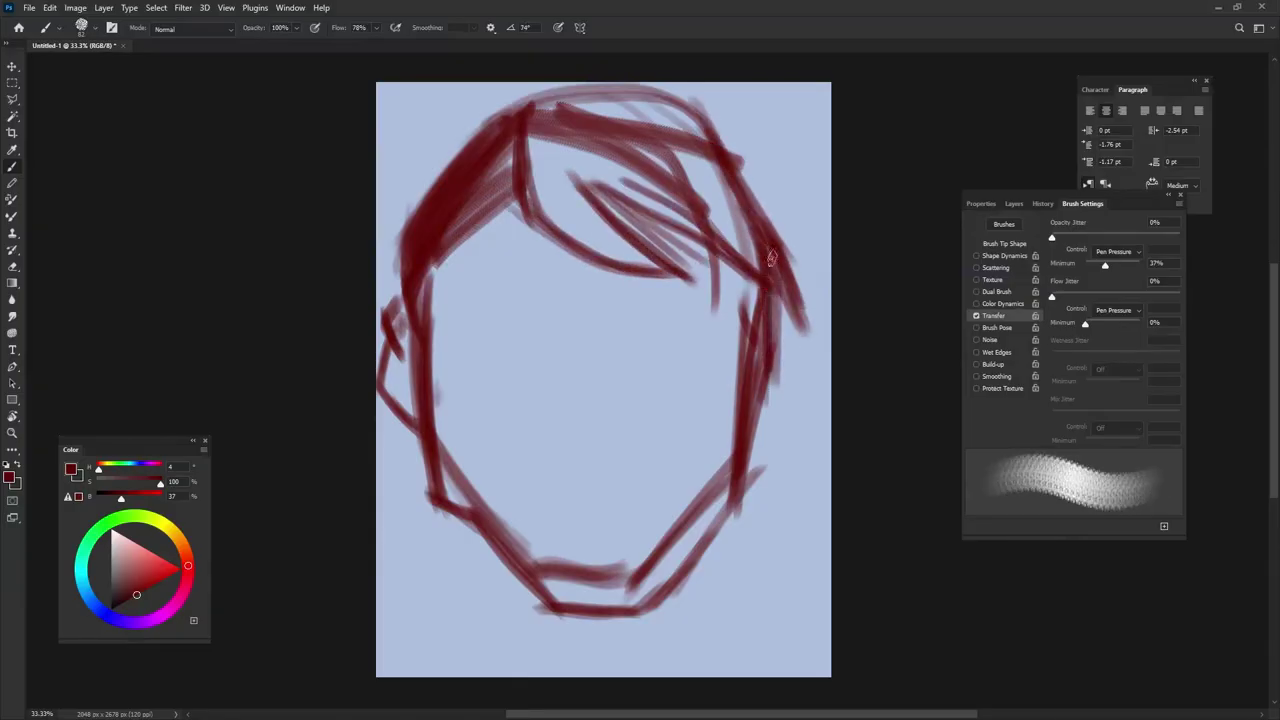
Pick a tan skin colour and paint the first stroke inside the left cheek.
{"action": "left_click", "coordinate": [184, 550]}
{"action": "left_click", "coordinate": [143, 571]}
{"action": "mouse_move", "coordinate": [515, 225]}
{"action": "left_mouse_down"}
{"action": "mouse_move", "coordinate": [440, 470]}
{"action": "mouse_move", "coordinate": [528, 514]}
{"action": "left_mouse_up"}
Block in the face with reddish-brown skin, including the left edge and right side.
{"action": "left_click_drag", "start_coordinate": [460, 300], "coordinate": [480, 449]}
{"action": "left_click_drag", "start_coordinate": [500, 270], "coordinate": [620, 600]}
{"action": "left_click_drag", "start_coordinate": [560, 260], "coordinate": [700, 330]}
{"action": "left_click", "coordinate": [423, 423], "text": "alt"}
{"action": "mouse_move", "coordinate": [400, 300]}
{"action": "left_mouse_down"}
{"action": "mouse_move", "coordinate": [390, 430]}
{"action": "mouse_move", "coordinate": [440, 500]}
{"action": "left_mouse_up"}
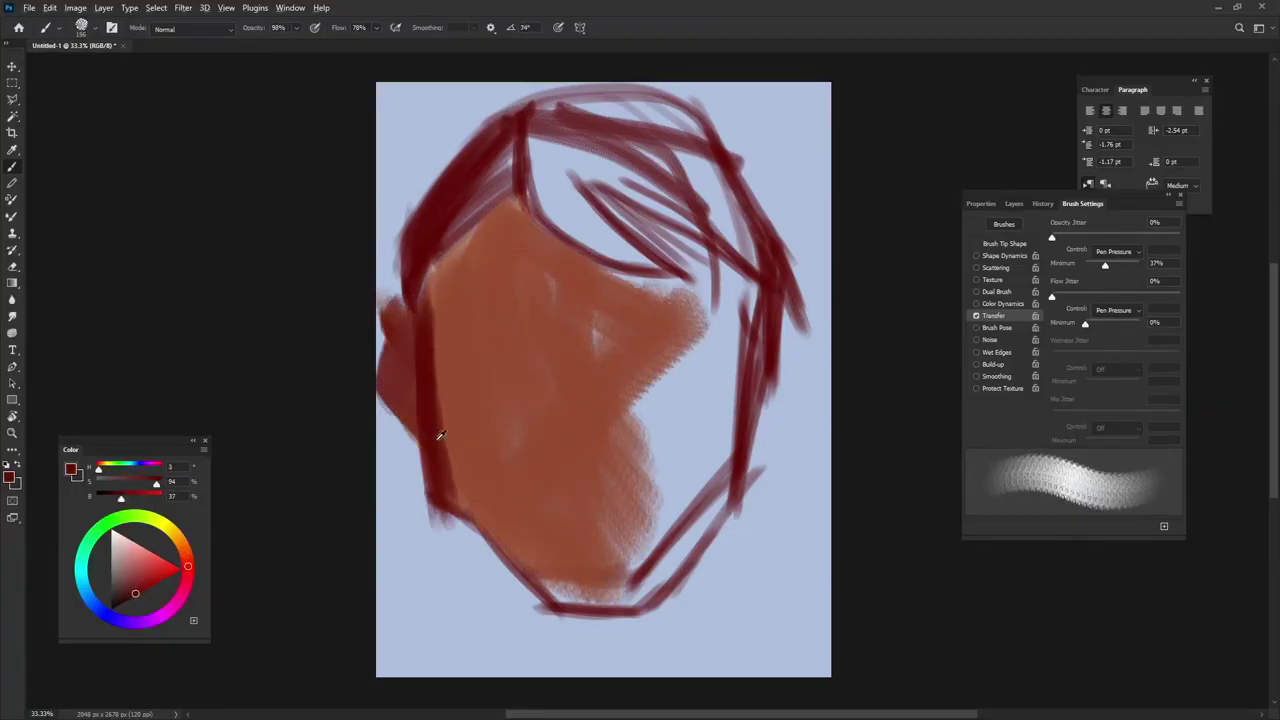
{"action": "left_click", "coordinate": [434, 309], "text": "alt"}
{"action": "left_click_drag", "start_coordinate": [440, 300], "coordinate": [450, 500]}
{"action": "left_click_drag", "start_coordinate": [700, 330], "coordinate": [620, 600]}
{"action": "mouse_move", "coordinate": [650, 230]}
{"action": "left_mouse_down"}
{"action": "mouse_move", "coordinate": [705, 280]}
{"action": "mouse_move", "coordinate": [735, 480]}
{"action": "left_mouse_up"}
{"action": "left_click_drag", "start_coordinate": [600, 250], "coordinate": [700, 300]}
Paint dark red on the upper left head and fill the top with hair colour.
{"action": "left_click_drag", "start_coordinate": [610, 600], "coordinate": [720, 510]}
{"action": "left_click", "coordinate": [465, 206], "text": "alt"}
{"action": "mouse_move", "coordinate": [470, 260]}
{"action": "left_mouse_down"}
{"action": "mouse_move", "coordinate": [514, 173]}
{"action": "mouse_move", "coordinate": [590, 150]}
{"action": "left_mouse_up"}
{"action": "left_click_drag", "start_coordinate": [560, 200], "coordinate": [630, 250]}
{"action": "left_click_drag", "start_coordinate": [590, 120], "coordinate": [585, 215]}
{"action": "mouse_move", "coordinate": [560, 95]}
{"action": "left_mouse_down"}
{"action": "mouse_move", "coordinate": [580, 170]}
{"action": "mouse_move", "coordinate": [551, 215]}
{"action": "left_mouse_up"}
Paint the hair mass and forehead fringe in very dark red.
{"action": "left_click", "coordinate": [119, 601]}
{"action": "left_click_drag", "start_coordinate": [520, 110], "coordinate": [620, 265]}
{"action": "left_click_drag", "start_coordinate": [560, 165], "coordinate": [686, 216]}
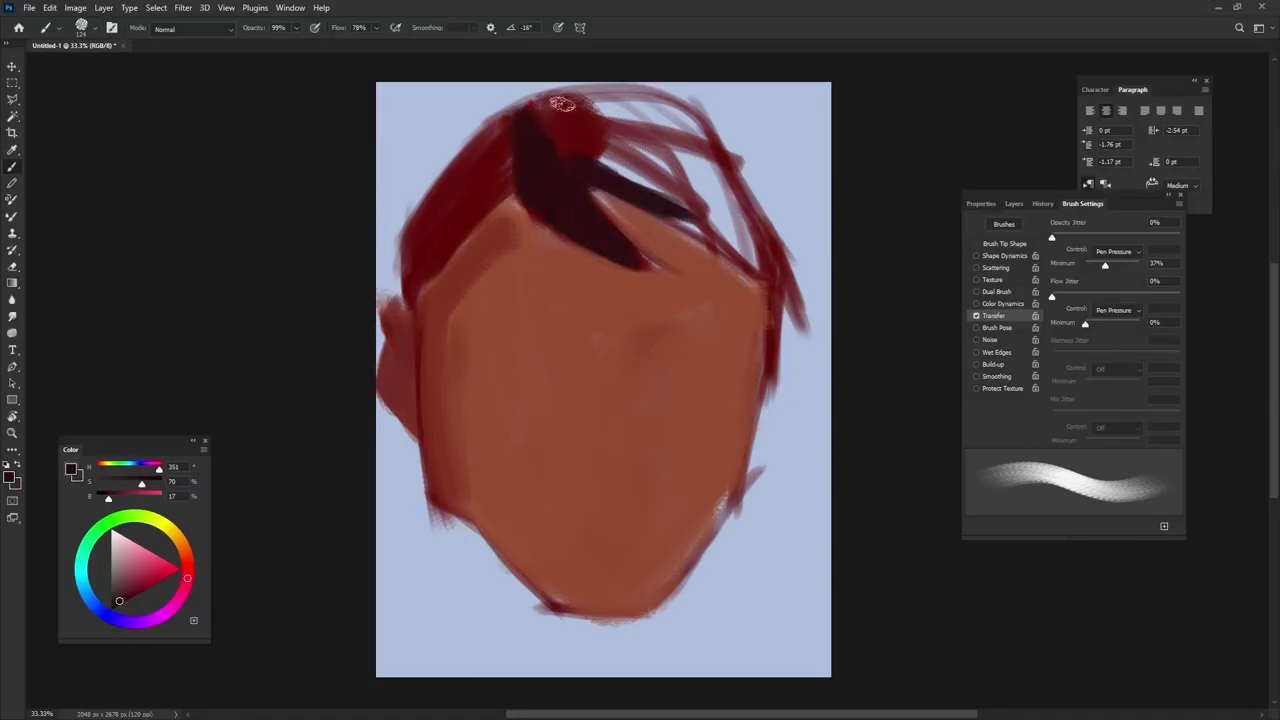
{"action": "left_click_drag", "start_coordinate": [562, 104], "coordinate": [660, 100]}
{"action": "mouse_move", "coordinate": [500, 105]}
{"action": "left_mouse_down"}
{"action": "mouse_move", "coordinate": [670, 90]}
{"action": "mouse_move", "coordinate": [800, 255]}
{"action": "left_mouse_up"}
{"action": "left_click_drag", "start_coordinate": [630, 195], "coordinate": [686, 253]}
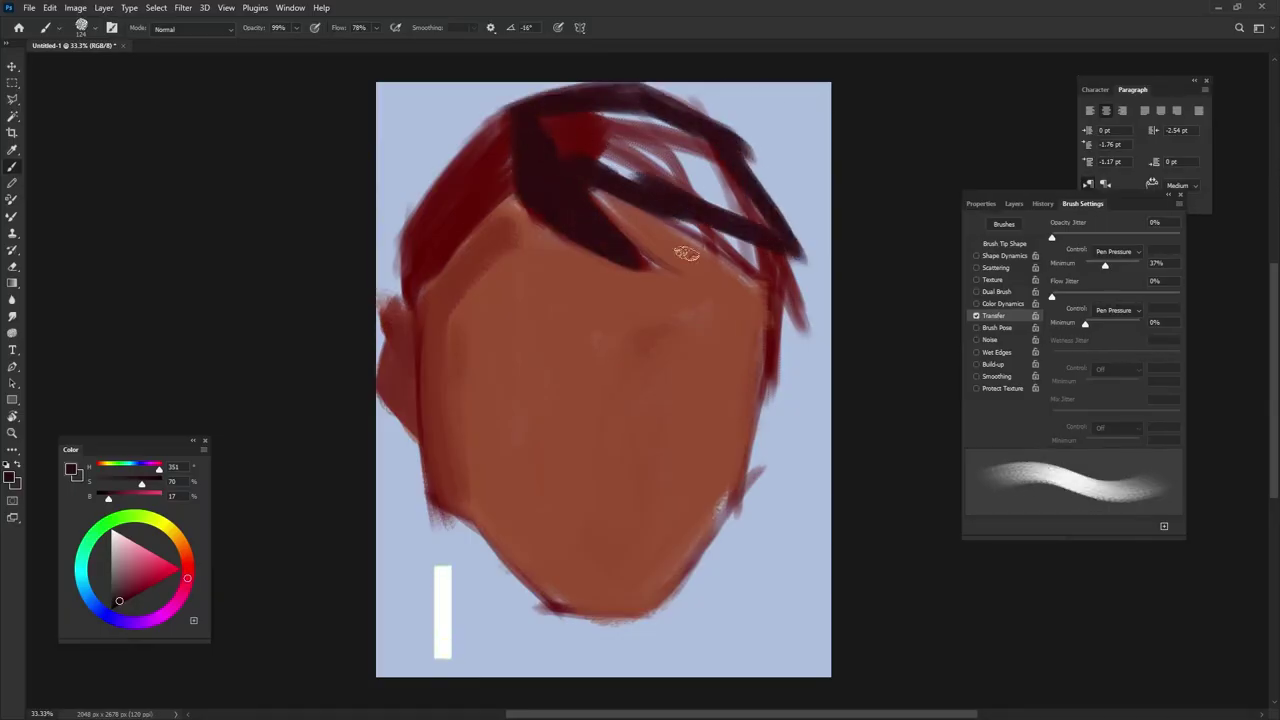
{"action": "left_click_drag", "start_coordinate": [600, 115], "coordinate": [770, 225]}
{"action": "mouse_move", "coordinate": [600, 195]}
{"action": "left_mouse_down"}
{"action": "mouse_move", "coordinate": [676, 277]}
{"action": "mouse_move", "coordinate": [700, 275]}
{"action": "left_mouse_up"}
Paint warm reddish blush patches on both sides of the face and a dark nose shape.
{"action": "left_click", "coordinate": [437, 337], "text": "alt"}
{"action": "left_click_drag", "start_coordinate": [505, 215], "coordinate": [549, 272]}
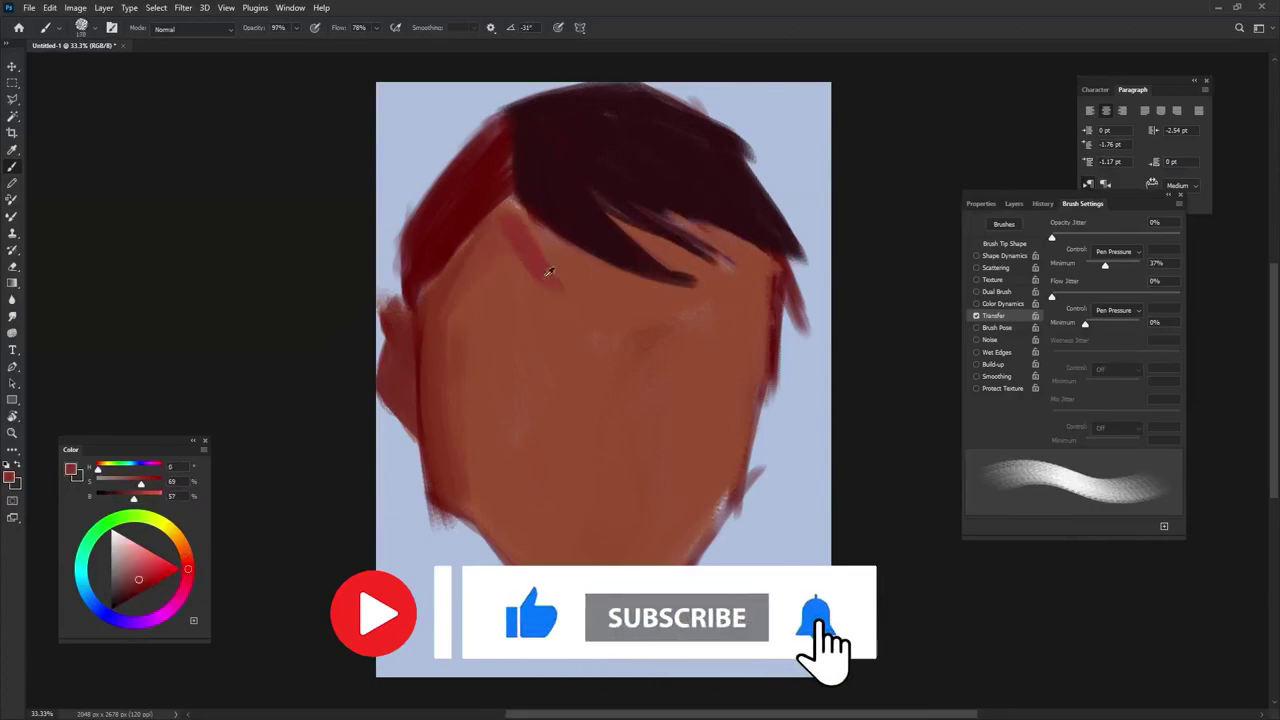
{"action": "left_click_drag", "start_coordinate": [475, 345], "coordinate": [523, 409]}
{"action": "mouse_move", "coordinate": [720, 375]}
{"action": "left_mouse_down"}
{"action": "mouse_move", "coordinate": [651, 366]}
{"action": "mouse_move", "coordinate": [710, 385]}
{"action": "left_mouse_up"}
{"action": "left_click", "coordinate": [586, 349], "text": "alt"}
{"action": "mouse_move", "coordinate": [470, 335]}
{"action": "left_mouse_down"}
{"action": "mouse_move", "coordinate": [565, 327]}
{"action": "mouse_move", "coordinate": [540, 350]}
{"action": "left_mouse_up"}
{"action": "left_click_drag", "start_coordinate": [660, 370], "coordinate": [720, 385]}
{"action": "left_click_drag", "start_coordinate": [595, 455], "coordinate": [615, 462]}
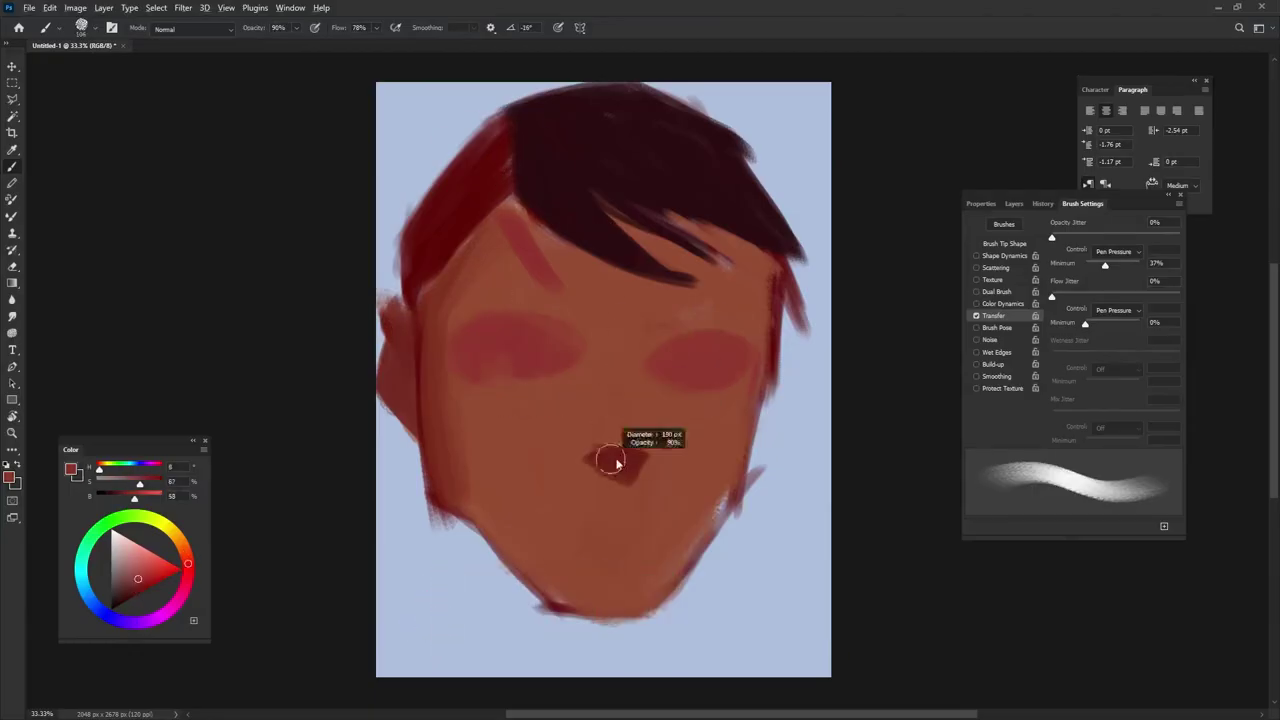
Darken around the left eye and lighten the left face edge and jaw.
{"action": "left_click", "coordinate": [637, 283], "text": "alt"}
{"action": "left_click_drag", "start_coordinate": [468, 343], "coordinate": [508, 366]}
{"action": "left_click", "coordinate": [500, 294], "text": "alt"}
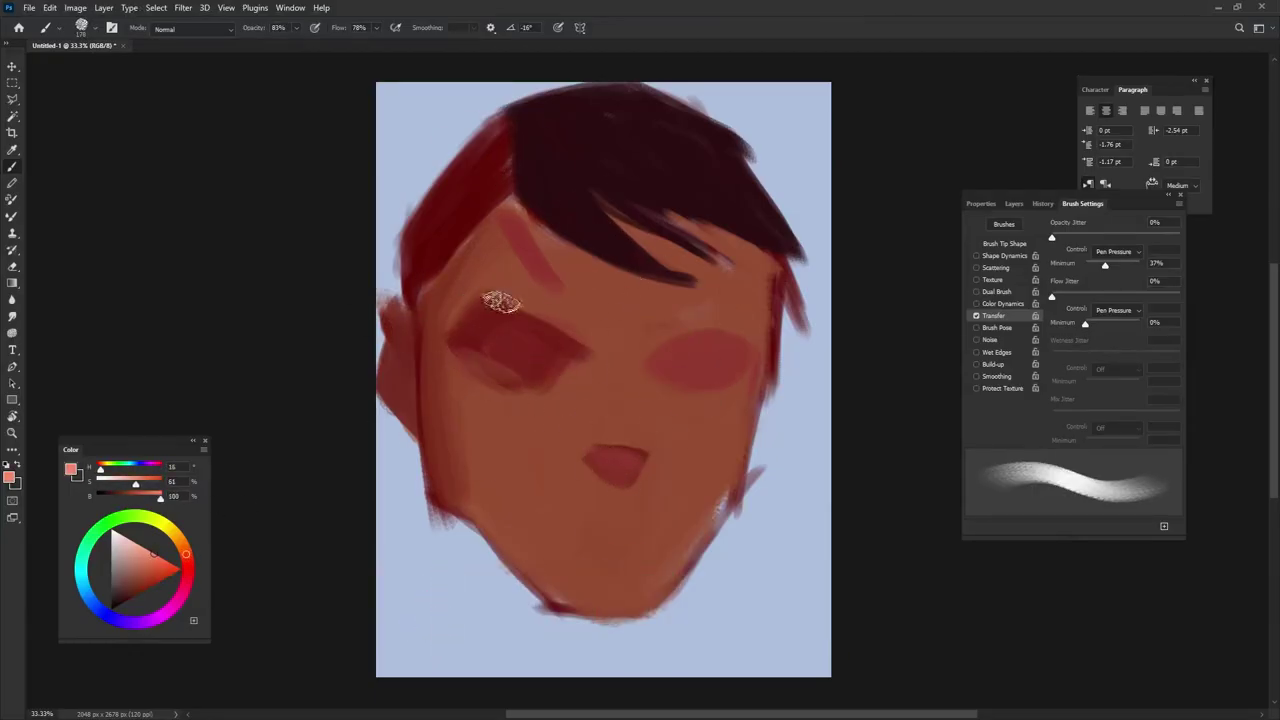
{"action": "mouse_move", "coordinate": [435, 285]}
{"action": "left_mouse_down"}
{"action": "mouse_move", "coordinate": [440, 370]}
{"action": "mouse_move", "coordinate": [467, 320]}
{"action": "left_mouse_up"}
{"action": "left_click_drag", "start_coordinate": [462, 262], "coordinate": [440, 345]}
{"action": "left_click_drag", "start_coordinate": [440, 425], "coordinate": [540, 595]}
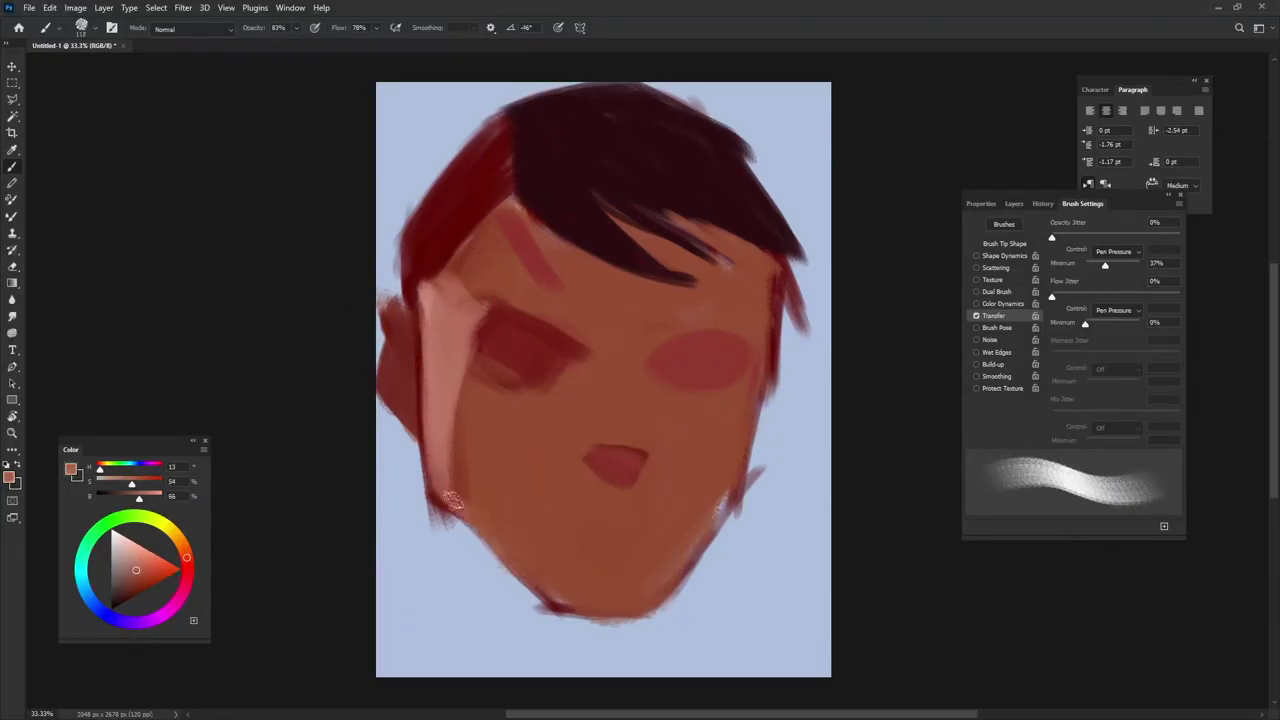
Paint the ear with a dark stroke and a bright red accent.
{"action": "left_click", "coordinate": [537, 180], "text": "alt"}
{"action": "left_click_drag", "start_coordinate": [398, 350], "coordinate": [396, 395]}
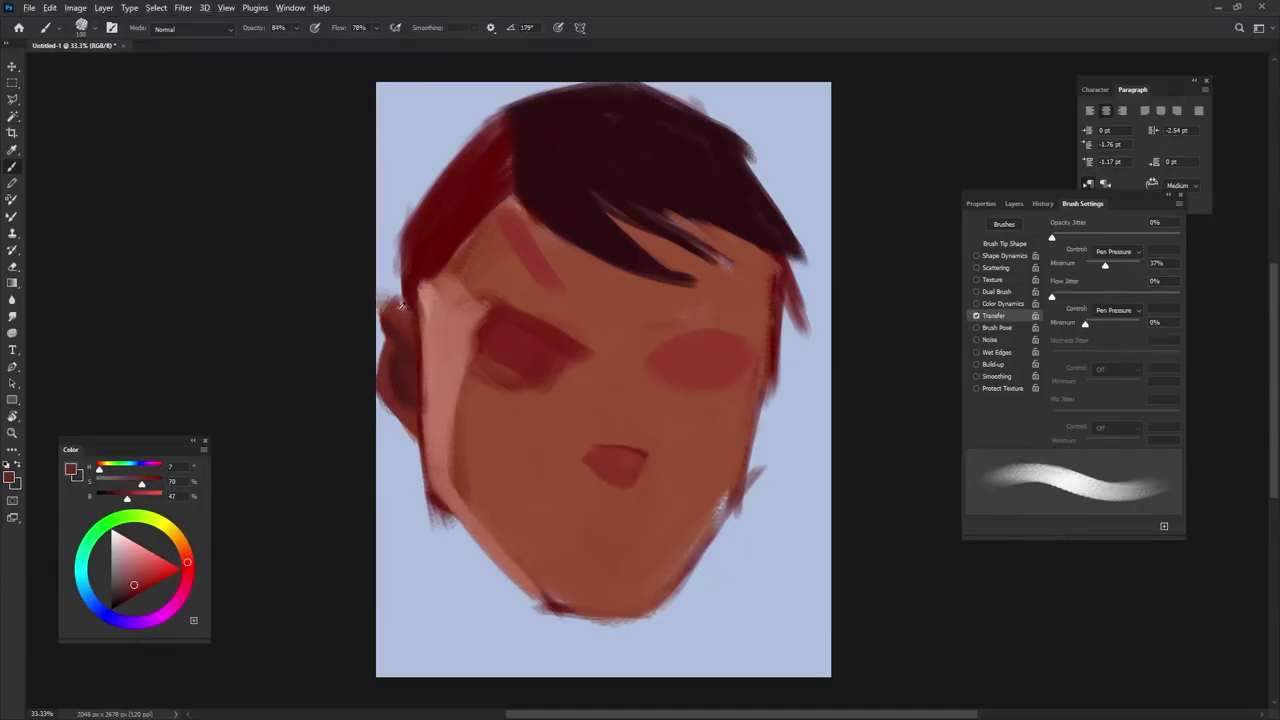
{"action": "left_click_drag", "start_coordinate": [390, 338], "coordinate": [392, 320]}
{"action": "left_click", "coordinate": [400, 372], "text": "alt"}
{"action": "left_click", "coordinate": [405, 305], "text": "alt"}
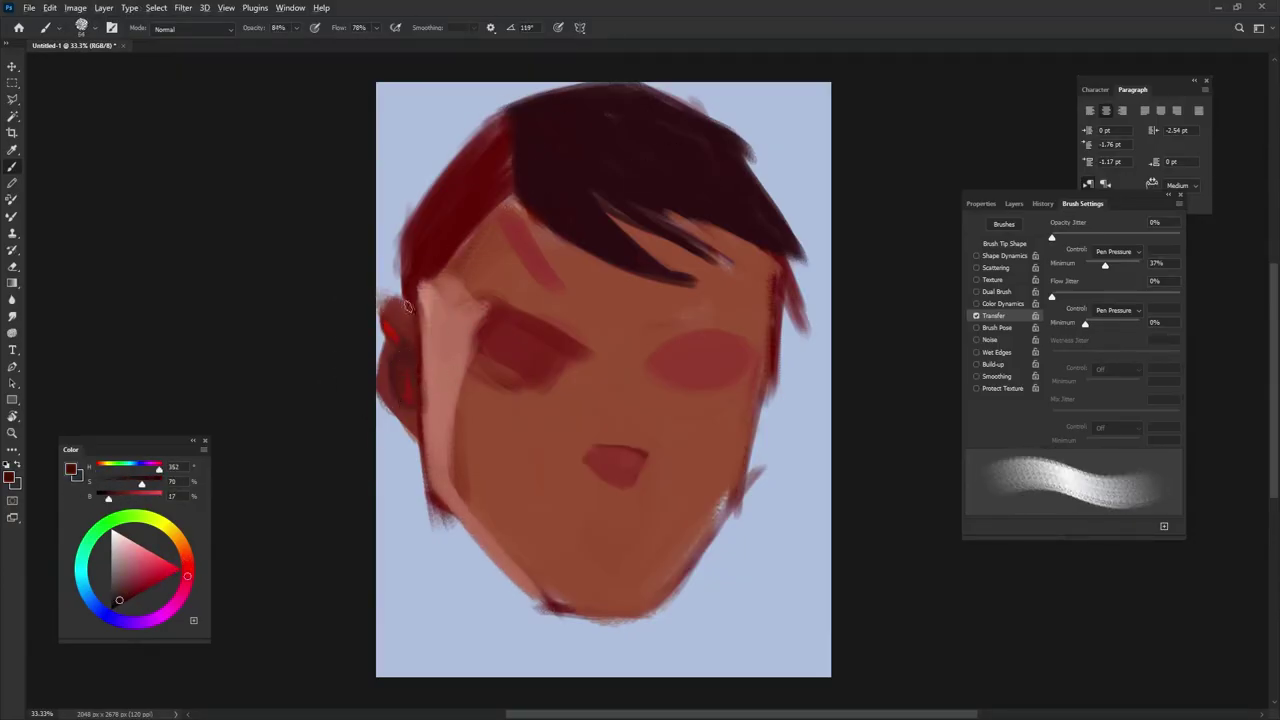
Shade the left eye and cheek, adding a dark shadow across the lower left cheek.
{"action": "left_click", "coordinate": [514, 177], "text": "alt"}
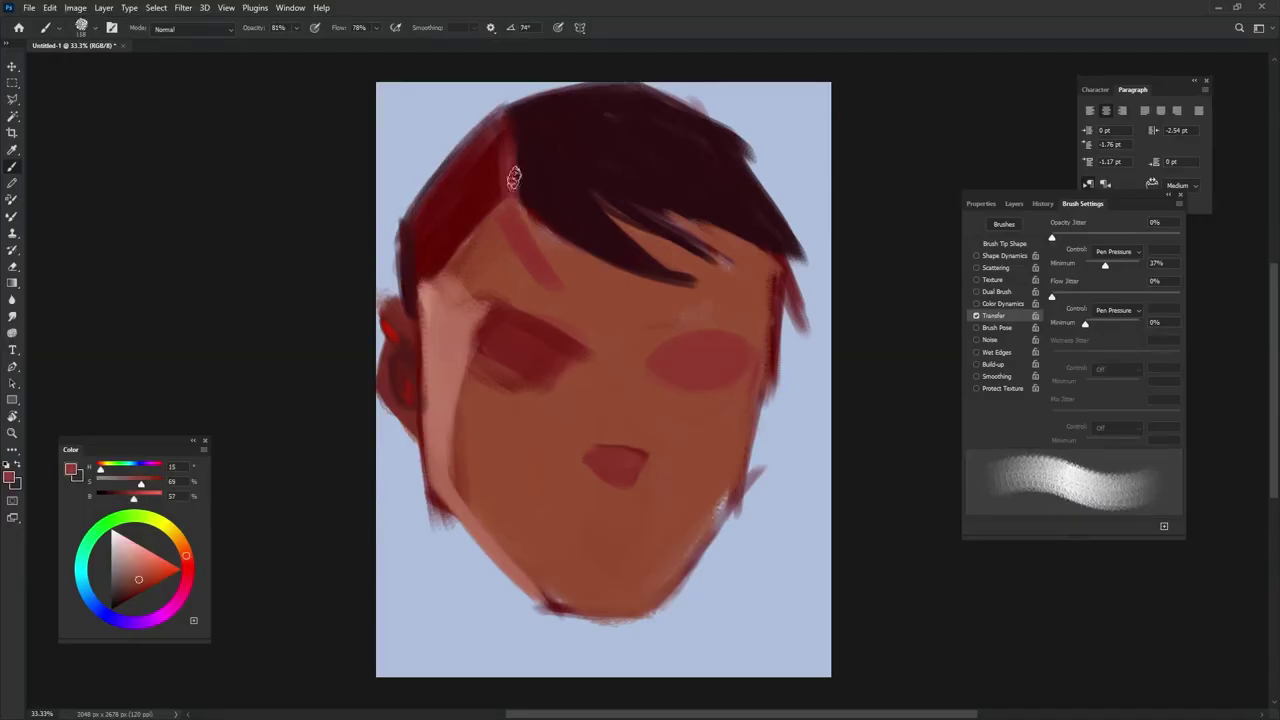
{"action": "left_click_drag", "start_coordinate": [514, 177], "coordinate": [433, 247]}
{"action": "left_click_drag", "start_coordinate": [540, 355], "coordinate": [462, 372]}
{"action": "left_click", "coordinate": [529, 282], "text": "alt"}
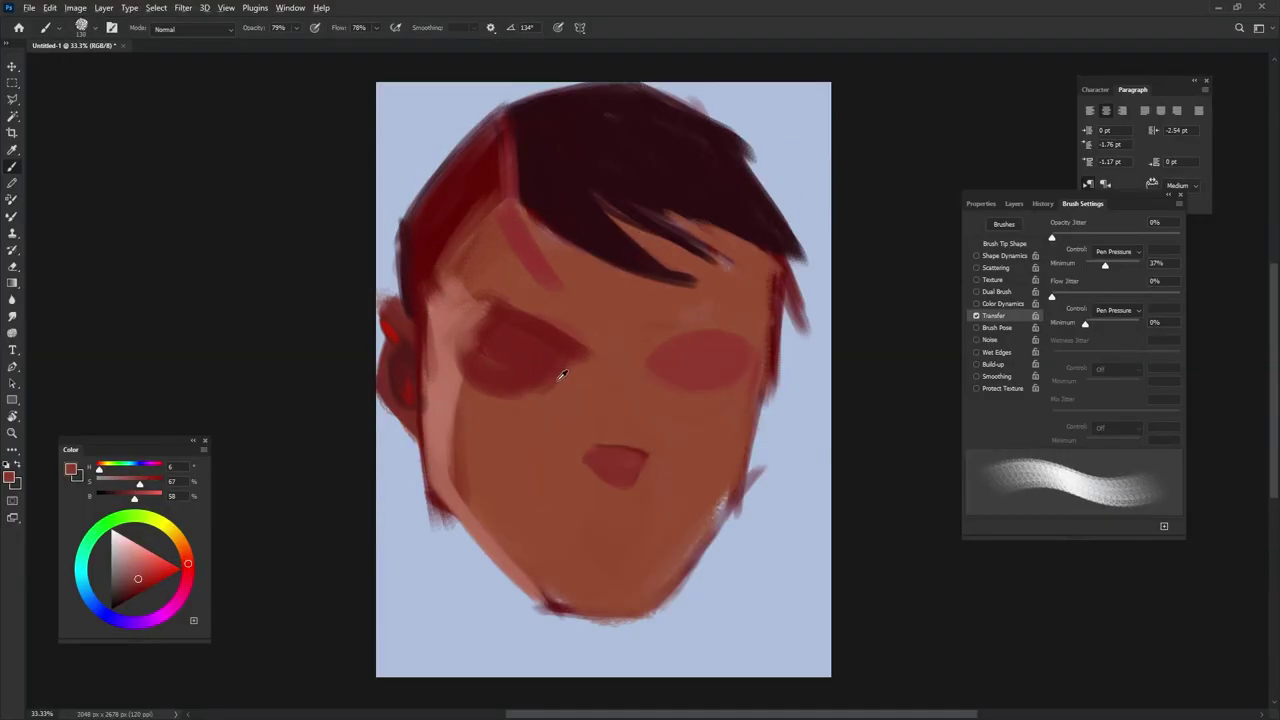
{"action": "mouse_move", "coordinate": [470, 380]}
{"action": "left_mouse_down"}
{"action": "mouse_move", "coordinate": [466, 354]}
{"action": "mouse_move", "coordinate": [563, 366]}
{"action": "left_mouse_up"}
{"action": "left_click", "coordinate": [478, 271], "text": "alt"}
{"action": "mouse_move", "coordinate": [478, 271]}
{"action": "left_mouse_down"}
{"action": "mouse_move", "coordinate": [543, 380]}
{"action": "mouse_move", "coordinate": [503, 434]}
{"action": "mouse_move", "coordinate": [451, 366]}
{"action": "mouse_move", "coordinate": [558, 575]}
{"action": "left_mouse_up"}
{"action": "left_click", "coordinate": [543, 380], "text": "alt"}
{"action": "left_click_drag", "start_coordinate": [470, 470], "coordinate": [565, 565]}
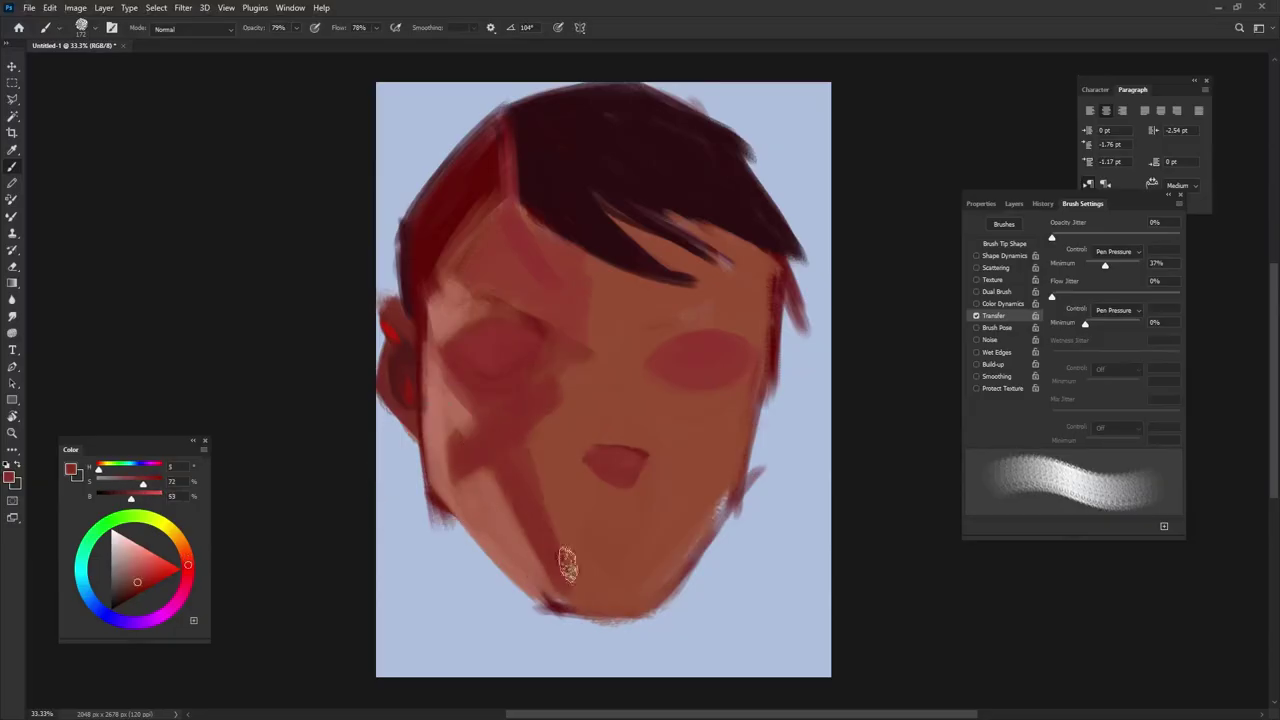
Paint a dark band across the eyes, lighten the forehead, and add dark brows over both eyes.
{"action": "left_click_drag", "start_coordinate": [551, 346], "coordinate": [655, 400]}
{"action": "left_click", "coordinate": [600, 298], "text": "alt"}
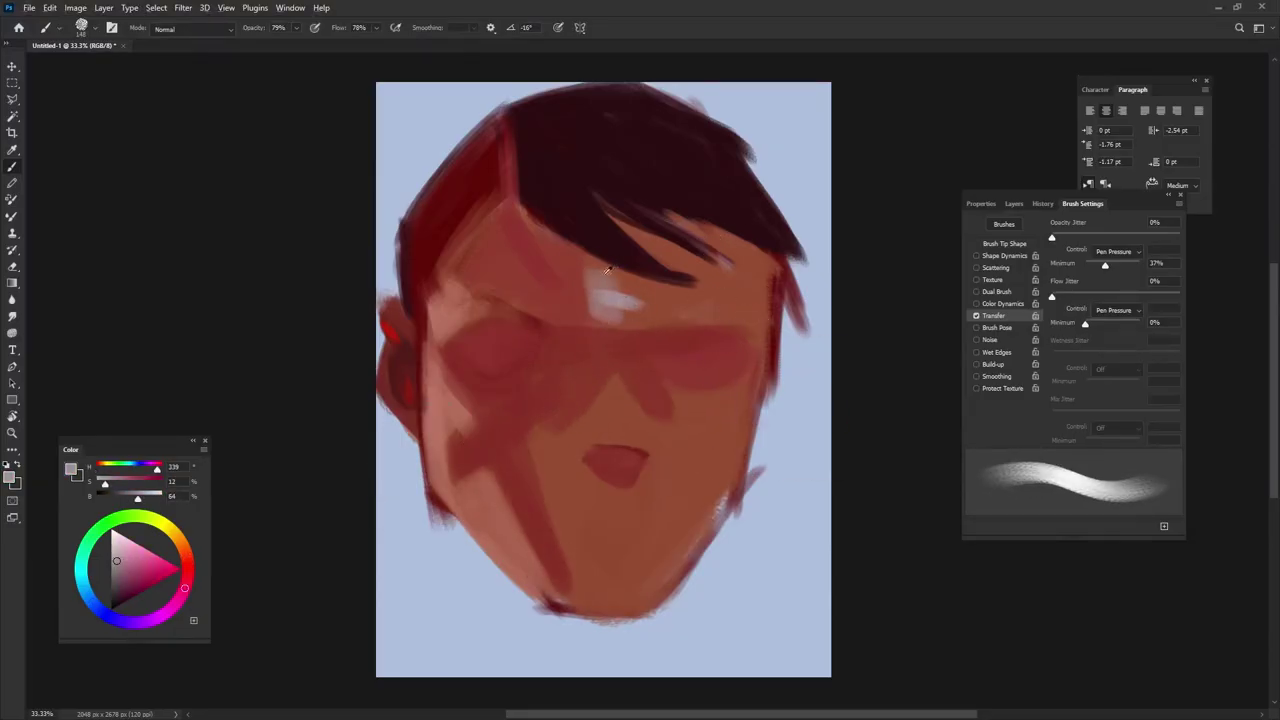
{"action": "mouse_move", "coordinate": [600, 298]}
{"action": "left_mouse_down"}
{"action": "mouse_move", "coordinate": [709, 271]}
{"action": "mouse_move", "coordinate": [690, 320]}
{"action": "mouse_move", "coordinate": [765, 265]}
{"action": "left_mouse_up"}
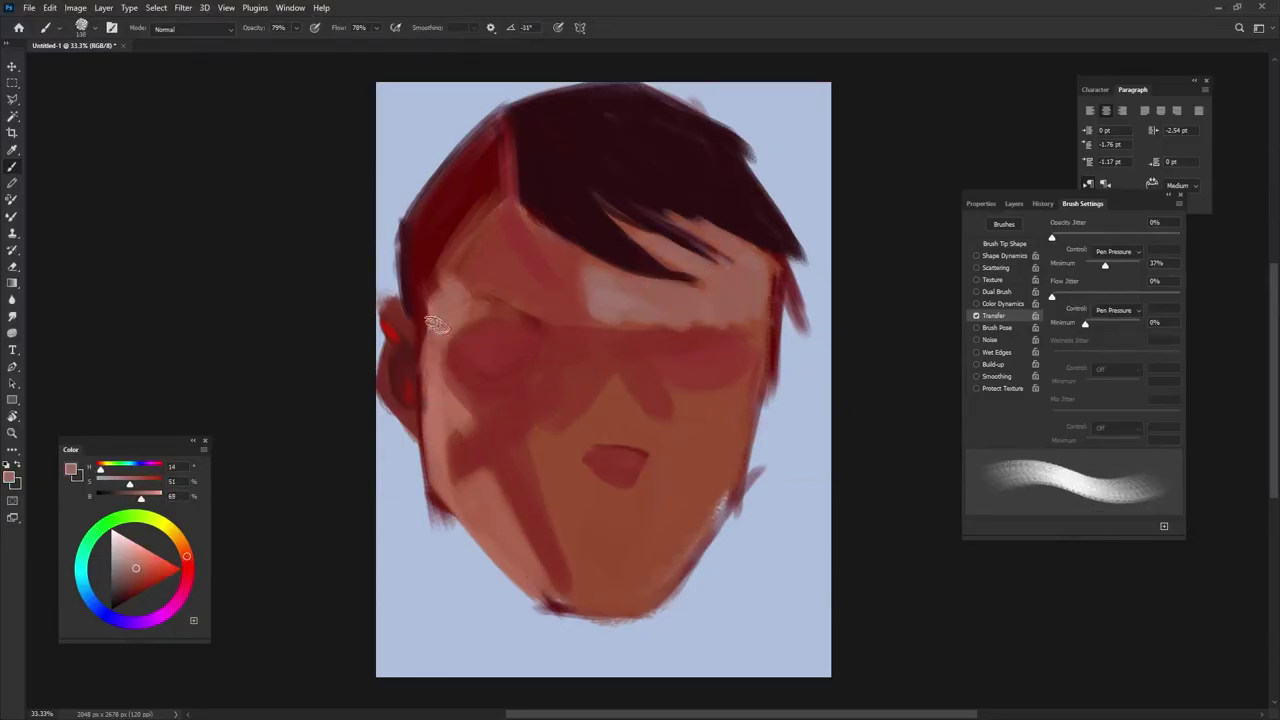
{"action": "left_click", "coordinate": [454, 250], "text": "alt"}
{"action": "left_click_drag", "start_coordinate": [455, 318], "coordinate": [555, 322]}
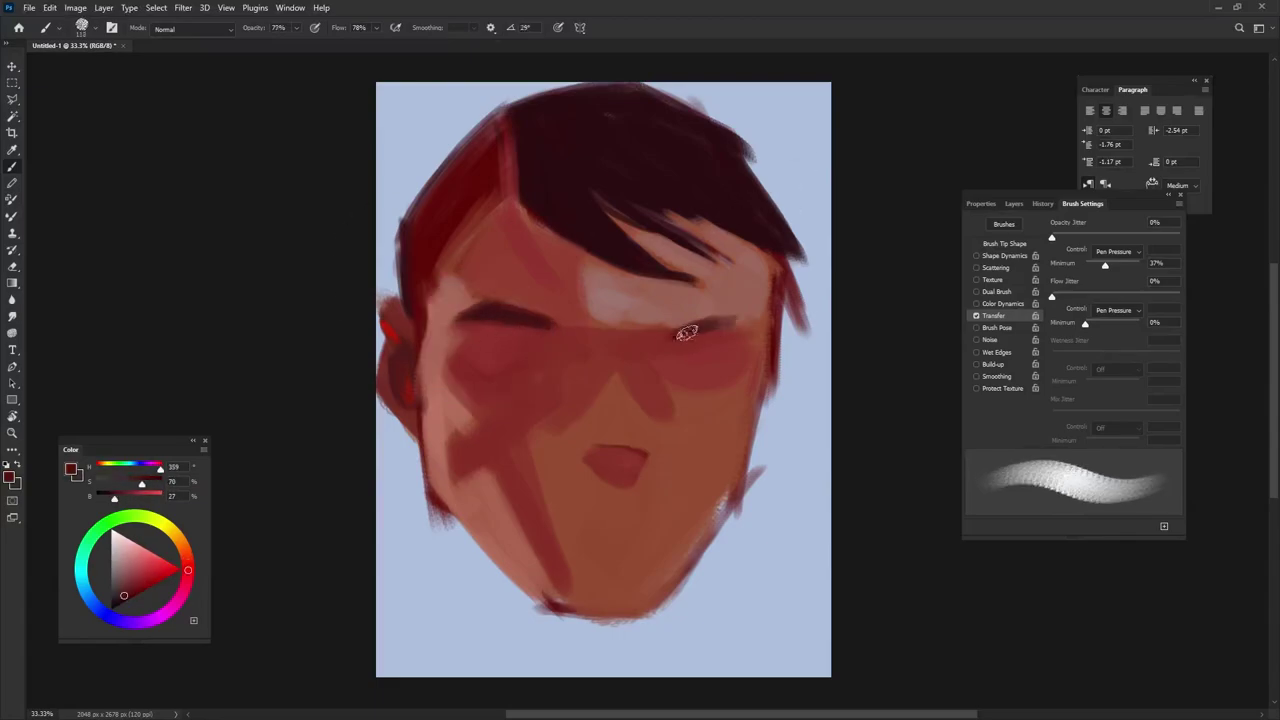
{"action": "left_click_drag", "start_coordinate": [686, 333], "coordinate": [765, 322]}
{"action": "left_click", "coordinate": [729, 321], "text": "alt"}
Resize the brush and mark the bottom of the nose in darker red.
{"action": "left_click", "coordinate": [577, 387], "text": "alt"}
{"action": "right_click", "coordinate": [622, 366], "text": "alt"}
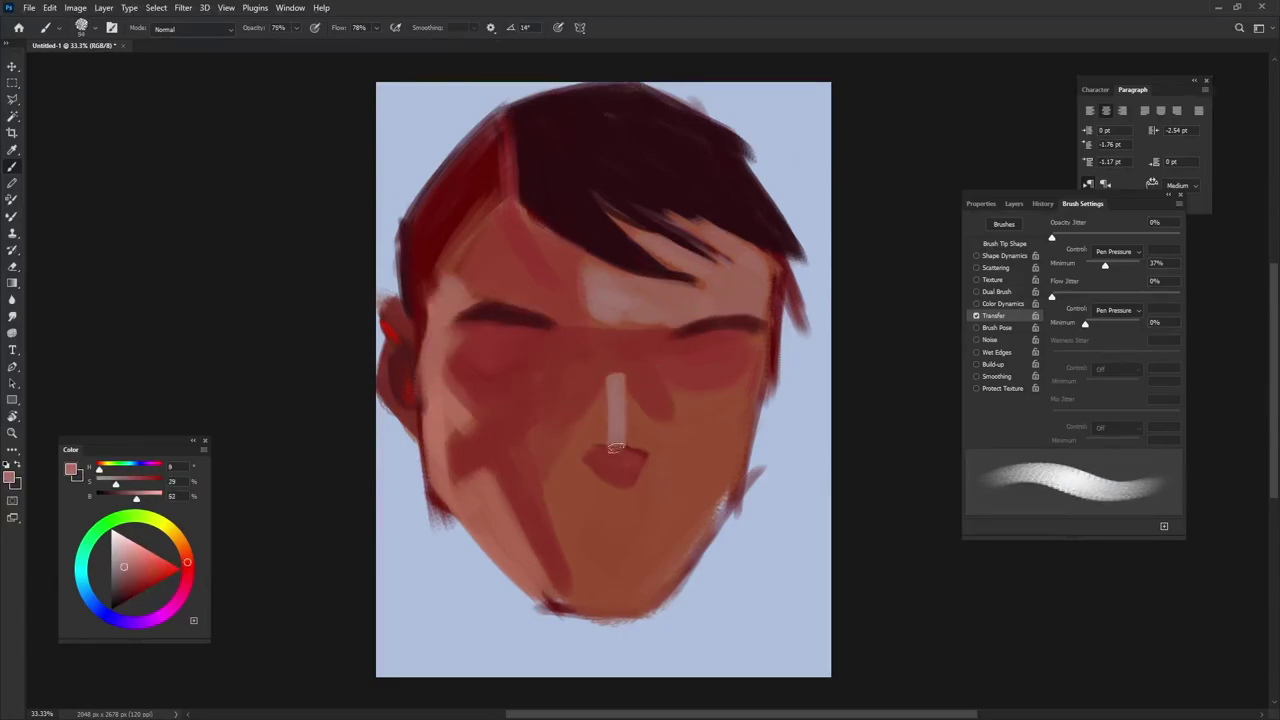
{"action": "left_click", "coordinate": [614, 477], "text": "alt"}
{"action": "right_click", "coordinate": [614, 477], "text": "alt"}
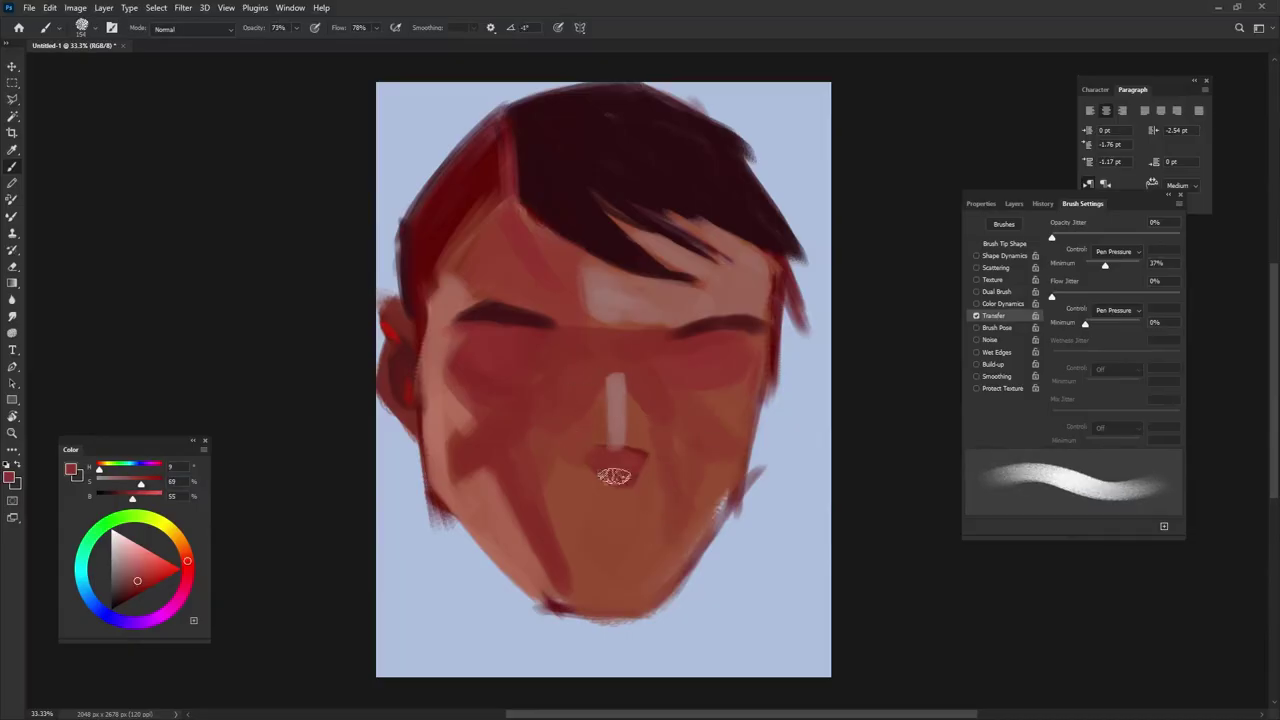
{"action": "left_click", "coordinate": [578, 447], "text": "alt"}
{"action": "left_click", "coordinate": [676, 404], "text": "alt"}
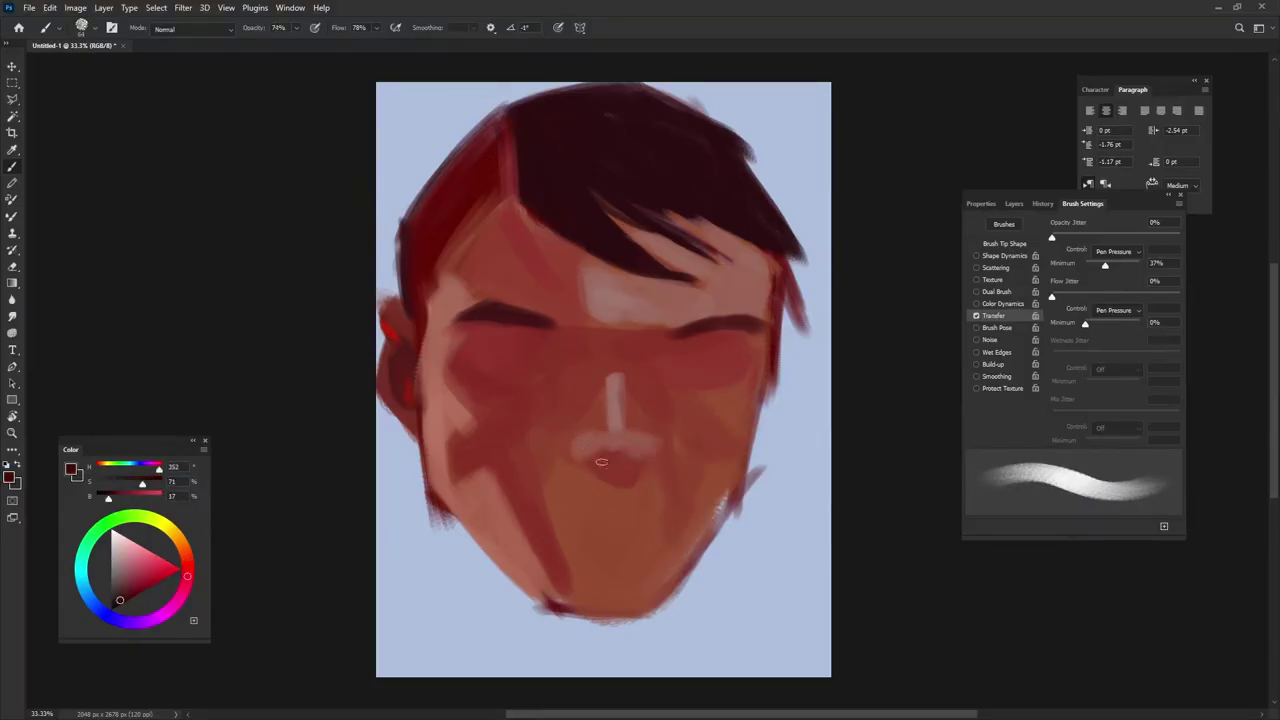
{"action": "left_click_drag", "start_coordinate": [592, 466], "coordinate": [650, 467]}
Add shadowed nostrils, a light nose-tip highlight, and a deeper shadow along the nose bottom.
{"action": "left_click", "coordinate": [676, 395], "text": "alt"}
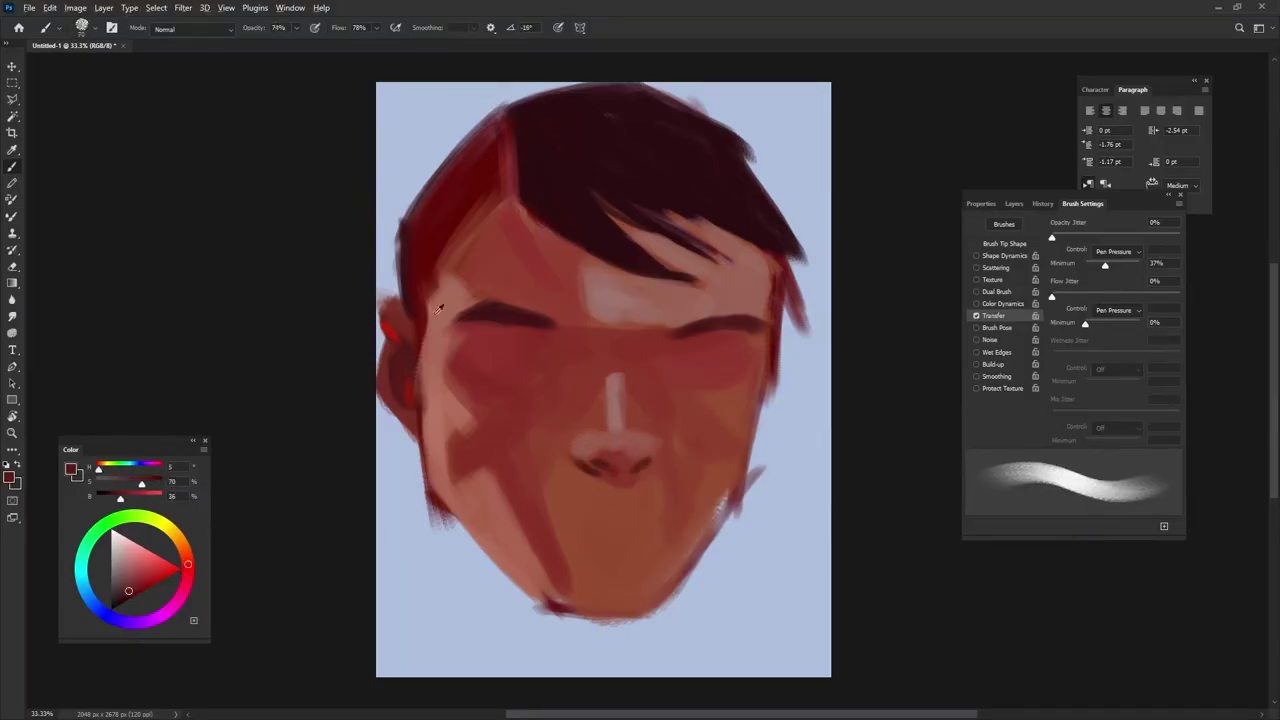
{"action": "left_click_drag", "start_coordinate": [574, 448], "coordinate": [586, 463]}
{"action": "mouse_move", "coordinate": [656, 432]}
{"action": "left_mouse_down"}
{"action": "mouse_move", "coordinate": [662, 470]}
{"action": "mouse_move", "coordinate": [640, 453]}
{"action": "left_mouse_up"}
{"action": "left_click", "coordinate": [663, 394], "text": "alt"}
{"action": "left_click", "coordinate": [615, 390], "text": "alt"}
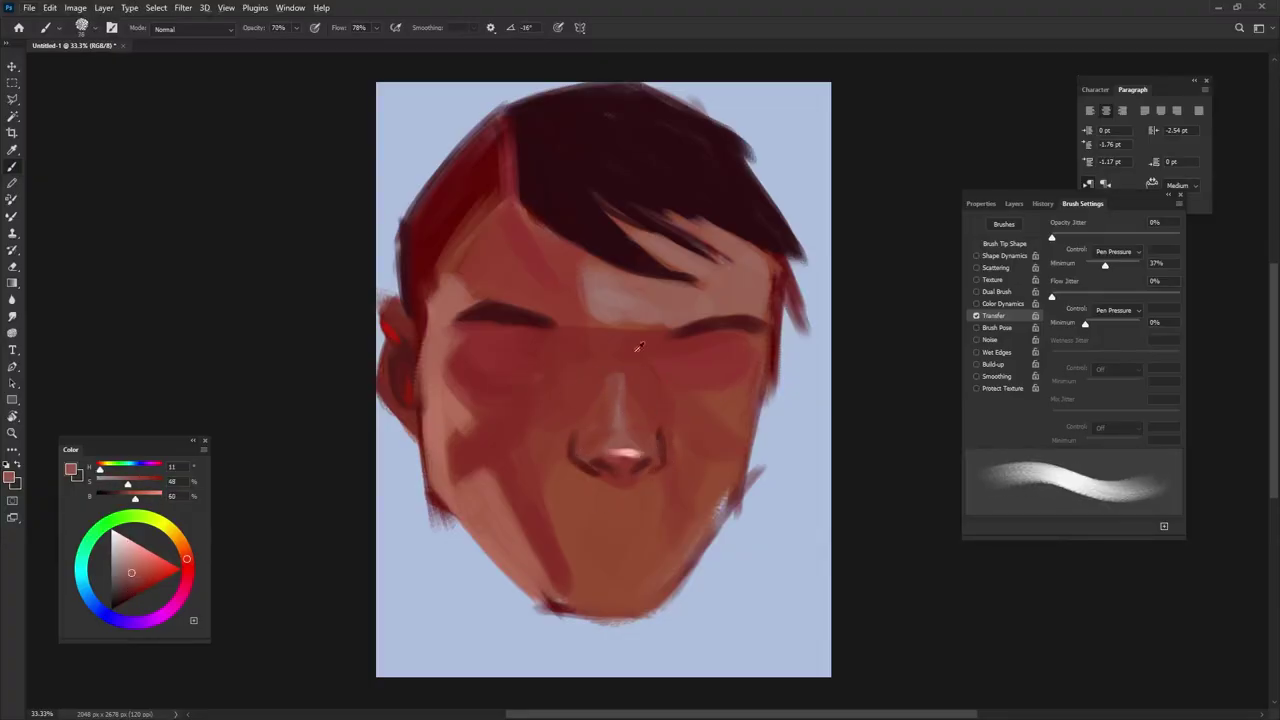
{"action": "left_click", "coordinate": [655, 433], "text": "alt"}
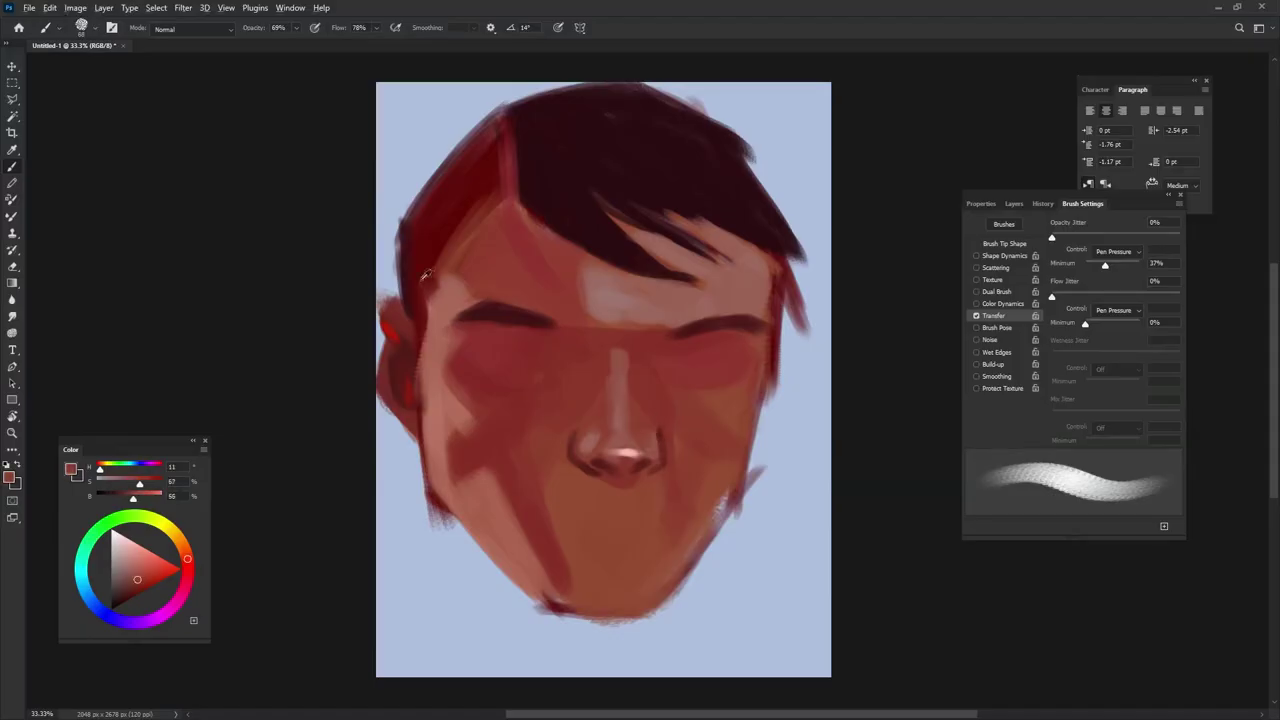
{"action": "mouse_move", "coordinate": [590, 462]}
{"action": "left_mouse_down"}
{"action": "mouse_move", "coordinate": [655, 465]}
{"action": "mouse_move", "coordinate": [600, 468]}
{"action": "mouse_move", "coordinate": [640, 466]}
{"action": "left_mouse_up"}
{"action": "left_click", "coordinate": [571, 486], "text": "alt"}
{"action": "left_click", "coordinate": [651, 444], "text": "alt"}
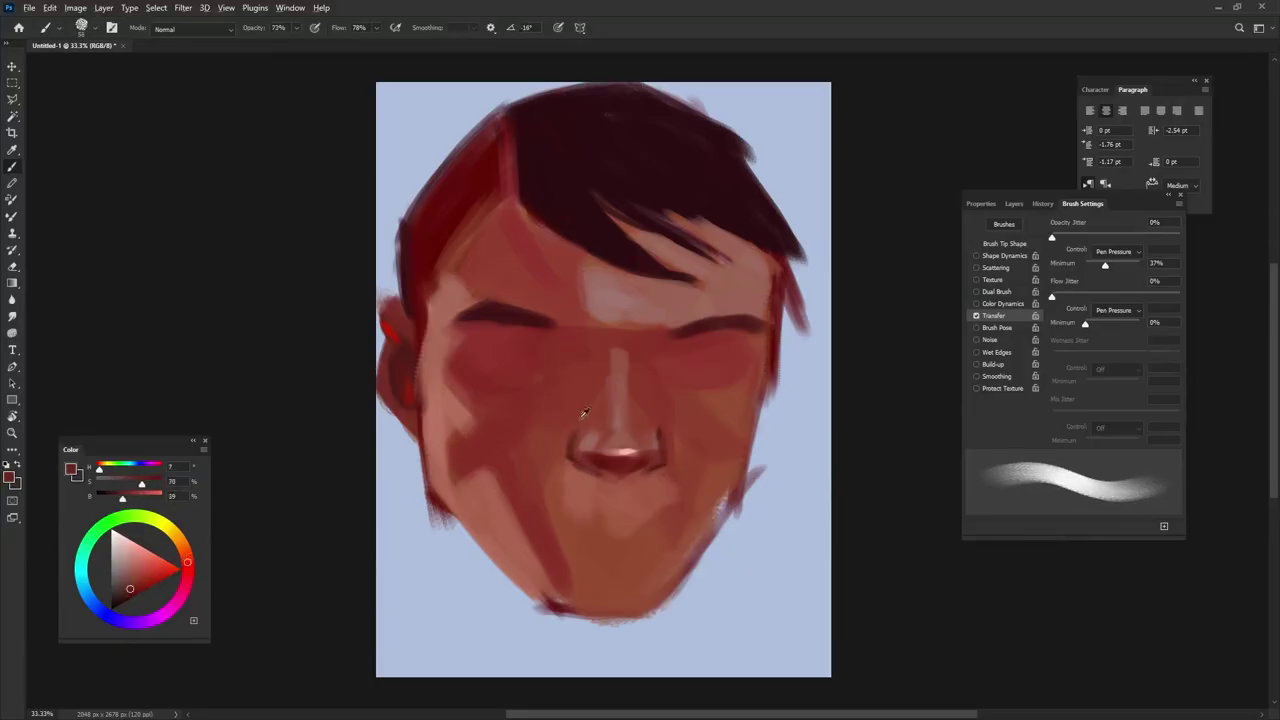
Add light highlights under both eyes and pale pink down the left cheek edge.
{"action": "left_click", "coordinate": [597, 352], "text": "alt"}
{"action": "left_click_drag", "start_coordinate": [566, 358], "coordinate": [552, 386]}
{"action": "left_click_drag", "start_coordinate": [682, 360], "coordinate": [672, 380]}
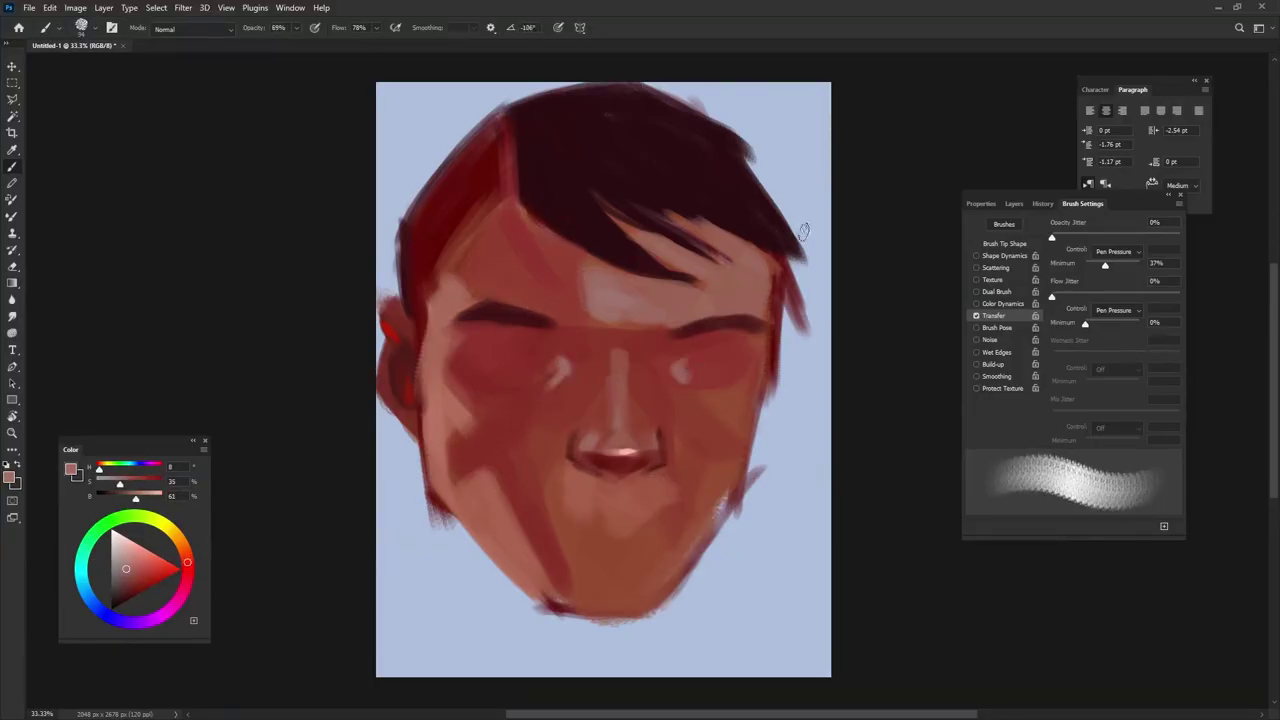
{"action": "left_click", "coordinate": [467, 343], "text": "alt"}
{"action": "left_click_drag", "start_coordinate": [432, 300], "coordinate": [430, 420]}
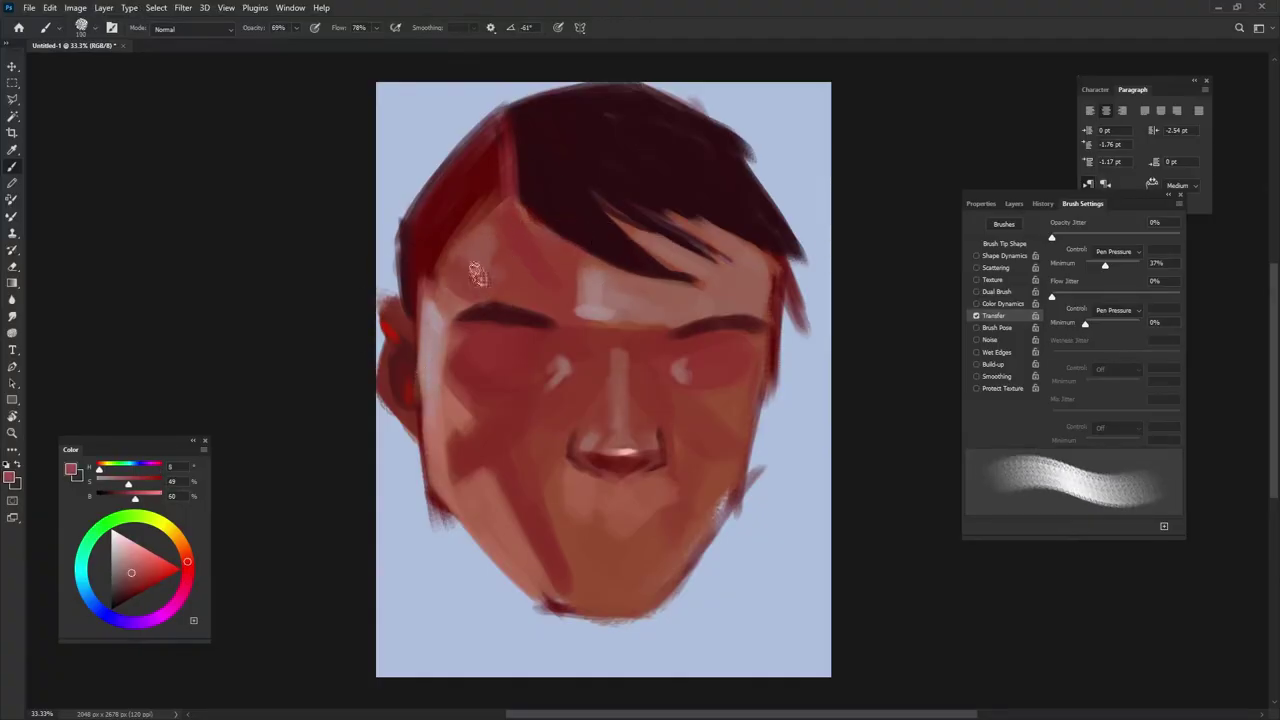
Shade the jawline and chin dark red, then blend lighter strokes over them.
{"action": "left_click", "coordinate": [467, 311], "text": "alt"}
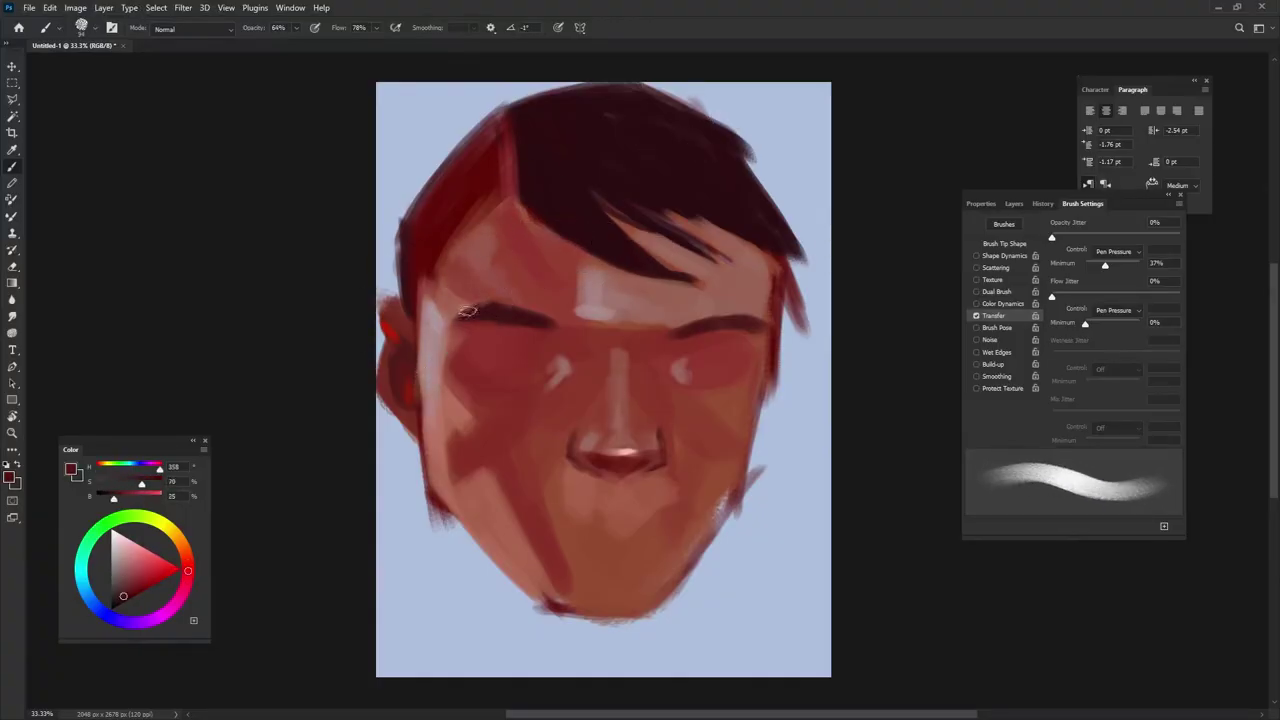
{"action": "left_click", "coordinate": [440, 492], "text": "alt"}
{"action": "mouse_move", "coordinate": [436, 492]}
{"action": "left_mouse_down"}
{"action": "mouse_move", "coordinate": [576, 618]}
{"action": "mouse_move", "coordinate": [715, 495]}
{"action": "left_mouse_up"}
{"action": "left_click", "coordinate": [577, 612], "text": "alt"}
{"action": "left_click_drag", "start_coordinate": [545, 568], "coordinate": [538, 595]}
{"action": "left_click_drag", "start_coordinate": [588, 545], "coordinate": [630, 560]}
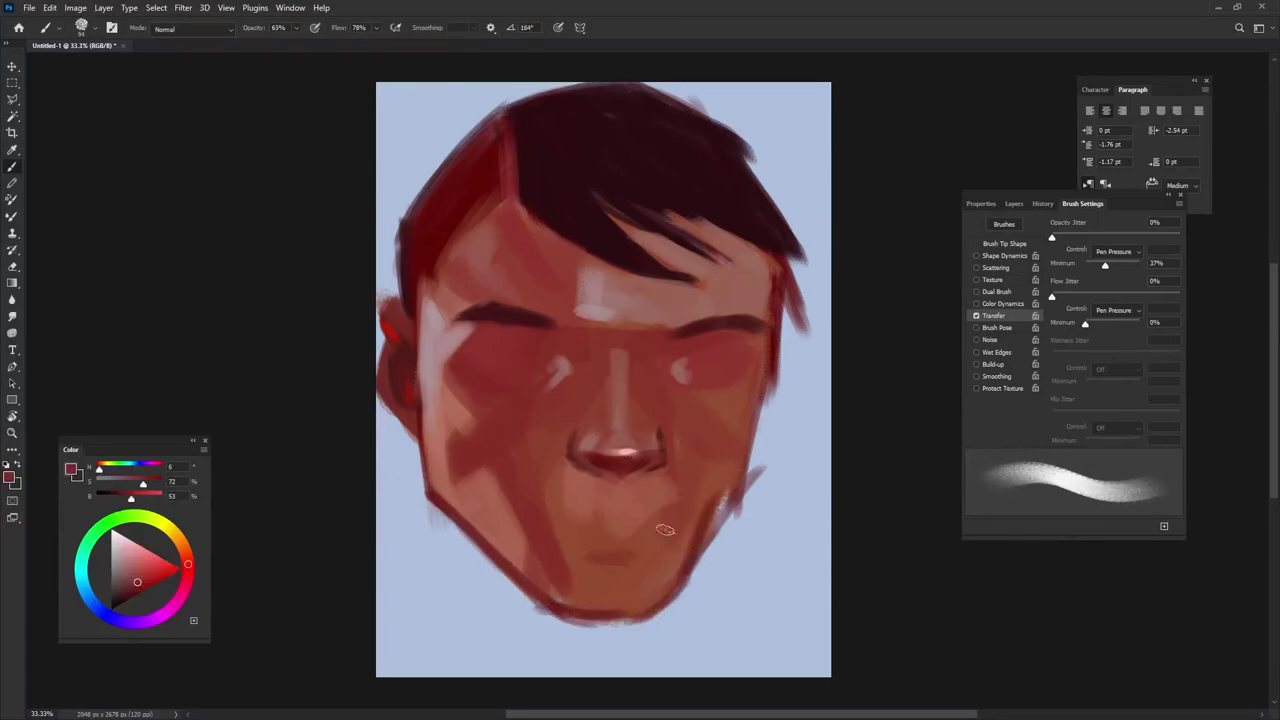
{"action": "left_click_drag", "start_coordinate": [700, 525], "coordinate": [725, 455]}
Add muted dark-red blush strokes to the left and right cheeks.
{"action": "left_click", "coordinate": [546, 430], "text": "alt"}
{"action": "mouse_move", "coordinate": [500, 422]}
{"action": "left_mouse_down"}
{"action": "mouse_move", "coordinate": [460, 452]}
{"action": "mouse_move", "coordinate": [480, 455]}
{"action": "left_mouse_up"}
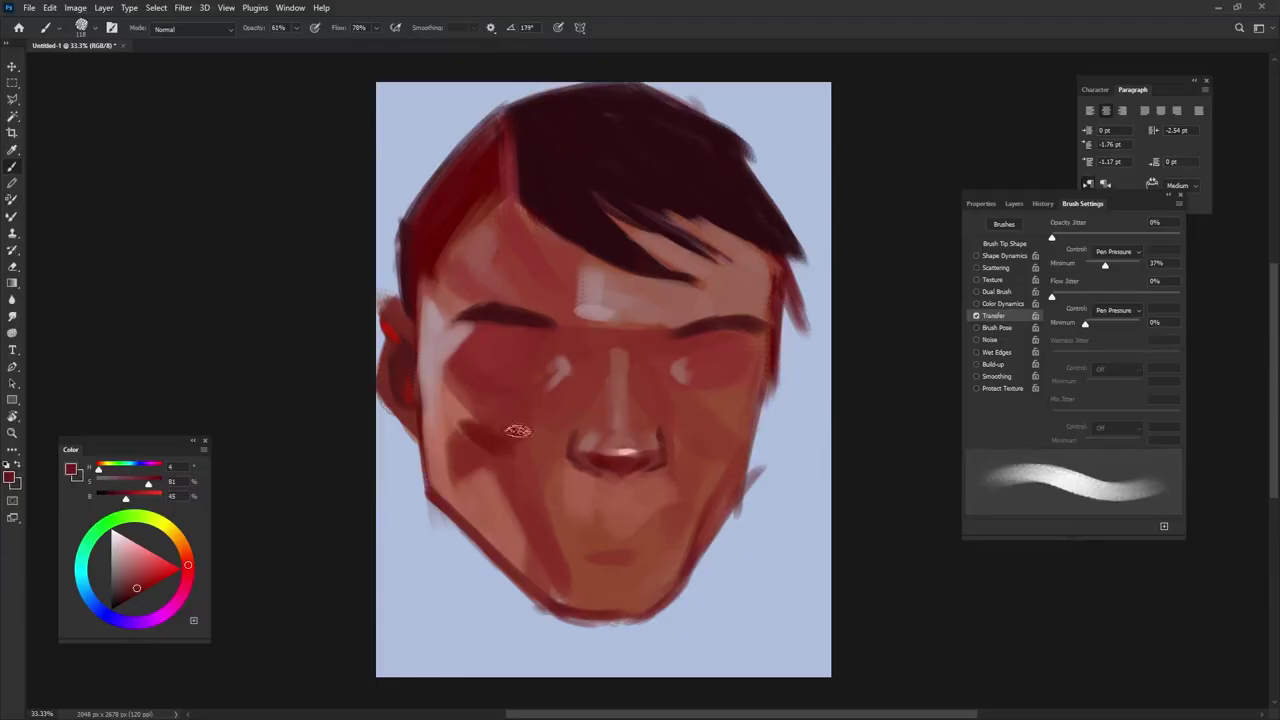
{"action": "left_click_drag", "start_coordinate": [738, 428], "coordinate": [705, 455]}
{"action": "left_click", "coordinate": [667, 308], "text": "alt"}
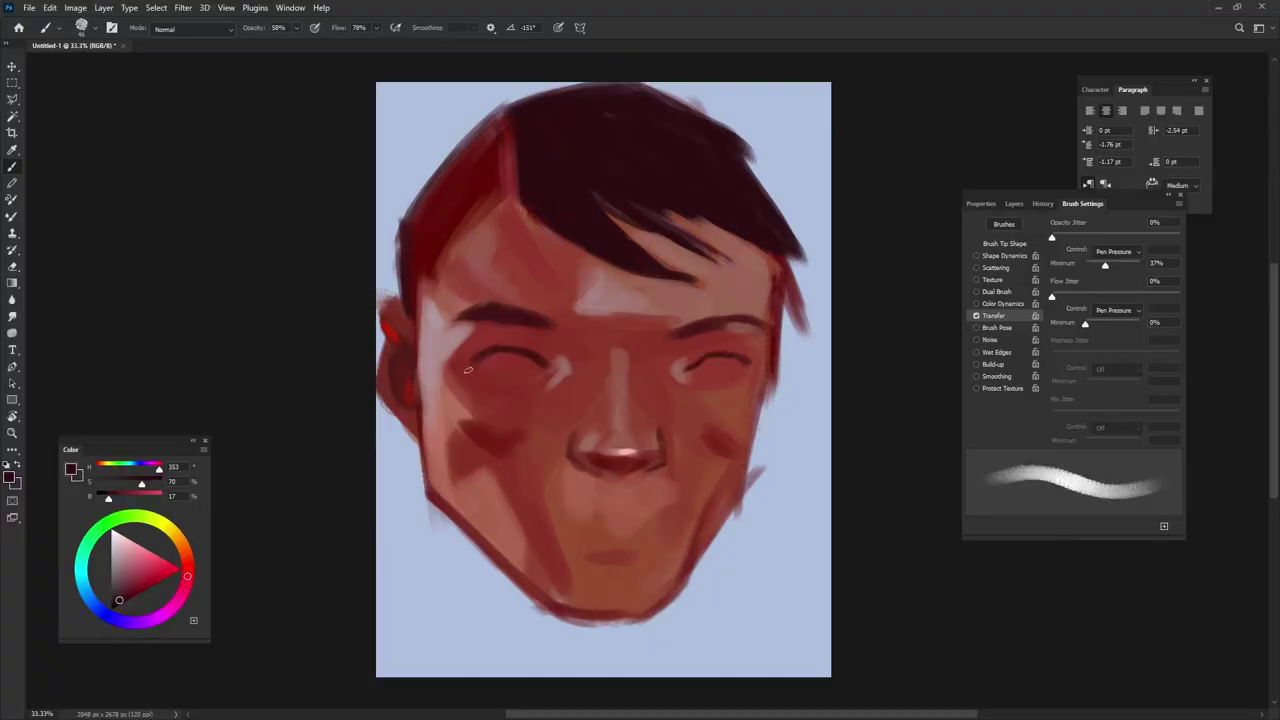
Sample pale pinks for eye highlights and soften the right face edge with background blue.
{"action": "left_click", "coordinate": [474, 354], "text": "alt"}
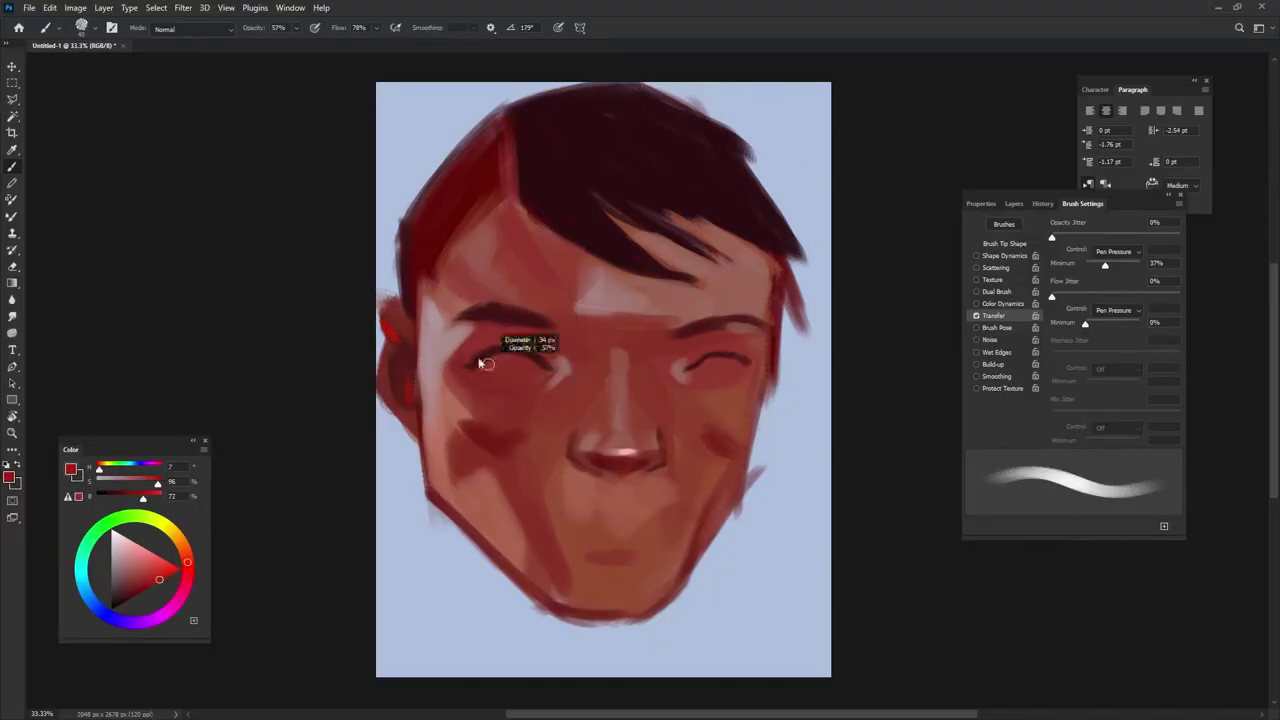
{"action": "left_click", "coordinate": [510, 345], "text": "alt"}
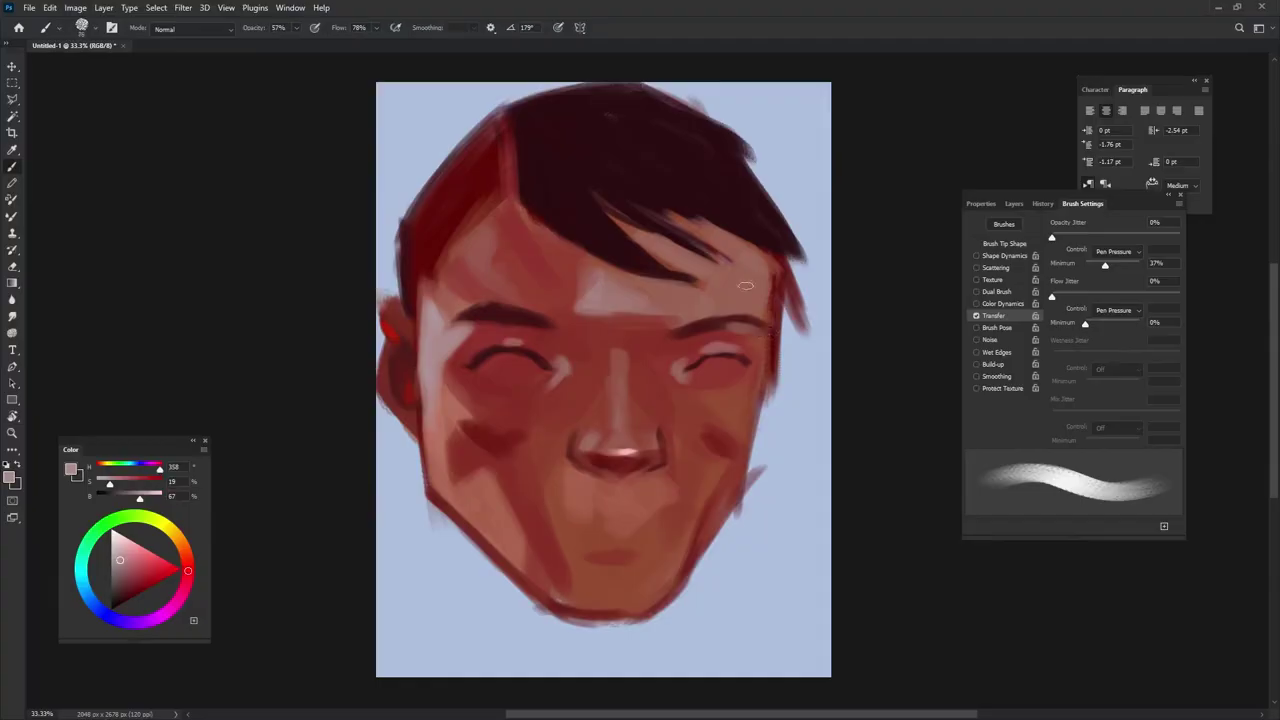
{"action": "left_click", "coordinate": [434, 300], "text": "alt"}
{"action": "left_click", "coordinate": [434, 345], "text": "alt"}
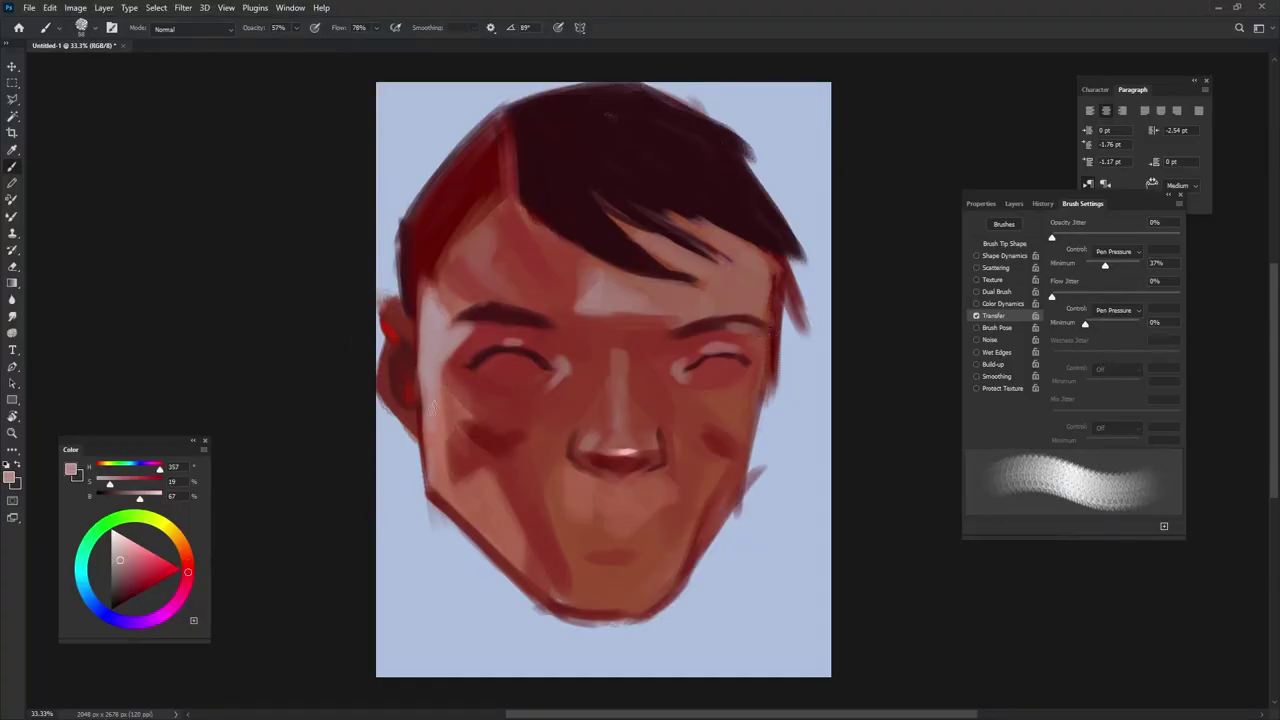
{"action": "left_click", "coordinate": [740, 242], "text": "alt"}
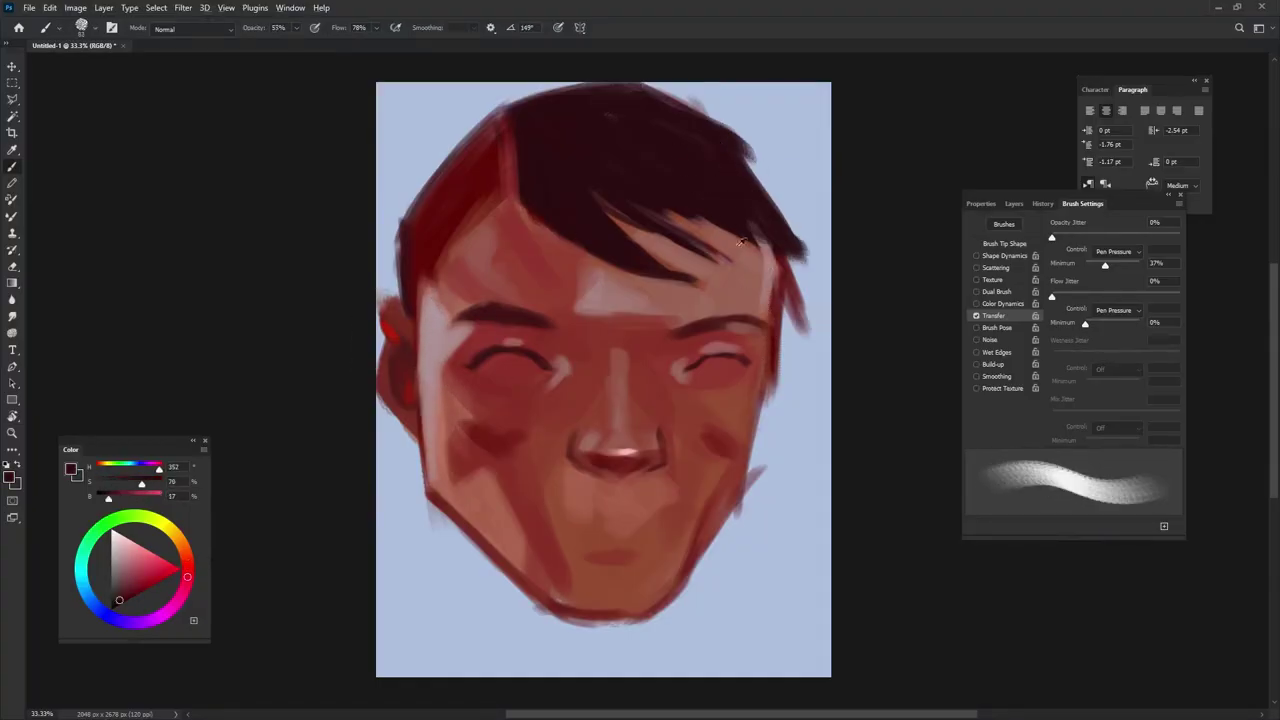
{"action": "left_click", "coordinate": [790, 185], "text": "alt"}
{"action": "left_click_drag", "start_coordinate": [786, 268], "coordinate": [792, 325]}
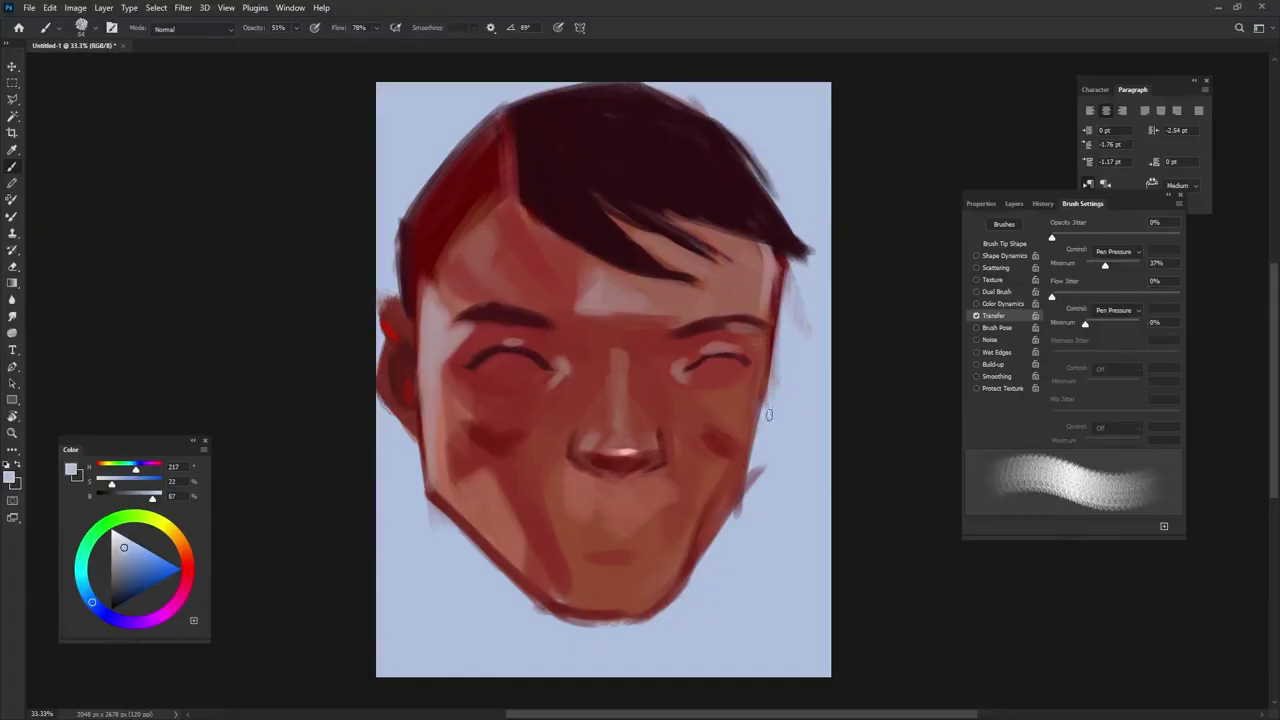
Darken the left hair edge with dark red and rotate the brush tip angle.
{"action": "left_click", "coordinate": [780, 255], "text": "alt"}
{"action": "left_click_drag", "start_coordinate": [413, 280], "coordinate": [411, 224]}
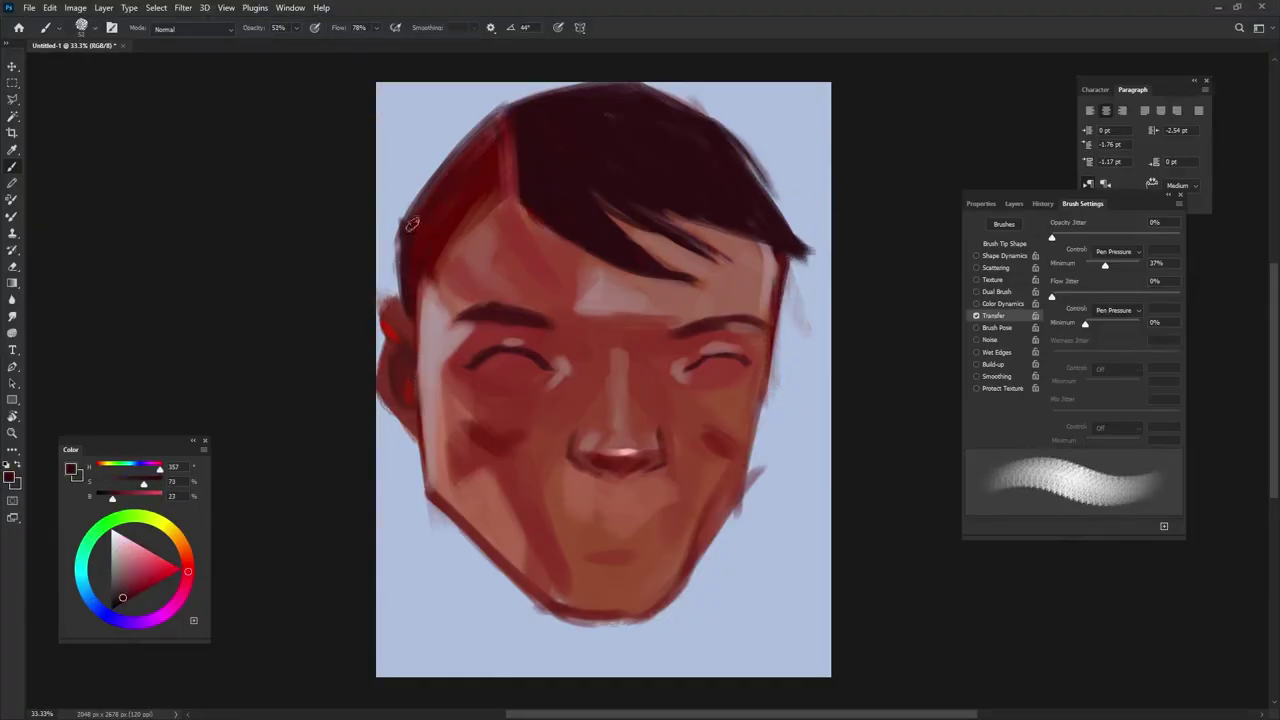
{"action": "left_click", "coordinate": [390, 333], "text": "alt"}
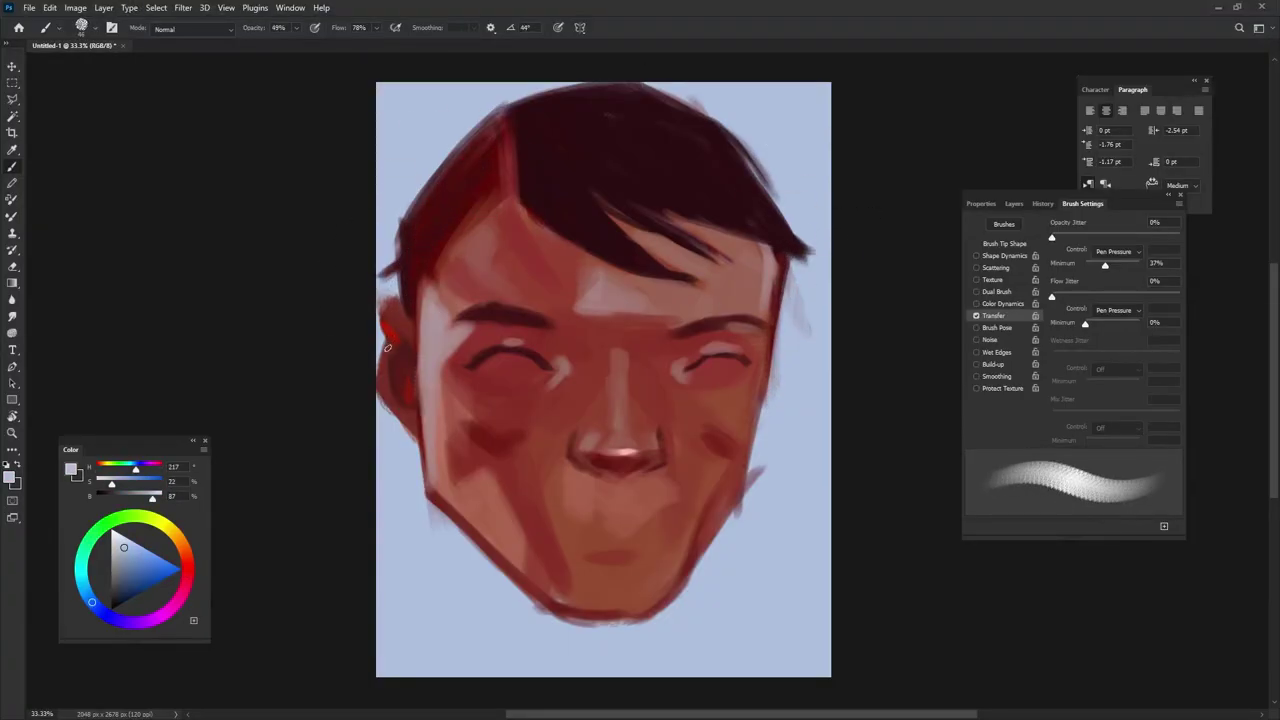
{"action": "key", "text": "shift+Right"}
{"action": "key", "text": "shift+Right"}
{"action": "key", "text": "shift+Right"}
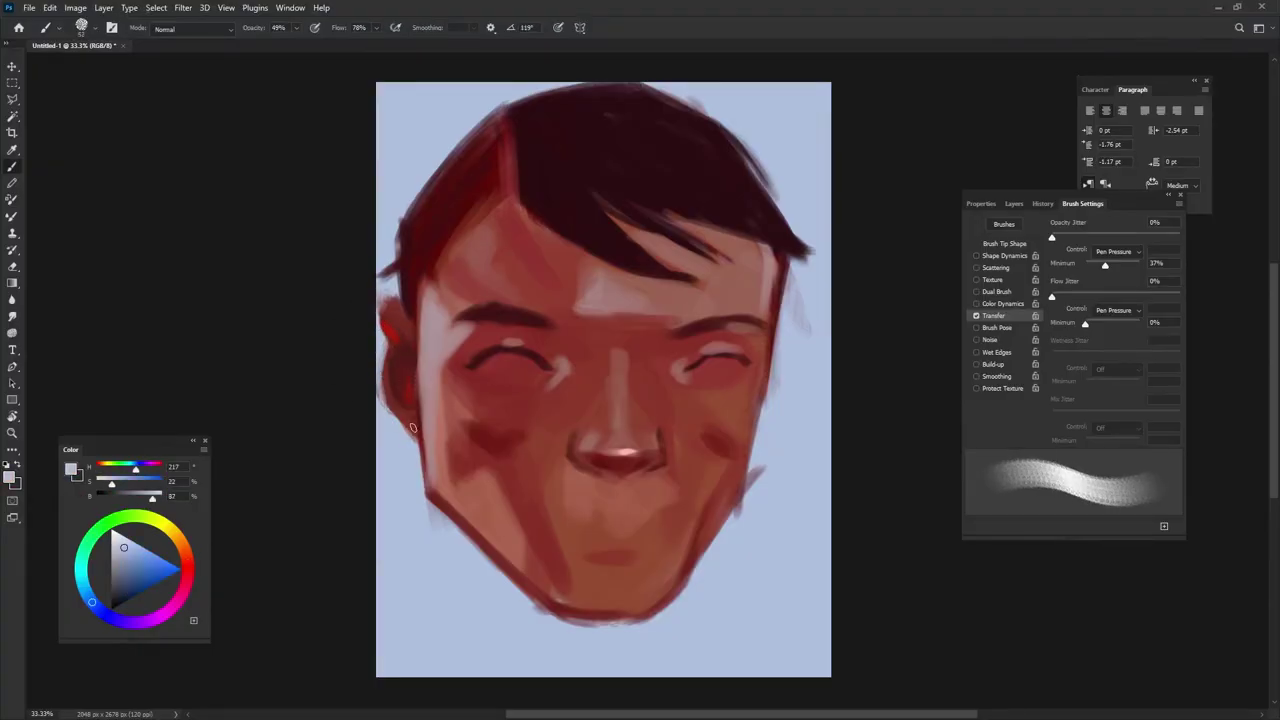
{"action": "key", "text": "shift+Right"}
{"action": "key", "text": "shift+Right"}
{"action": "key", "text": "shift+Right"}
Paint darker dark-red strokes over both eyelids, adjusting the brush tip angle.
{"action": "left_click", "coordinate": [408, 400], "text": "alt"}
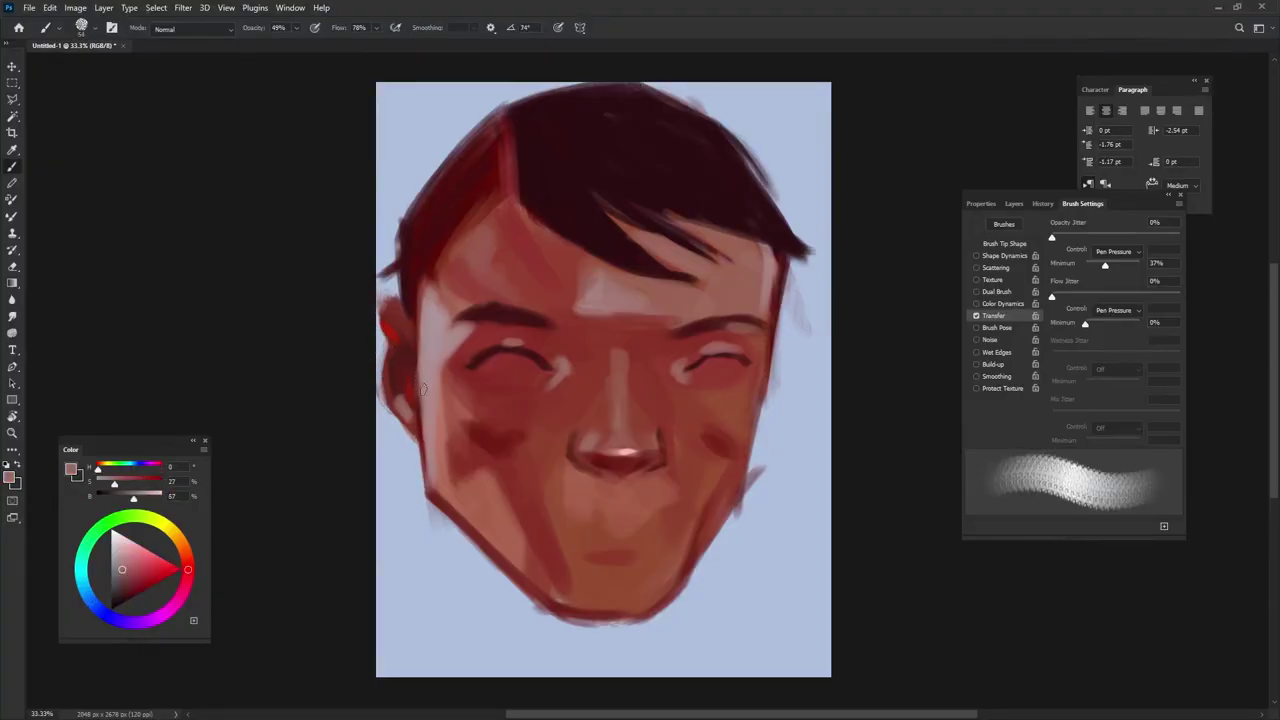
{"action": "key", "text": "shift+Left"}
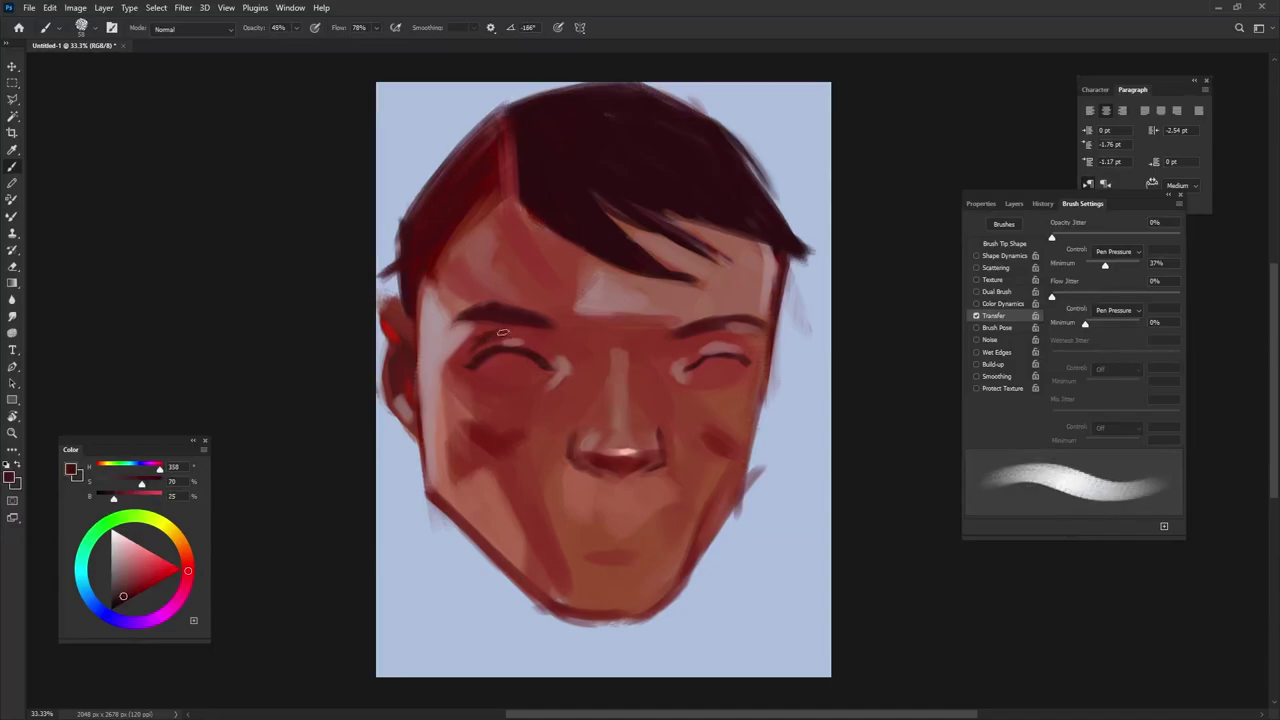
{"action": "left_click_drag", "start_coordinate": [500, 331], "coordinate": [556, 350]}
{"action": "key", "text": "shift+Left"}
{"action": "key", "text": "shift+Left"}
{"action": "mouse_move", "coordinate": [676, 345]}
{"action": "left_mouse_down"}
{"action": "mouse_move", "coordinate": [704, 362]}
{"action": "mouse_move", "coordinate": [747, 346]}
{"action": "left_mouse_up"}
{"action": "key", "text": "shift+Left"}
{"action": "key", "text": "shift+Left"}
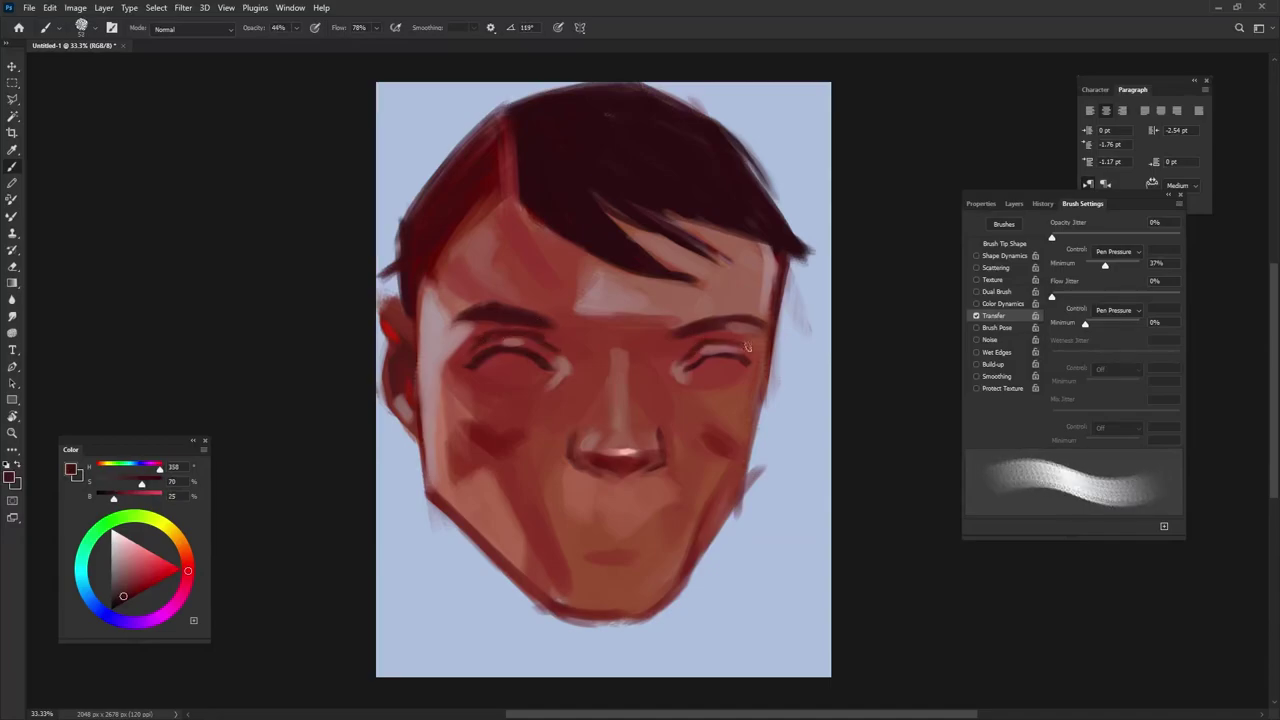
Sample dark reds and pale pinks while rotating the brush, and dab two pale studs under the nose.
{"action": "key", "text": "shift+Right"}
{"action": "key", "text": "shift+Right"}
{"action": "key", "text": "shift+Right"}
{"action": "left_click", "coordinate": [689, 332], "text": "alt"}
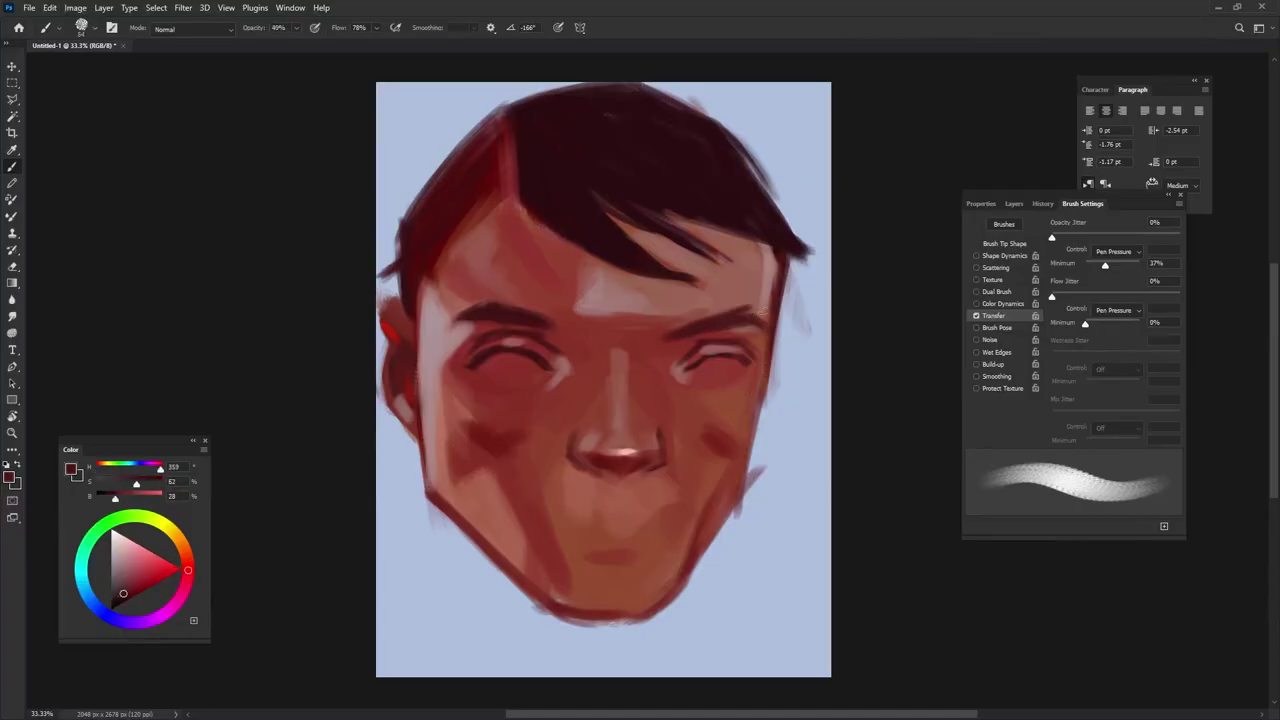
{"action": "key", "text": "shift+Left"}
{"action": "key", "text": "shift+Left"}
{"action": "key", "text": "shift+Right"}
{"action": "key", "text": "shift+Right"}
{"action": "left_click", "coordinate": [462, 306], "text": "alt"}
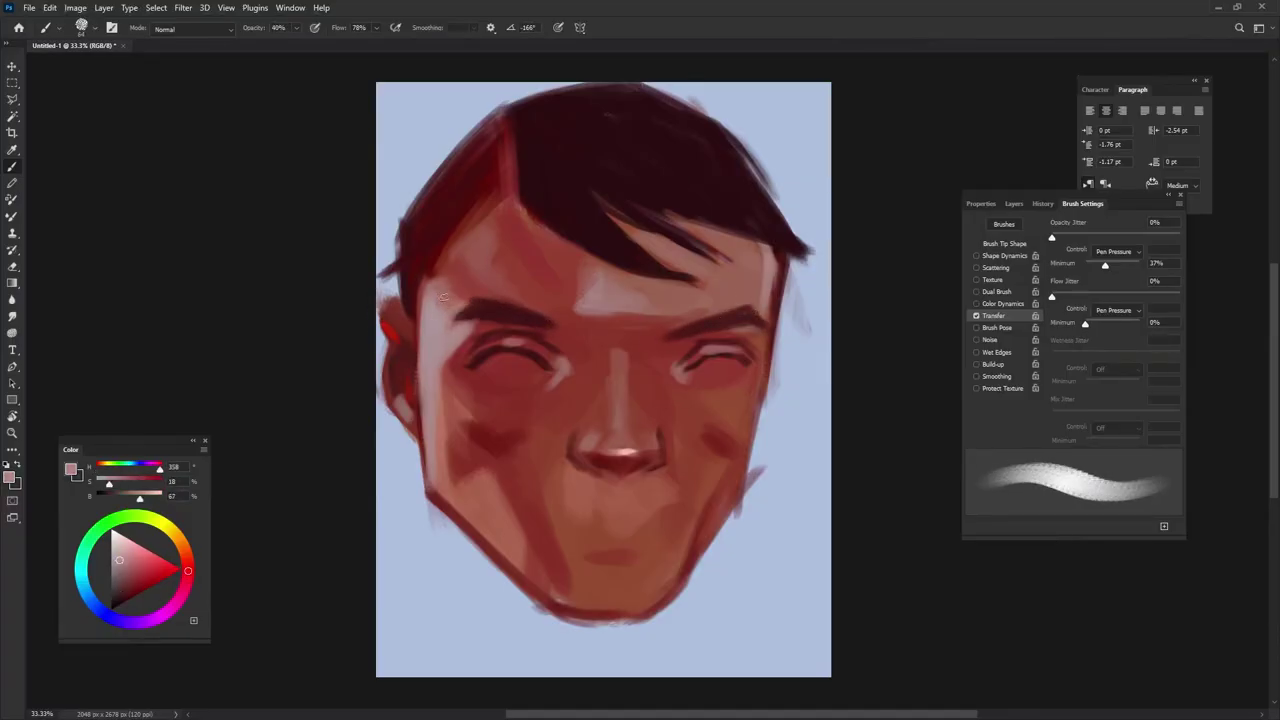
{"action": "left_click", "coordinate": [540, 322], "text": "alt"}
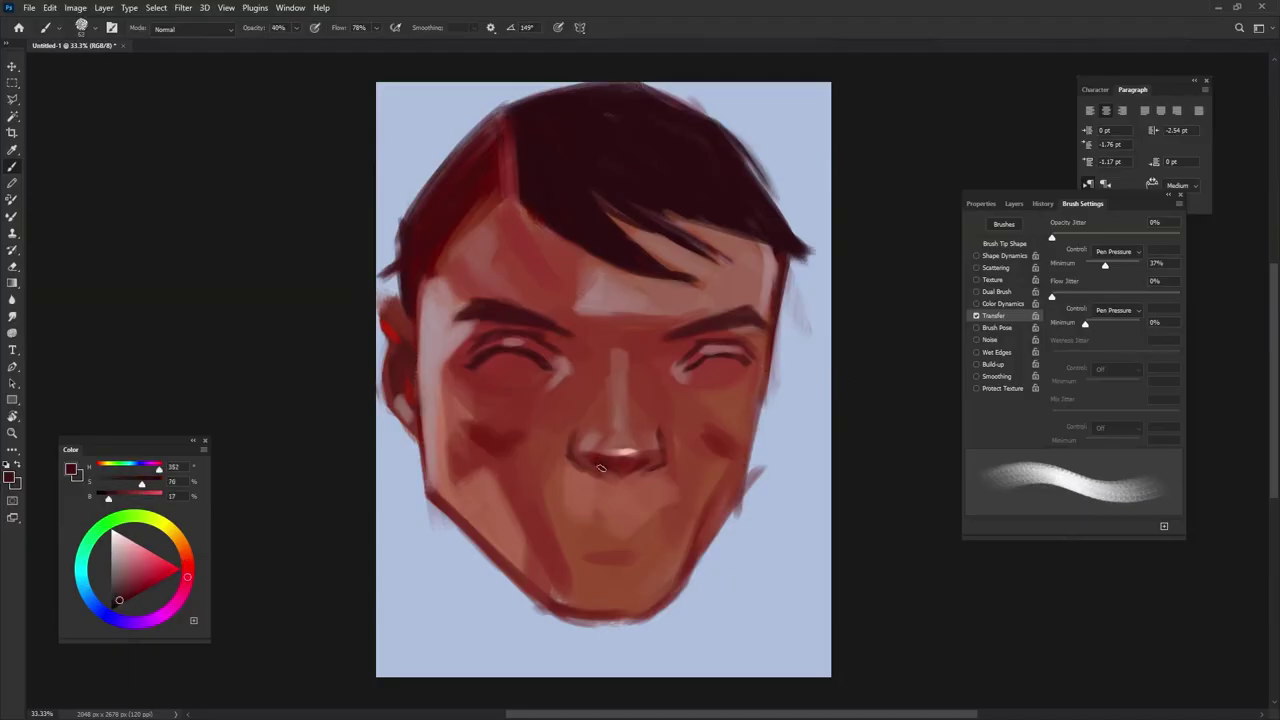
{"action": "key", "text": "shift+Right"}
{"action": "key", "text": "shift+Left"}
{"action": "key", "text": "shift+Left"}
{"action": "key", "text": "shift+Left"}
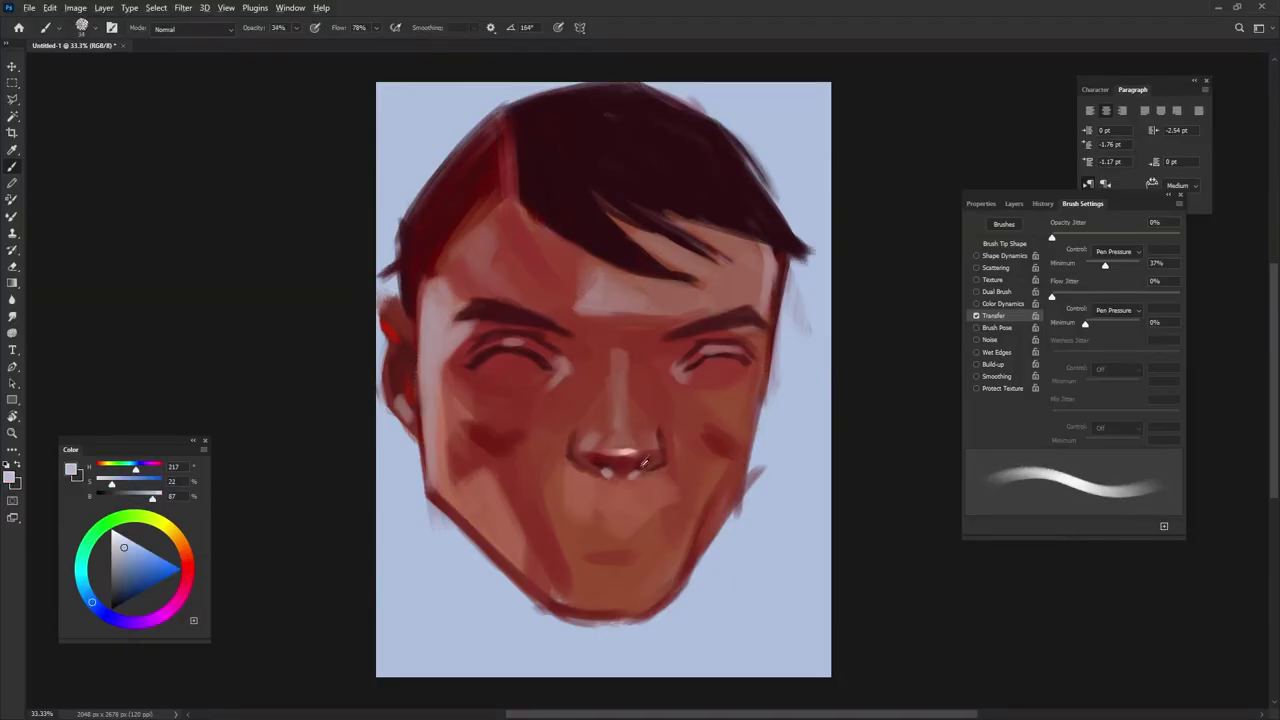
{"action": "left_click", "coordinate": [606, 472], "text": "alt"}
{"action": "left_click", "coordinate": [605, 464], "text": "alt"}
{"action": "key", "text": "shift+Right"}
{"action": "key", "text": "shift+Right"}
{"action": "key", "text": "shift+Right"}
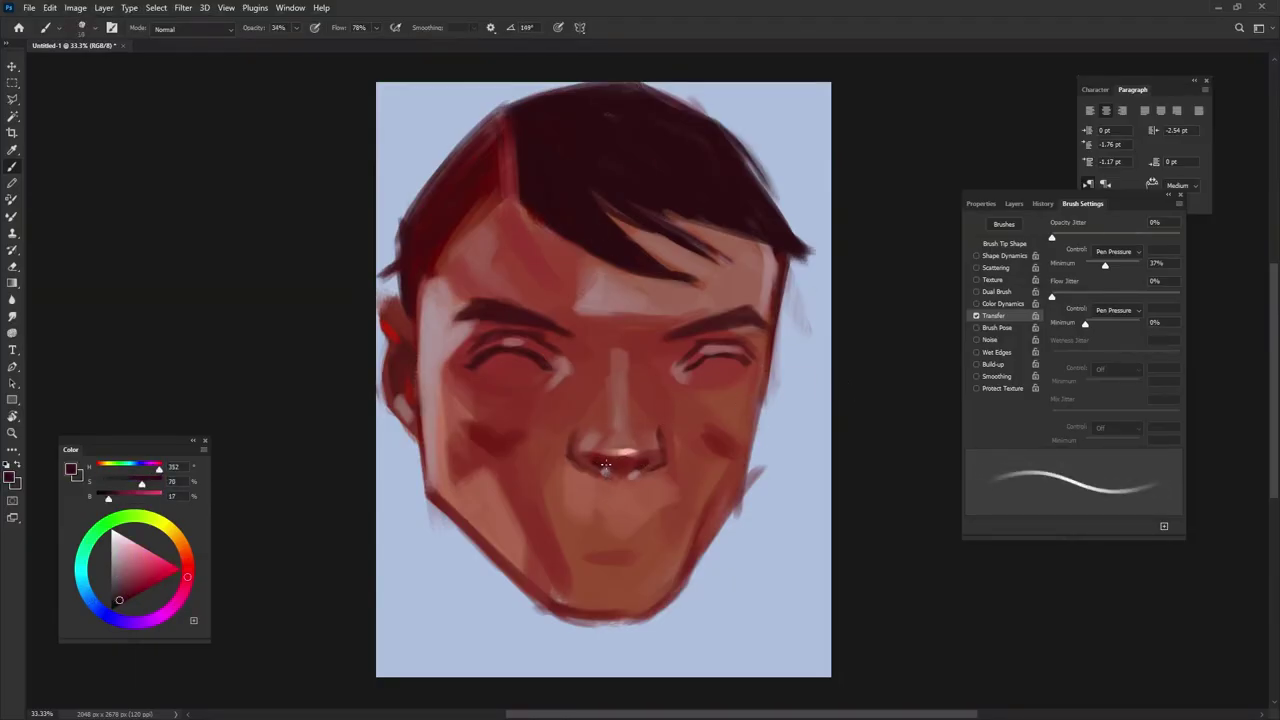
Paint light pink highlights across the forehead and down the nose bridge.
{"action": "left_click", "coordinate": [641, 463], "text": "alt"}
{"action": "left_click", "coordinate": [406, 237], "text": "alt"}
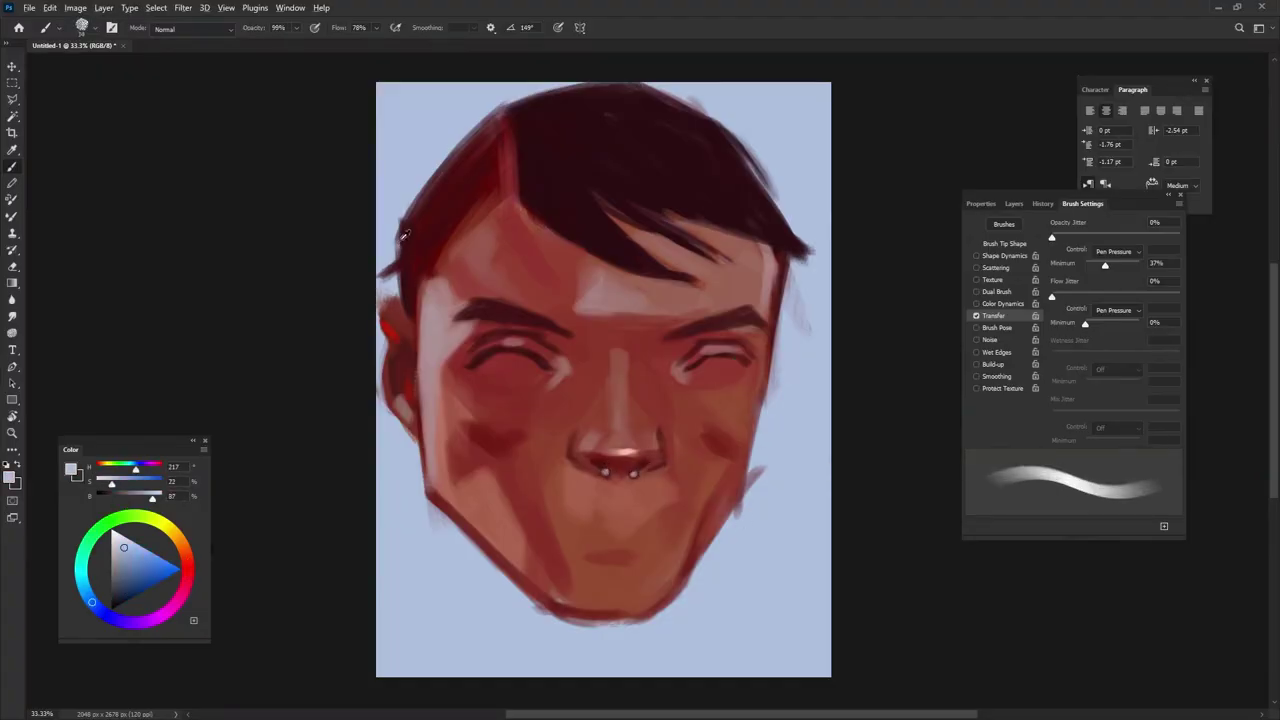
{"action": "key", "text": "shift+Right"}
{"action": "key", "text": "shift+Right"}
{"action": "key", "text": "shift+Right"}
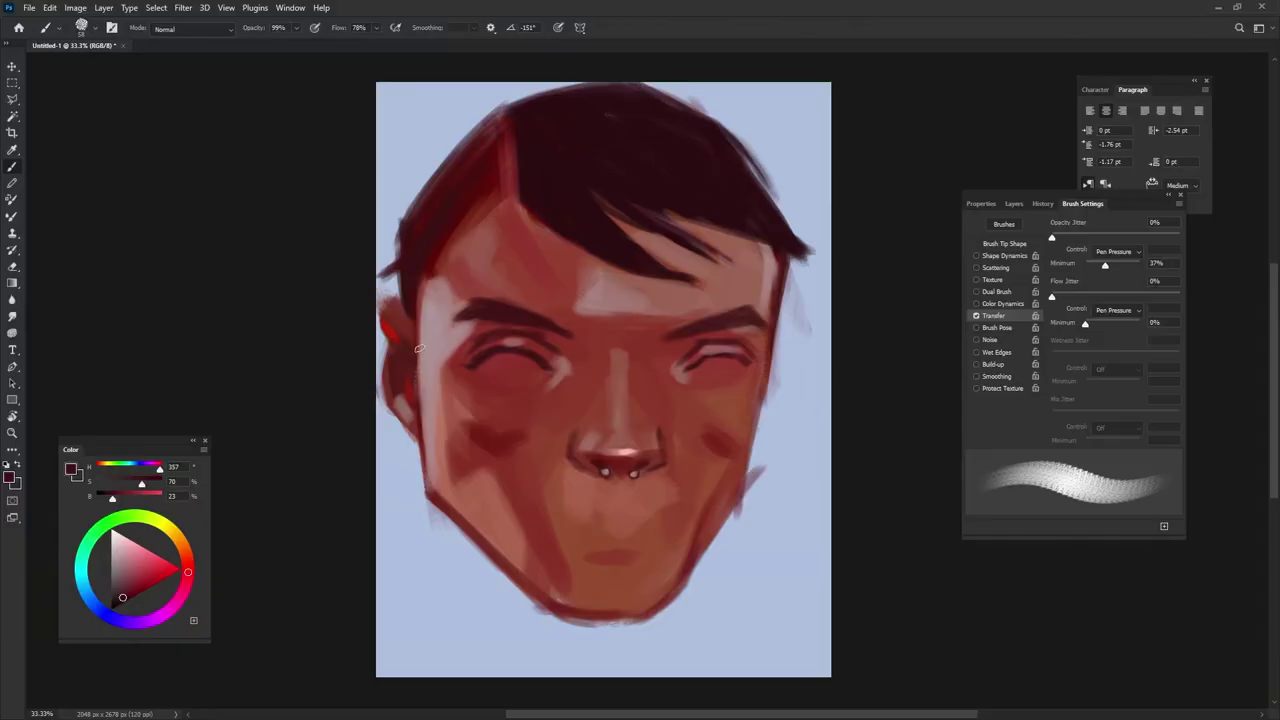
{"action": "left_click", "coordinate": [706, 364], "text": "alt"}
{"action": "key", "text": "shift+Right"}
{"action": "key", "text": "shift+Right"}
{"action": "key", "text": "shift+Right"}
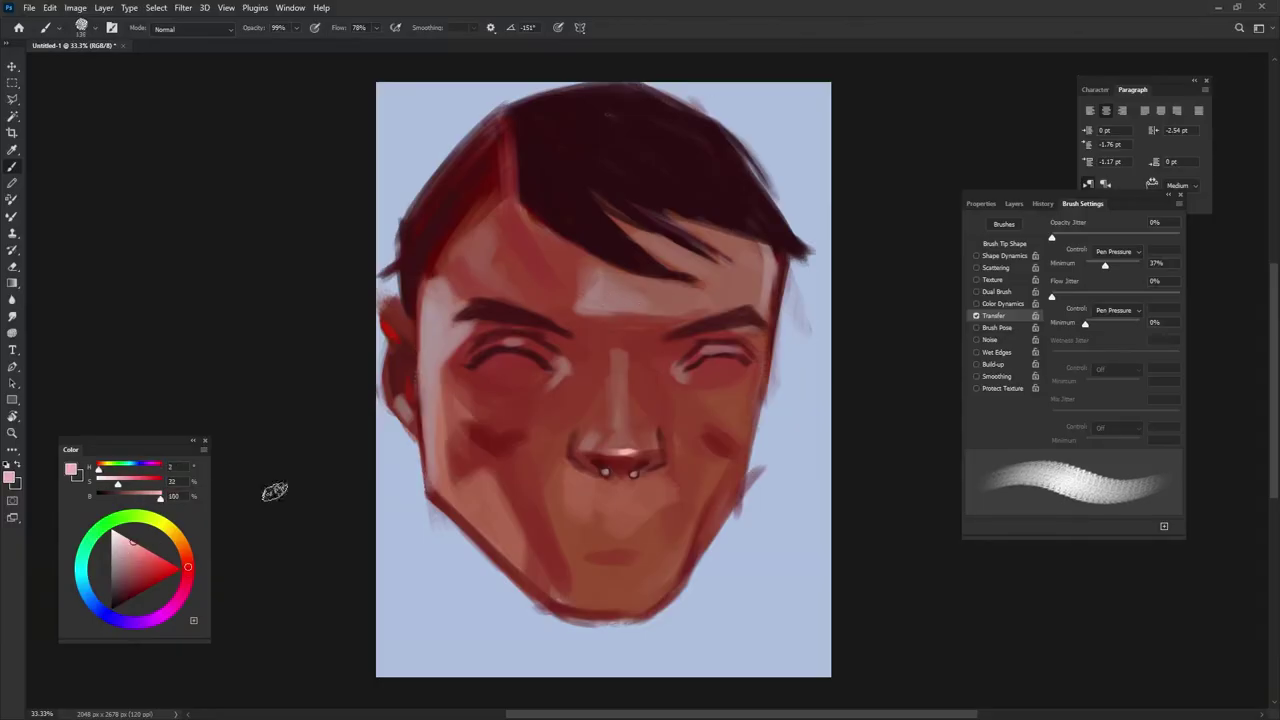
{"action": "left_click_drag", "start_coordinate": [595, 302], "coordinate": [635, 300]}
{"action": "left_click_drag", "start_coordinate": [617, 358], "coordinate": [617, 372]}
{"action": "left_click", "coordinate": [430, 306], "text": "alt"}
{"action": "key", "text": "shift+Right"}
{"action": "key", "text": "shift+Right"}
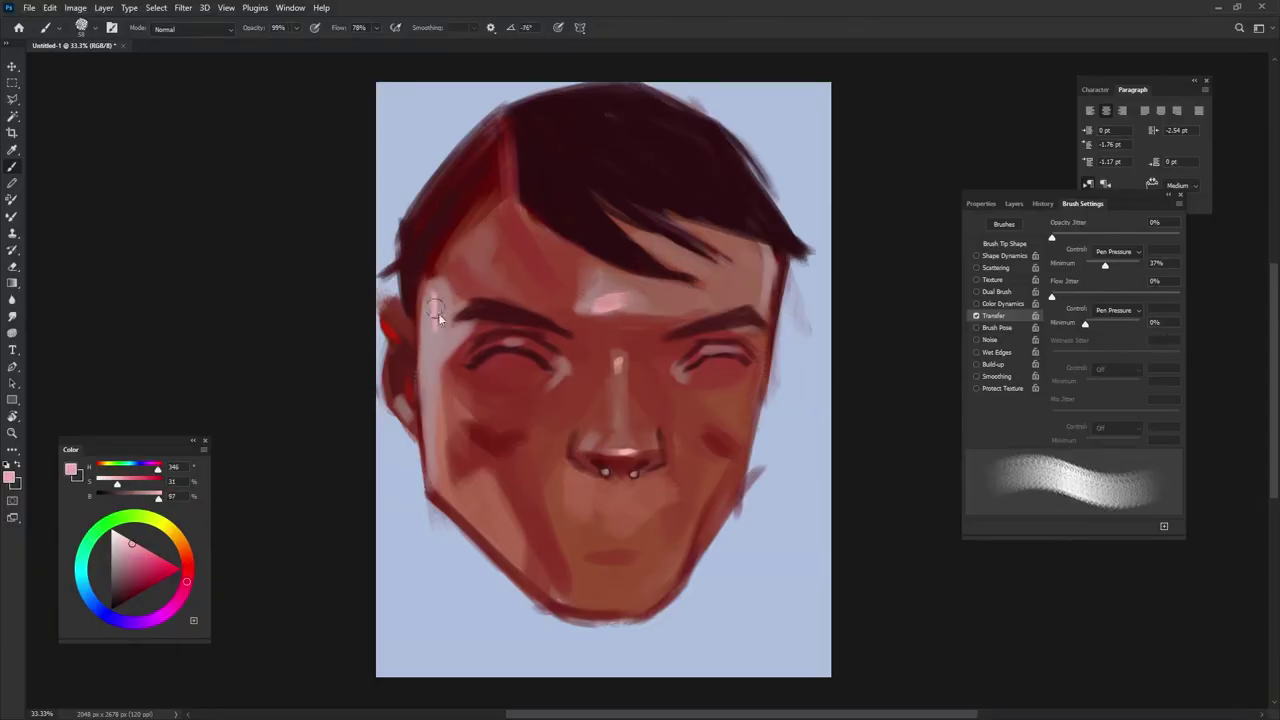
Paint deep crimson lips below the nose, then resample pink and reddish-brown skin tones.
{"action": "left_click", "coordinate": [600, 515], "text": "alt"}
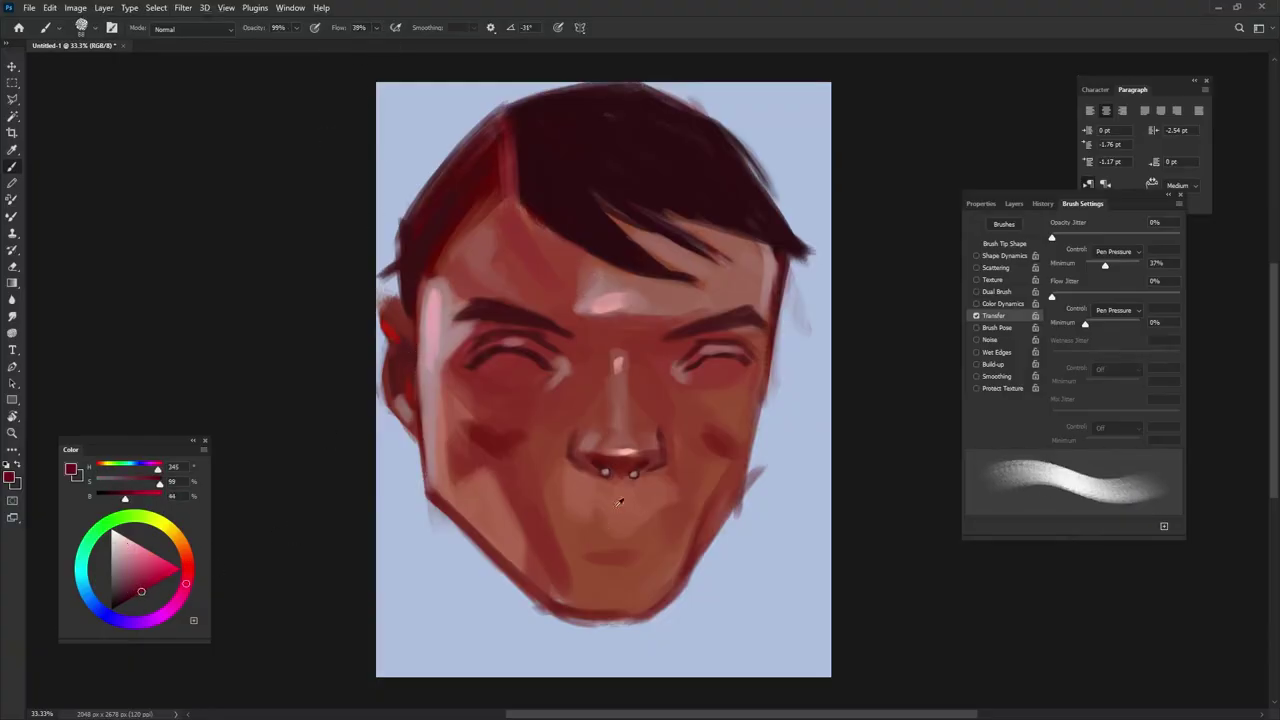
{"action": "key", "text": "shift+Right"}
{"action": "key", "text": "shift+Right"}
{"action": "key", "text": "shift+Right"}
{"action": "mouse_move", "coordinate": [558, 522]}
{"action": "left_mouse_down"}
{"action": "mouse_move", "coordinate": [613, 505]}
{"action": "mouse_move", "coordinate": [672, 515]}
{"action": "left_mouse_up"}
{"action": "key", "text": "shift+Right"}
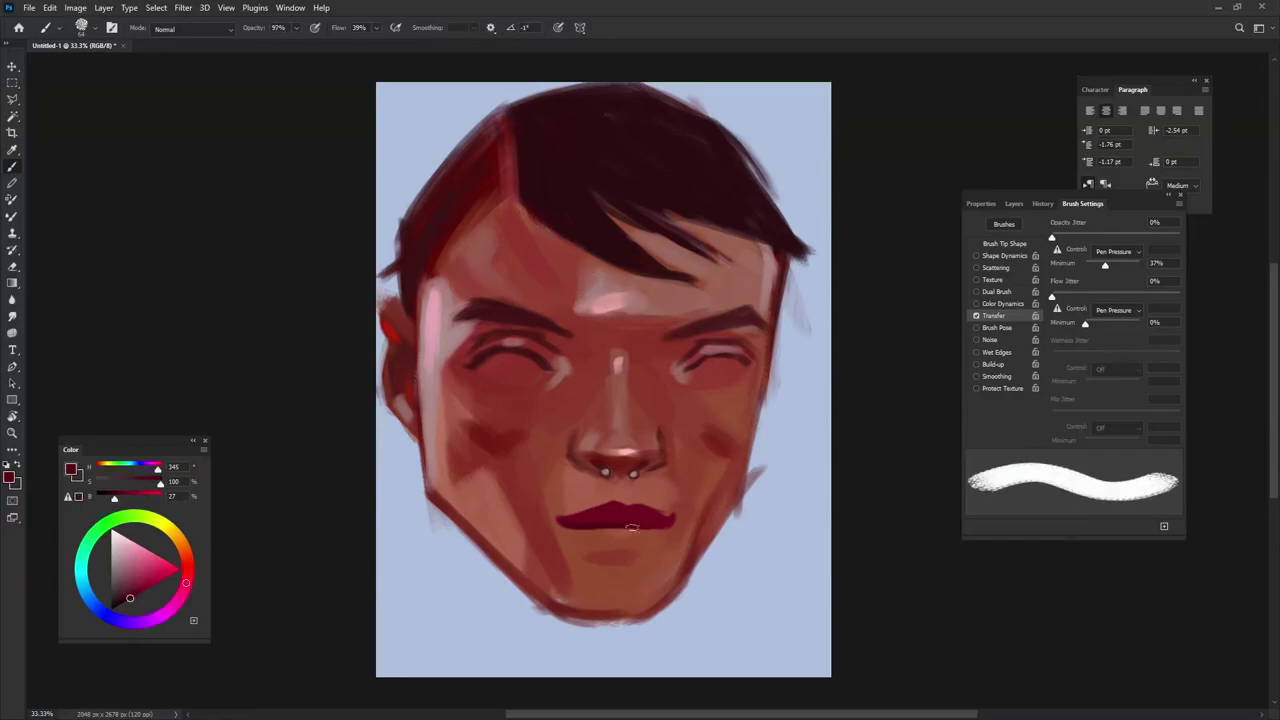
{"action": "left_click", "coordinate": [614, 492], "text": "alt"}
{"action": "key", "text": "shift+Right"}
{"action": "key", "text": "shift+Right"}
{"action": "key", "text": "shift+Right"}
{"action": "left_click", "coordinate": [722, 367], "text": "alt"}
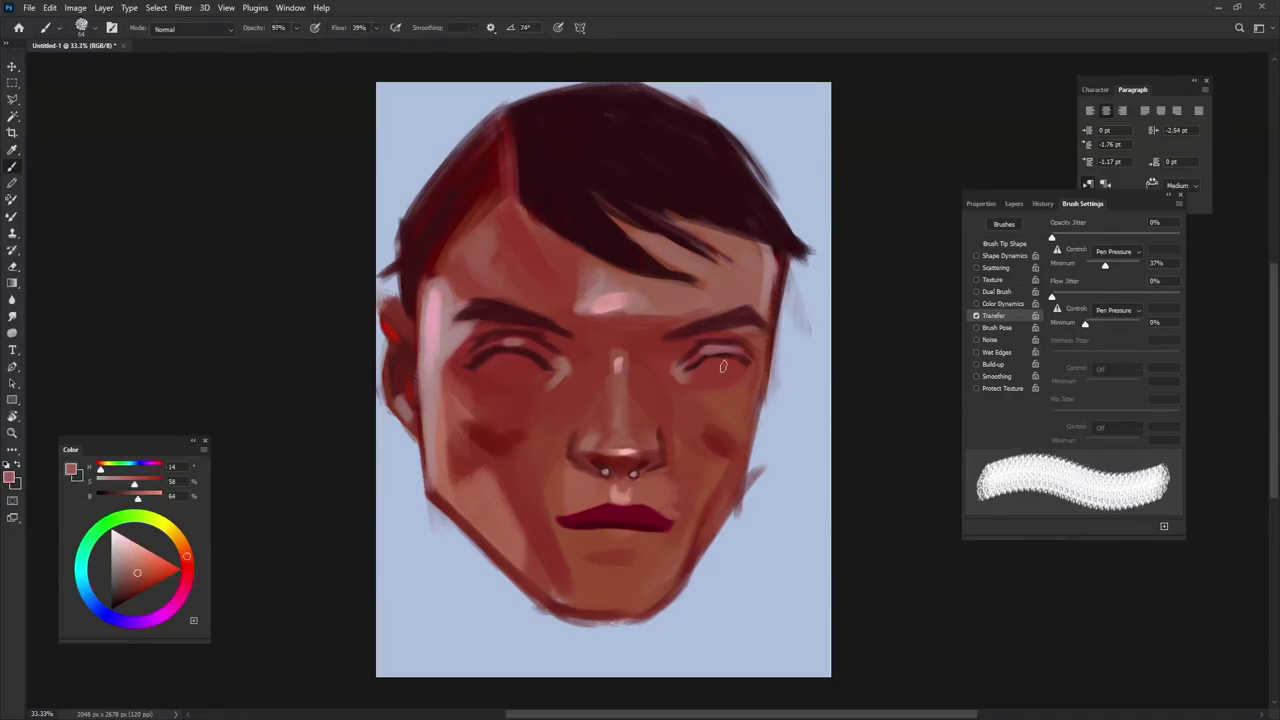
Save the painting under the new name alterone.psd.
{"action": "key", "text": "ctrl+s"}
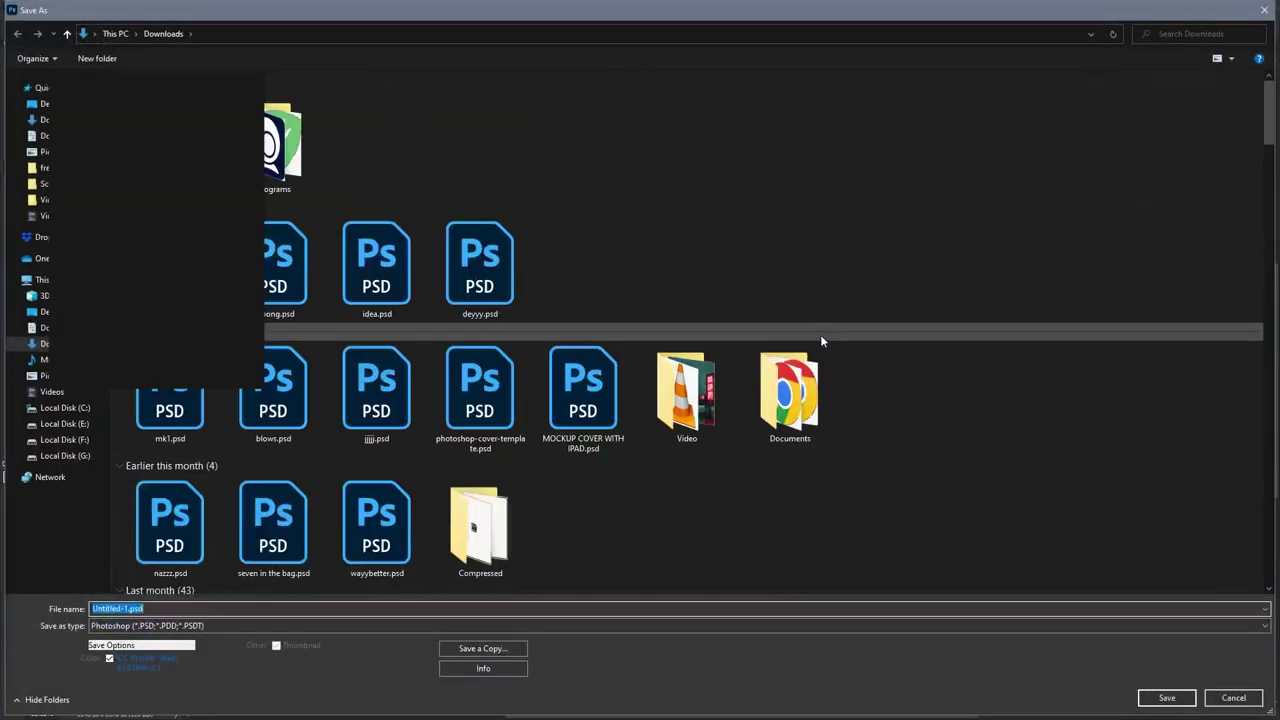
{"action": "type", "text": "alterone"}
{"action": "key", "text": "Return"}
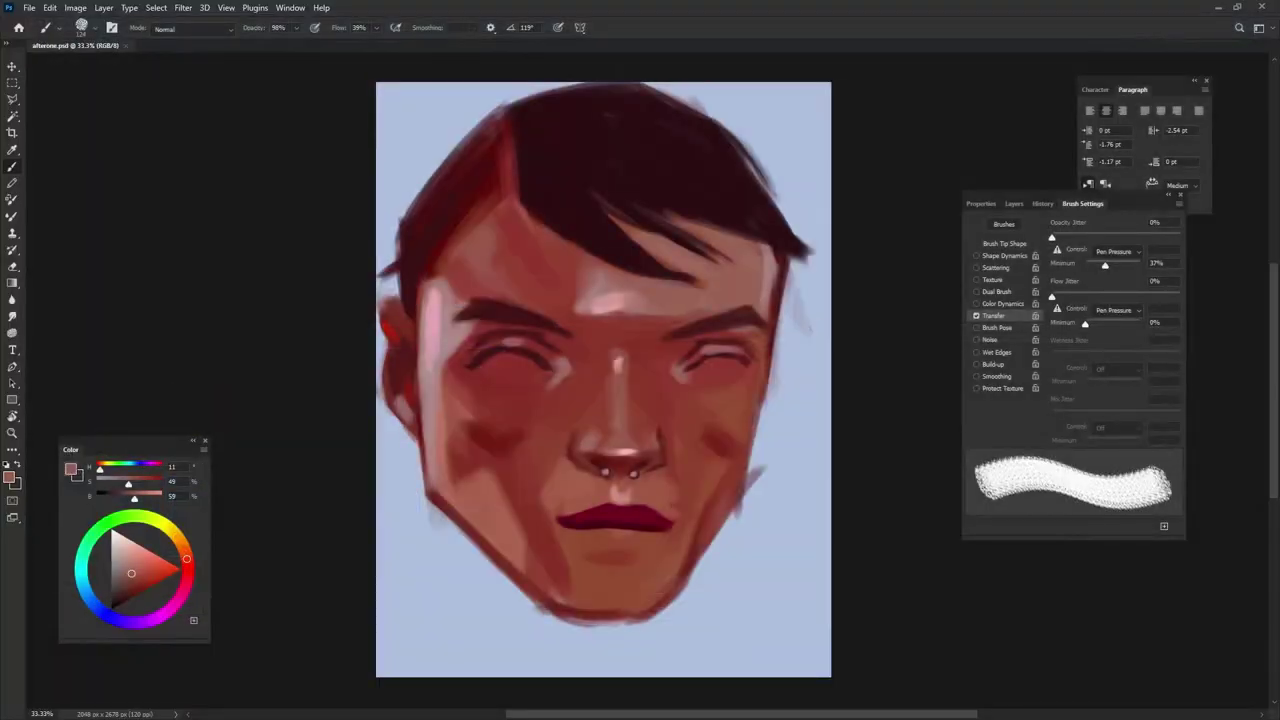
Sample maroon and lip reds, then paint the lower lip a deeper red.
{"action": "key", "text": "shift+Right"}
{"action": "key", "text": "shift+Right"}
{"action": "key", "text": "shift+Right"}
{"action": "left_click", "coordinate": [514, 129], "text": "alt"}
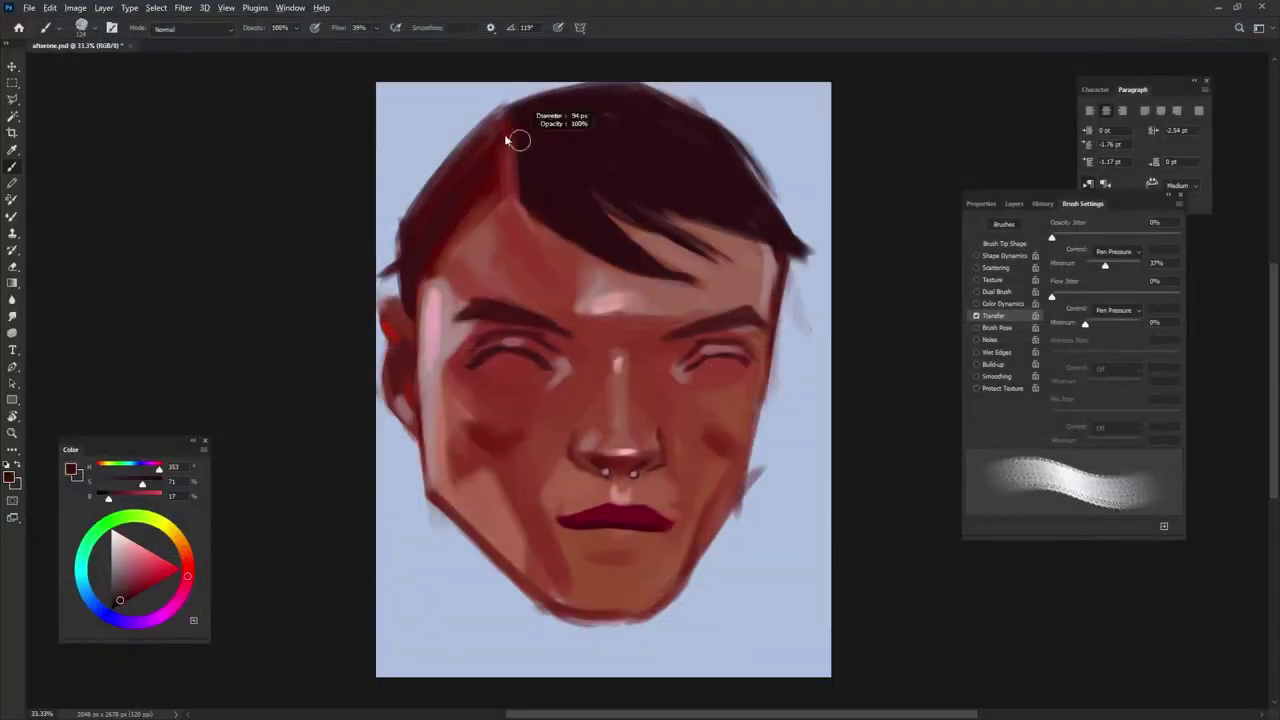
{"action": "key", "text": "shift+Left"}
{"action": "key", "text": "shift+Left"}
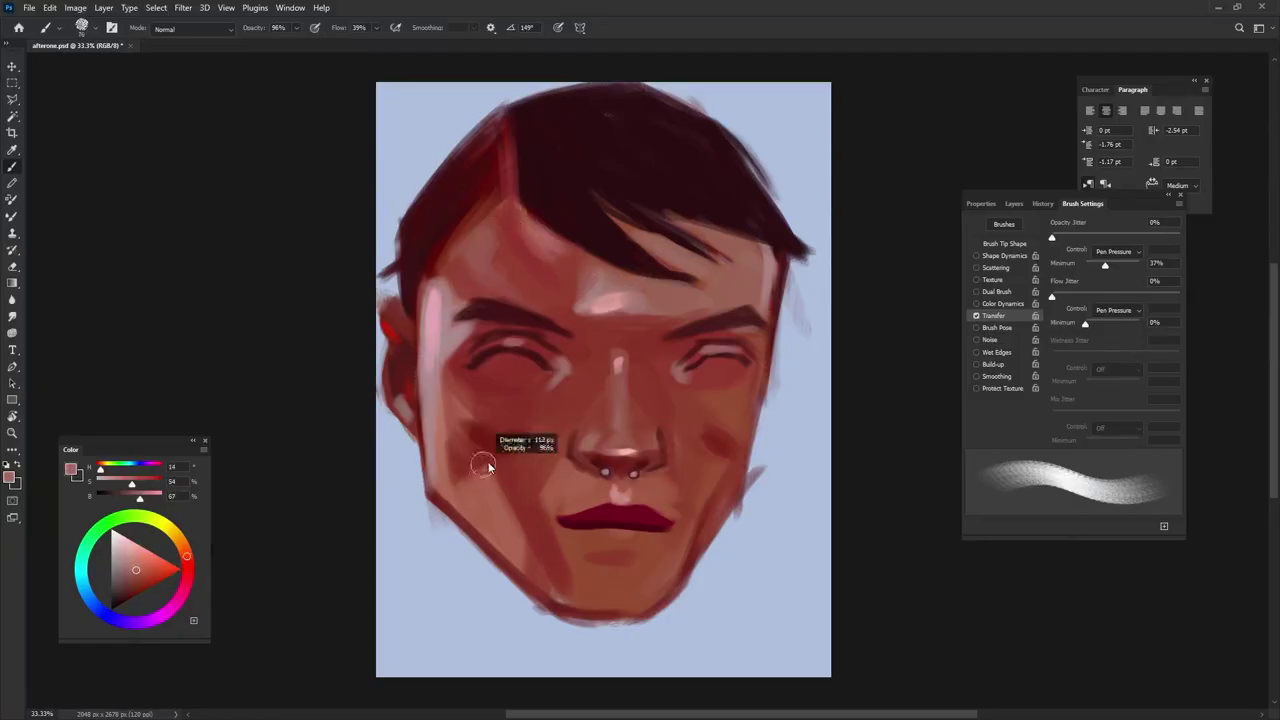
{"action": "left_click", "coordinate": [540, 347], "text": "alt"}
{"action": "left_click", "coordinate": [563, 366], "text": "alt"}
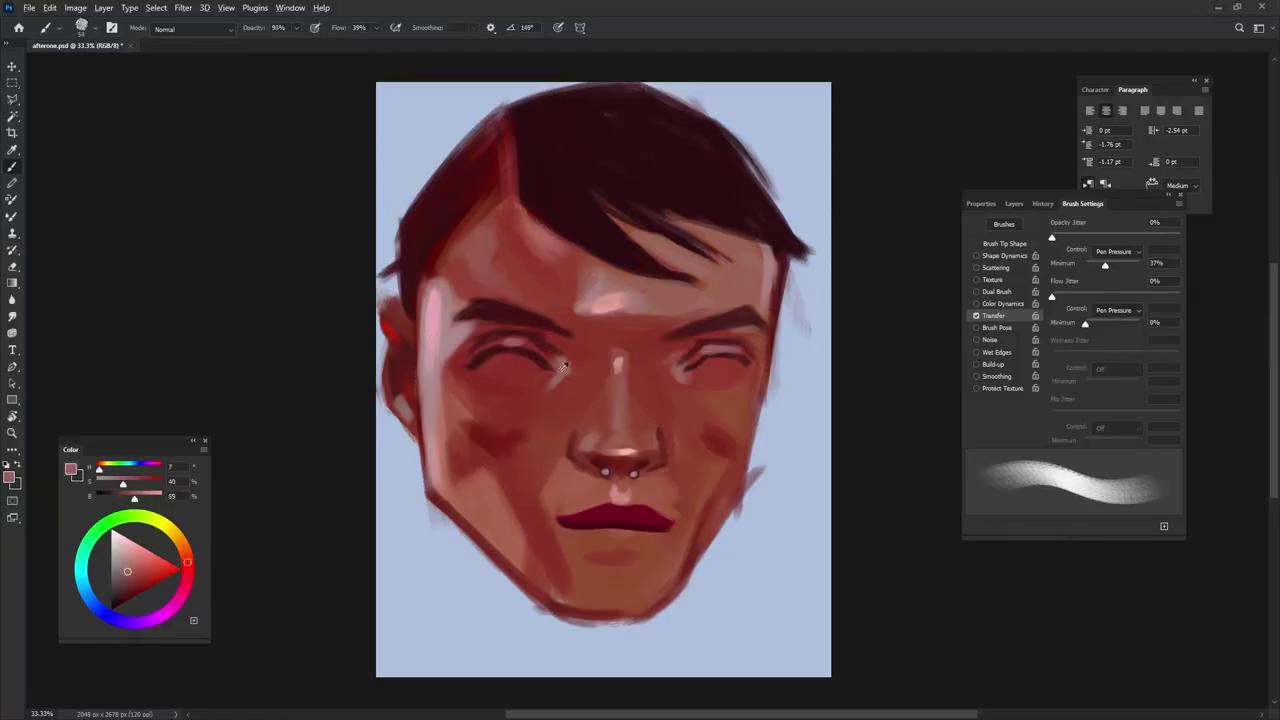
{"action": "key", "text": "shift+Right"}
{"action": "left_click", "coordinate": [586, 491], "text": "alt"}
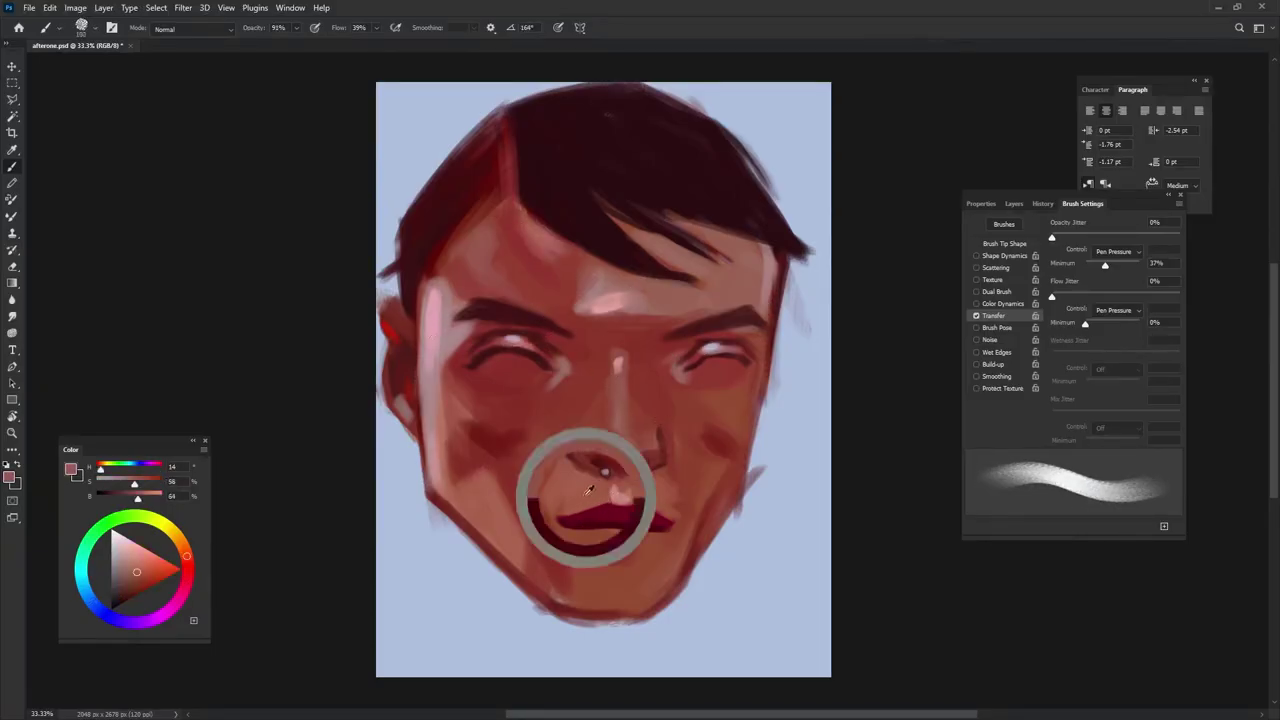
{"action": "key", "text": "shift+Right"}
{"action": "key", "text": "shift+Right"}
{"action": "key", "text": "shift+Right"}
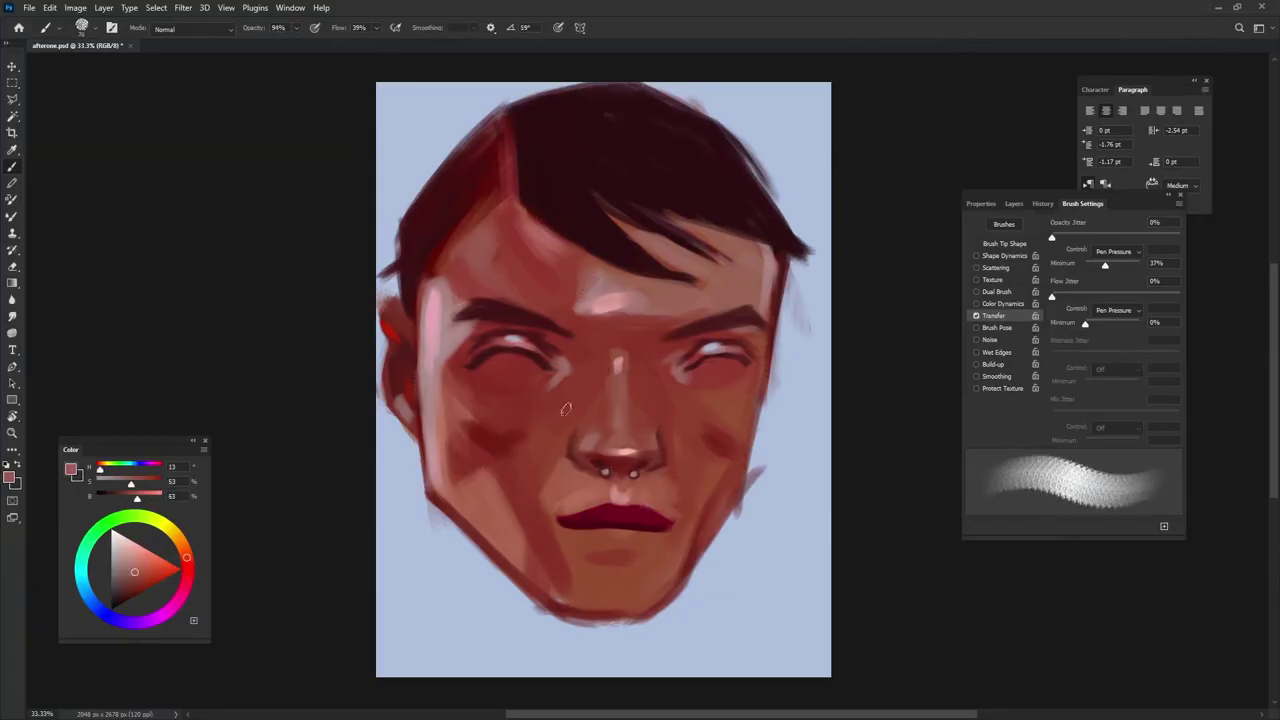
{"action": "left_click", "coordinate": [611, 512], "text": "alt"}
{"action": "left_click_drag", "start_coordinate": [572, 532], "coordinate": [670, 534]}
{"action": "key", "text": "shift+Right"}
{"action": "key", "text": "shift+Right"}
{"action": "key", "text": "shift+Right"}
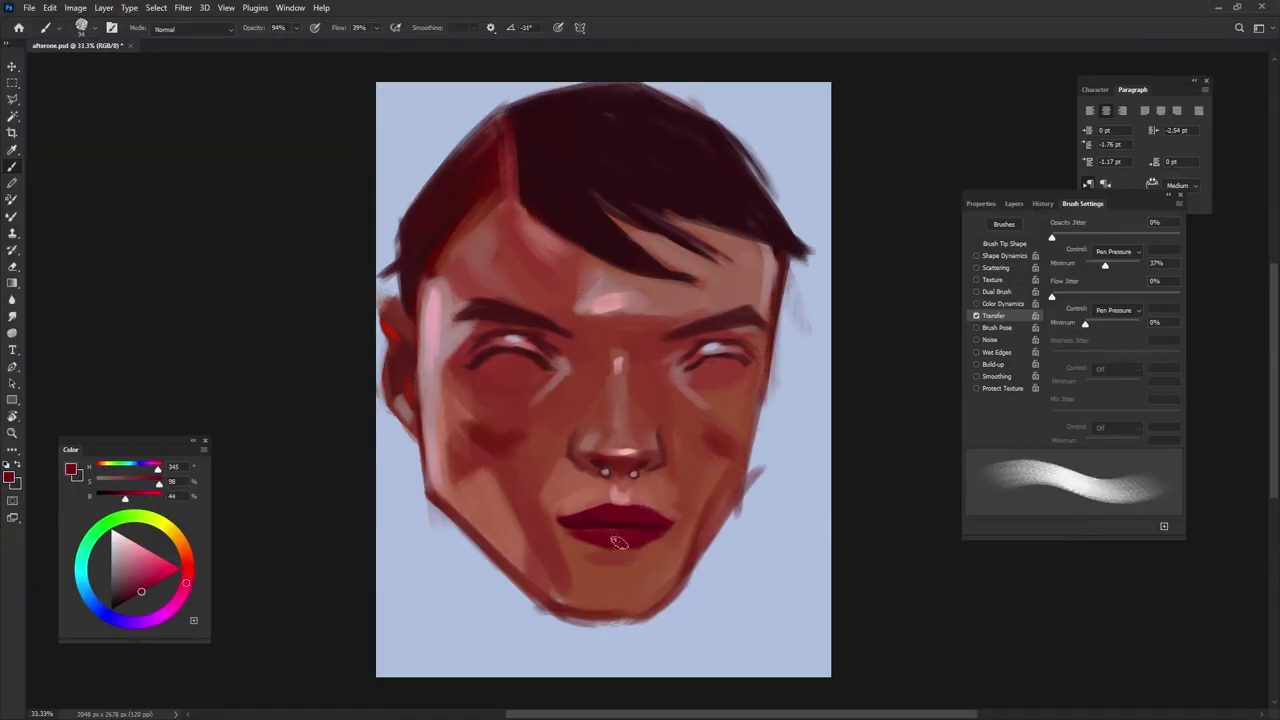
{"action": "left_click", "coordinate": [616, 507], "text": "alt"}
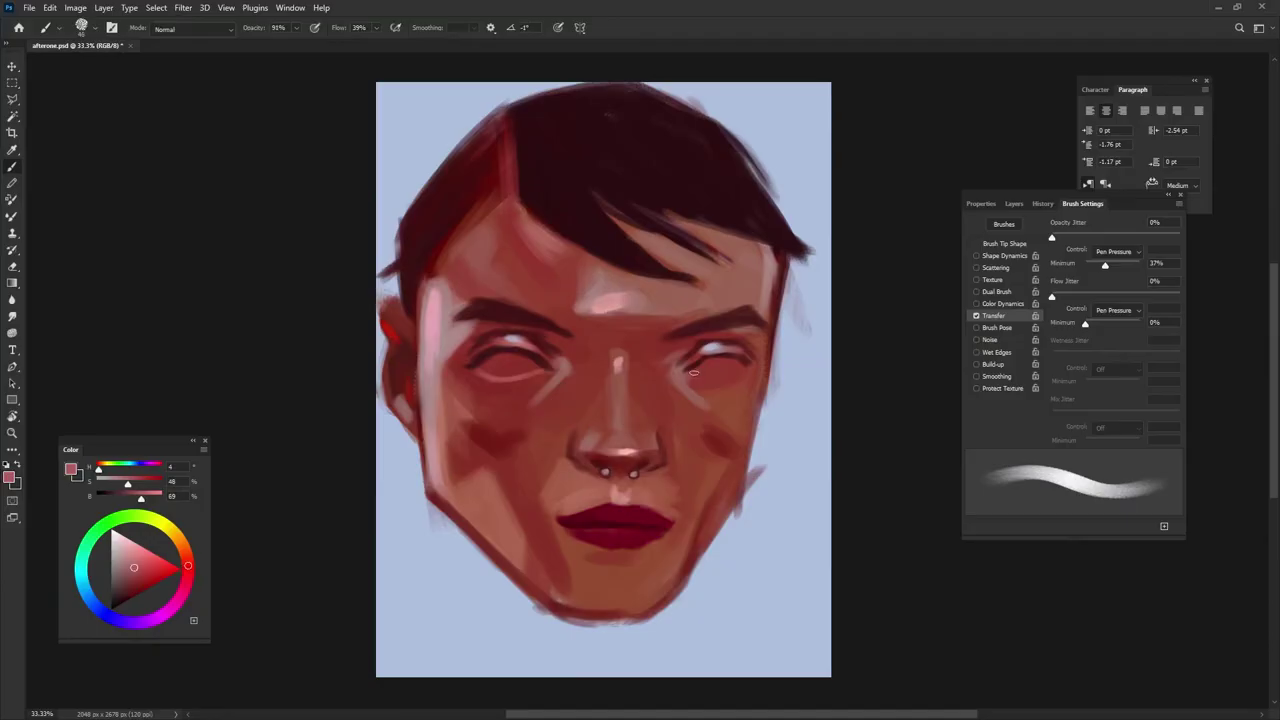
Add light pink skin-tone strokes along the right jaw.
{"action": "left_click", "coordinate": [719, 365], "text": "alt"}
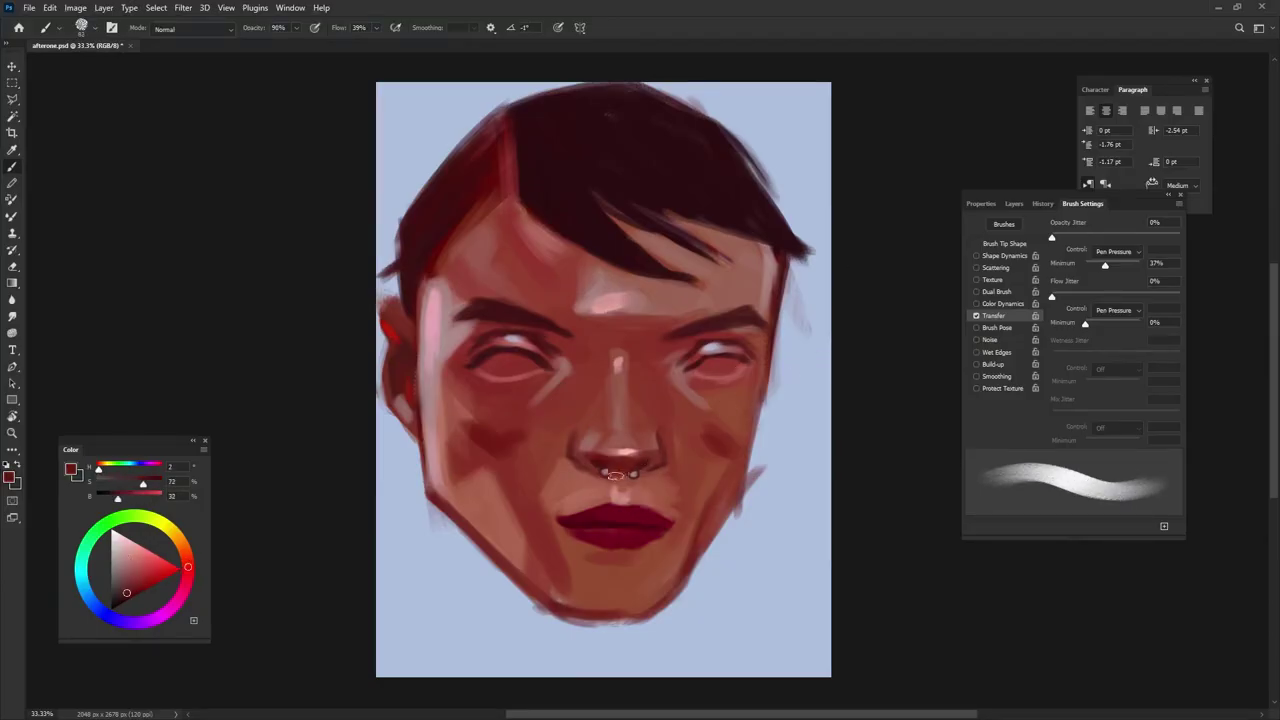
{"action": "key", "text": "shift+Right"}
{"action": "key", "text": "shift+Right"}
{"action": "key", "text": "shift+Right"}
{"action": "left_click", "coordinate": [611, 466], "text": "alt"}
{"action": "key", "text": "shift+Right"}
{"action": "key", "text": "shift+Right"}
{"action": "key", "text": "shift+Right"}
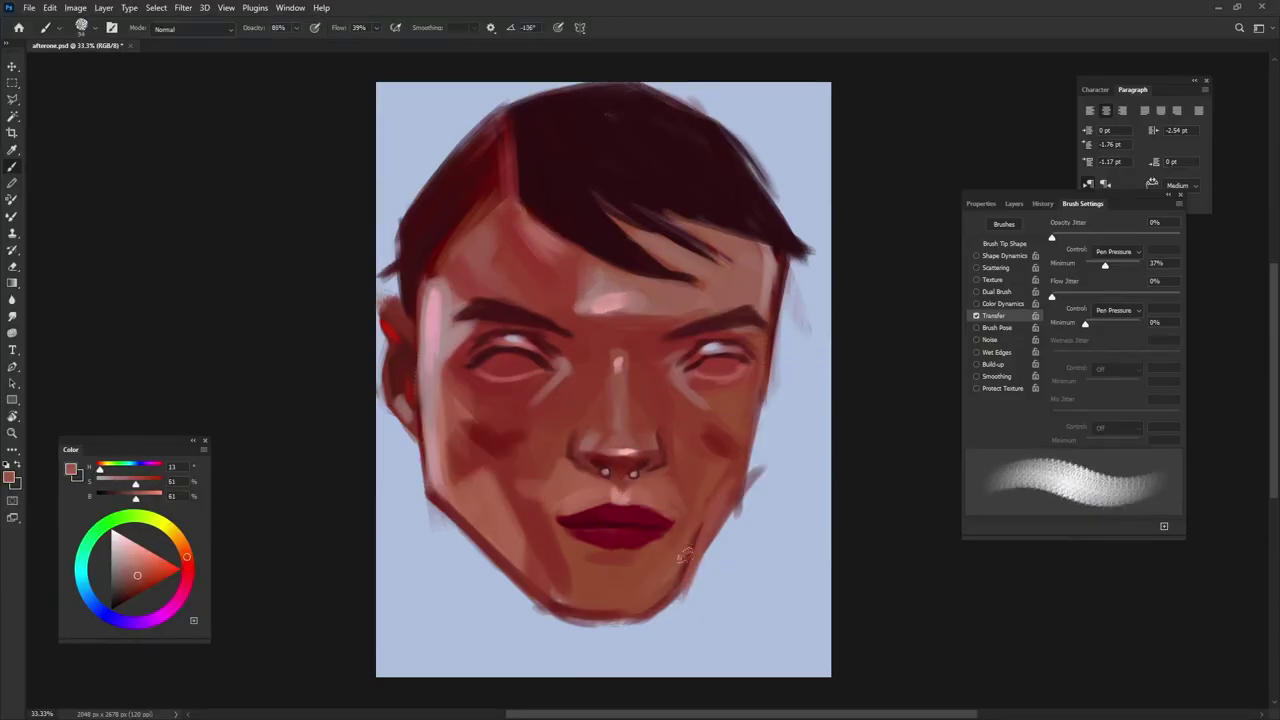
{"action": "left_click_drag", "start_coordinate": [730, 482], "coordinate": [680, 590]}
{"action": "left_click", "coordinate": [606, 574], "text": "alt"}
{"action": "key", "text": "shift+Right"}
{"action": "key", "text": "shift+Right"}
{"action": "key", "text": "shift+Right"}
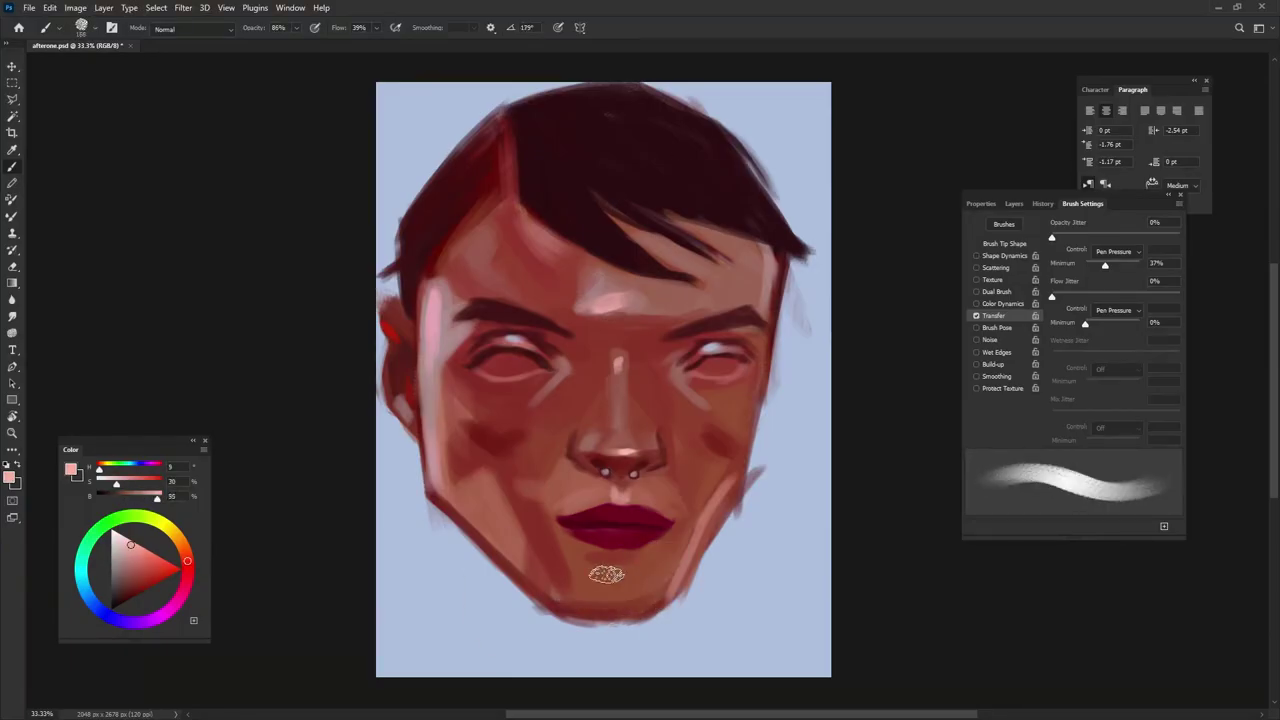
{"action": "key", "text": "shift+Right"}
{"action": "key", "text": "shift+Right"}
{"action": "key", "text": "shift+Right"}
{"action": "left_click", "coordinate": [553, 535], "text": "alt"}
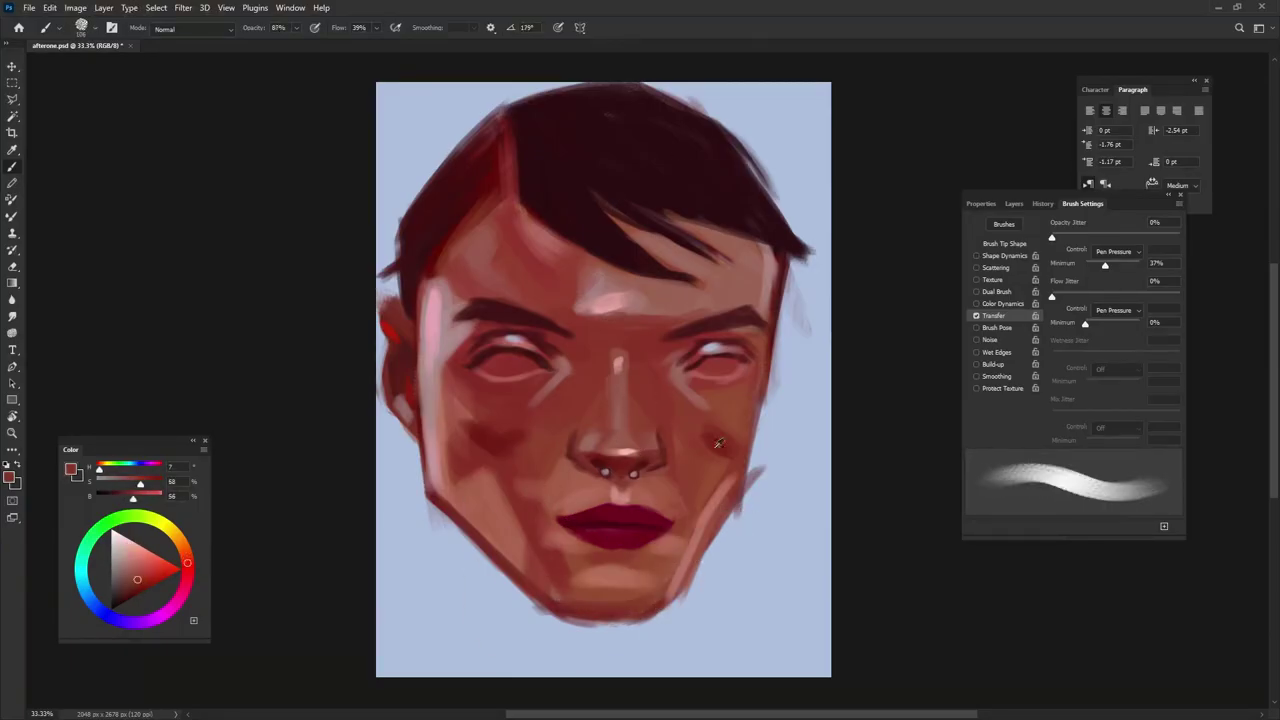
Sample dark red, red-brown and warm skin shades for the cheeks.
{"action": "left_click", "coordinate": [520, 440], "text": "alt"}
{"action": "key", "text": "shift+Right"}
{"action": "key", "text": "shift+Right"}
{"action": "key", "text": "shift+Right"}
{"action": "key", "text": "shift+Right"}
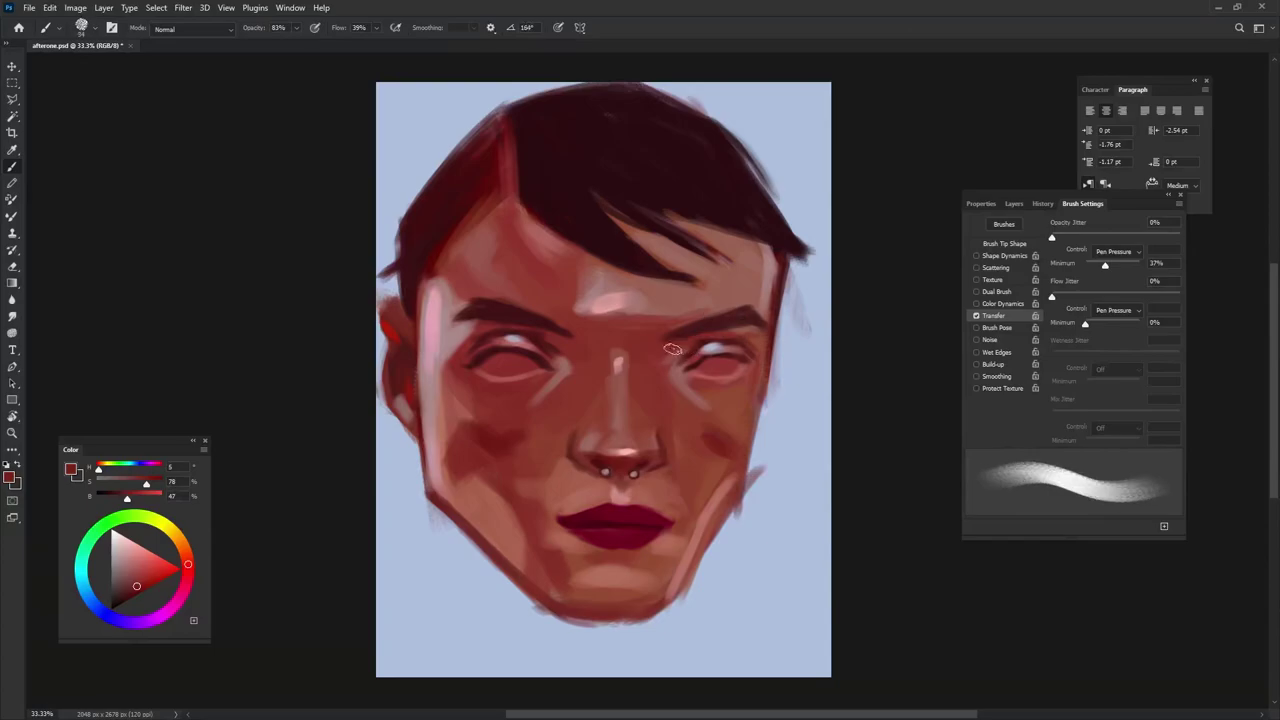
{"action": "key", "text": "shift+Right"}
{"action": "key", "text": "shift+Right"}
{"action": "left_click", "coordinate": [563, 346], "text": "alt"}
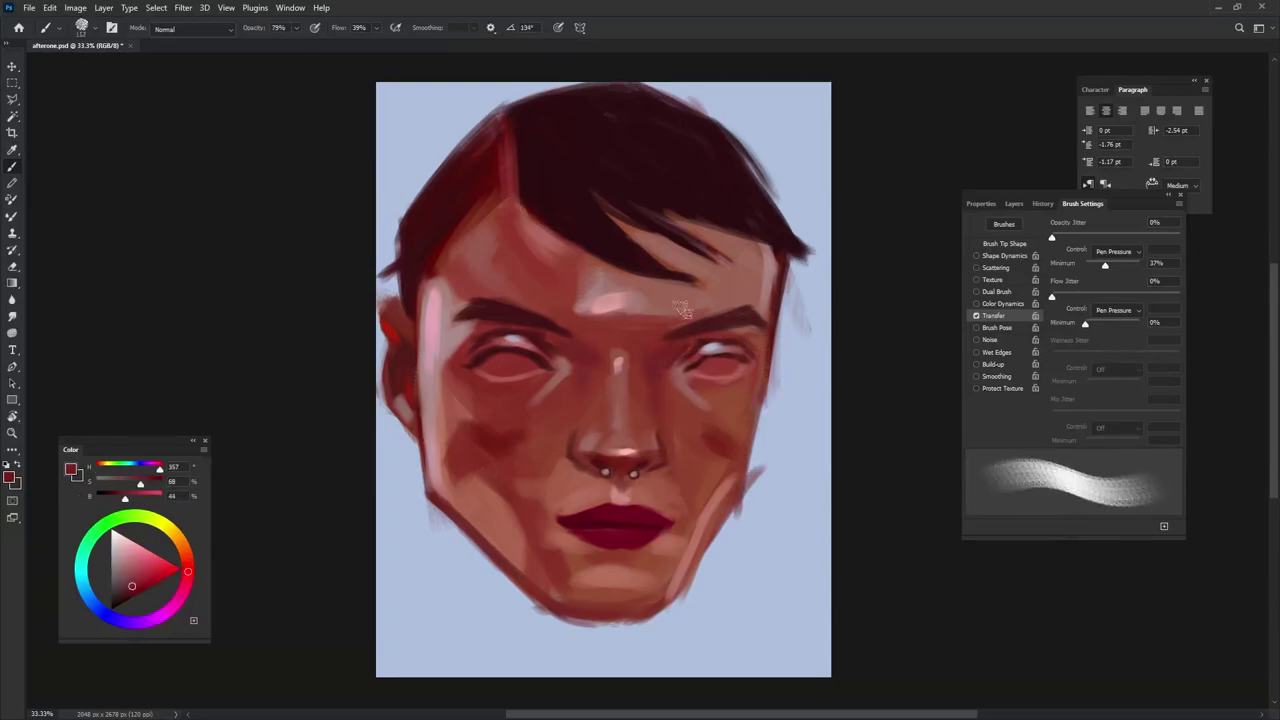
{"action": "key", "text": "shift+Right"}
{"action": "key", "text": "shift+Right"}
{"action": "key", "text": "shift+Right"}
{"action": "key", "text": "shift+Right"}
{"action": "key", "text": "shift+Right"}
{"action": "left_click", "coordinate": [580, 432], "text": "alt"}
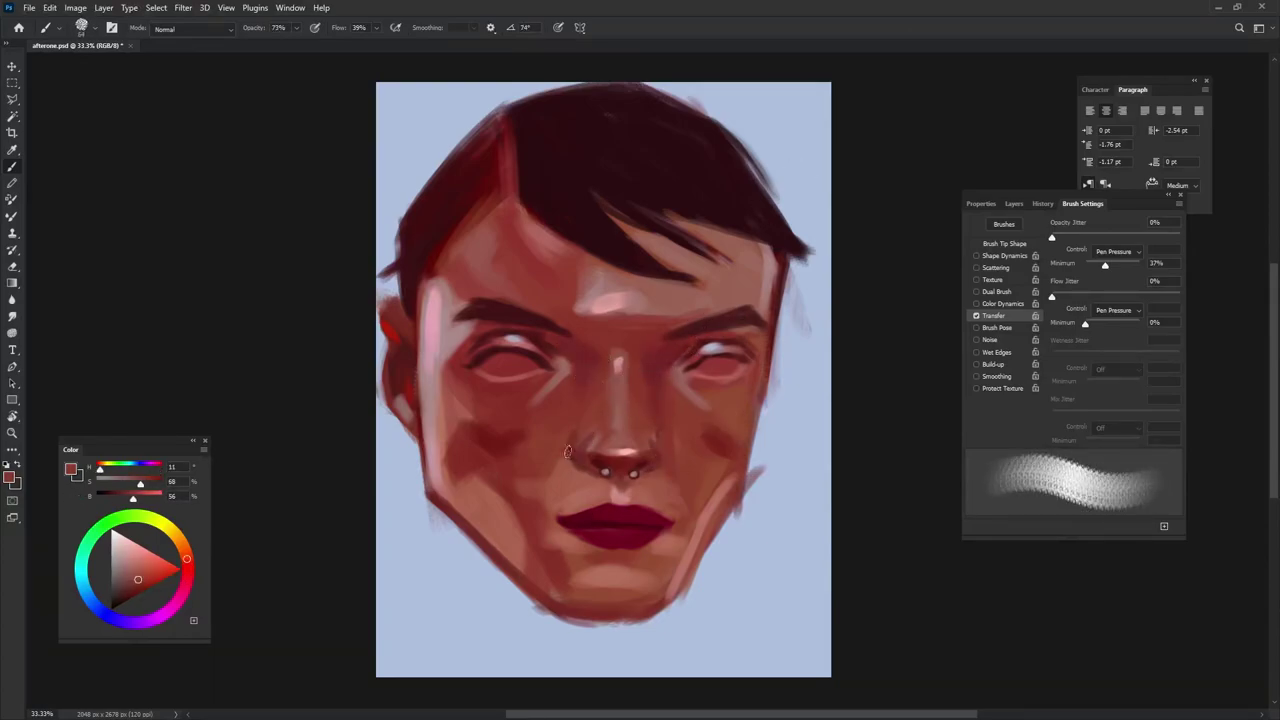
{"action": "key", "text": "shift+Right"}
{"action": "left_click", "coordinate": [578, 445], "text": "alt"}
{"action": "key", "text": "shift+Left"}
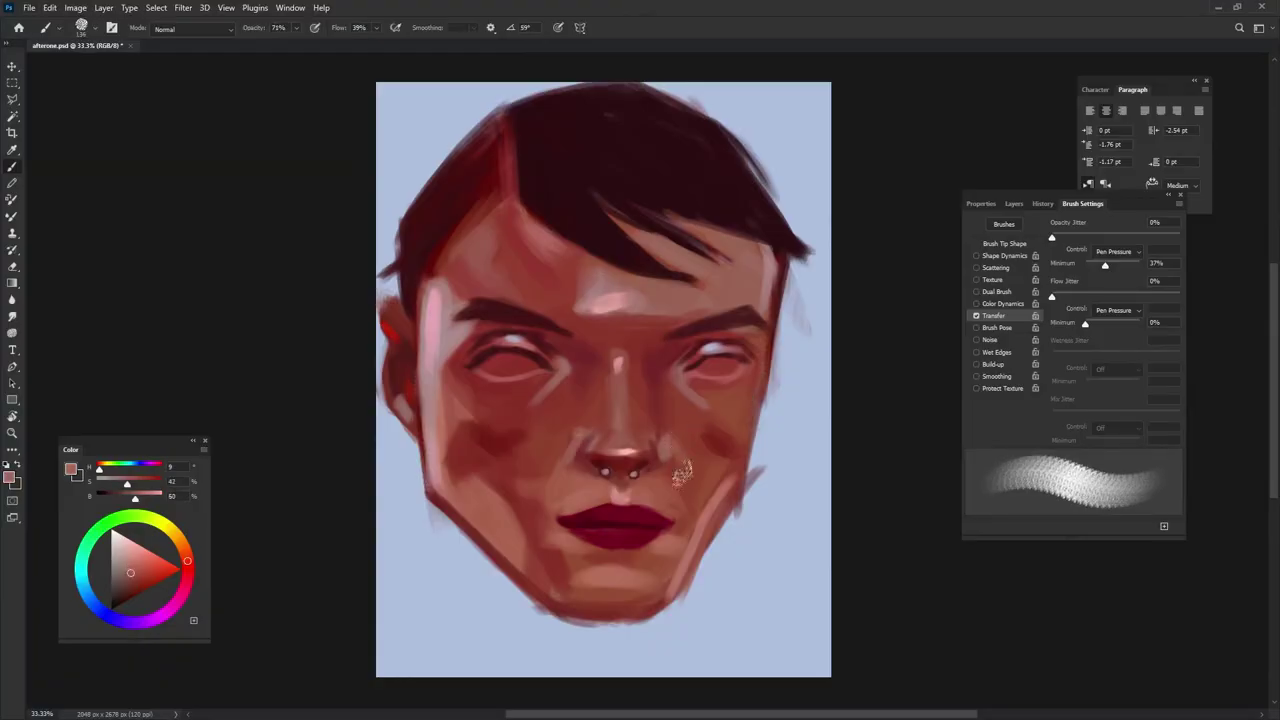
Sample lip colours and a very dark red, and lower the brush opacity.
{"action": "key", "text": "shift+Left"}
{"action": "key", "text": "shift+Left"}
{"action": "key", "text": "shift+Left"}
{"action": "left_click", "coordinate": [580, 510], "text": "alt"}
{"action": "key", "text": "shift+Left"}
{"action": "key", "text": "shift+Left"}
{"action": "key", "text": "shift+Left"}
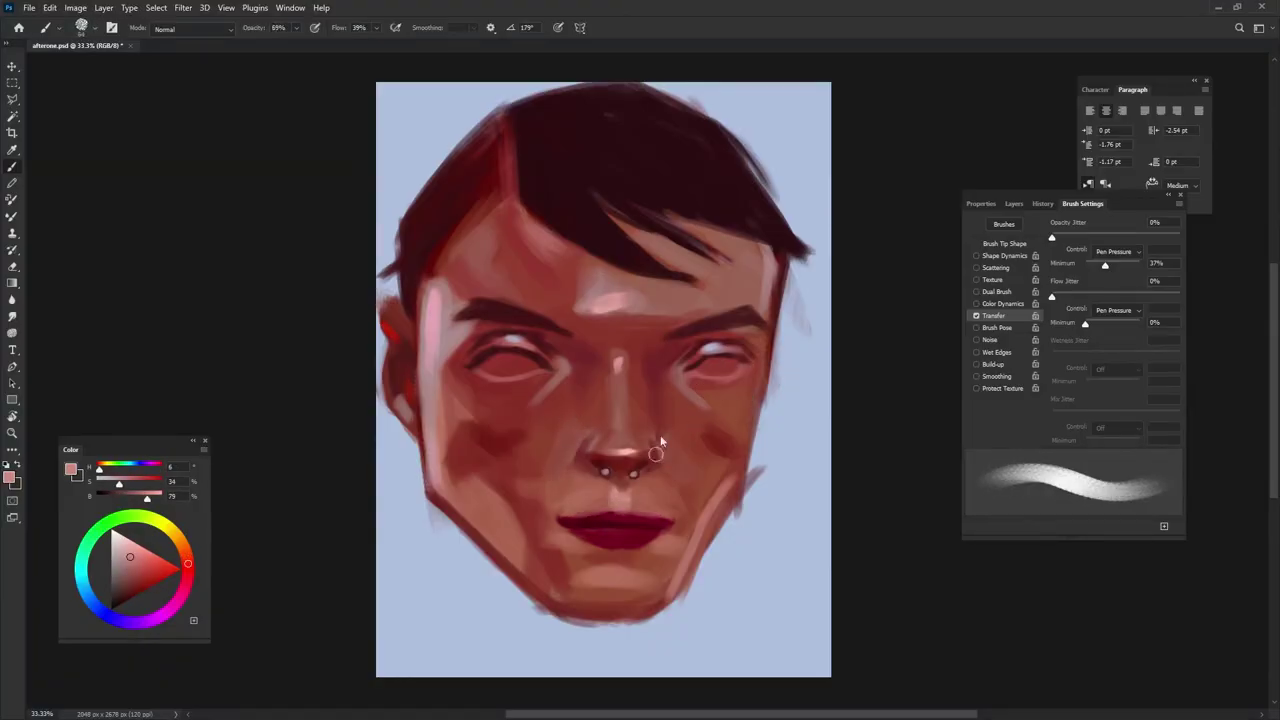
{"action": "key", "text": "shift+Left"}
{"action": "key", "text": "shift+Left"}
{"action": "key", "text": "shift+Left"}
{"action": "left_click", "coordinate": [605, 517], "text": "alt"}
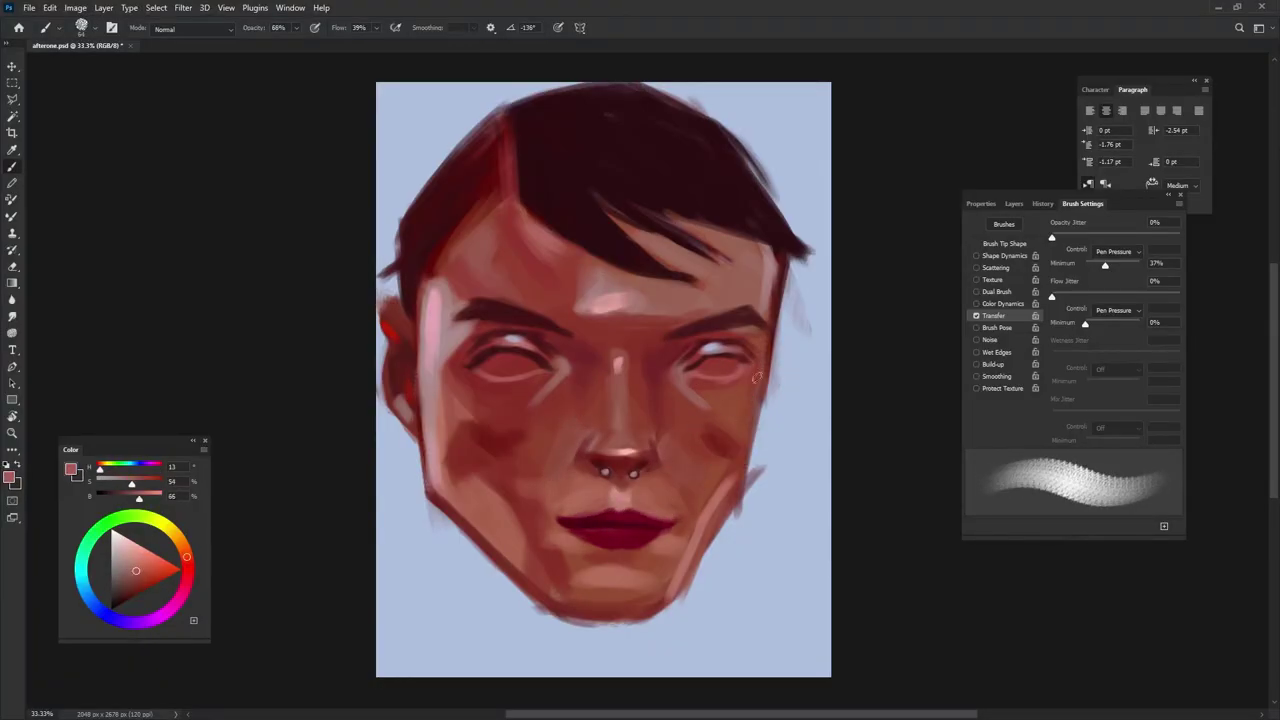
{"action": "key", "text": "shift+Left"}
{"action": "key", "text": "shift+Left"}
{"action": "key", "text": "5"}
{"action": "key", "text": "3"}
{"action": "left_click", "coordinate": [612, 530], "text": "alt"}
{"action": "key", "text": "shift+Left"}
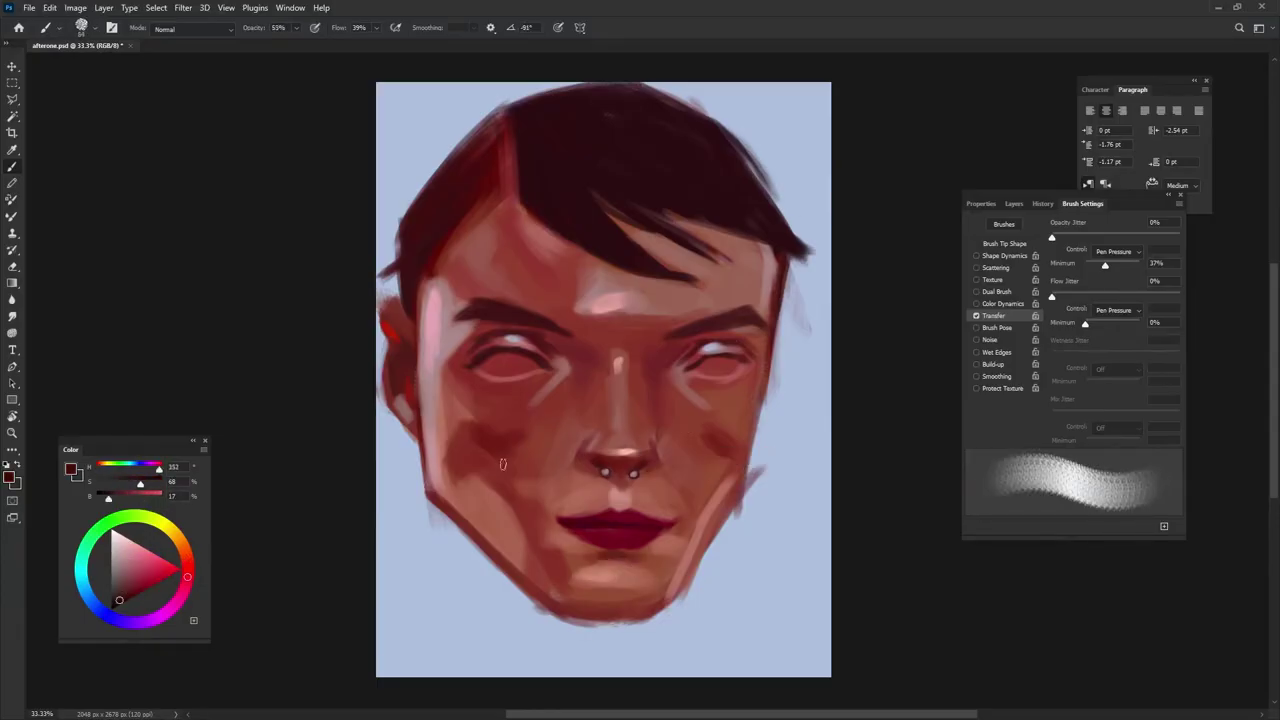
Paint dark navy strokes at full opacity down both sides of the neck.
{"action": "left_click_drag", "start_coordinate": [410, 447], "coordinate": [463, 621]}
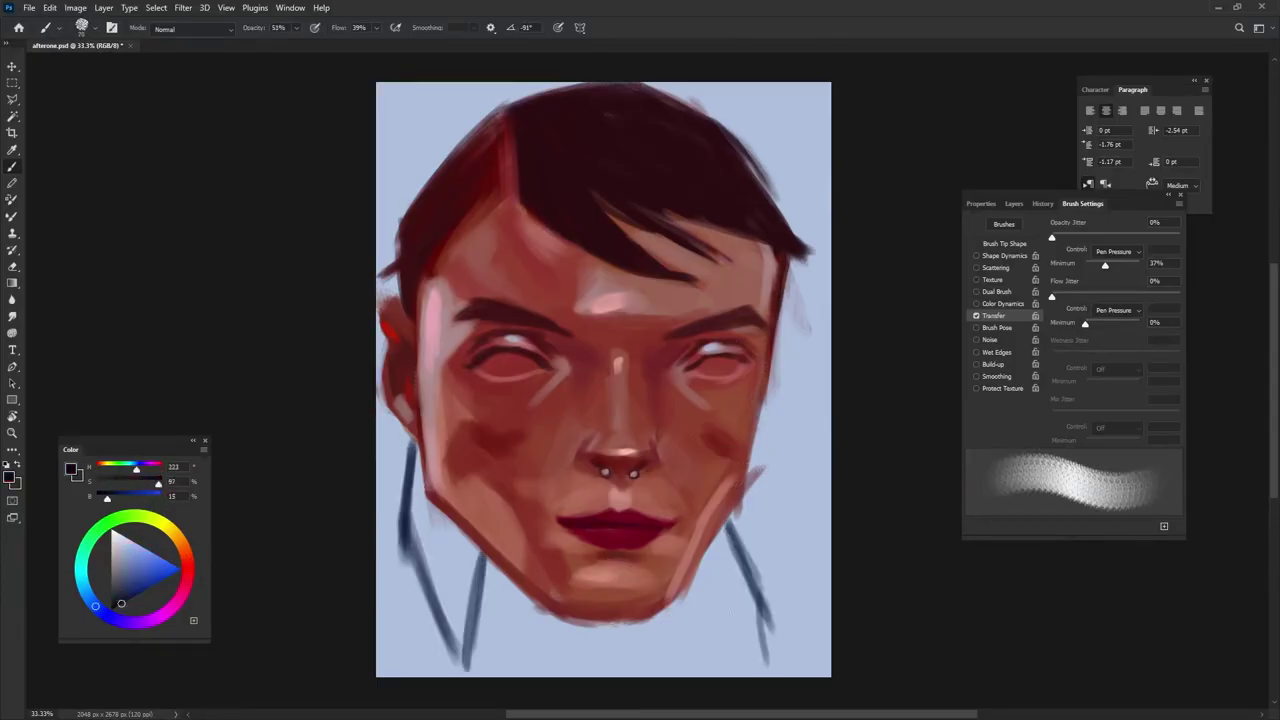
{"action": "key", "text": "0"}
{"action": "mouse_move", "coordinate": [722, 545]}
{"action": "left_mouse_down"}
{"action": "mouse_move", "coordinate": [702, 690]}
{"action": "mouse_move", "coordinate": [762, 680]}
{"action": "left_mouse_up"}
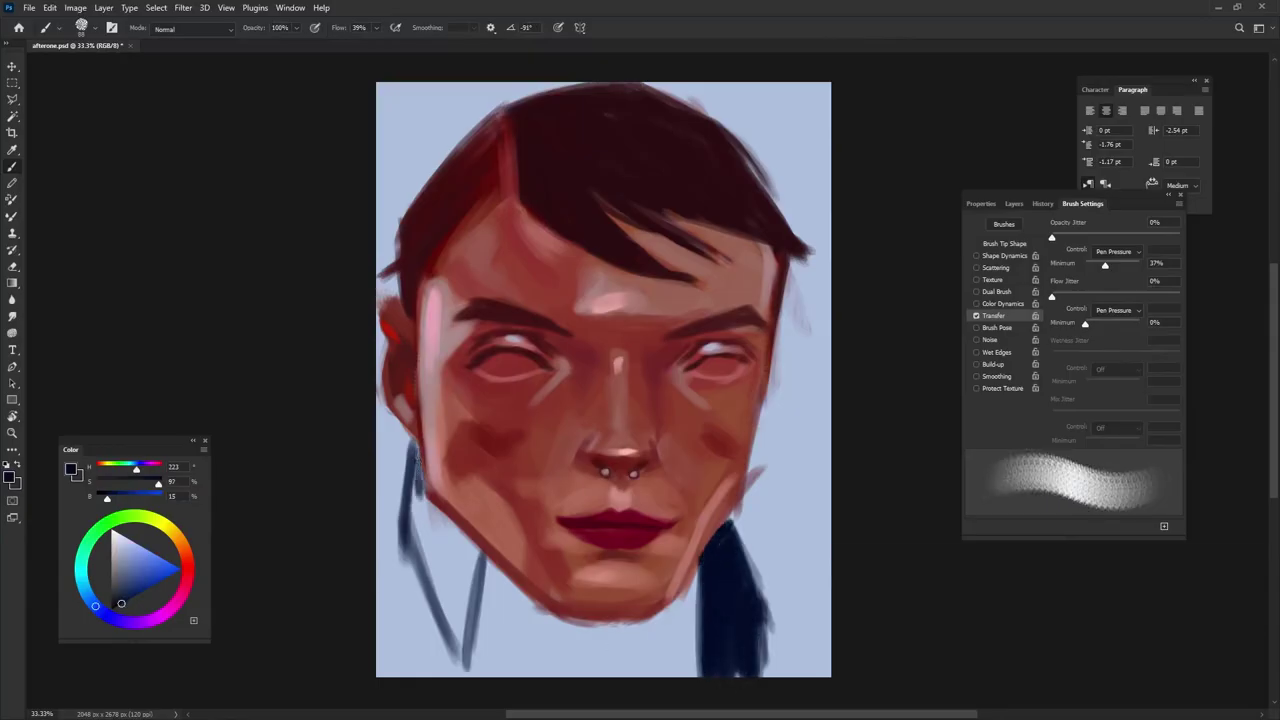
{"action": "left_click_drag", "start_coordinate": [410, 448], "coordinate": [462, 645]}
{"action": "left_click_drag", "start_coordinate": [438, 520], "coordinate": [465, 660]}
Highlight the nose bridge in light pink and tidy the face's left edge with background colour.
{"action": "left_click", "coordinate": [708, 497], "text": "alt"}
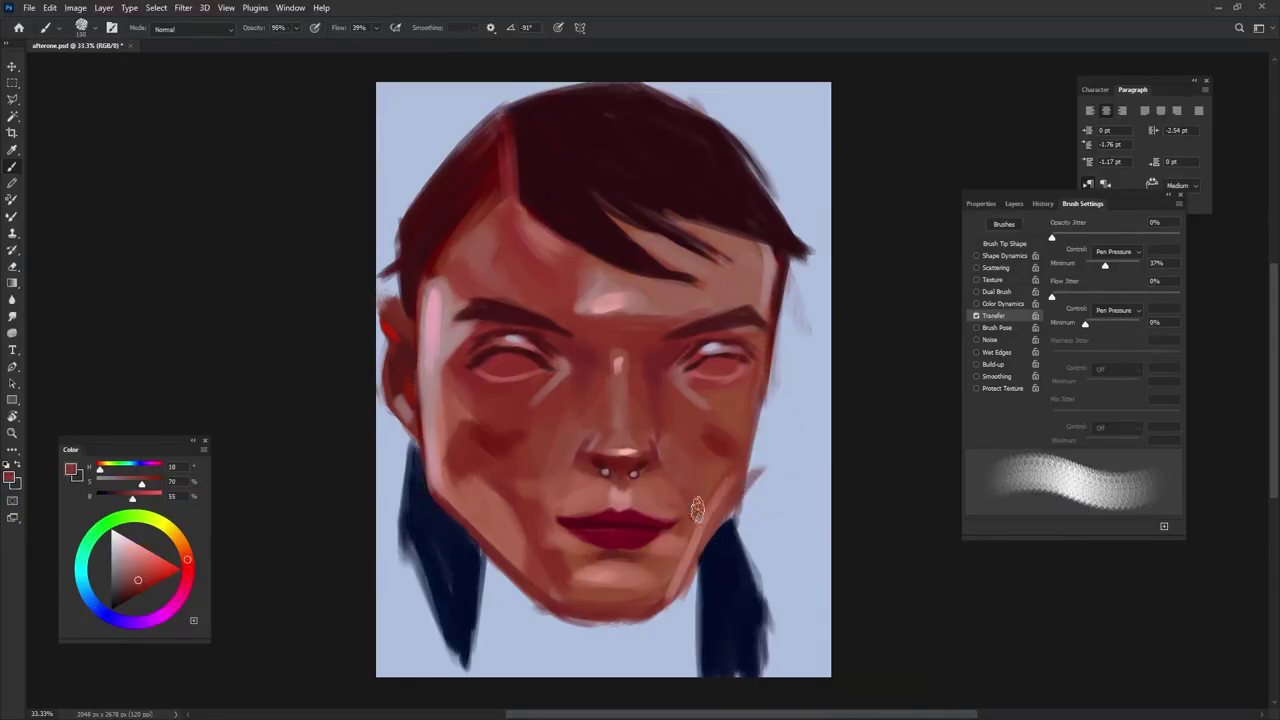
{"action": "left_click", "coordinate": [645, 422], "text": "alt"}
{"action": "left_click_drag", "start_coordinate": [626, 452], "coordinate": [654, 419]}
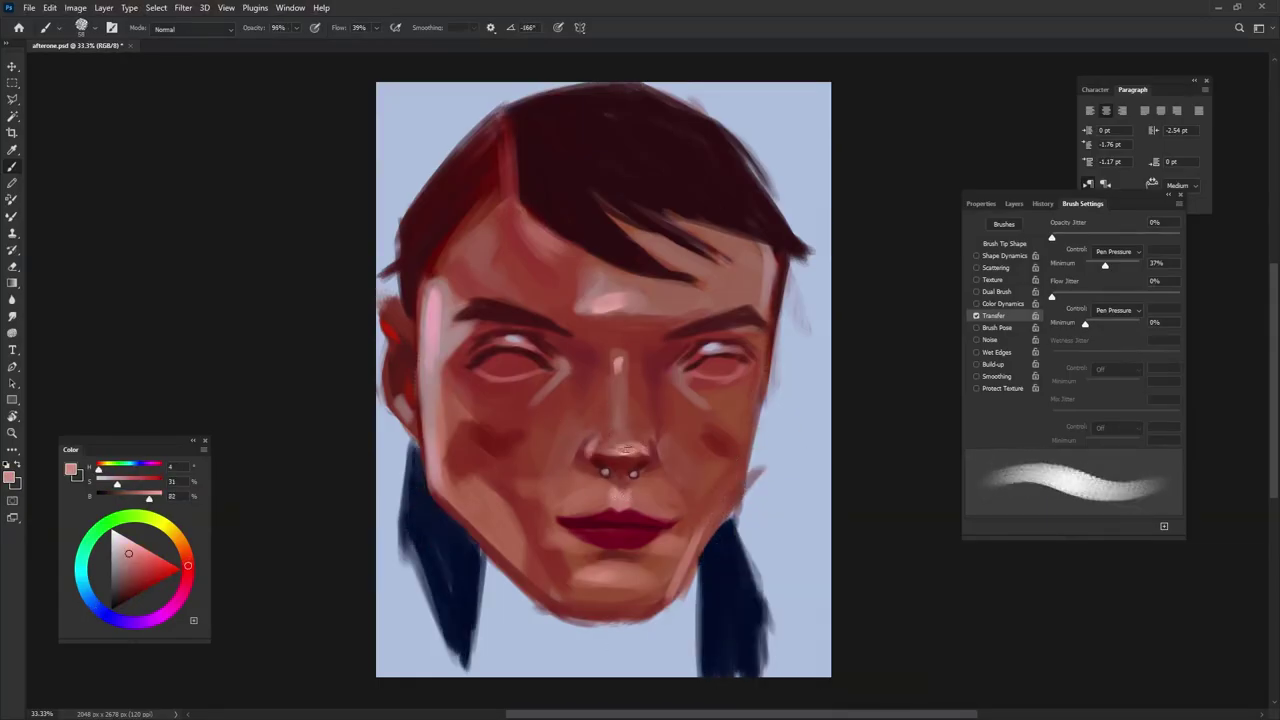
{"action": "left_click", "coordinate": [816, 317], "text": "alt"}
{"action": "left_click_drag", "start_coordinate": [392, 330], "coordinate": [394, 380]}
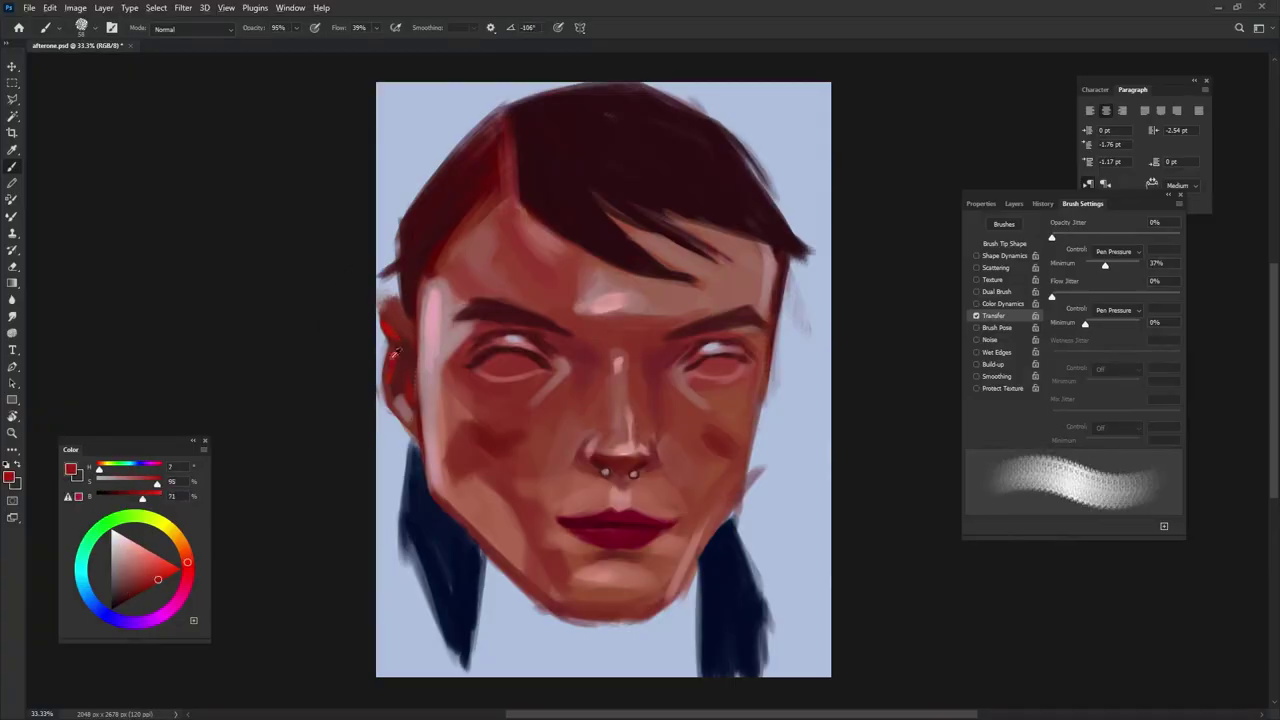
Repaint the left and right hair strands with medium blue.
{"action": "left_click", "coordinate": [142, 589]}
{"action": "left_click_drag", "start_coordinate": [440, 530], "coordinate": [460, 635]}
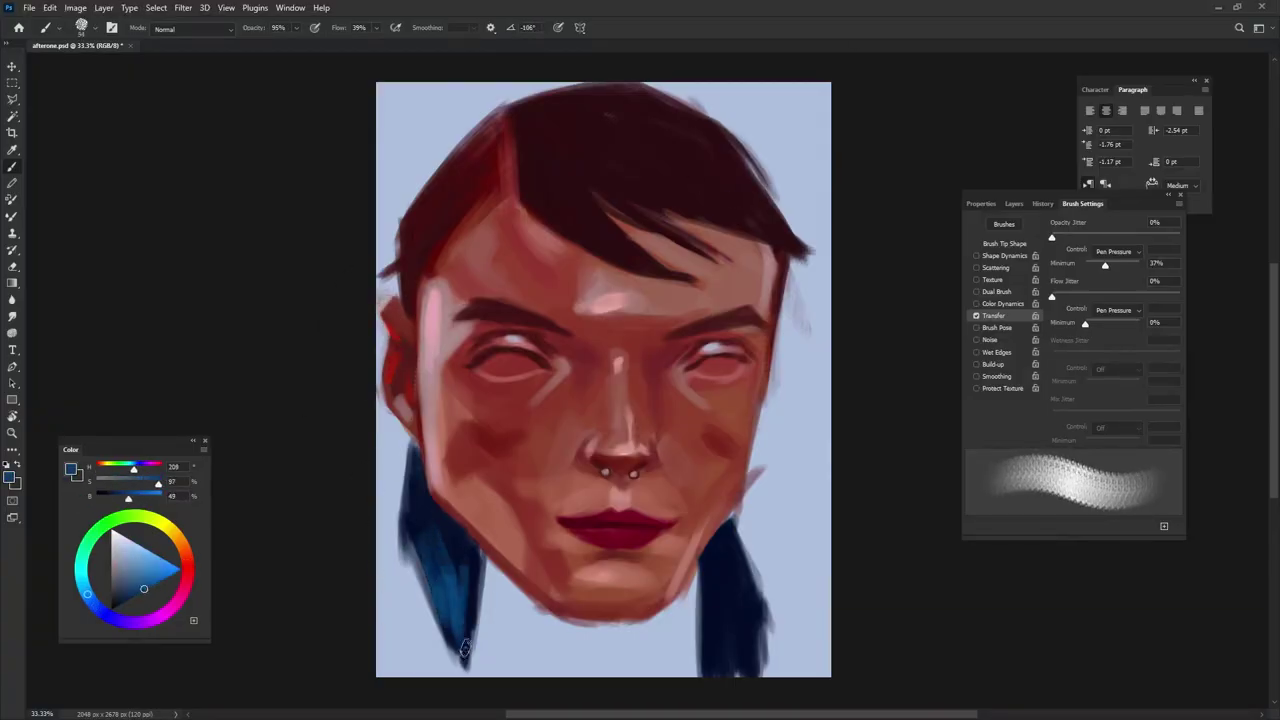
{"action": "left_click_drag", "start_coordinate": [452, 568], "coordinate": [468, 660]}
{"action": "left_click_drag", "start_coordinate": [430, 505], "coordinate": [410, 610]}
{"action": "left_click_drag", "start_coordinate": [732, 650], "coordinate": [742, 560]}
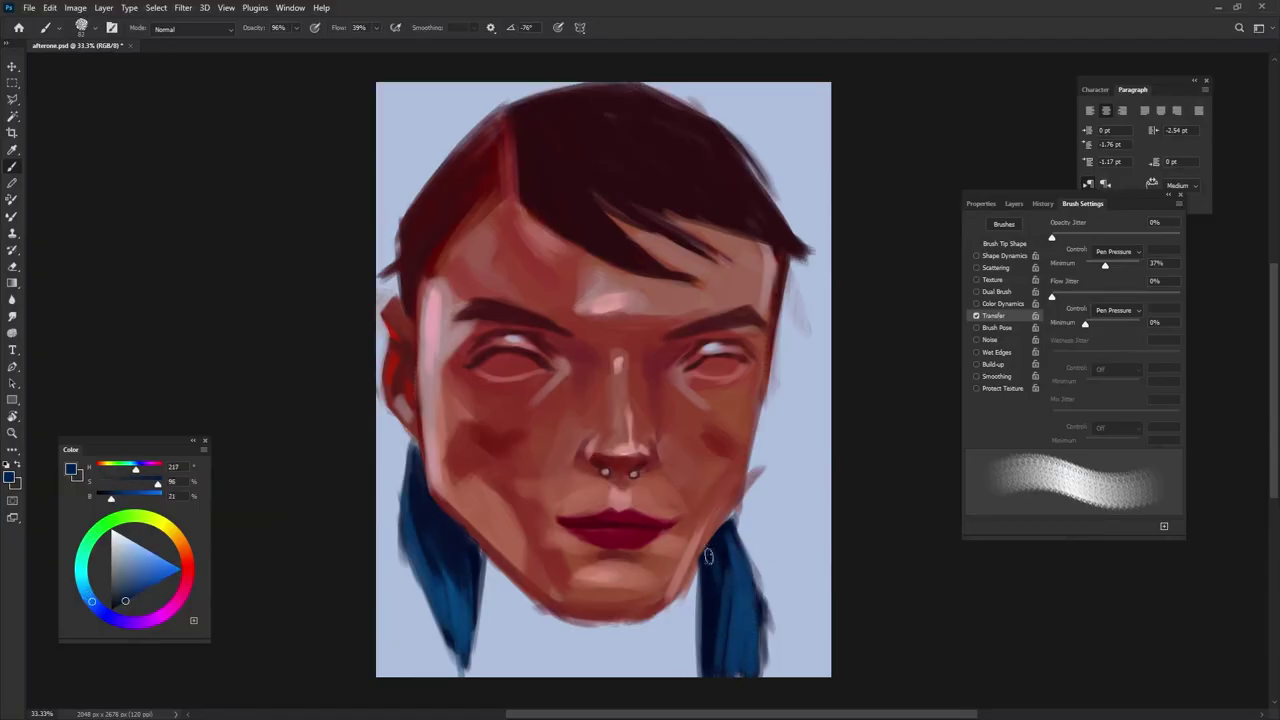
Reshape the right jaw edge and add pale pink strokes on the right cheek.
{"action": "left_click", "coordinate": [712, 500], "text": "alt"}
{"action": "left_click_drag", "start_coordinate": [700, 490], "coordinate": [740, 590]}
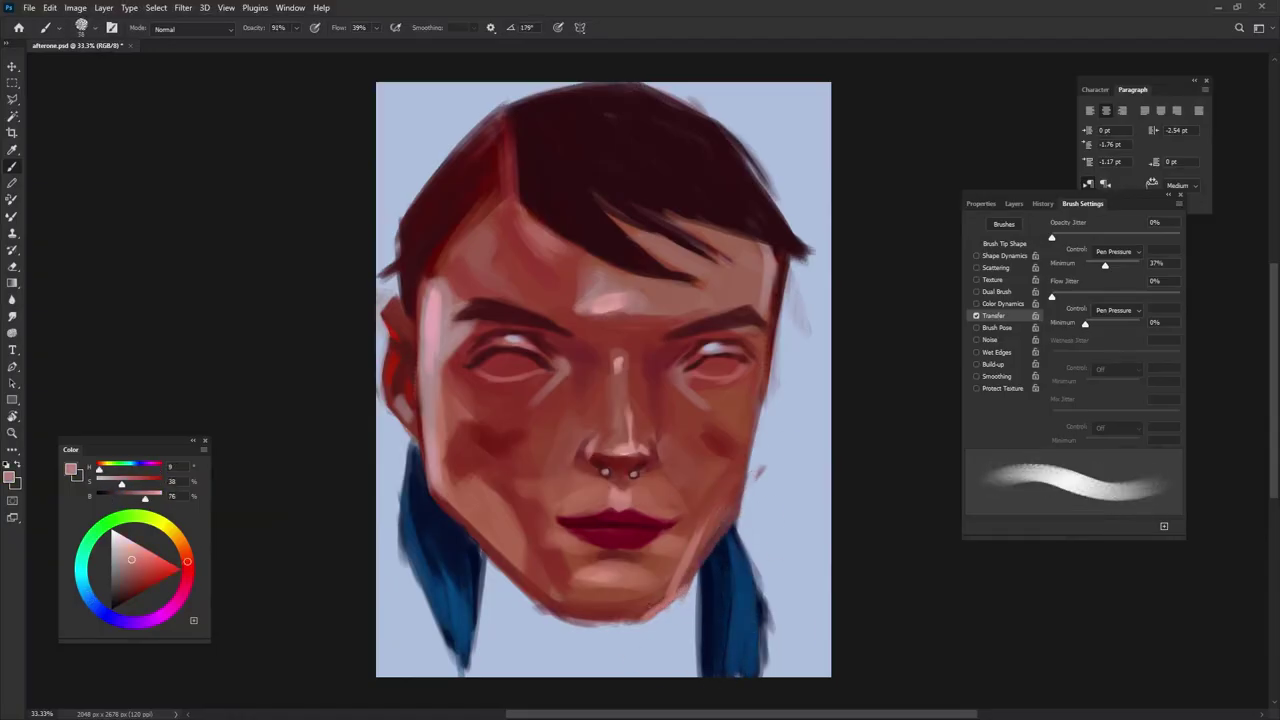
{"action": "left_click", "coordinate": [656, 610], "text": "alt"}
{"action": "left_click", "coordinate": [437, 483], "text": "alt"}
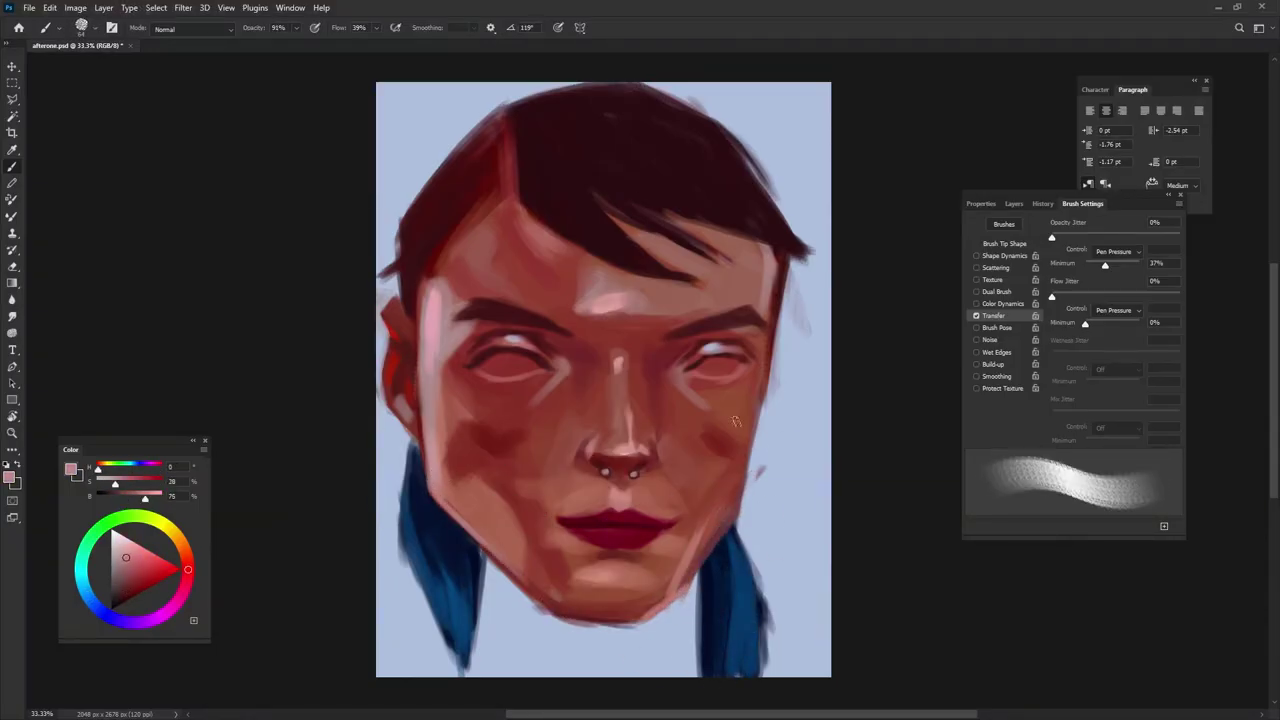
{"action": "mouse_move", "coordinate": [742, 326]}
{"action": "left_mouse_down"}
{"action": "mouse_move", "coordinate": [768, 356]}
{"action": "mouse_move", "coordinate": [700, 570]}
{"action": "left_mouse_up"}
{"action": "left_click", "coordinate": [770, 372], "text": "alt"}
Darken both blue hair strands with saturated dark blue strokes.
{"action": "left_click", "coordinate": [676, 563], "text": "alt"}
{"action": "left_click", "coordinate": [720, 600], "text": "alt"}
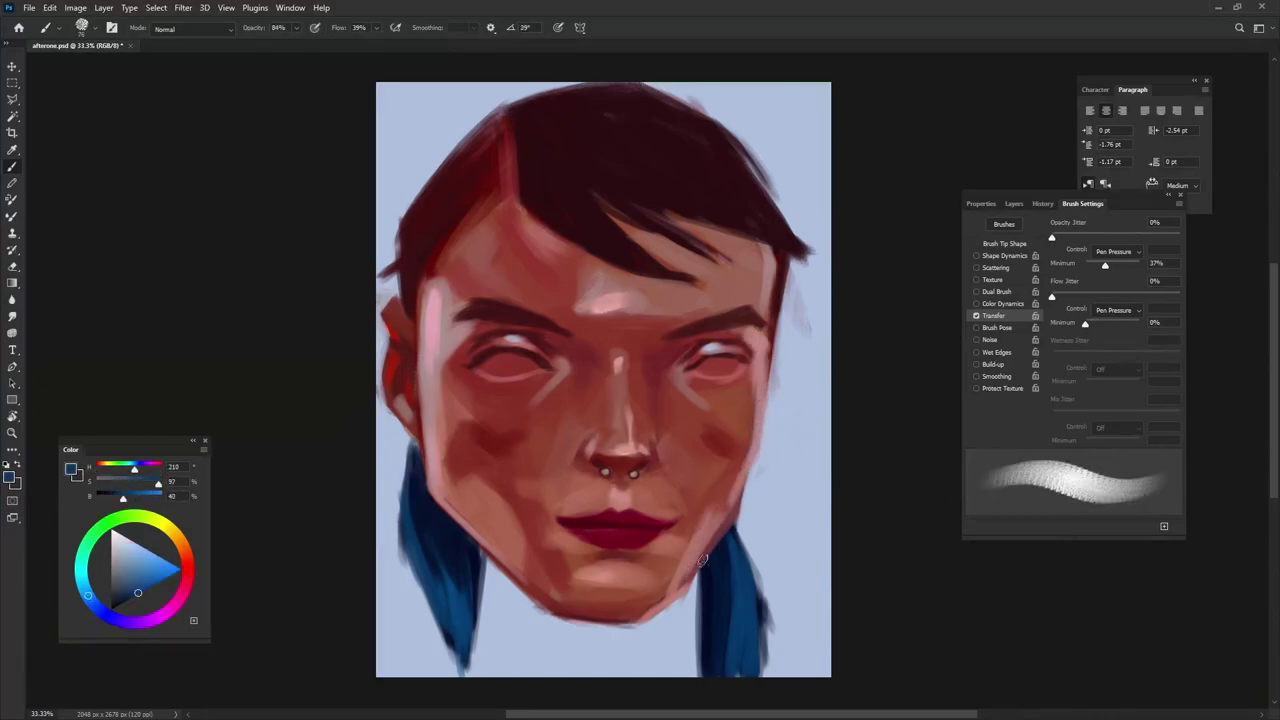
{"action": "left_click_drag", "start_coordinate": [740, 640], "coordinate": [760, 680]}
{"action": "left_click", "coordinate": [753, 594], "text": "alt"}
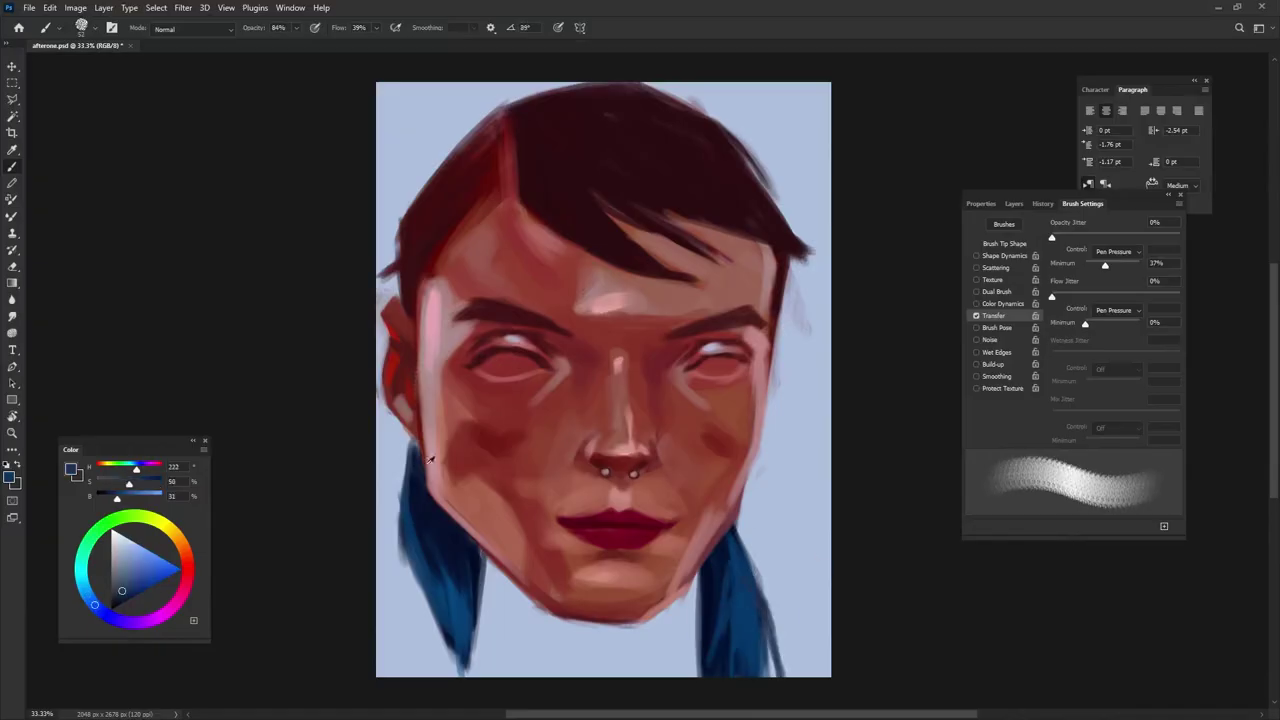
{"action": "left_click", "coordinate": [420, 520], "text": "alt"}
{"action": "left_click_drag", "start_coordinate": [425, 610], "coordinate": [407, 485]}
{"action": "left_click_drag", "start_coordinate": [435, 633], "coordinate": [445, 675]}
Paint dark red neck strokes below the chin and jaw.
{"action": "left_click_drag", "start_coordinate": [735, 615], "coordinate": [750, 670]}
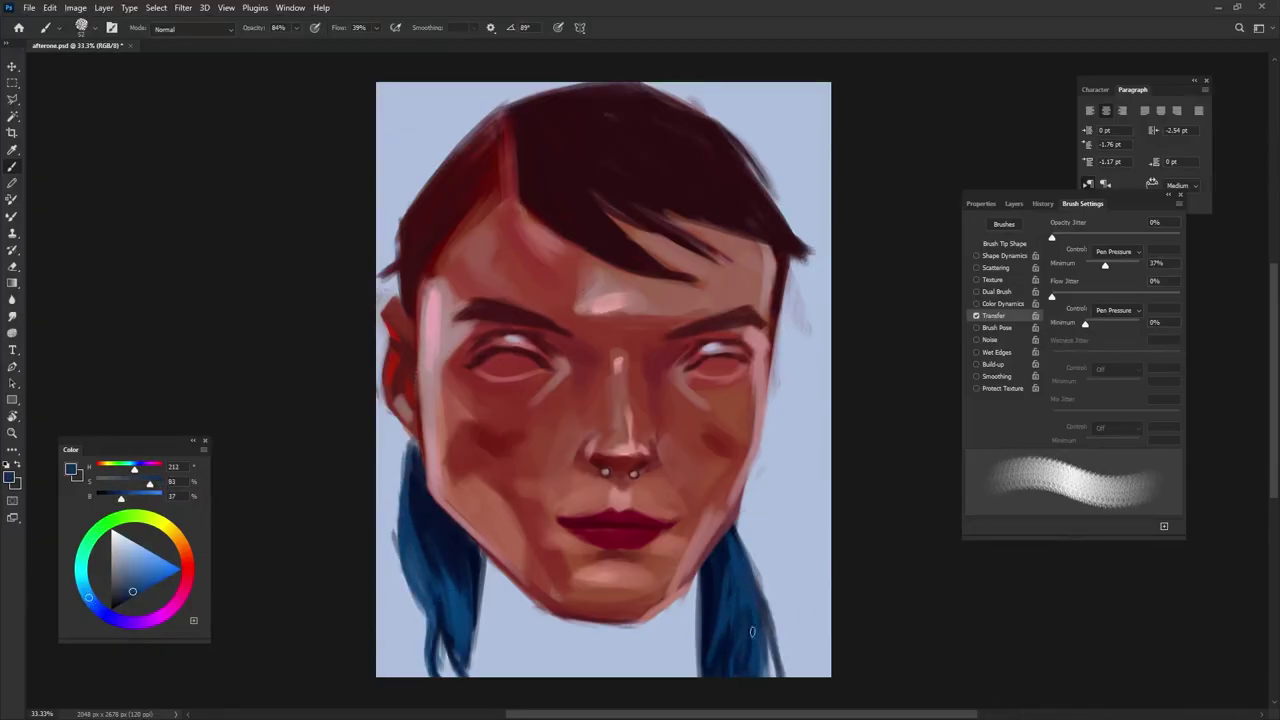
{"action": "key", "text": "shift+Left"}
{"action": "key", "text": "shift+Left"}
{"action": "left_click", "coordinate": [700, 371], "text": "alt"}
{"action": "left_click_drag", "start_coordinate": [490, 565], "coordinate": [540, 650]}
{"action": "key", "text": "shift+Right"}
{"action": "key", "text": "shift+Right"}
{"action": "key", "text": "shift+Right"}
{"action": "mouse_move", "coordinate": [507, 585]}
{"action": "left_mouse_down"}
{"action": "mouse_move", "coordinate": [550, 665]}
{"action": "mouse_move", "coordinate": [617, 628]}
{"action": "left_mouse_up"}
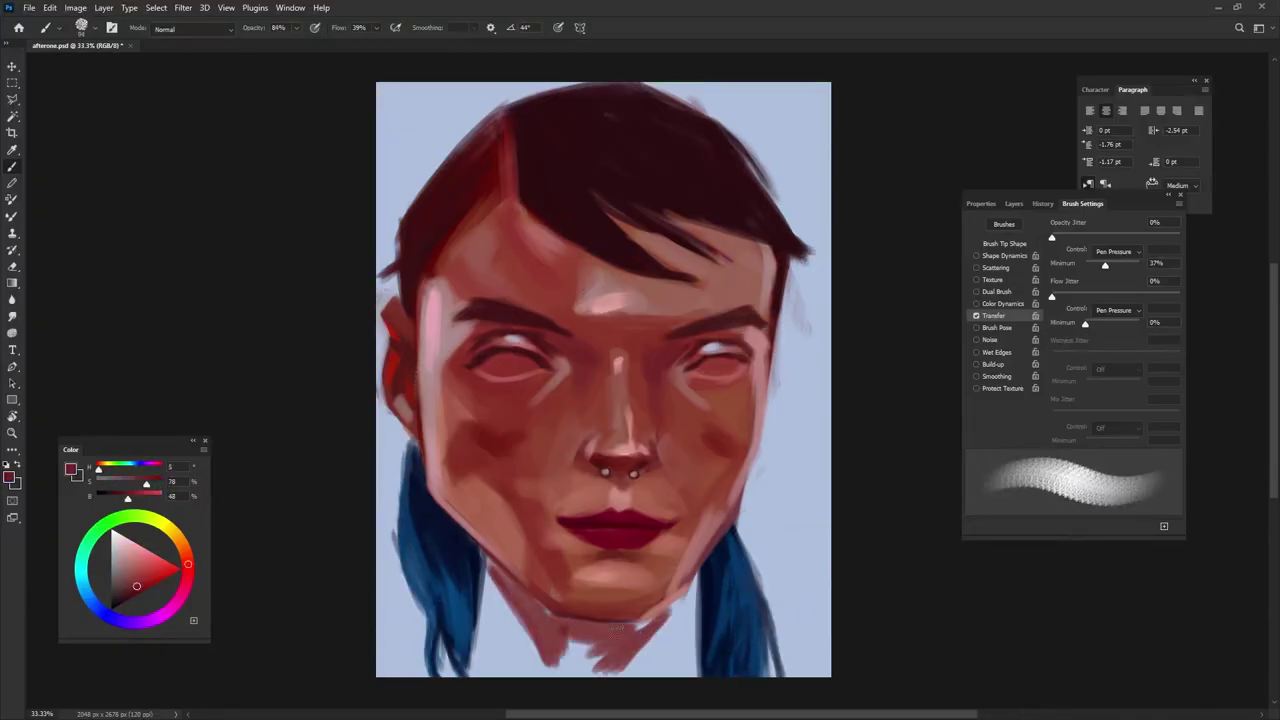
{"action": "left_click_drag", "start_coordinate": [531, 609], "coordinate": [600, 665]}
{"action": "key", "text": "shift+Right"}
{"action": "left_click", "coordinate": [600, 640], "text": "alt"}
{"action": "mouse_move", "coordinate": [640, 610]}
{"action": "left_mouse_down"}
{"action": "mouse_move", "coordinate": [670, 635]}
{"action": "mouse_move", "coordinate": [545, 601]}
{"action": "mouse_move", "coordinate": [495, 565]}
{"action": "left_mouse_up"}
{"action": "key", "text": "shift+Right"}
{"action": "key", "text": "shift+Right"}
{"action": "key", "text": "shift+Right"}
{"action": "key", "text": "shift+Right"}
{"action": "left_click_drag", "start_coordinate": [525, 610], "coordinate": [585, 675]}
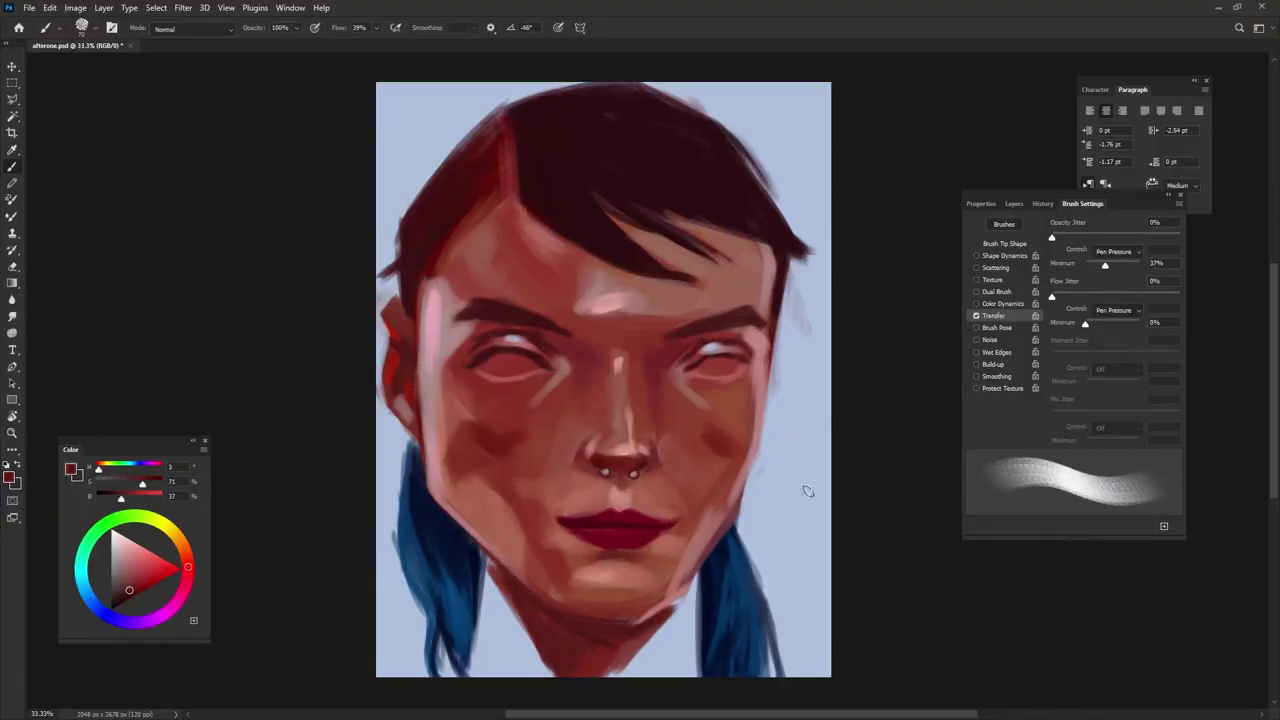
Block in light blue-grey collar shapes along the bottom edge below the chin.
{"action": "mouse_move", "coordinate": [490, 566]}
{"action": "left_mouse_down"}
{"action": "mouse_move", "coordinate": [540, 675]}
{"action": "mouse_move", "coordinate": [672, 622]}
{"action": "left_mouse_up"}
{"action": "key", "text": "shift+Left"}
{"action": "left_click_drag", "start_coordinate": [615, 678], "coordinate": [684, 605]}
{"action": "left_click", "coordinate": [745, 600], "text": "alt"}
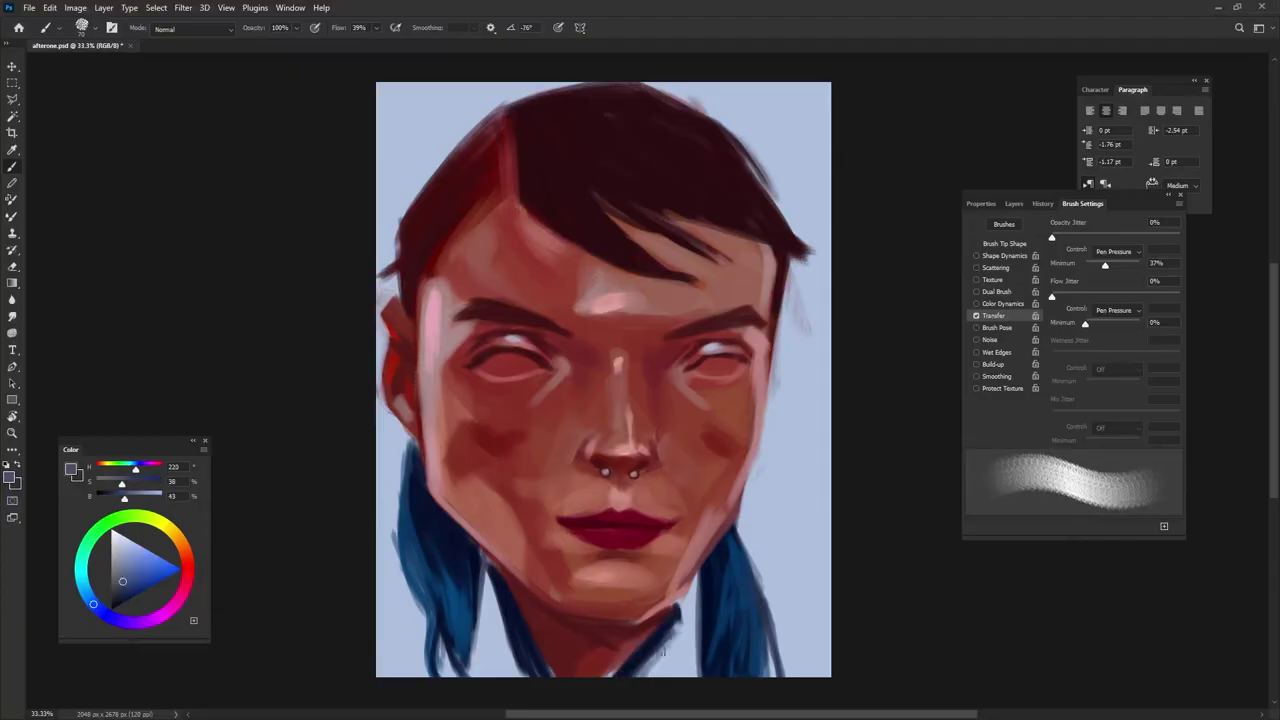
{"action": "left_click_drag", "start_coordinate": [758, 585], "coordinate": [812, 658]}
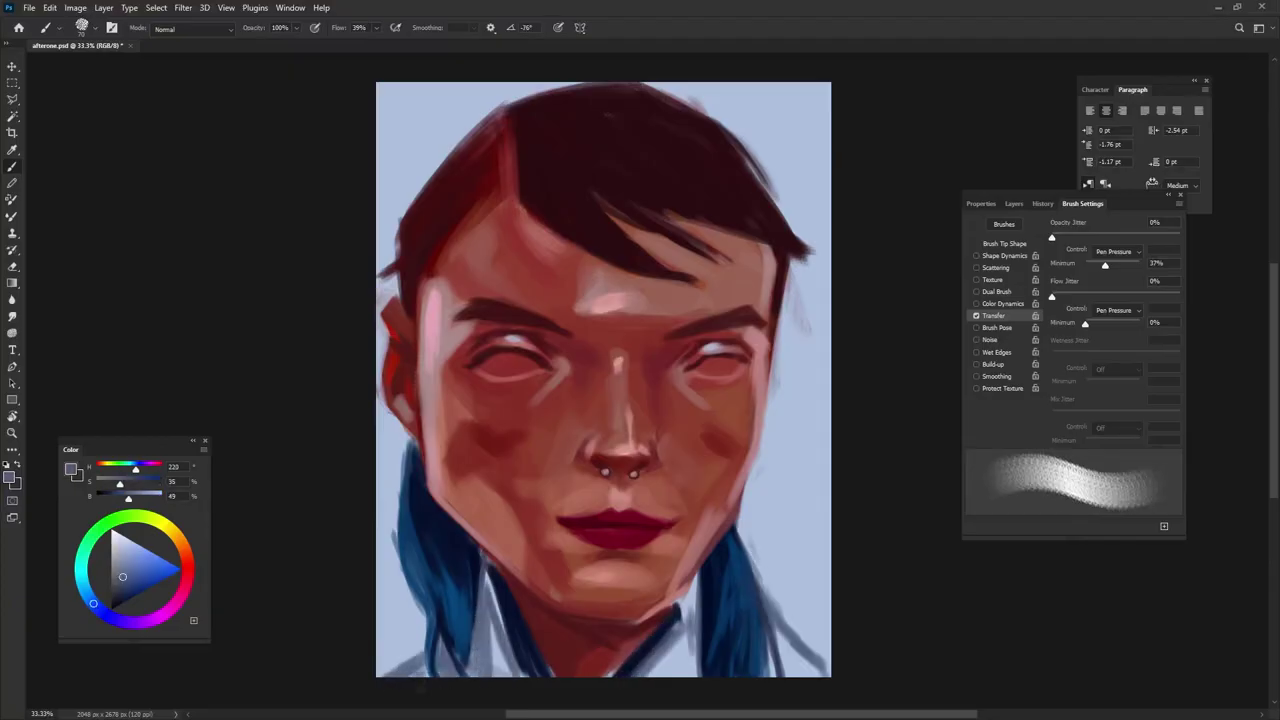
{"action": "left_click_drag", "start_coordinate": [692, 584], "coordinate": [656, 676]}
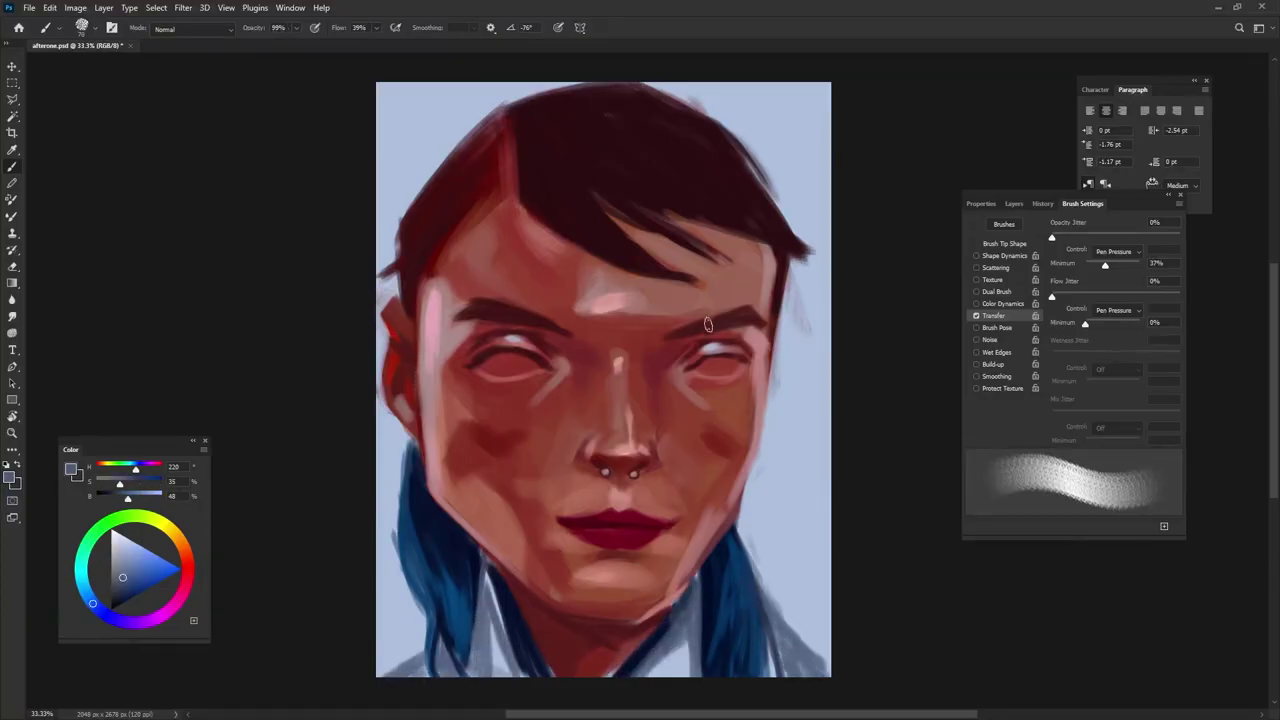
Paint a white eye highlight and a blue patch in the upper-right hair.
{"action": "key", "text": "shift+Left"}
{"action": "key", "text": "shift+Left"}
{"action": "key", "text": "shift+Left"}
{"action": "left_click", "coordinate": [500, 368], "text": "alt"}
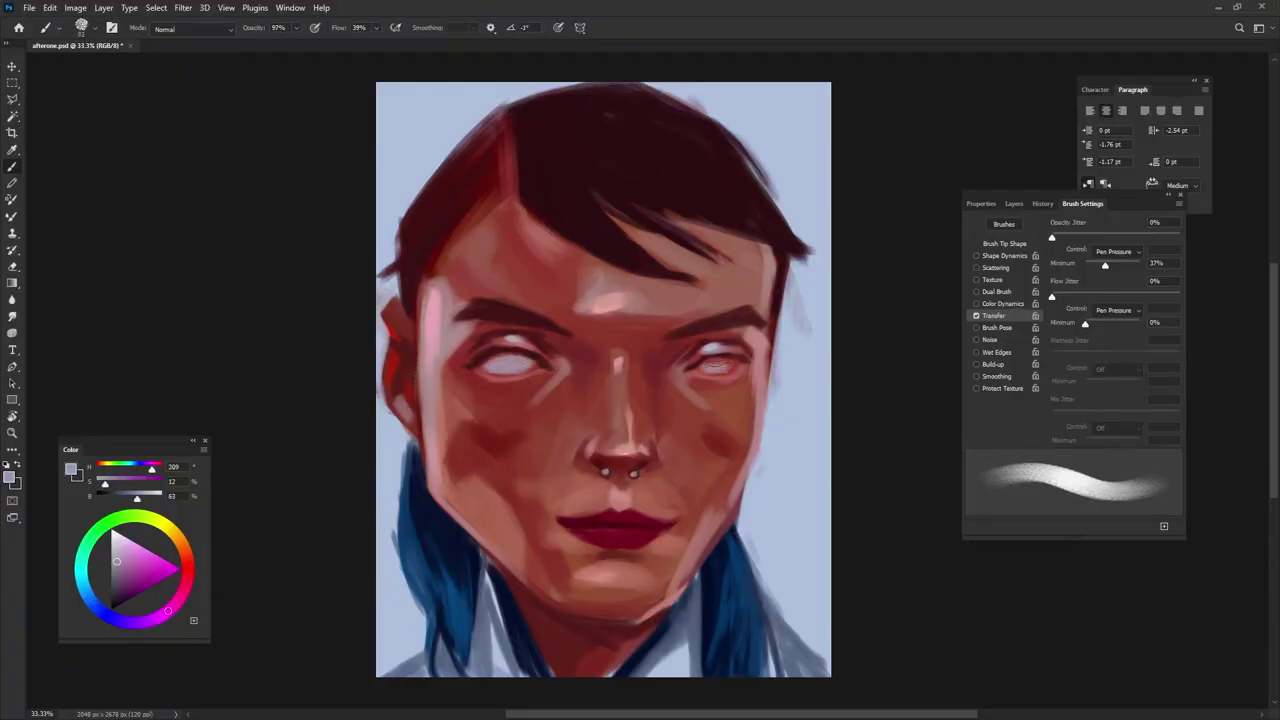
{"action": "left_click", "coordinate": [572, 332], "text": "alt"}
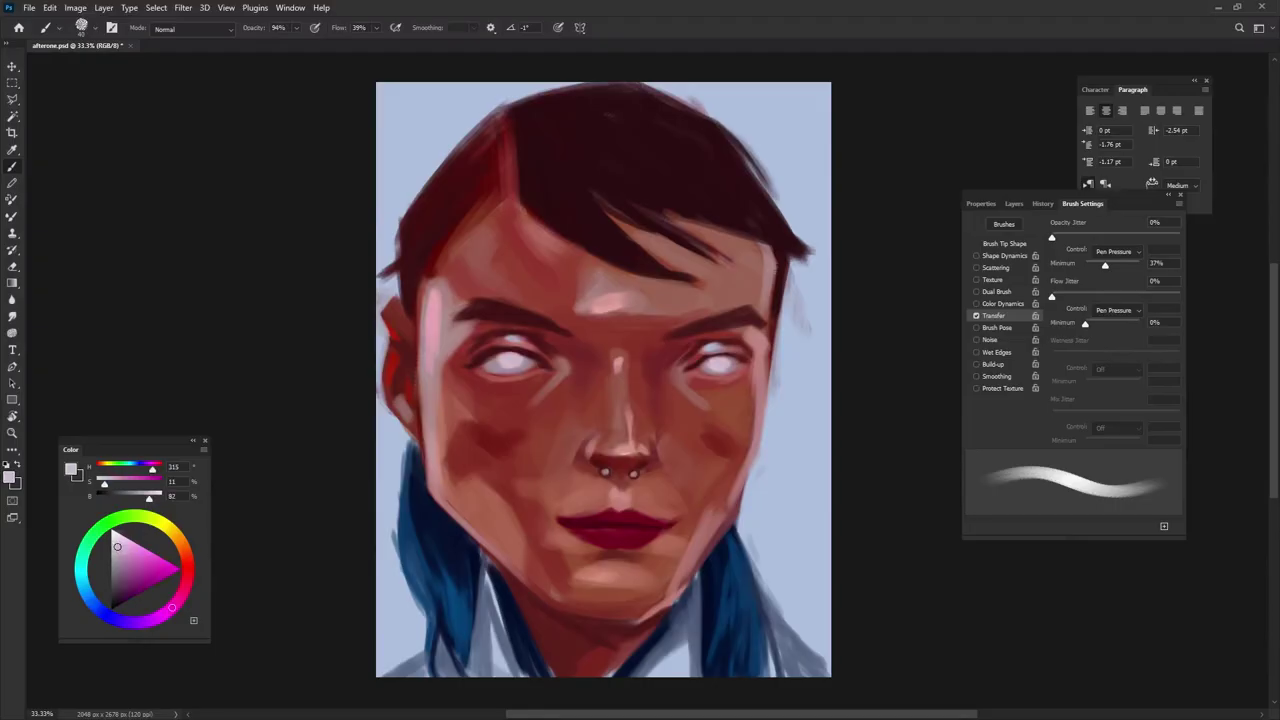
{"action": "left_click_drag", "start_coordinate": [716, 360], "coordinate": [702, 366]}
{"action": "left_click_drag", "start_coordinate": [720, 195], "coordinate": [745, 180]}
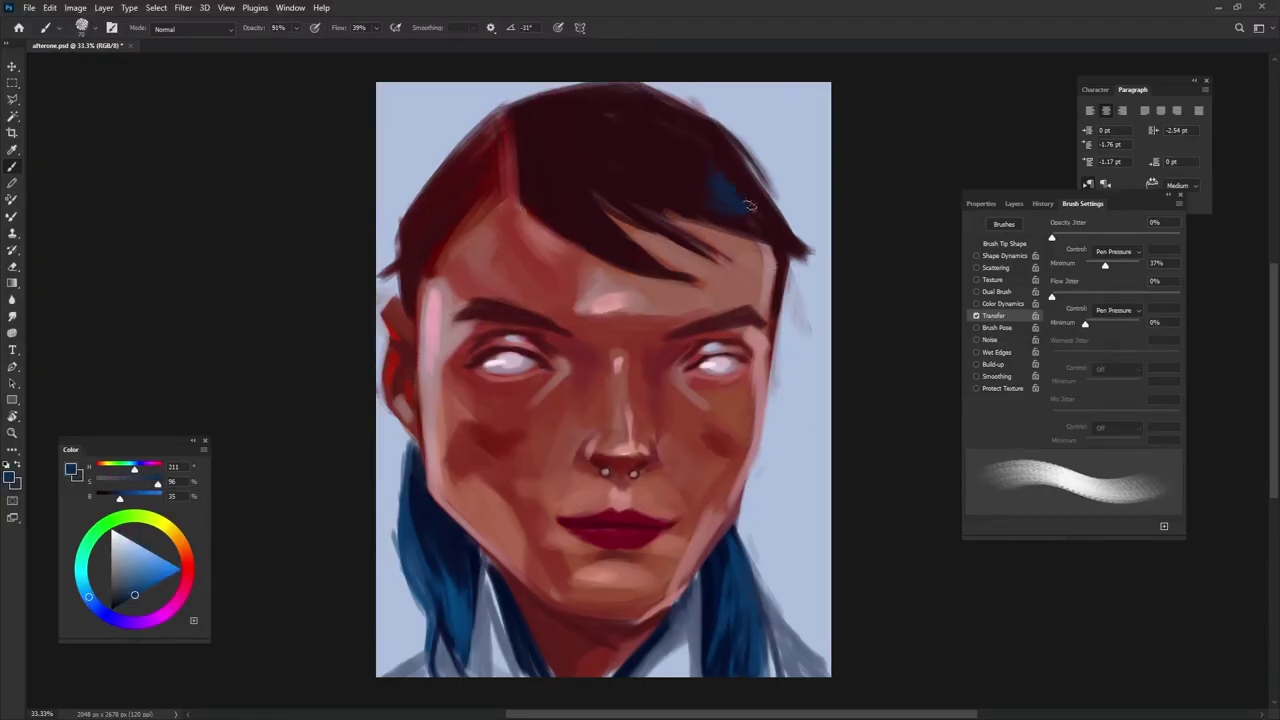
Resample dark and warm reds from the hair, face and left cheek, and resize the brush.
{"action": "key", "text": "shift+Right"}
{"action": "key", "text": "shift+Right"}
{"action": "key", "text": "shift+Right"}
{"action": "left_click", "coordinate": [469, 179], "text": "alt"}
{"action": "key", "text": "shift+Left"}
{"action": "key", "text": "shift+Left"}
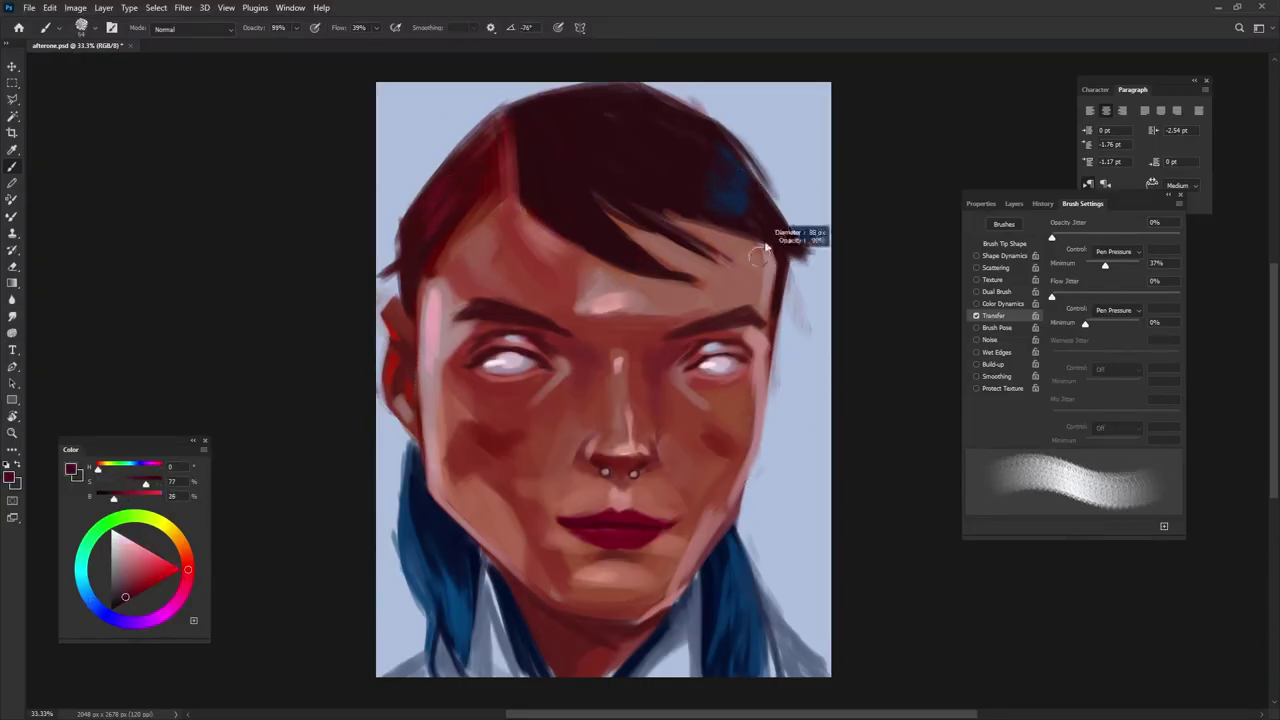
{"action": "left_click", "coordinate": [663, 268], "text": "alt"}
{"action": "key", "text": "shift+Left"}
{"action": "key", "text": "shift+Left"}
{"action": "key", "text": "shift+Left"}
{"action": "key", "text": "shift+Left"}
{"action": "key", "text": "shift+Left"}
{"action": "left_click", "coordinate": [543, 449], "text": "alt"}
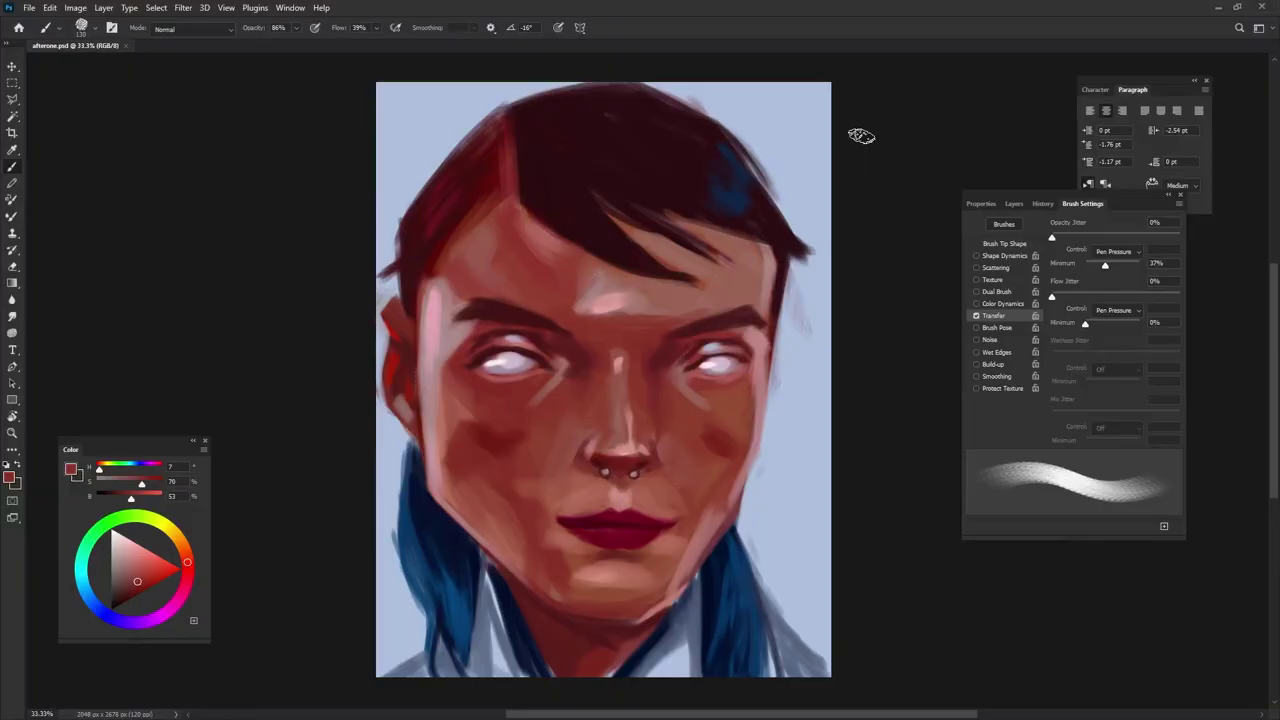
{"action": "right_click", "coordinate": [733, 200], "text": "alt"}
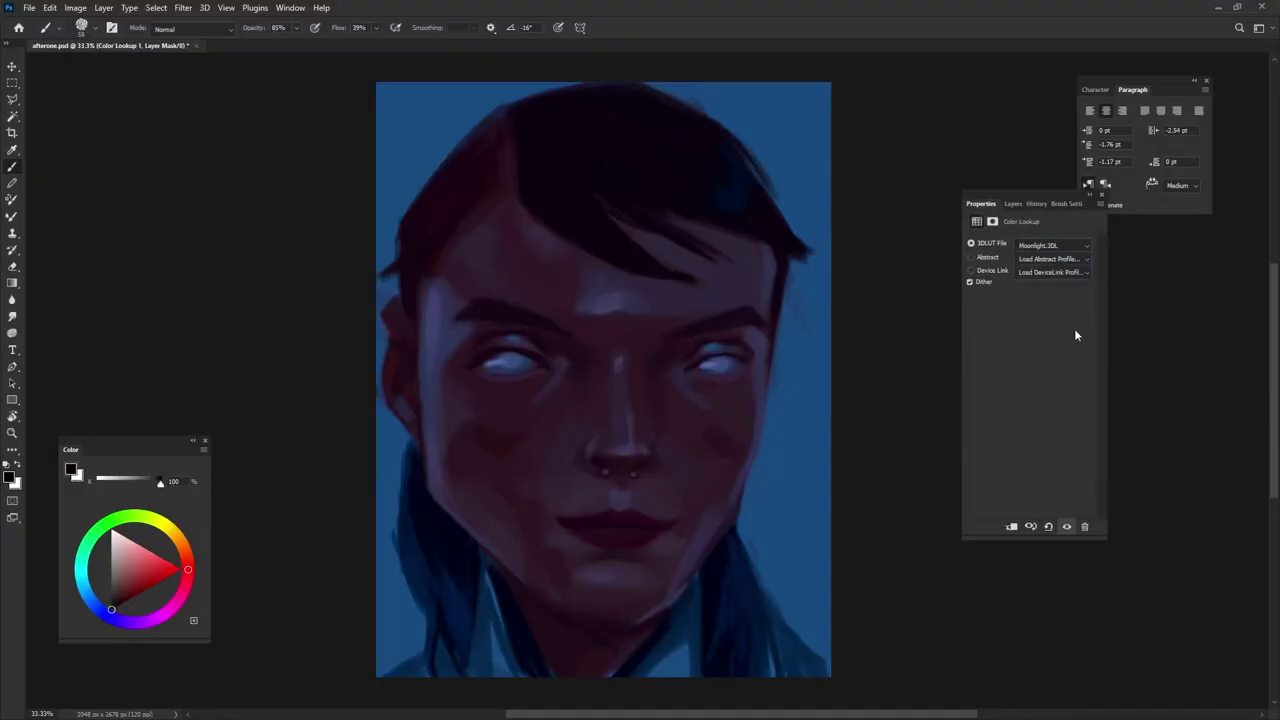
Show the Layers panel and paint the mask to reveal warm light diagonally across the face.
{"action": "key", "text": "F7"}
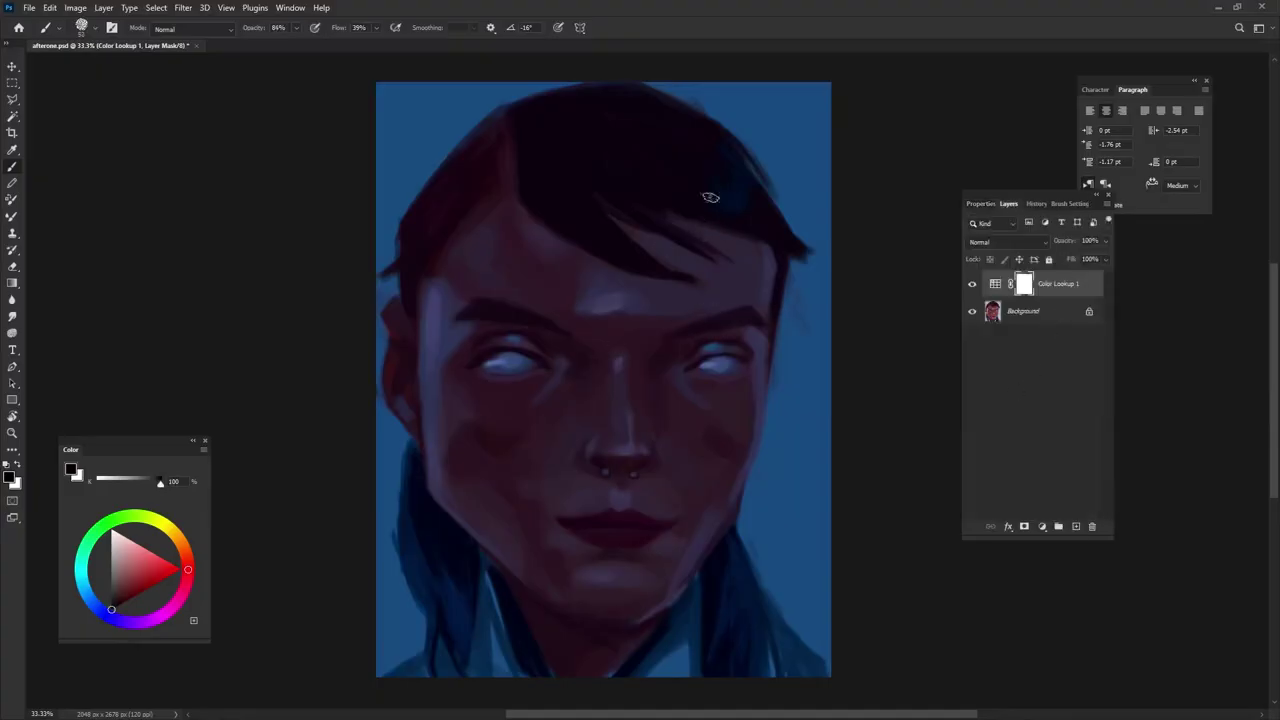
{"action": "mouse_move", "coordinate": [710, 255]}
{"action": "left_mouse_down"}
{"action": "mouse_move", "coordinate": [500, 530]}
{"action": "mouse_move", "coordinate": [680, 590]}
{"action": "left_mouse_up"}
{"action": "left_click_drag", "start_coordinate": [740, 300], "coordinate": [560, 500]}
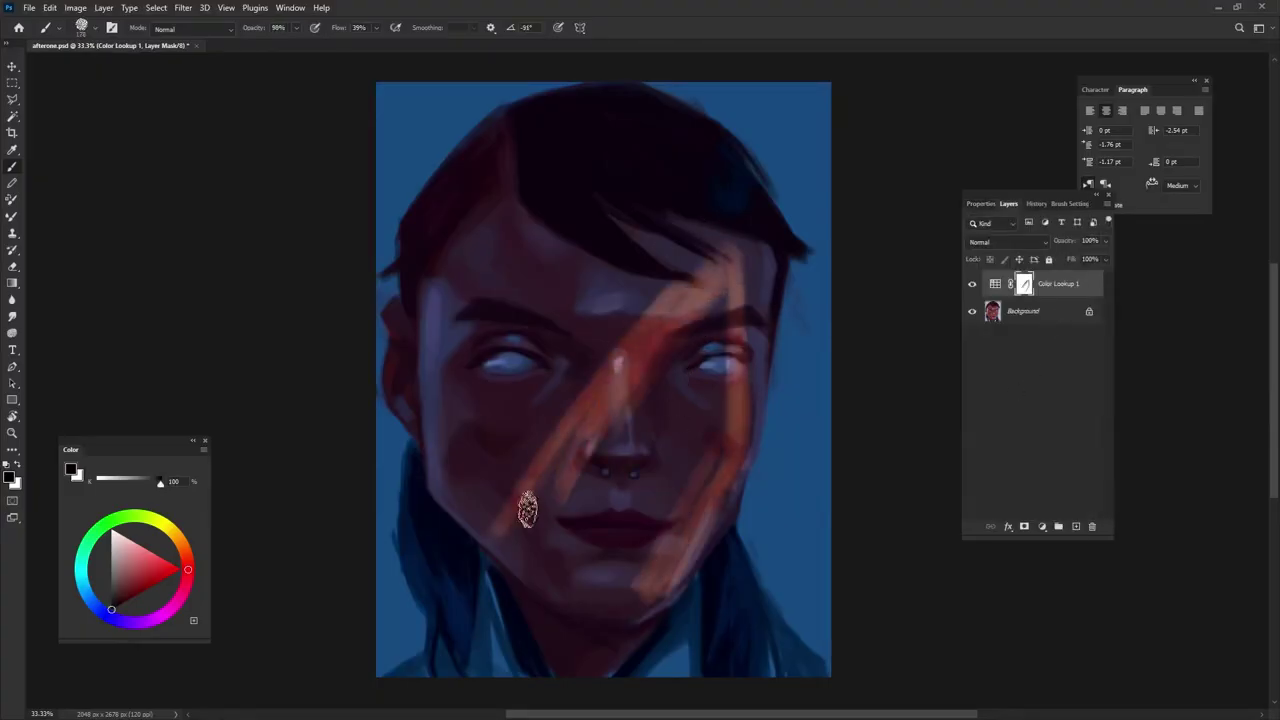
{"action": "left_click_drag", "start_coordinate": [720, 280], "coordinate": [500, 550]}
{"action": "left_click_drag", "start_coordinate": [372, 28], "coordinate": [410, 28]}
{"action": "left_click_drag", "start_coordinate": [500, 510], "coordinate": [531, 575]}
{"action": "left_click_drag", "start_coordinate": [730, 330], "coordinate": [600, 570]}
{"action": "left_click_drag", "start_coordinate": [735, 370], "coordinate": [634, 594]}
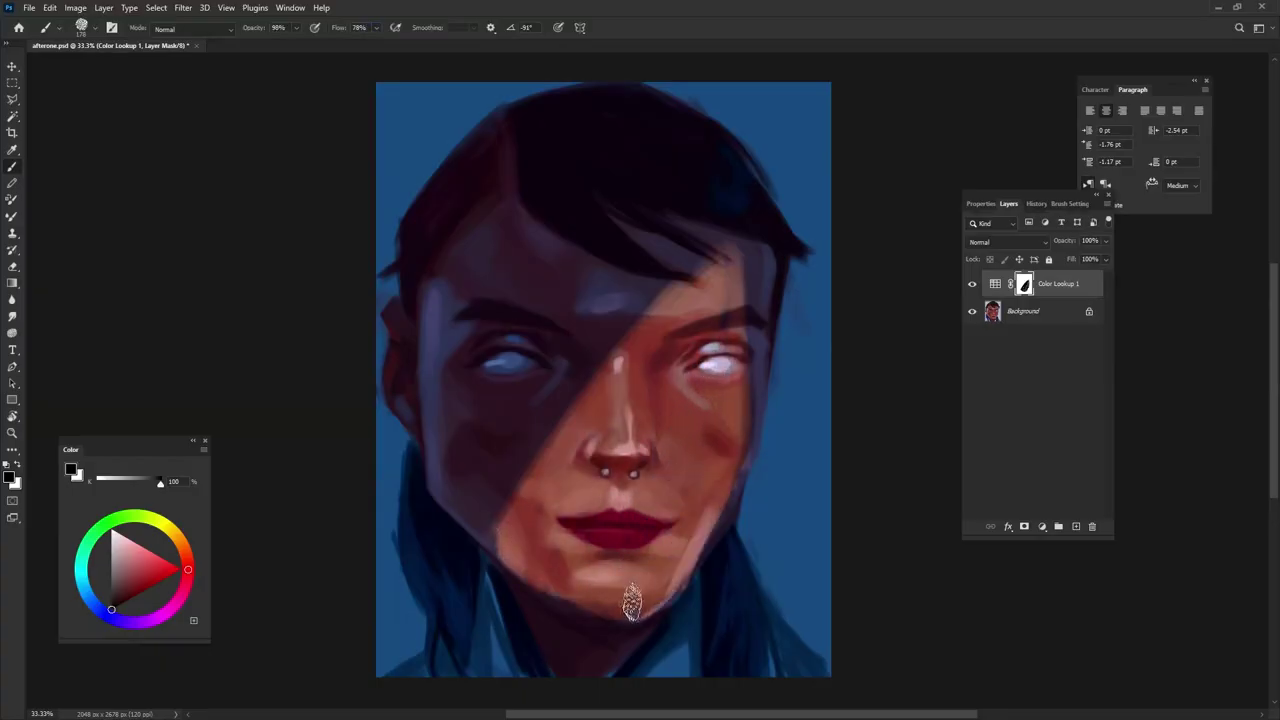
Paint shadow back over the lit diagonal, lower-left cheek and right jaw edge.
{"action": "left_click_drag", "start_coordinate": [663, 245], "coordinate": [623, 337]}
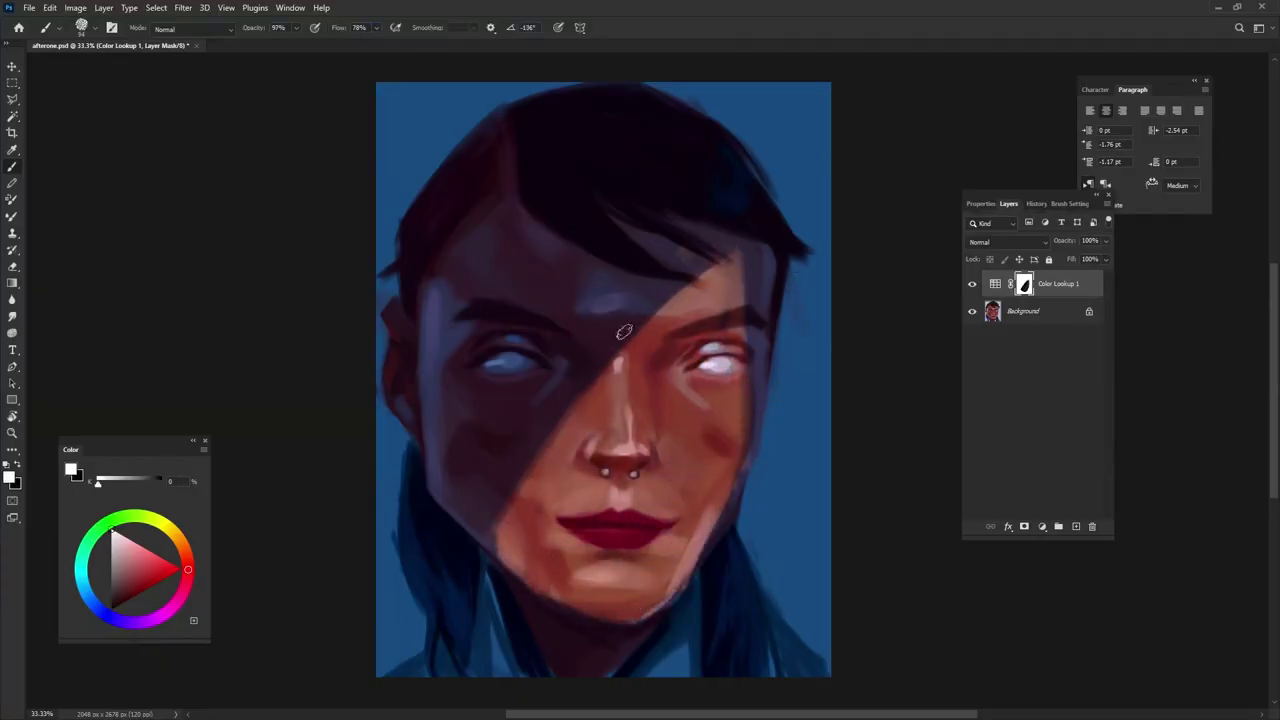
{"action": "mouse_move", "coordinate": [735, 255]}
{"action": "left_mouse_down"}
{"action": "mouse_move", "coordinate": [595, 390]}
{"action": "mouse_move", "coordinate": [764, 240]}
{"action": "left_mouse_up"}
{"action": "left_click_drag", "start_coordinate": [584, 429], "coordinate": [551, 465]}
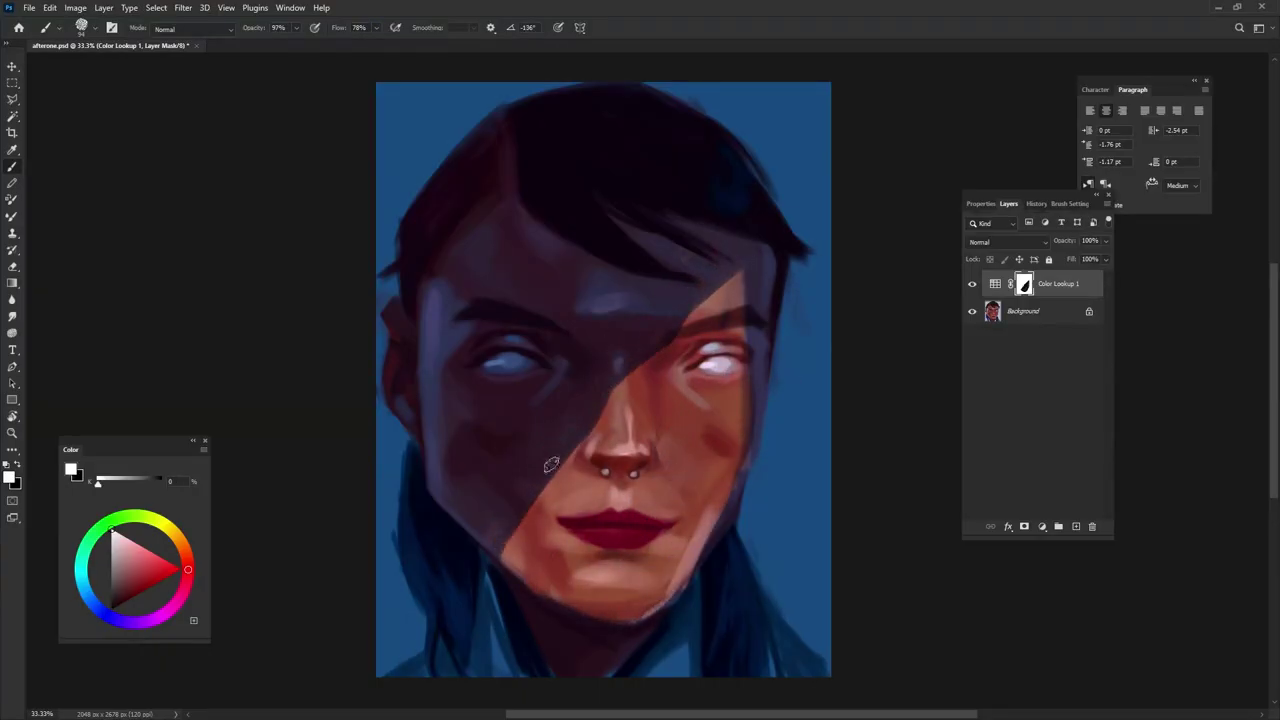
{"action": "mouse_move", "coordinate": [752, 355]}
{"action": "left_mouse_down"}
{"action": "mouse_move", "coordinate": [735, 480]}
{"action": "mouse_move", "coordinate": [702, 554]}
{"action": "left_mouse_up"}
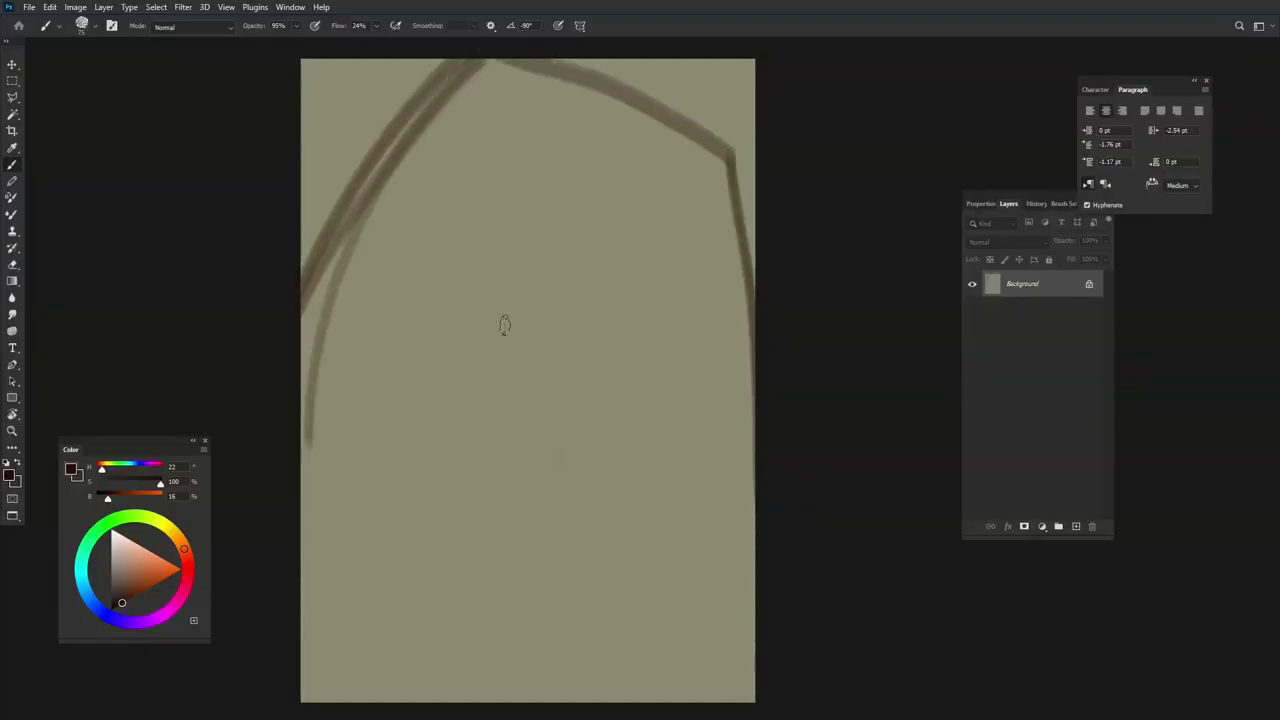
Show Brush Settings and raise the brush Flow to 46%.
{"action": "key", "text": "F5"}
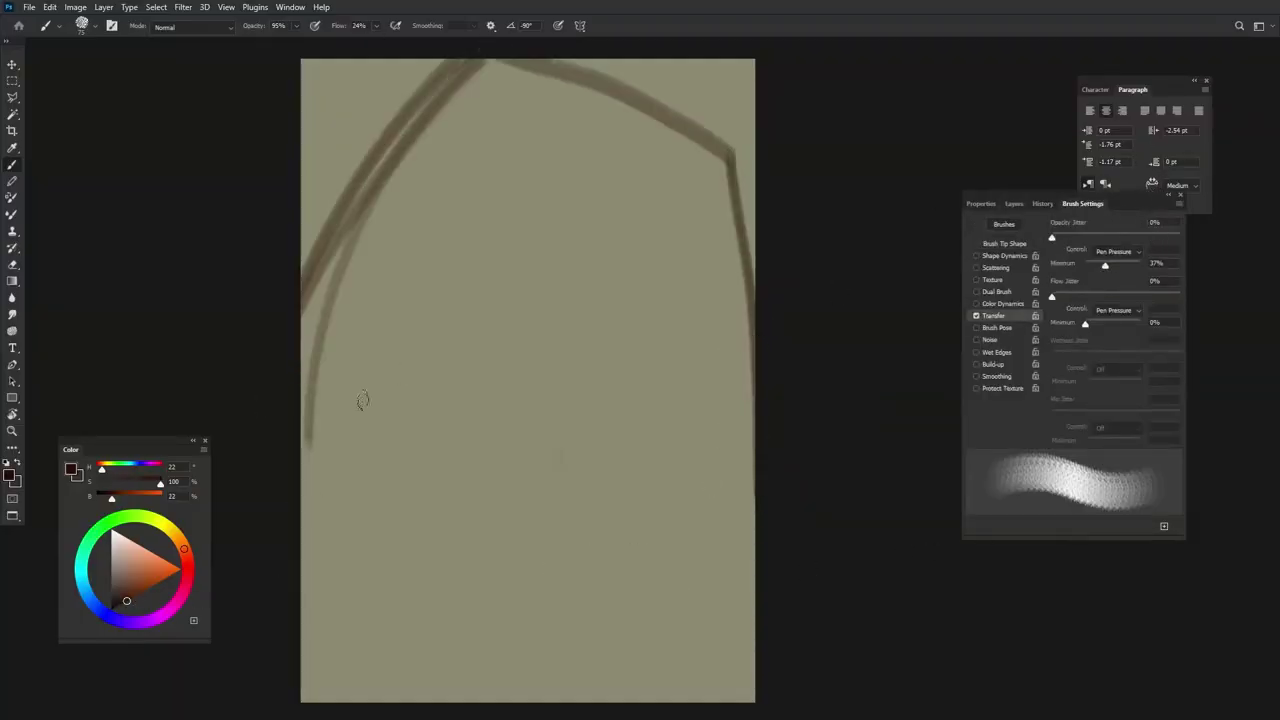
{"action": "key", "text": "shift+4"}
{"action": "key", "text": "shift+6"}
Sketch the head outline, face contour, jaw and long left hair strands in brown.
{"action": "left_click_drag", "start_coordinate": [302, 305], "coordinate": [752, 250]}
{"action": "mouse_move", "coordinate": [423, 487]}
{"action": "left_mouse_down"}
{"action": "mouse_move", "coordinate": [545, 530]}
{"action": "mouse_move", "coordinate": [663, 195]}
{"action": "left_mouse_up"}
{"action": "left_click_drag", "start_coordinate": [470, 95], "coordinate": [600, 540]}
{"action": "left_click_drag", "start_coordinate": [520, 68], "coordinate": [378, 462]}
{"action": "left_click_drag", "start_coordinate": [505, 100], "coordinate": [460, 655]}
{"action": "left_click_drag", "start_coordinate": [440, 344], "coordinate": [690, 100]}
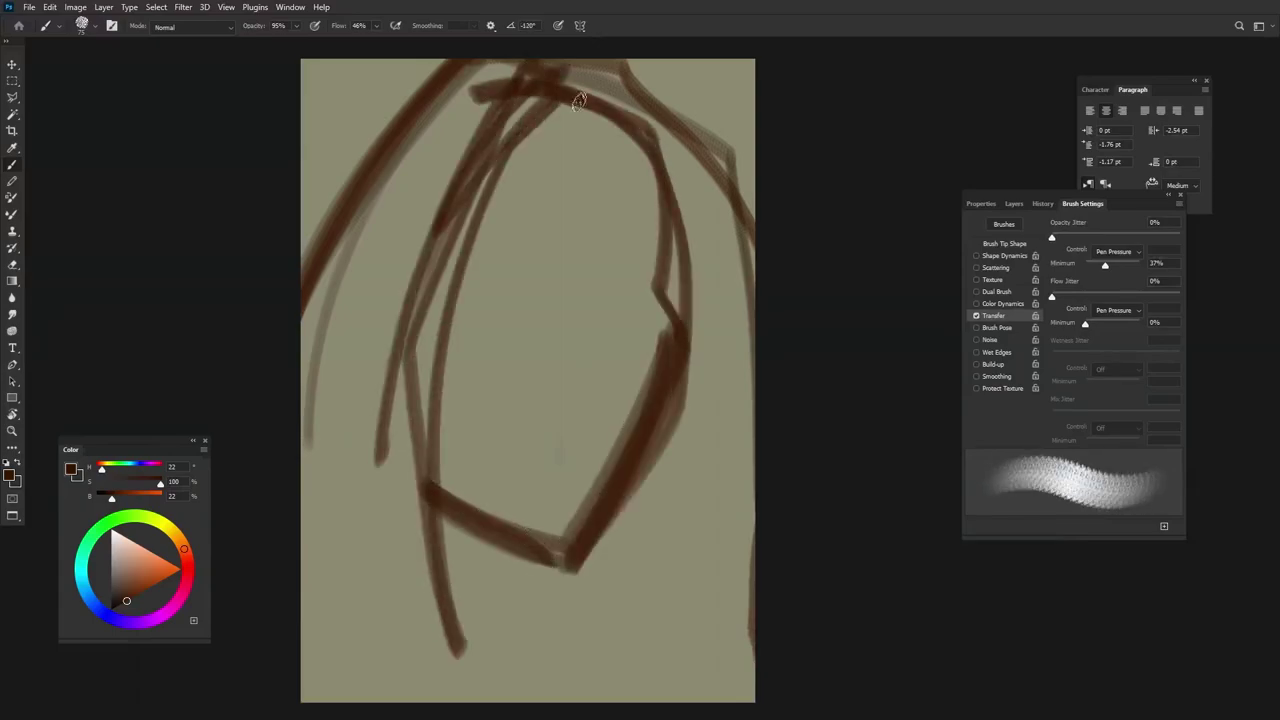
{"action": "left_click_drag", "start_coordinate": [600, 80], "coordinate": [651, 666]}
{"action": "left_click_drag", "start_coordinate": [690, 120], "coordinate": [565, 640]}
{"action": "left_click_drag", "start_coordinate": [720, 520], "coordinate": [540, 626]}
{"action": "left_click_drag", "start_coordinate": [530, 102], "coordinate": [495, 678]}
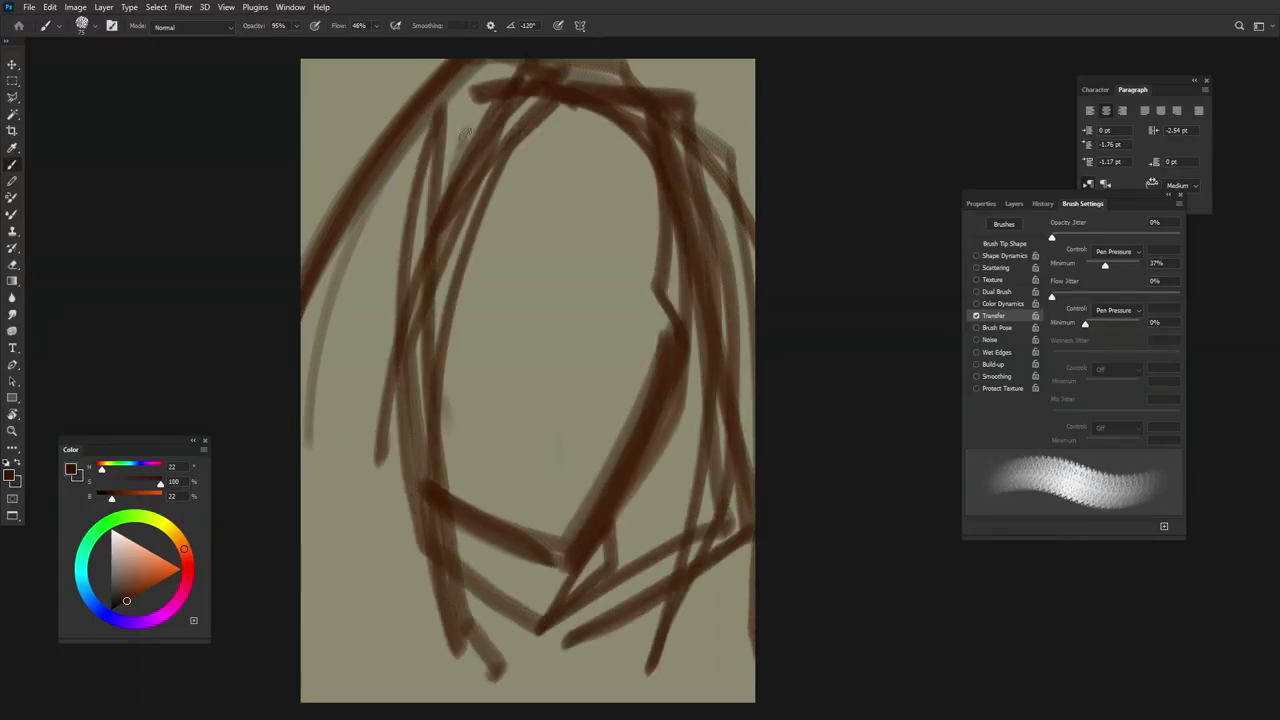
Sketch brown eyes, brows, nose and lips, then wash the face and hair in broad orange.
{"action": "left_click_drag", "start_coordinate": [570, 100], "coordinate": [430, 340]}
{"action": "left_click_drag", "start_coordinate": [455, 255], "coordinate": [515, 320]}
{"action": "mouse_move", "coordinate": [600, 325]}
{"action": "left_mouse_down"}
{"action": "mouse_move", "coordinate": [545, 350]}
{"action": "mouse_move", "coordinate": [668, 292]}
{"action": "left_mouse_up"}
{"action": "left_click_drag", "start_coordinate": [515, 300], "coordinate": [600, 290]}
{"action": "mouse_move", "coordinate": [552, 255]}
{"action": "left_mouse_down"}
{"action": "mouse_move", "coordinate": [540, 410]}
{"action": "mouse_move", "coordinate": [595, 395]}
{"action": "left_mouse_up"}
{"action": "mouse_move", "coordinate": [485, 480]}
{"action": "left_mouse_down"}
{"action": "mouse_move", "coordinate": [585, 465]}
{"action": "mouse_move", "coordinate": [590, 490]}
{"action": "left_mouse_up"}
{"action": "left_click_drag", "start_coordinate": [672, 250], "coordinate": [667, 365]}
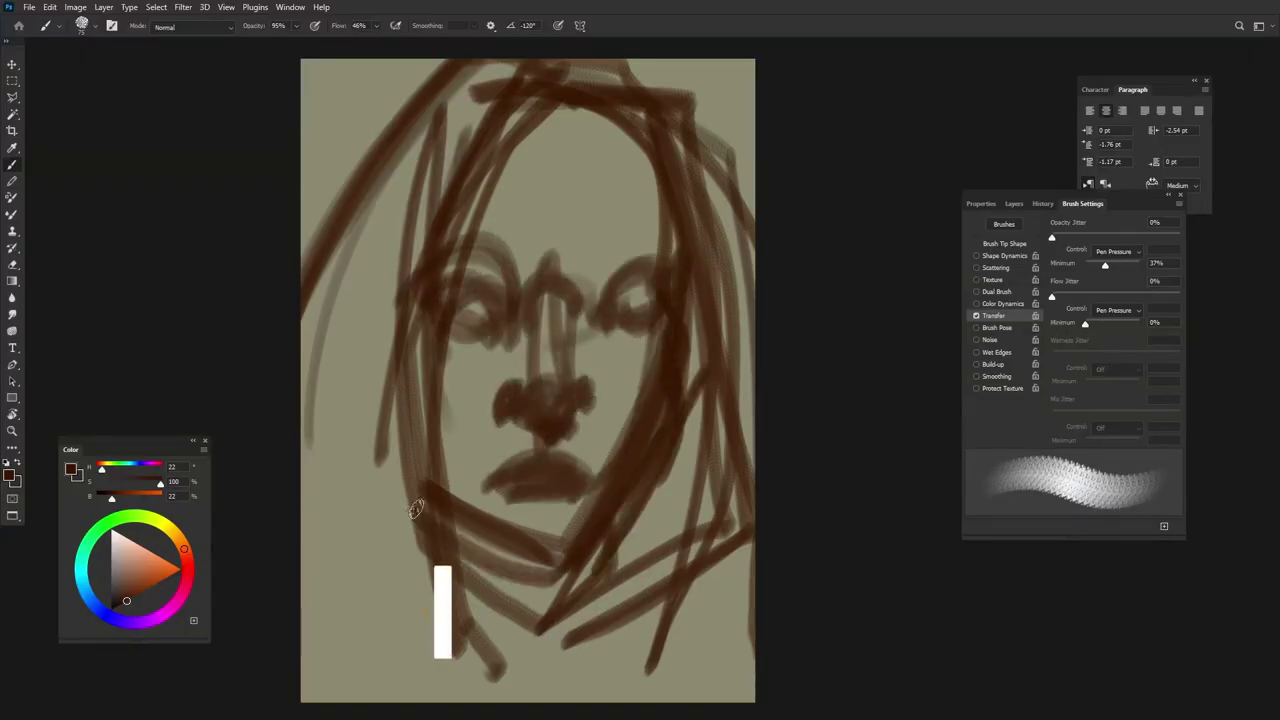
{"action": "left_click_drag", "start_coordinate": [548, 85], "coordinate": [440, 490]}
{"action": "mouse_move", "coordinate": [465, 288]}
{"action": "left_mouse_down"}
{"action": "mouse_move", "coordinate": [500, 86]}
{"action": "mouse_move", "coordinate": [700, 200]}
{"action": "mouse_move", "coordinate": [529, 286]}
{"action": "mouse_move", "coordinate": [450, 568]}
{"action": "left_mouse_up"}
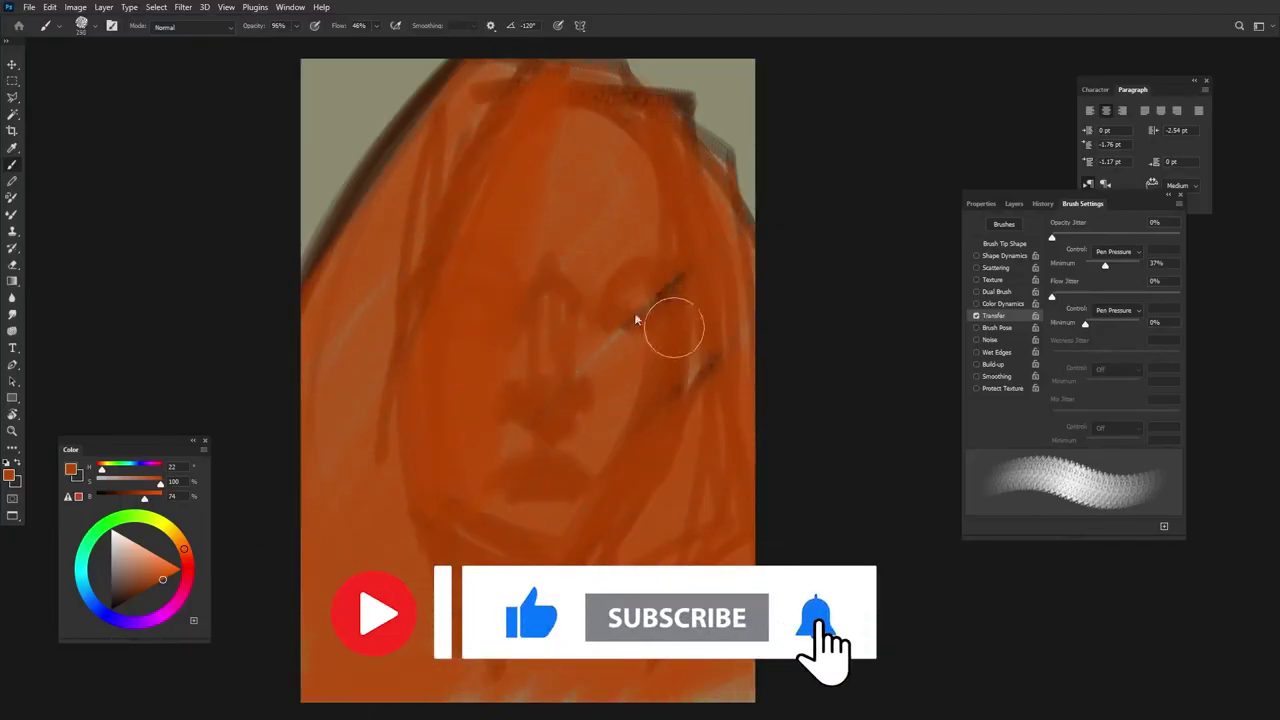
Outline the hair edge and jaw in dark red, and edge the face and top hair in ochre.
{"action": "left_click_drag", "start_coordinate": [555, 95], "coordinate": [385, 235]}
{"action": "mouse_move", "coordinate": [445, 168]}
{"action": "left_mouse_down"}
{"action": "mouse_move", "coordinate": [418, 520]}
{"action": "mouse_move", "coordinate": [594, 580]}
{"action": "mouse_move", "coordinate": [680, 360]}
{"action": "mouse_move", "coordinate": [686, 294]}
{"action": "mouse_move", "coordinate": [663, 171]}
{"action": "mouse_move", "coordinate": [566, 129]}
{"action": "mouse_move", "coordinate": [640, 473]}
{"action": "left_mouse_up"}
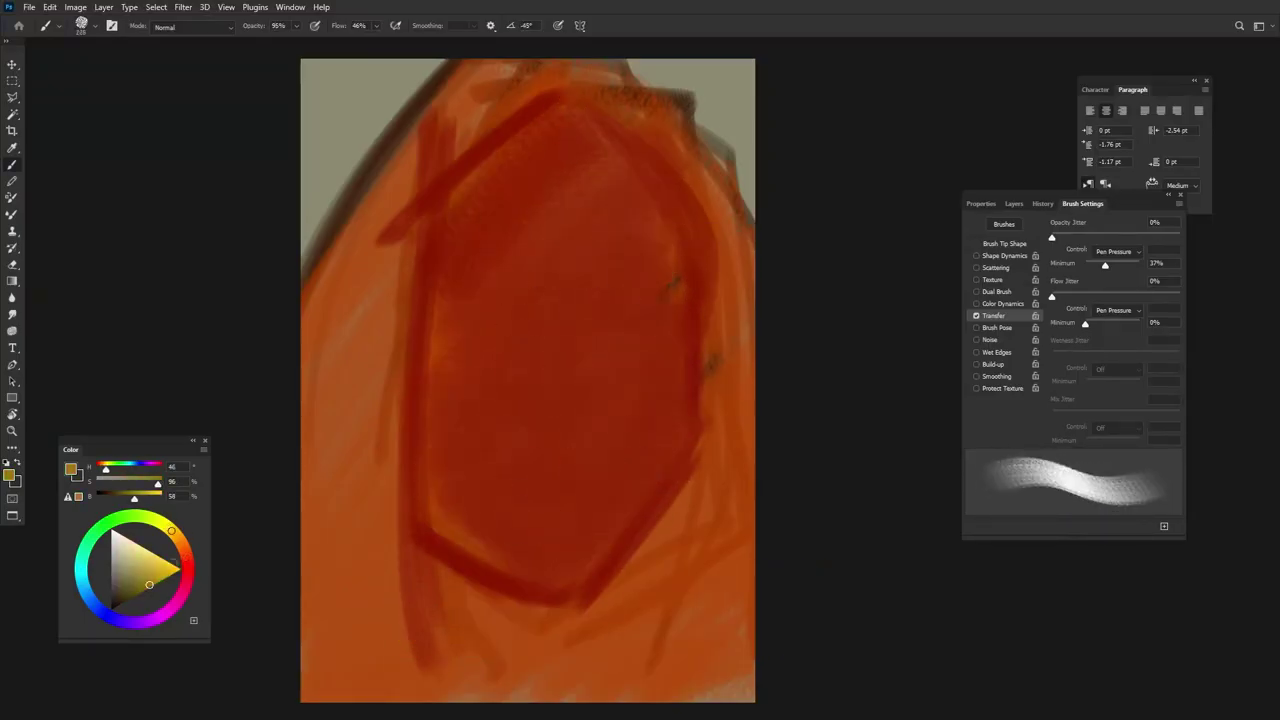
{"action": "left_click_drag", "start_coordinate": [340, 600], "coordinate": [440, 140]}
{"action": "mouse_move", "coordinate": [440, 140]}
{"action": "left_mouse_down"}
{"action": "mouse_move", "coordinate": [571, 49]}
{"action": "mouse_move", "coordinate": [429, 157]}
{"action": "mouse_move", "coordinate": [410, 335]}
{"action": "mouse_move", "coordinate": [523, 63]}
{"action": "mouse_move", "coordinate": [623, 77]}
{"action": "mouse_move", "coordinate": [724, 122]}
{"action": "mouse_move", "coordinate": [729, 214]}
{"action": "left_mouse_up"}
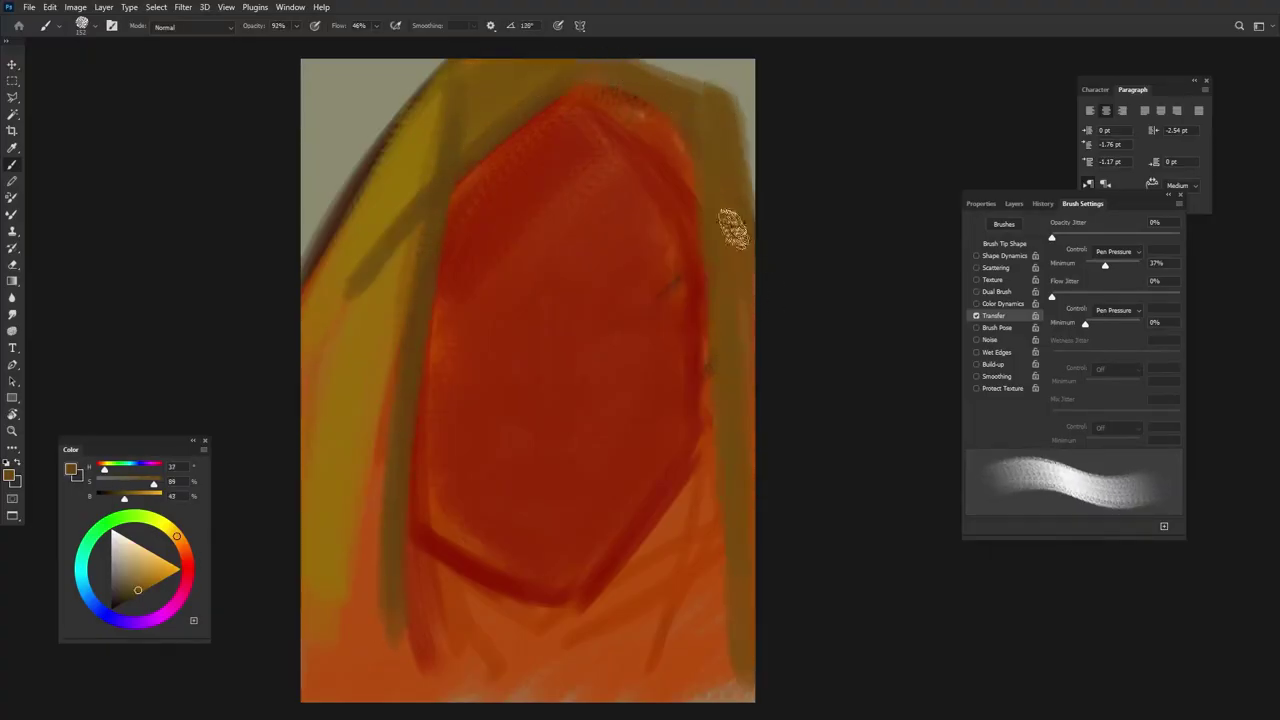
Paint sampled lighter and darker ochres down the left face edge, left hair and top hair.
{"action": "left_click", "coordinate": [434, 114], "text": "alt"}
{"action": "mouse_move", "coordinate": [429, 134]}
{"action": "left_mouse_down"}
{"action": "mouse_move", "coordinate": [340, 290]}
{"action": "mouse_move", "coordinate": [394, 284]}
{"action": "left_mouse_up"}
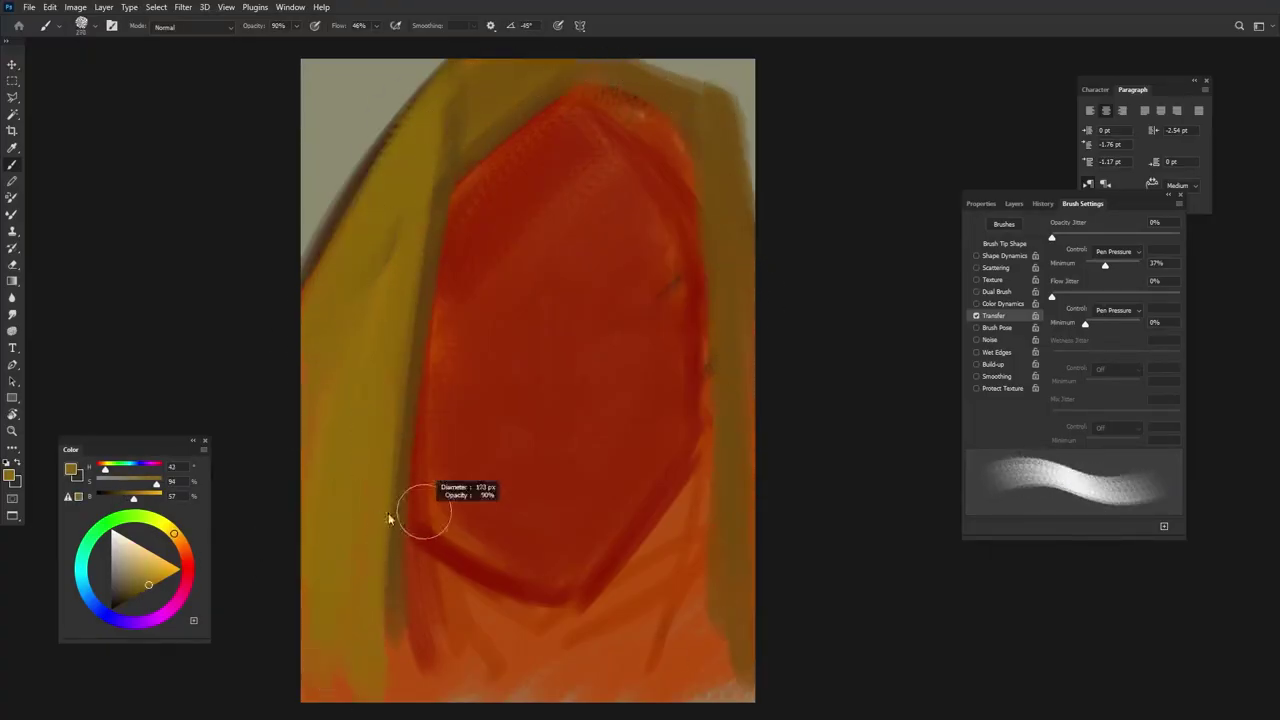
{"action": "left_click", "coordinate": [428, 528], "text": "alt"}
{"action": "left_click_drag", "start_coordinate": [425, 340], "coordinate": [428, 628]}
{"action": "left_click", "coordinate": [416, 545], "text": "alt"}
{"action": "left_click_drag", "start_coordinate": [391, 505], "coordinate": [391, 640]}
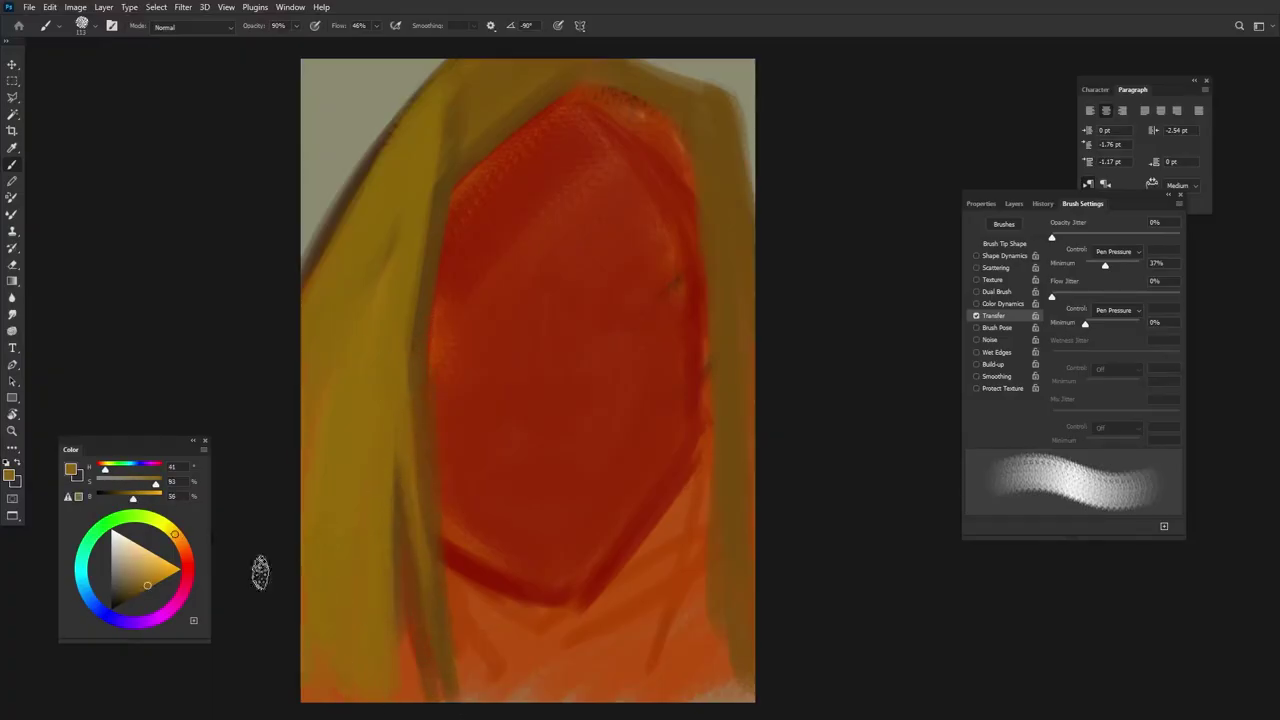
{"action": "left_click", "coordinate": [427, 258], "text": "alt"}
{"action": "left_click_drag", "start_coordinate": [430, 152], "coordinate": [412, 436]}
{"action": "left_click_drag", "start_coordinate": [409, 209], "coordinate": [425, 628]}
{"action": "mouse_move", "coordinate": [440, 185]}
{"action": "left_mouse_down"}
{"action": "mouse_move", "coordinate": [560, 68]}
{"action": "mouse_move", "coordinate": [679, 100]}
{"action": "mouse_move", "coordinate": [660, 57]}
{"action": "left_mouse_up"}
Paint darker and lighter ochre over the top-right and right hair edge with a rotated brush tip.
{"action": "left_click", "coordinate": [679, 100], "text": "alt"}
{"action": "mouse_move", "coordinate": [740, 190]}
{"action": "left_mouse_down"}
{"action": "mouse_move", "coordinate": [751, 129]}
{"action": "mouse_move", "coordinate": [750, 320]}
{"action": "left_mouse_up"}
{"action": "left_click", "coordinate": [710, 100], "text": "alt"}
{"action": "key", "text": "shift+Right"}
{"action": "key", "text": "shift+Right"}
{"action": "key", "text": "shift+Right"}
{"action": "left_click", "coordinate": [737, 178], "text": "alt"}
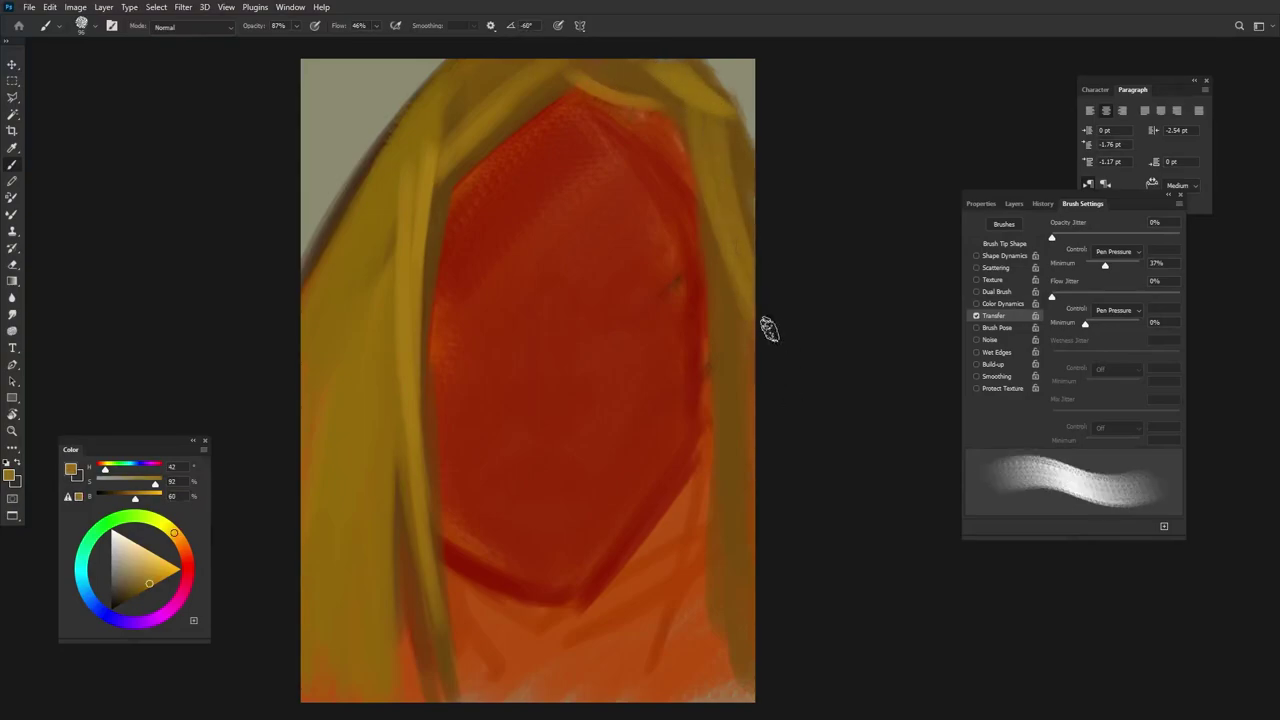
{"action": "left_click_drag", "start_coordinate": [745, 125], "coordinate": [711, 232]}
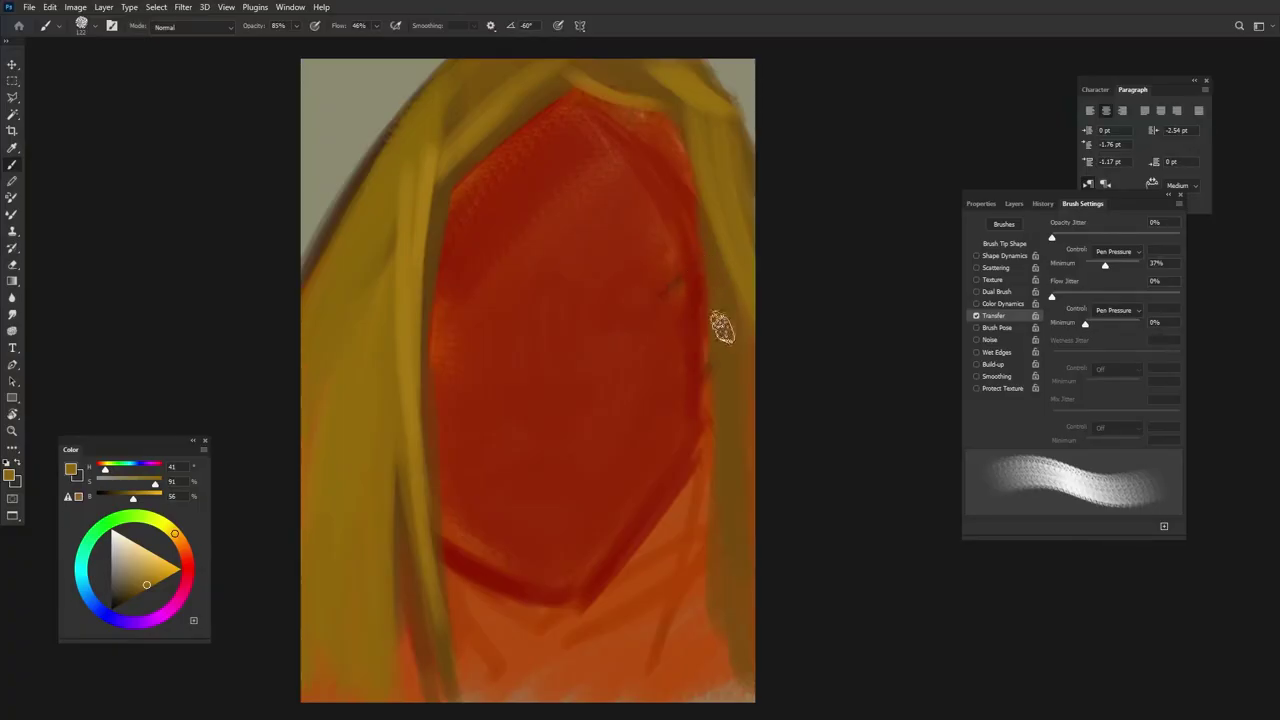
Shade the right edge of the face with a sampled dark olive and pick dark brown for the jaw.
{"action": "left_click", "coordinate": [722, 328], "text": "alt"}
{"action": "mouse_move", "coordinate": [726, 220]}
{"action": "left_mouse_down"}
{"action": "mouse_move", "coordinate": [737, 386]}
{"action": "mouse_move", "coordinate": [660, 570]}
{"action": "left_mouse_up"}
{"action": "left_click", "coordinate": [580, 666], "text": "alt"}
{"action": "mouse_move", "coordinate": [520, 300]}
{"action": "left_mouse_down"}
{"action": "mouse_move", "coordinate": [591, 354]}
{"action": "mouse_move", "coordinate": [560, 600]}
{"action": "left_mouse_up"}
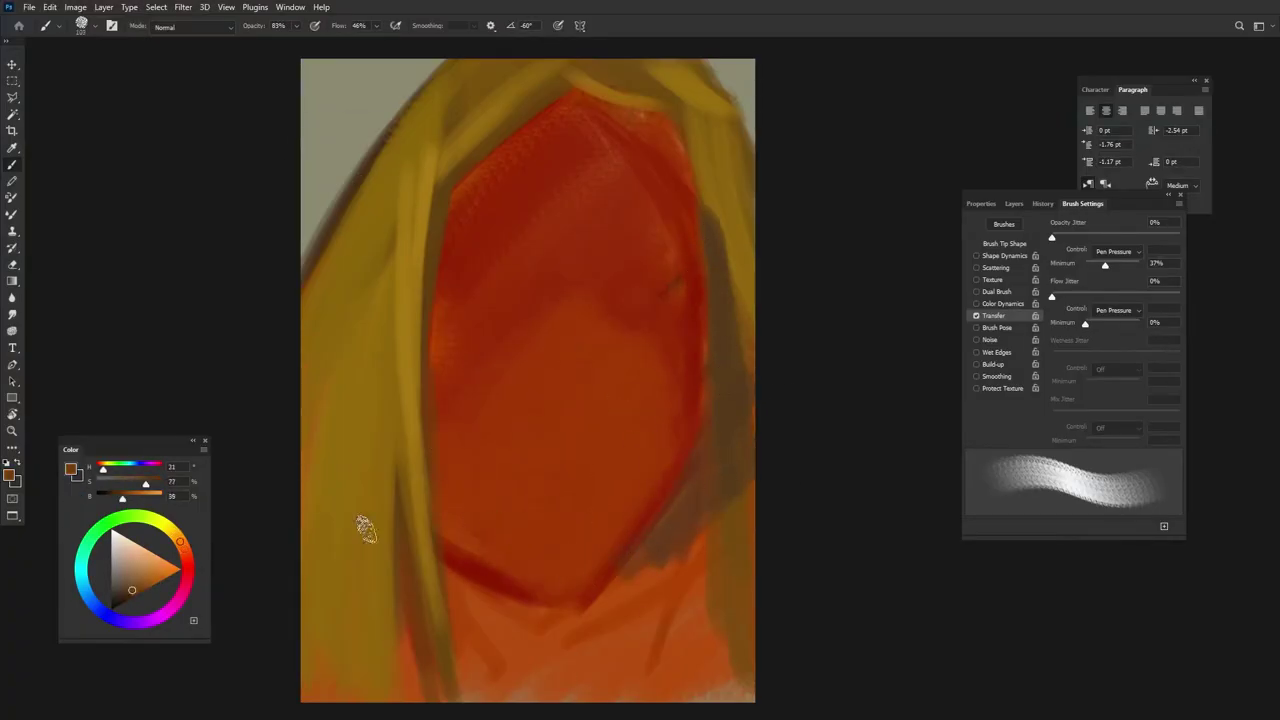
{"action": "left_click", "coordinate": [500, 589], "text": "alt"}
Draw a dark chin line and fill the neck below it with dark brown.
{"action": "left_click_drag", "start_coordinate": [640, 540], "coordinate": [560, 655]}
{"action": "left_click_drag", "start_coordinate": [438, 575], "coordinate": [570, 612]}
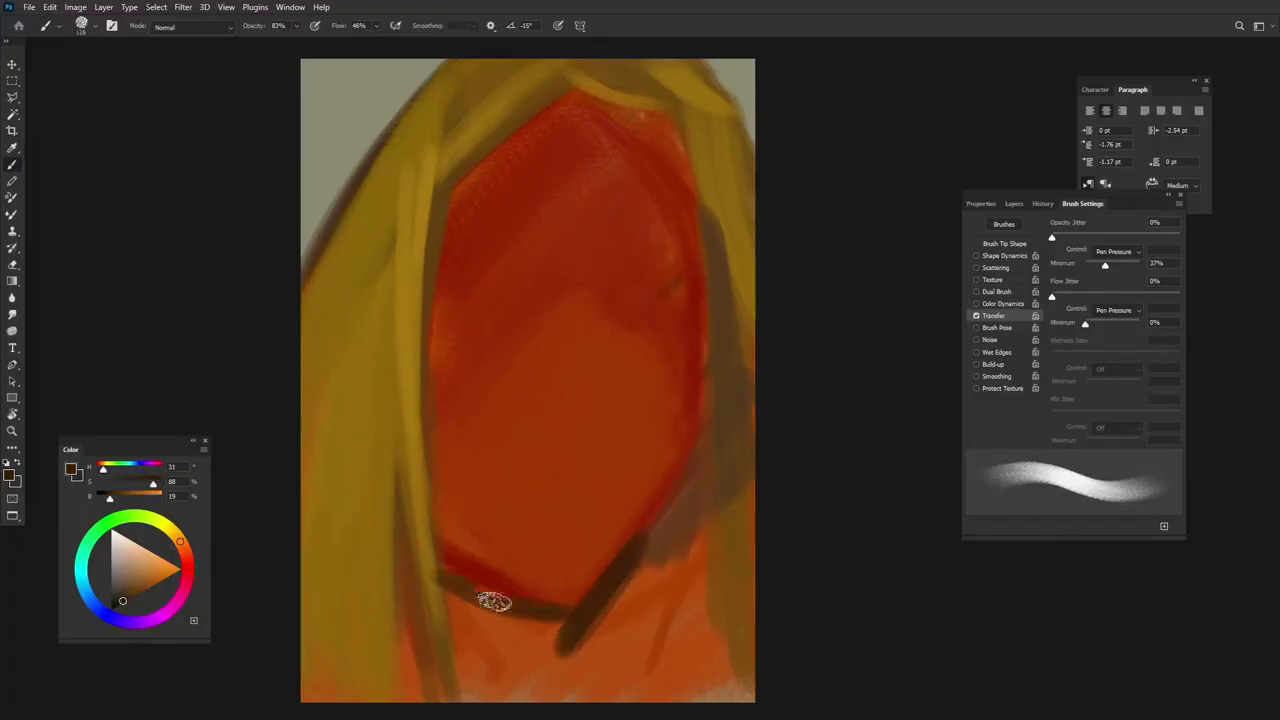
{"action": "left_click_drag", "start_coordinate": [493, 601], "coordinate": [634, 609]}
{"action": "left_click_drag", "start_coordinate": [590, 680], "coordinate": [623, 580]}
Reshape the lower face into a red V chin and soften the right hair and neck with olive-tan.
{"action": "left_click", "coordinate": [694, 337], "text": "alt"}
{"action": "left_click_drag", "start_coordinate": [450, 540], "coordinate": [564, 605]}
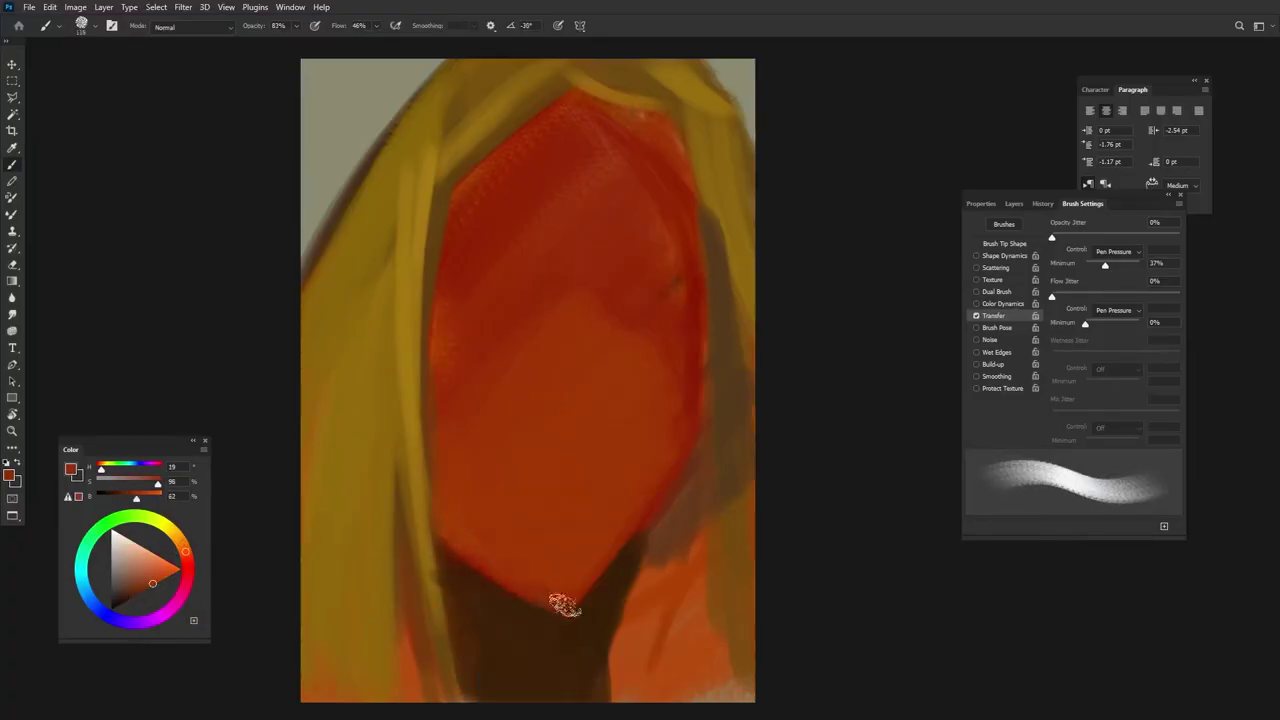
{"action": "left_click", "coordinate": [734, 366], "text": "alt"}
{"action": "mouse_move", "coordinate": [700, 540]}
{"action": "left_mouse_down"}
{"action": "mouse_move", "coordinate": [614, 580]}
{"action": "mouse_move", "coordinate": [700, 680]}
{"action": "left_mouse_up"}
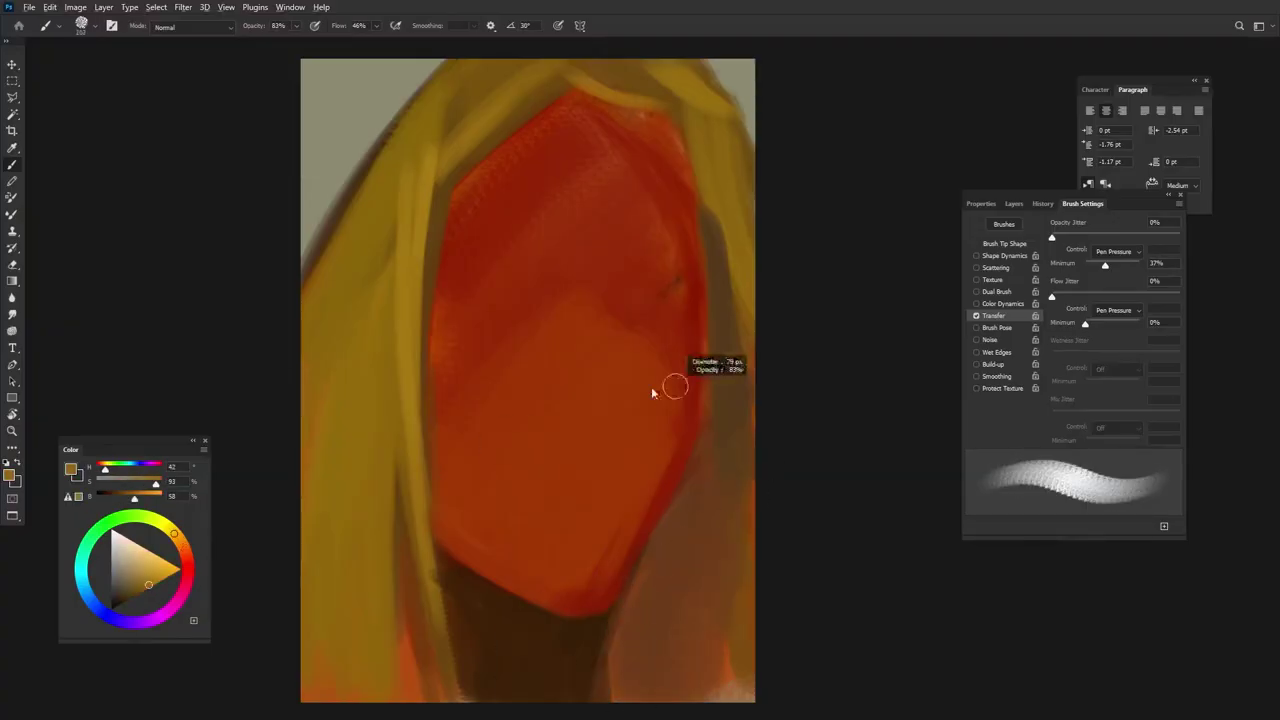
{"action": "mouse_move", "coordinate": [700, 510]}
{"action": "left_mouse_down"}
{"action": "mouse_move", "coordinate": [663, 663]}
{"action": "mouse_move", "coordinate": [694, 571]}
{"action": "left_mouse_up"}
{"action": "left_click_drag", "start_coordinate": [740, 500], "coordinate": [735, 260]}
{"action": "left_click_drag", "start_coordinate": [686, 100], "coordinate": [698, 177]}
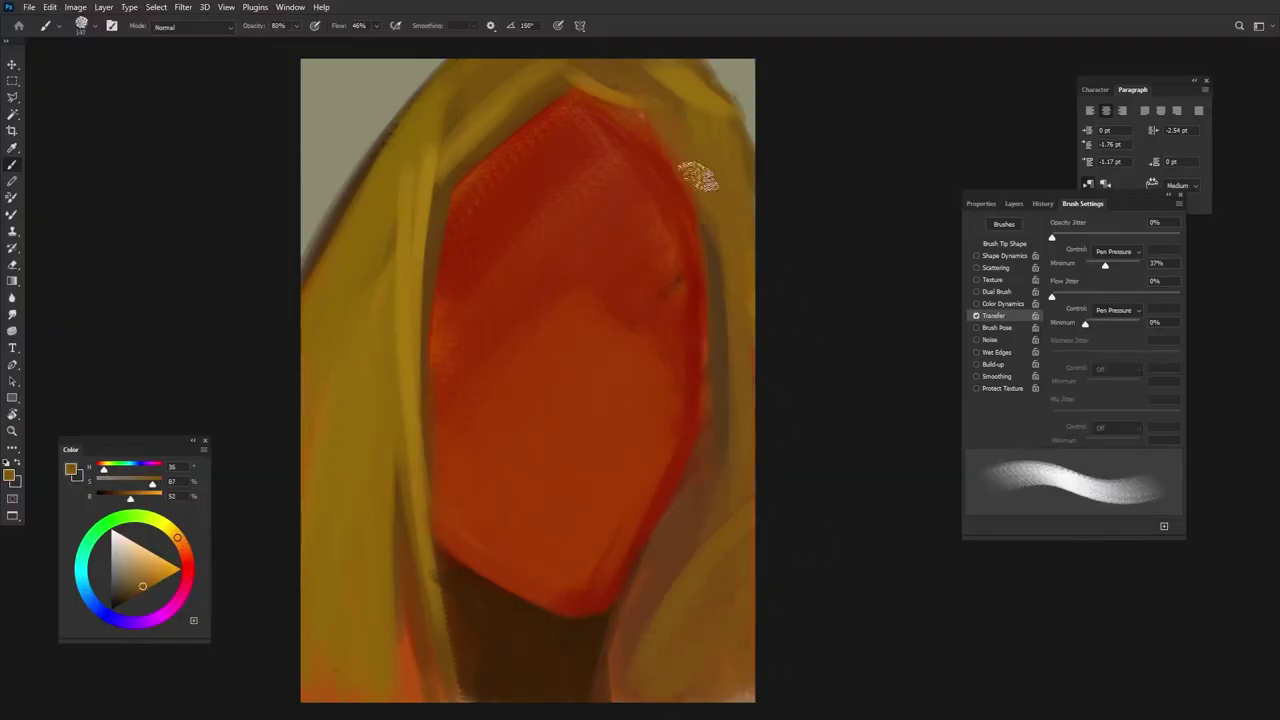
Round the forehead in red and lighten the left, upper-left and top-right hair edges.
{"action": "left_click", "coordinate": [540, 374], "text": "alt"}
{"action": "left_click_drag", "start_coordinate": [560, 250], "coordinate": [523, 157]}
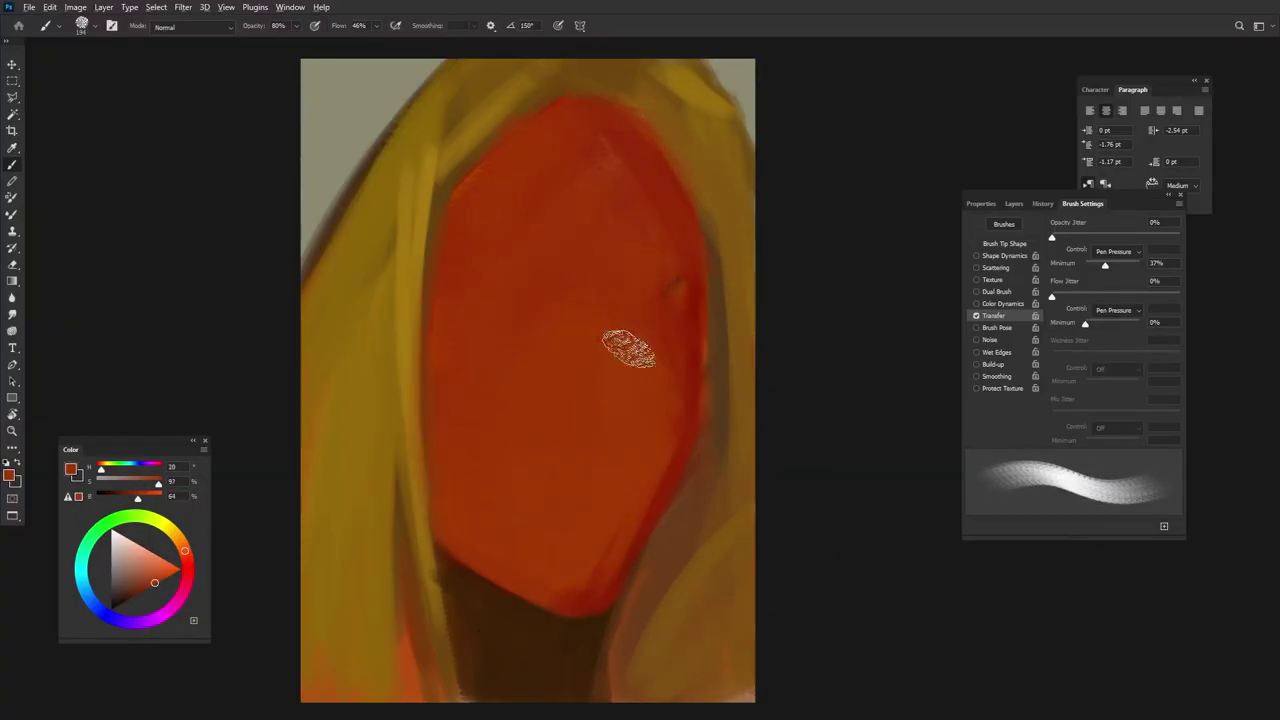
{"action": "left_click", "coordinate": [360, 583], "text": "alt"}
{"action": "left_click_drag", "start_coordinate": [380, 470], "coordinate": [371, 686]}
{"action": "left_click", "coordinate": [337, 200], "text": "alt"}
{"action": "left_click_drag", "start_coordinate": [310, 245], "coordinate": [376, 103]}
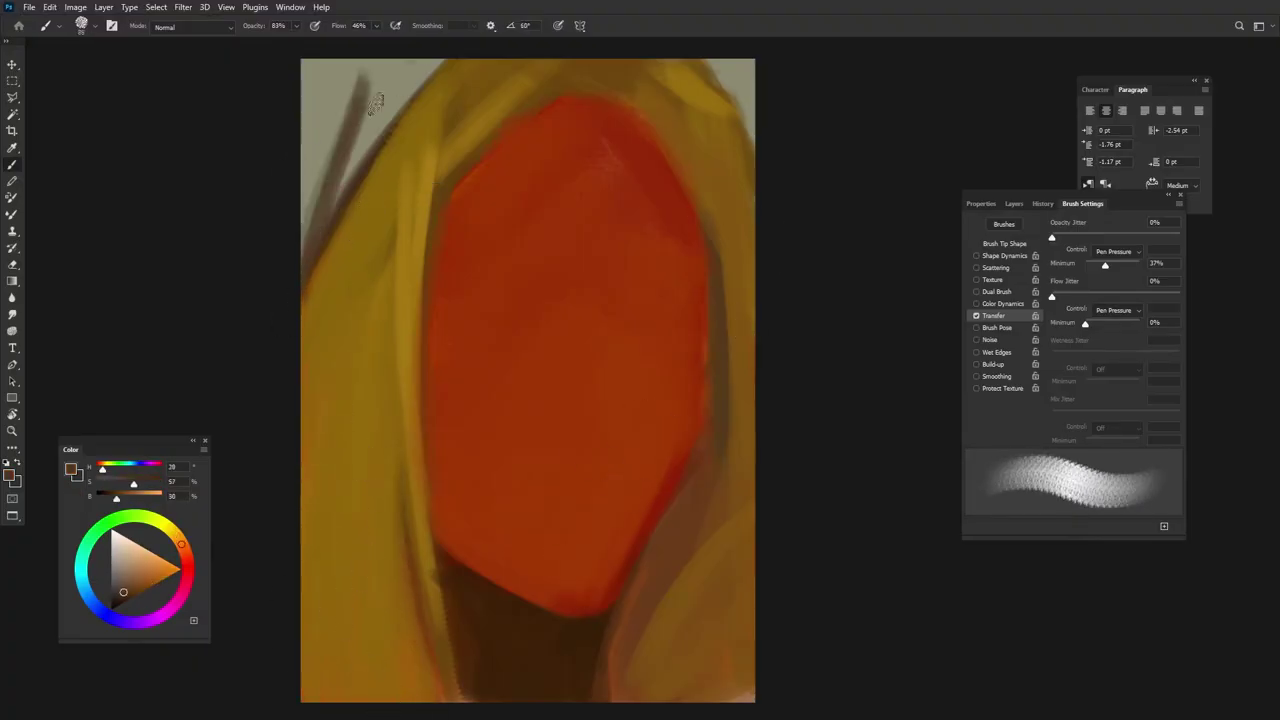
{"action": "left_click", "coordinate": [322, 78], "text": "alt"}
{"action": "left_click_drag", "start_coordinate": [312, 290], "coordinate": [372, 92]}
{"action": "left_click_drag", "start_coordinate": [742, 68], "coordinate": [728, 240]}
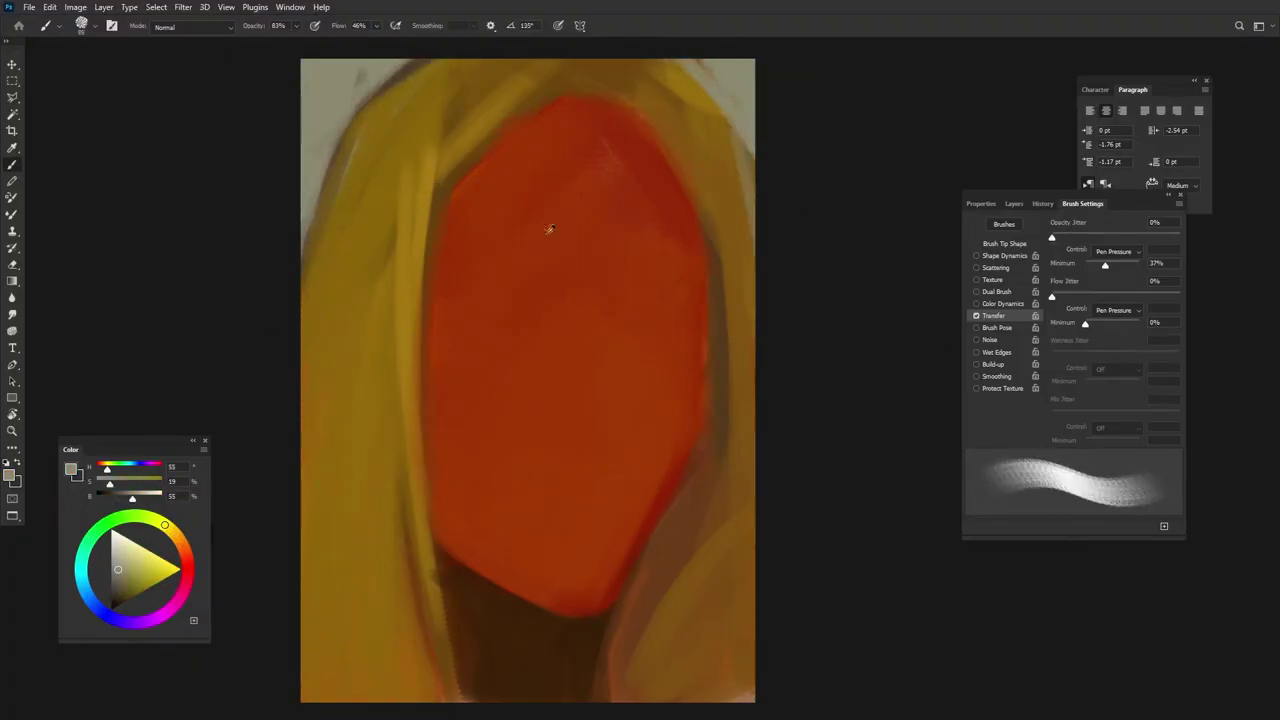
Add a dark stroke at the top of the head and lighten the upper face with orange.
{"action": "left_click", "coordinate": [460, 174], "text": "alt"}
{"action": "mouse_move", "coordinate": [628, 51]}
{"action": "left_mouse_down"}
{"action": "mouse_move", "coordinate": [614, 103]}
{"action": "mouse_move", "coordinate": [677, 171]}
{"action": "mouse_move", "coordinate": [728, 300]}
{"action": "left_mouse_up"}
{"action": "left_click", "coordinate": [625, 132], "text": "alt"}
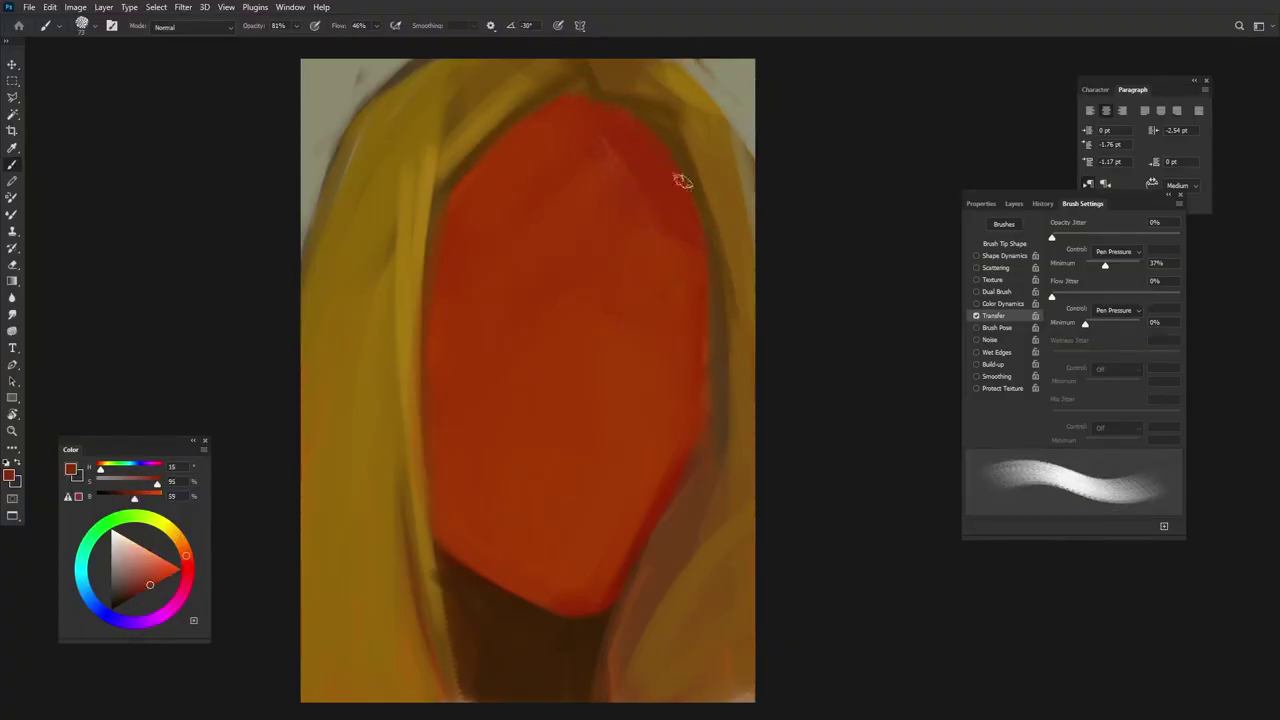
{"action": "left_click", "coordinate": [479, 324], "text": "alt"}
{"action": "mouse_move", "coordinate": [586, 171]}
{"action": "left_mouse_down"}
{"action": "mouse_move", "coordinate": [563, 128]}
{"action": "mouse_move", "coordinate": [586, 251]}
{"action": "mouse_move", "coordinate": [620, 280]}
{"action": "left_mouse_up"}
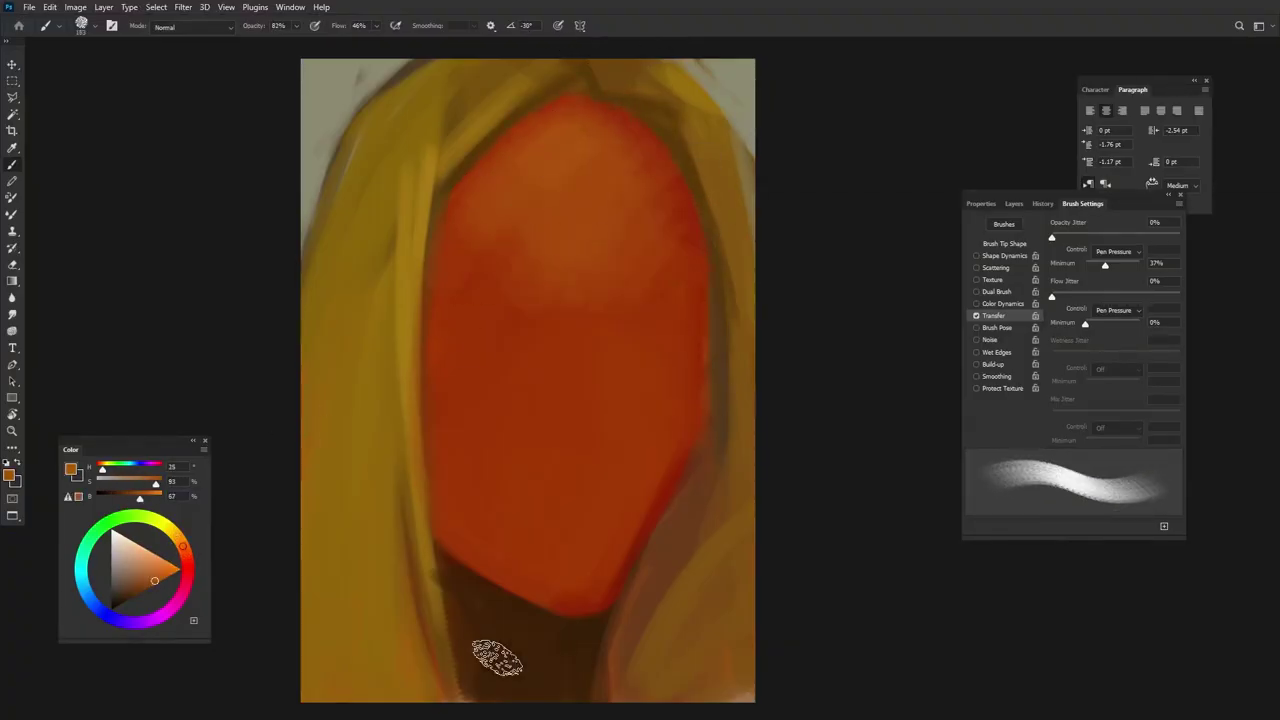
Save the painting as a new file named 'portrait'.
{"action": "key", "text": "ctrl+shift+s"}
{"action": "type", "text": "portrait"}
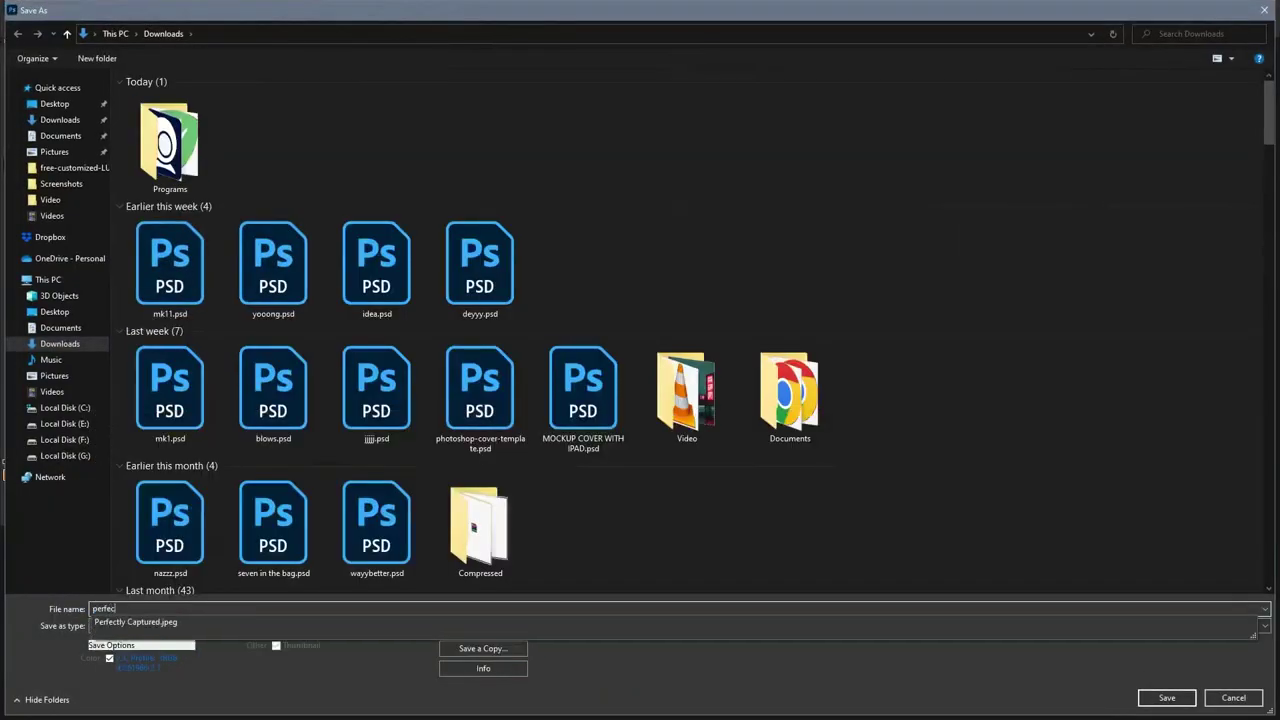
{"action": "key", "text": "Return"}
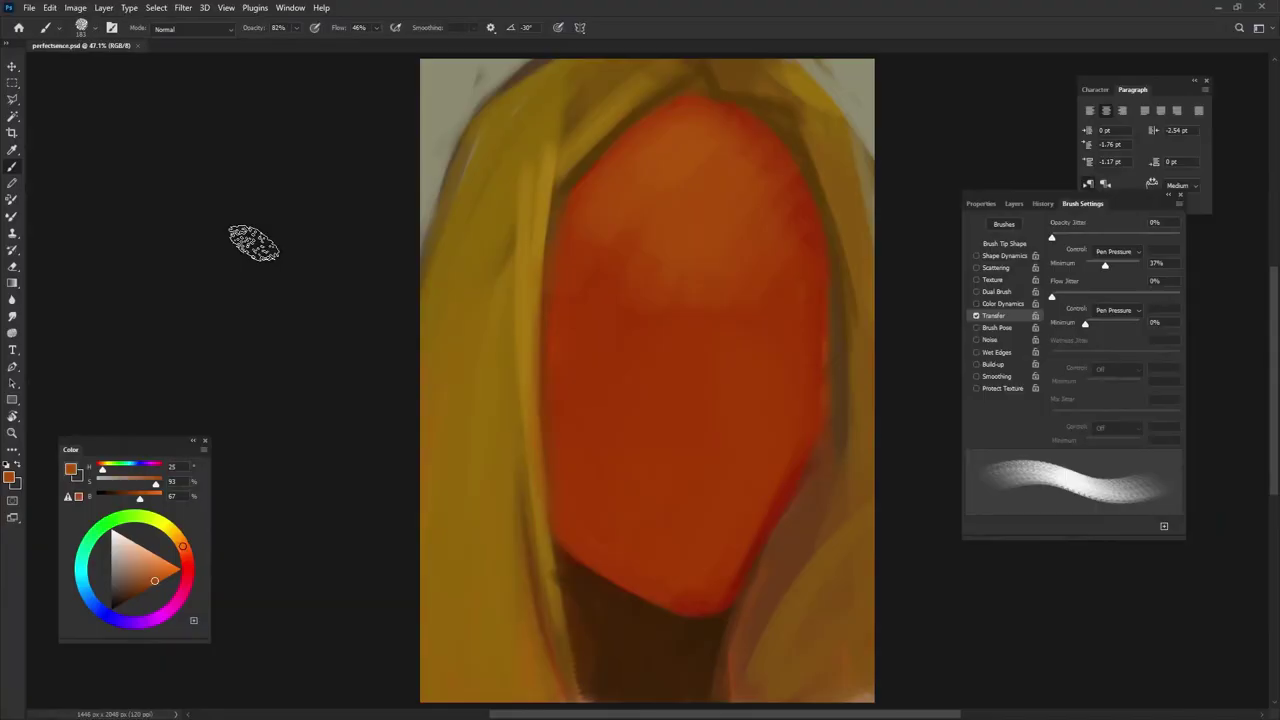
Sample a dark red and draw the eyebrow arcs and closed-eye lid lines.
{"action": "left_click", "coordinate": [843, 300], "text": "alt"}
{"action": "left_click", "coordinate": [836, 289], "text": "alt"}
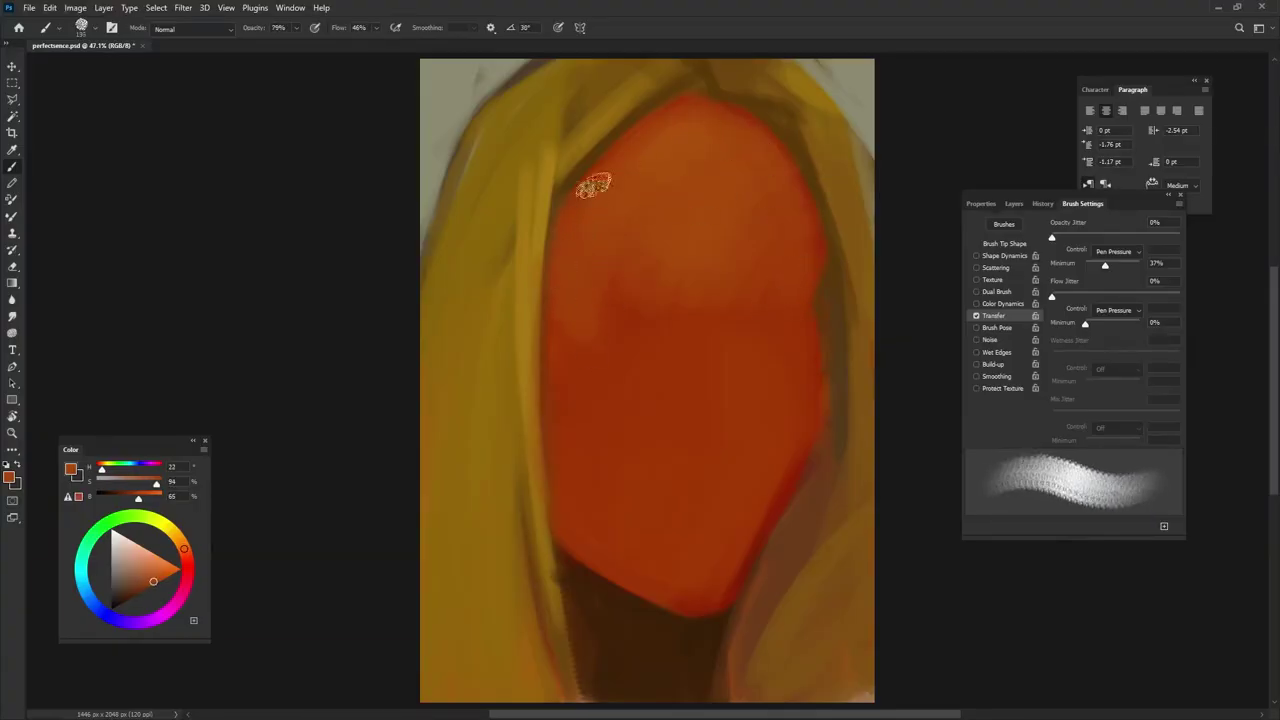
{"action": "left_click", "coordinate": [688, 115], "text": "alt"}
{"action": "left_click", "coordinate": [790, 473], "text": "alt"}
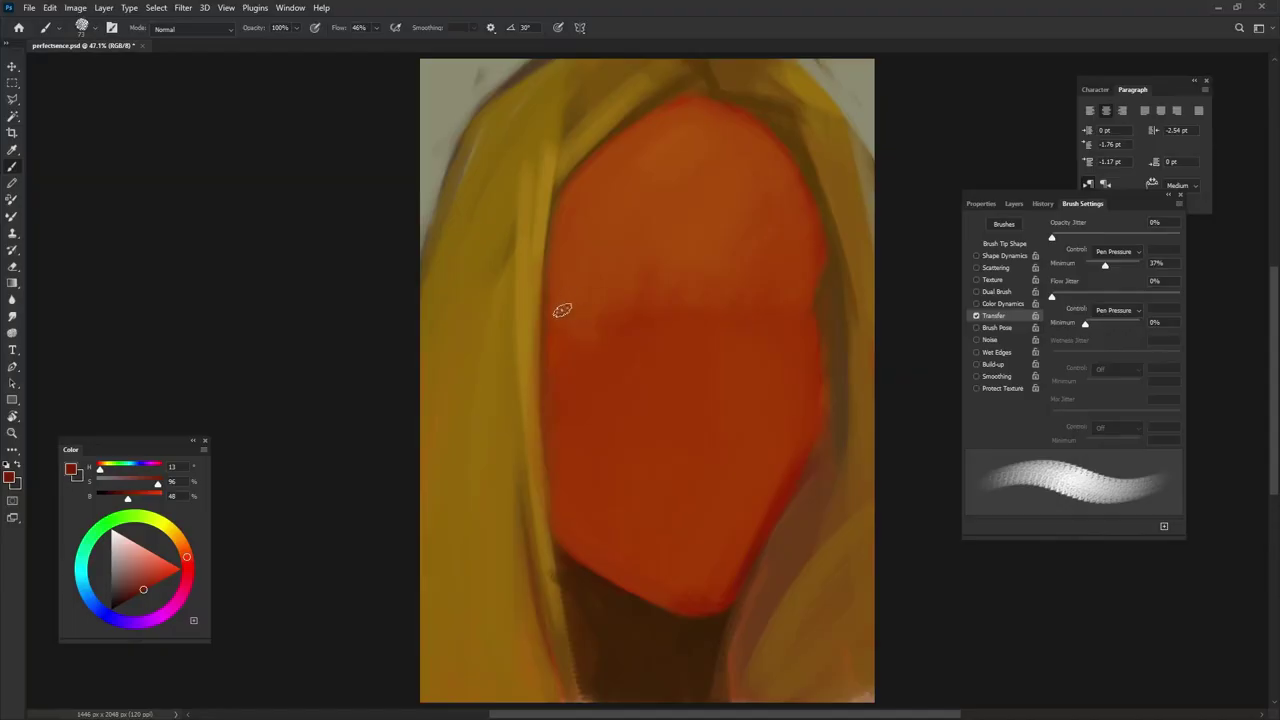
{"action": "mouse_move", "coordinate": [566, 309]}
{"action": "left_mouse_down"}
{"action": "mouse_move", "coordinate": [670, 320]}
{"action": "mouse_move", "coordinate": [786, 288]}
{"action": "mouse_move", "coordinate": [812, 312]}
{"action": "left_mouse_up"}
{"action": "mouse_move", "coordinate": [553, 326]}
{"action": "left_mouse_down"}
{"action": "mouse_move", "coordinate": [651, 349]}
{"action": "mouse_move", "coordinate": [670, 328]}
{"action": "left_mouse_up"}
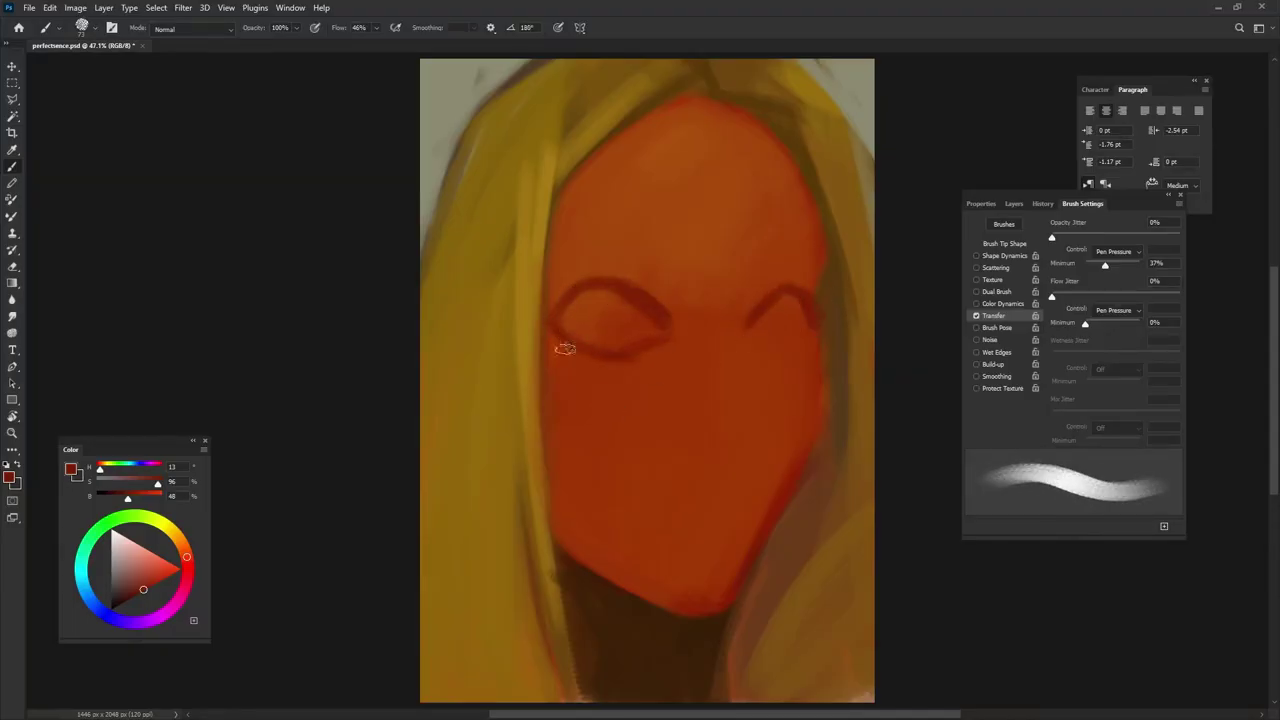
{"action": "left_click_drag", "start_coordinate": [754, 345], "coordinate": [812, 328]}
{"action": "left_click_drag", "start_coordinate": [691, 330], "coordinate": [670, 322]}
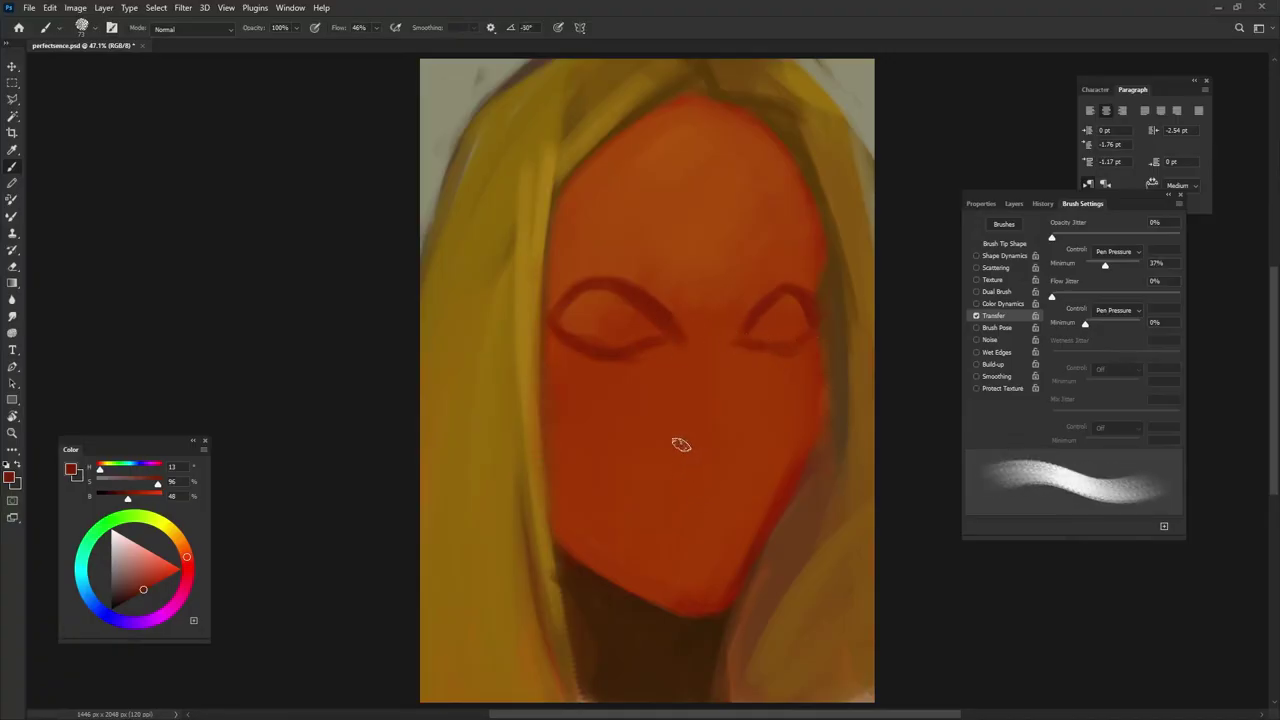
Draw the nose, left brow and mouth in dark red, fill the lips, and add a pink chin highlight.
{"action": "left_click_drag", "start_coordinate": [681, 444], "coordinate": [697, 460]}
{"action": "left_click_drag", "start_coordinate": [753, 290], "coordinate": [733, 340]}
{"action": "mouse_move", "coordinate": [746, 444]}
{"action": "left_mouse_down"}
{"action": "mouse_move", "coordinate": [667, 438]}
{"action": "mouse_move", "coordinate": [690, 335]}
{"action": "left_mouse_up"}
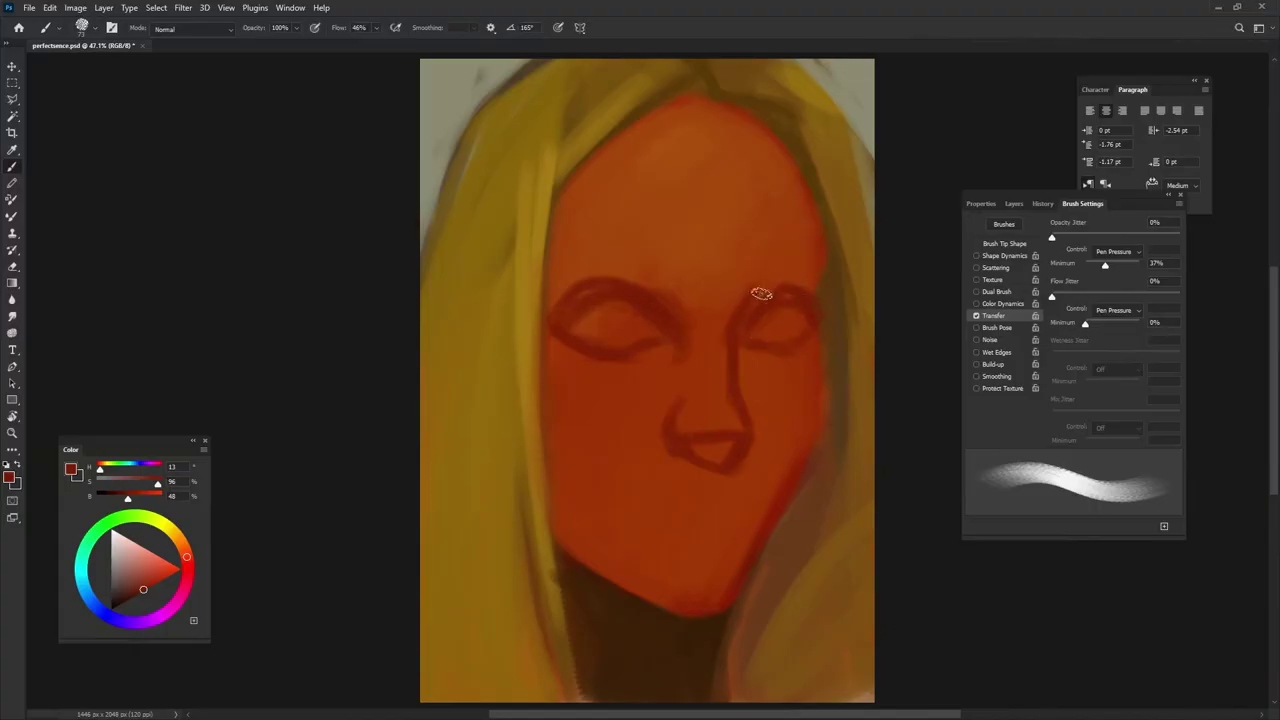
{"action": "left_click_drag", "start_coordinate": [552, 285], "coordinate": [672, 275]}
{"action": "left_click_drag", "start_coordinate": [658, 522], "coordinate": [743, 511]}
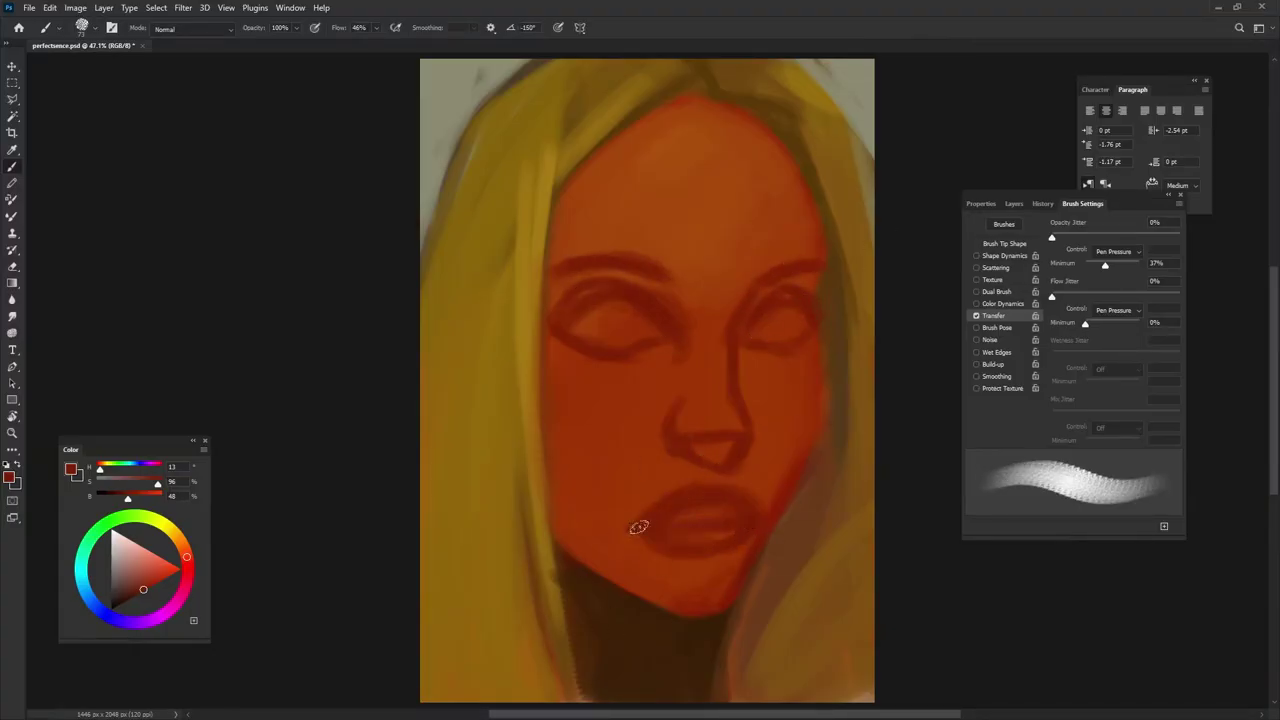
{"action": "left_click_drag", "start_coordinate": [639, 527], "coordinate": [637, 534]}
{"action": "mouse_move", "coordinate": [690, 575]}
{"action": "left_mouse_down"}
{"action": "mouse_move", "coordinate": [692, 615]}
{"action": "mouse_move", "coordinate": [680, 560]}
{"action": "left_mouse_up"}
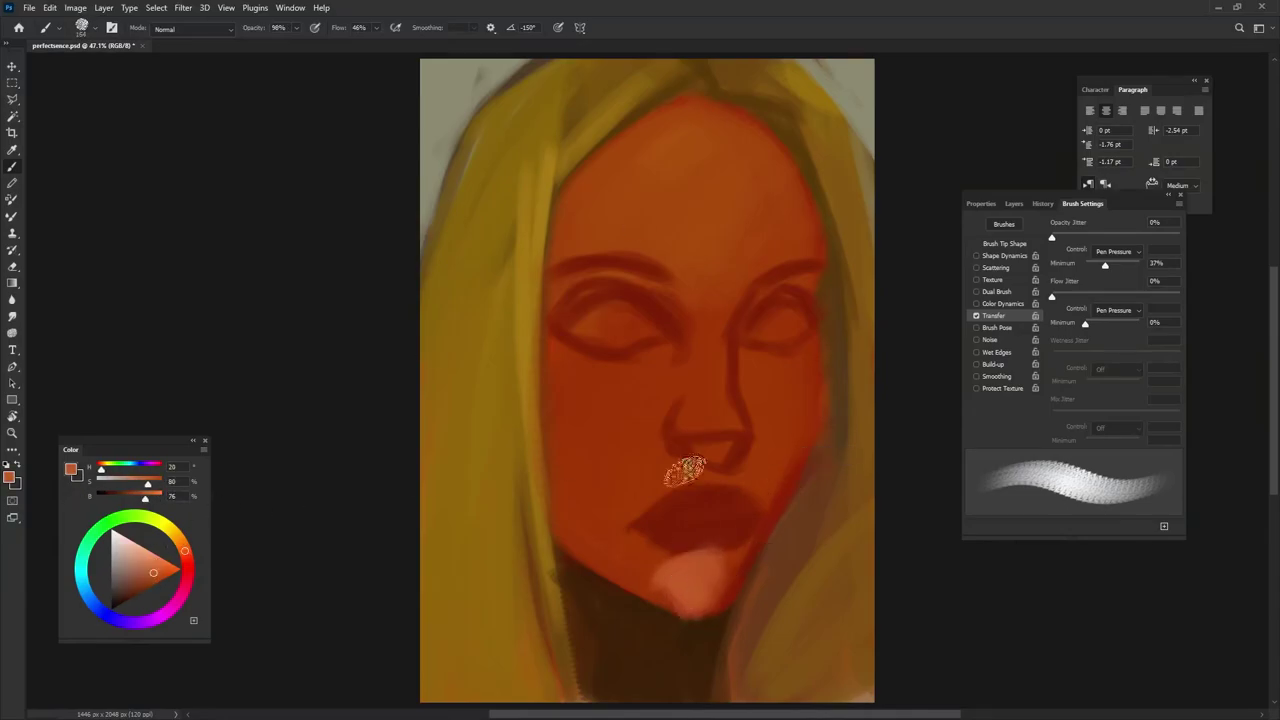
Highlight the left cheek, eyes and forehead, and paint over the dark lips with orange skin tone.
{"action": "left_click_drag", "start_coordinate": [640, 360], "coordinate": [571, 290]}
{"action": "left_click_drag", "start_coordinate": [600, 370], "coordinate": [570, 460]}
{"action": "left_click_drag", "start_coordinate": [808, 289], "coordinate": [560, 285]}
{"action": "left_click_drag", "start_coordinate": [631, 248], "coordinate": [626, 233]}
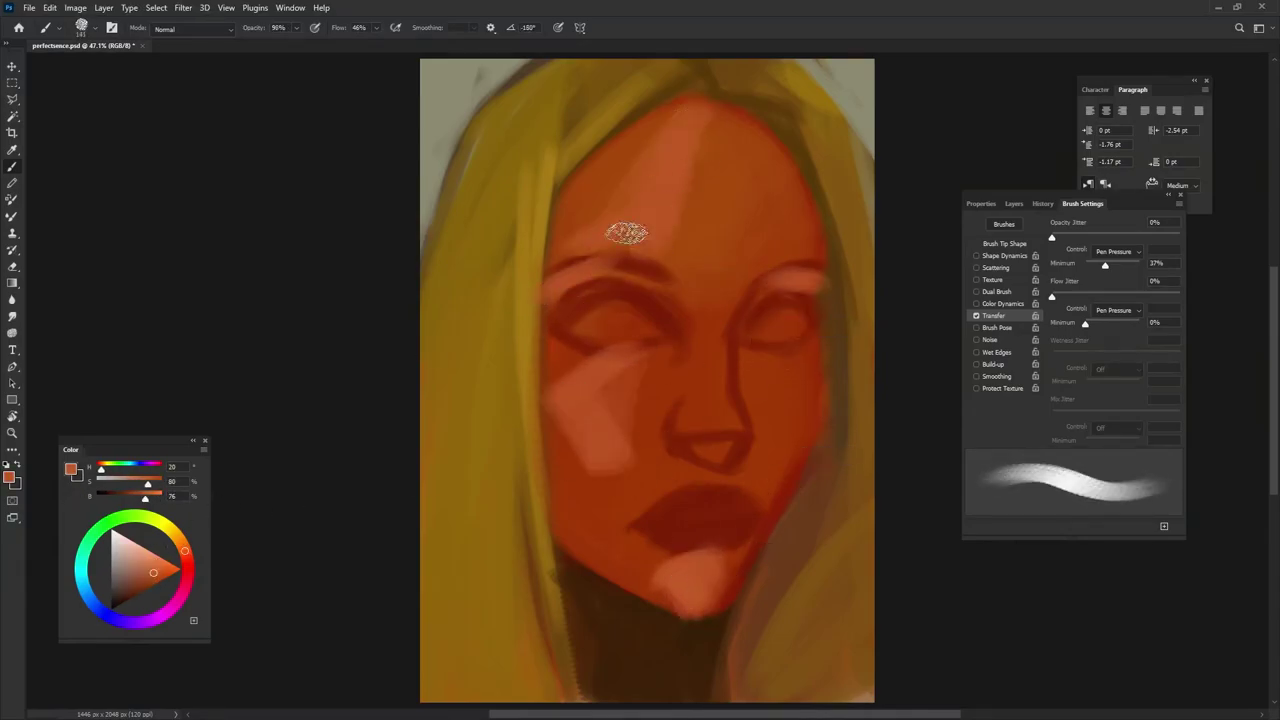
{"action": "left_click", "coordinate": [730, 480], "text": "alt"}
{"action": "left_click_drag", "start_coordinate": [720, 500], "coordinate": [640, 540]}
Repaint the nose and brow area in dark red-brown, then lighten the right brow.
{"action": "left_click", "coordinate": [643, 300], "text": "alt"}
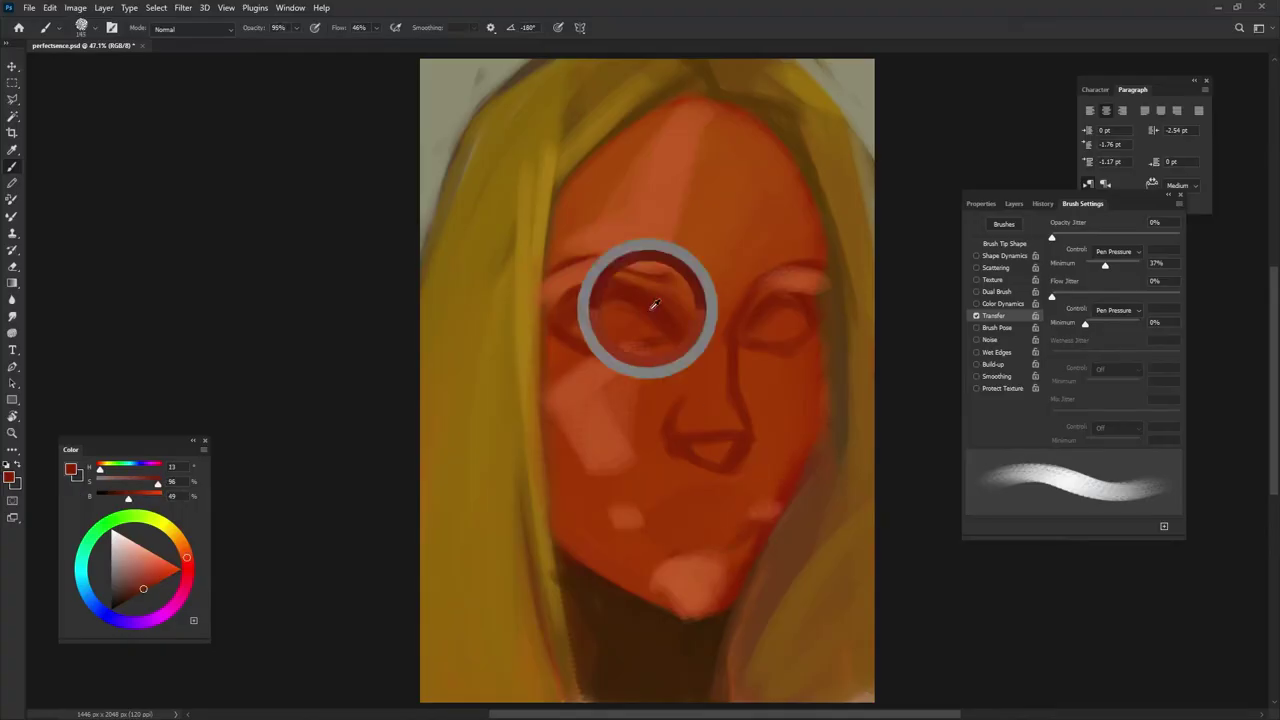
{"action": "left_click_drag", "start_coordinate": [690, 440], "coordinate": [745, 445]}
{"action": "left_click_drag", "start_coordinate": [720, 320], "coordinate": [748, 343]}
{"action": "left_click", "coordinate": [660, 290], "text": "alt"}
{"action": "mouse_move", "coordinate": [760, 285]}
{"action": "left_mouse_down"}
{"action": "mouse_move", "coordinate": [786, 271]}
{"action": "mouse_move", "coordinate": [729, 171]}
{"action": "left_mouse_up"}
Repaint the forehead in lighter orange and darken the left face edge with deep red.
{"action": "left_click", "coordinate": [643, 223], "text": "alt"}
{"action": "left_click_drag", "start_coordinate": [620, 230], "coordinate": [643, 248]}
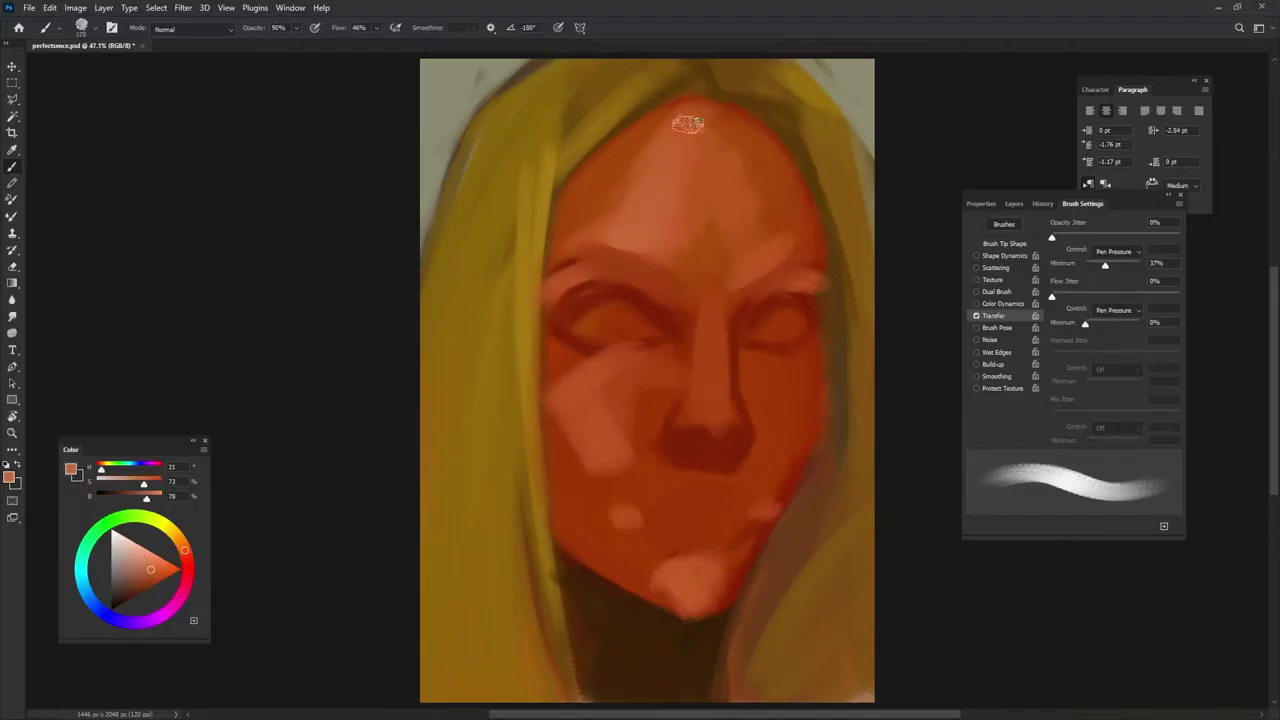
{"action": "left_click_drag", "start_coordinate": [687, 124], "coordinate": [620, 150]}
{"action": "left_click_drag", "start_coordinate": [690, 100], "coordinate": [790, 150]}
{"action": "left_click", "coordinate": [783, 200], "text": "alt"}
{"action": "mouse_move", "coordinate": [700, 150]}
{"action": "left_mouse_down"}
{"action": "mouse_move", "coordinate": [603, 180]}
{"action": "mouse_move", "coordinate": [604, 220]}
{"action": "left_mouse_up"}
{"action": "left_click", "coordinate": [603, 182], "text": "alt"}
{"action": "left_click_drag", "start_coordinate": [552, 265], "coordinate": [560, 540]}
{"action": "left_click", "coordinate": [569, 374], "text": "alt"}
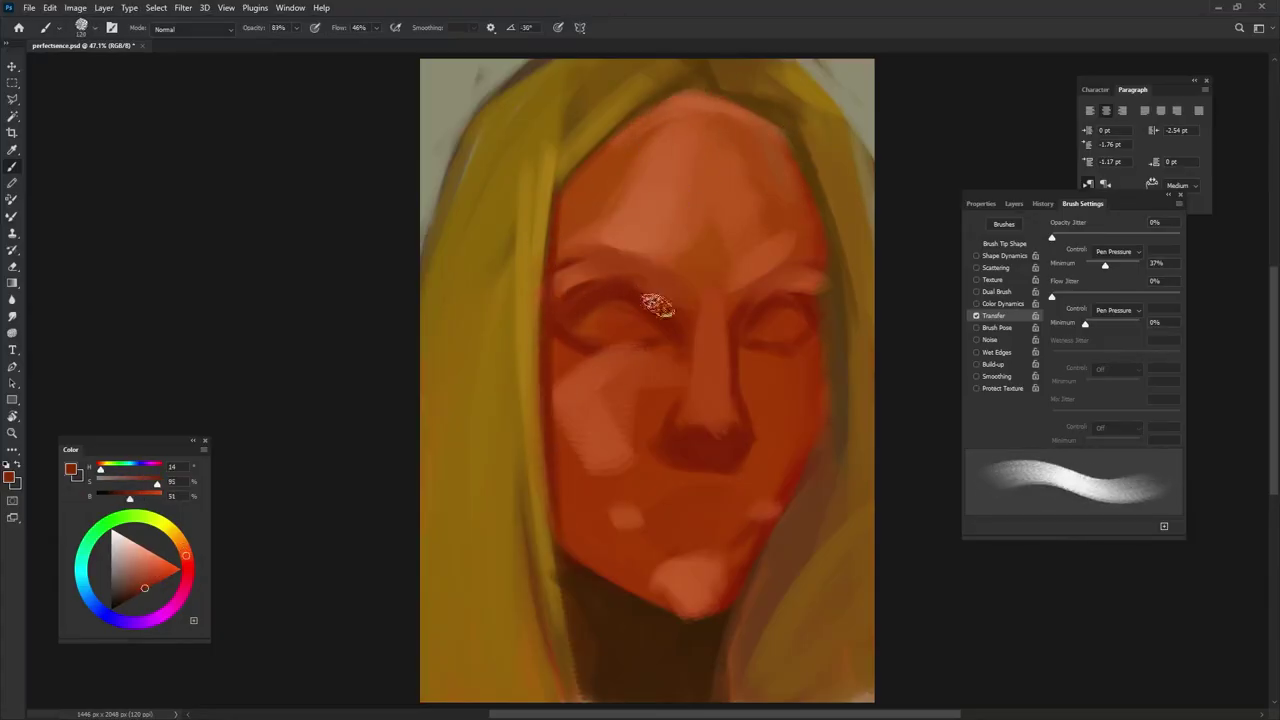
Lighten the nose bridge and tip, darken the left brow, and sample dark red for the eye creases.
{"action": "left_click", "coordinate": [770, 325], "text": "alt"}
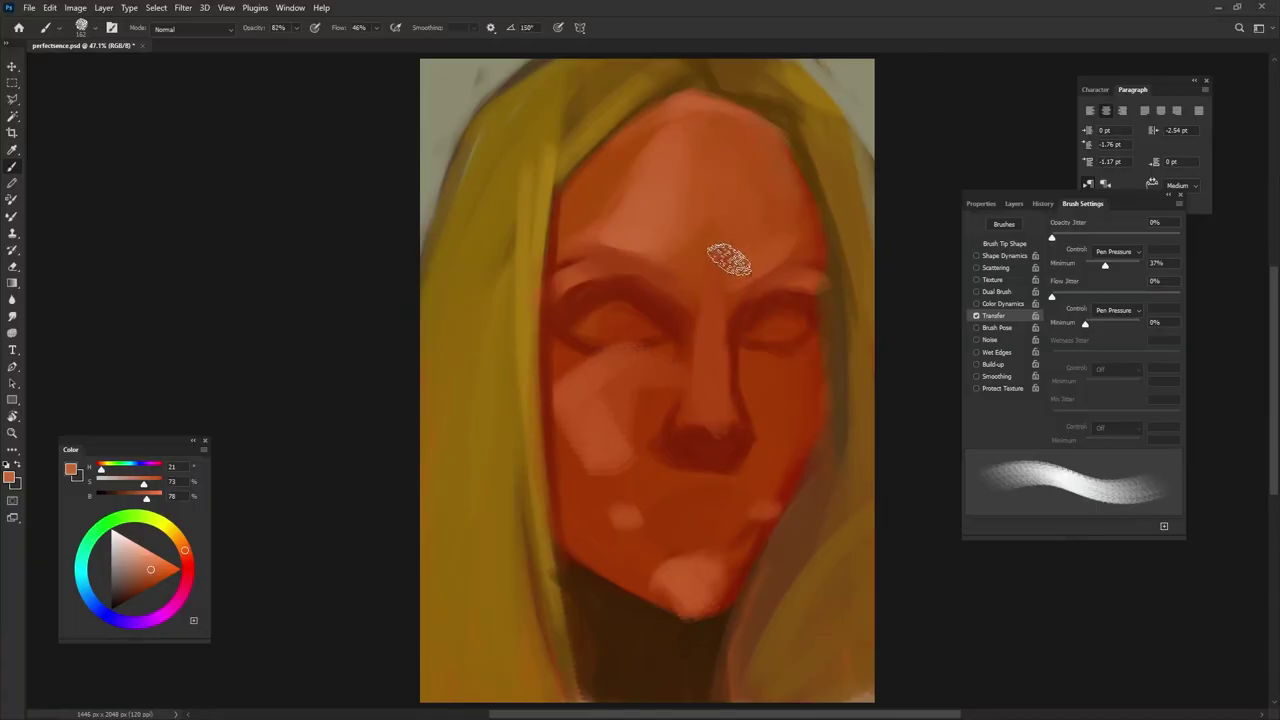
{"action": "mouse_move", "coordinate": [710, 318]}
{"action": "left_mouse_down"}
{"action": "mouse_move", "coordinate": [712, 450]}
{"action": "mouse_move", "coordinate": [740, 430]}
{"action": "mouse_move", "coordinate": [690, 280]}
{"action": "left_mouse_up"}
{"action": "left_click", "coordinate": [749, 386], "text": "alt"}
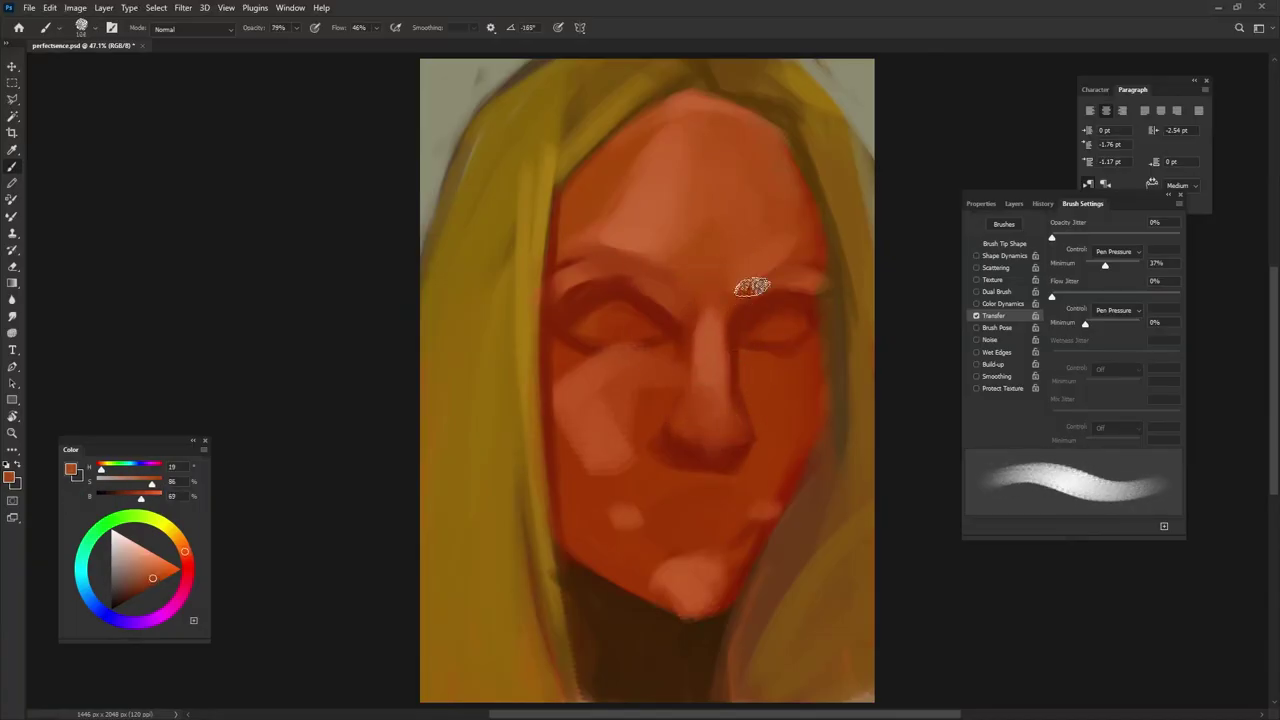
{"action": "left_click", "coordinate": [767, 275], "text": "alt"}
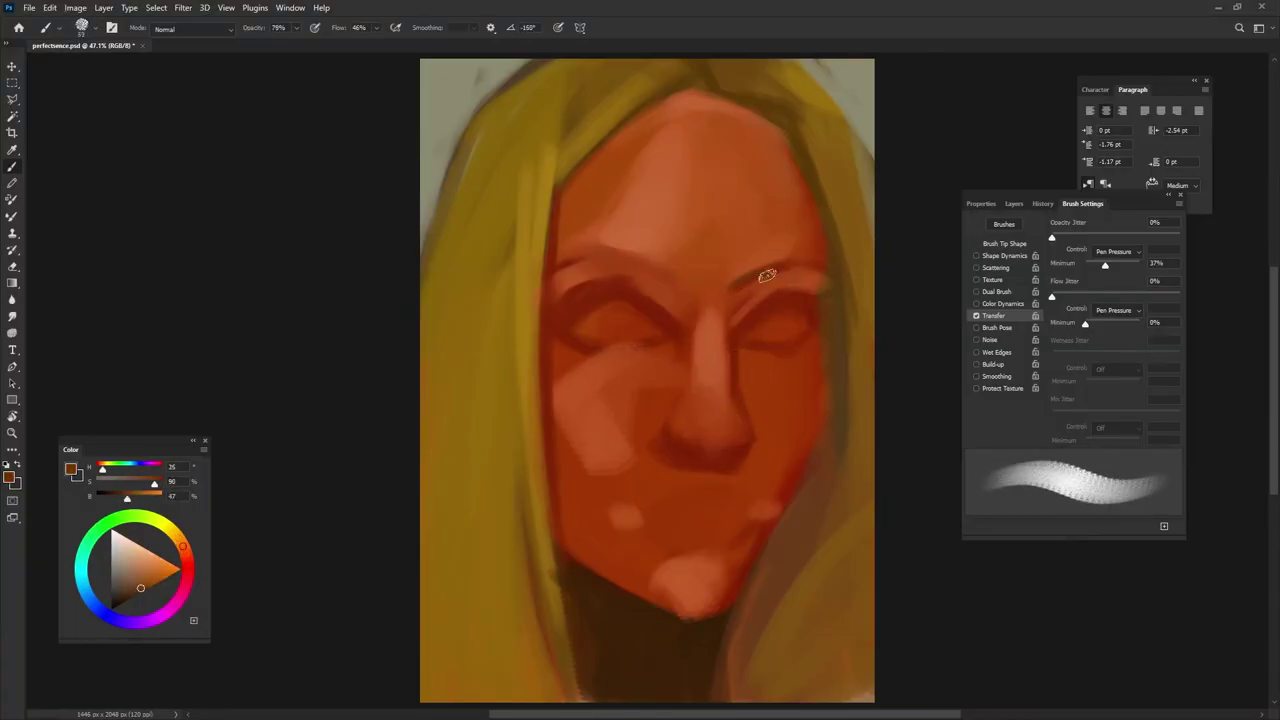
{"action": "left_click_drag", "start_coordinate": [669, 276], "coordinate": [568, 250]}
{"action": "left_click", "coordinate": [552, 257], "text": "alt"}
{"action": "left_click", "coordinate": [603, 301], "text": "alt"}
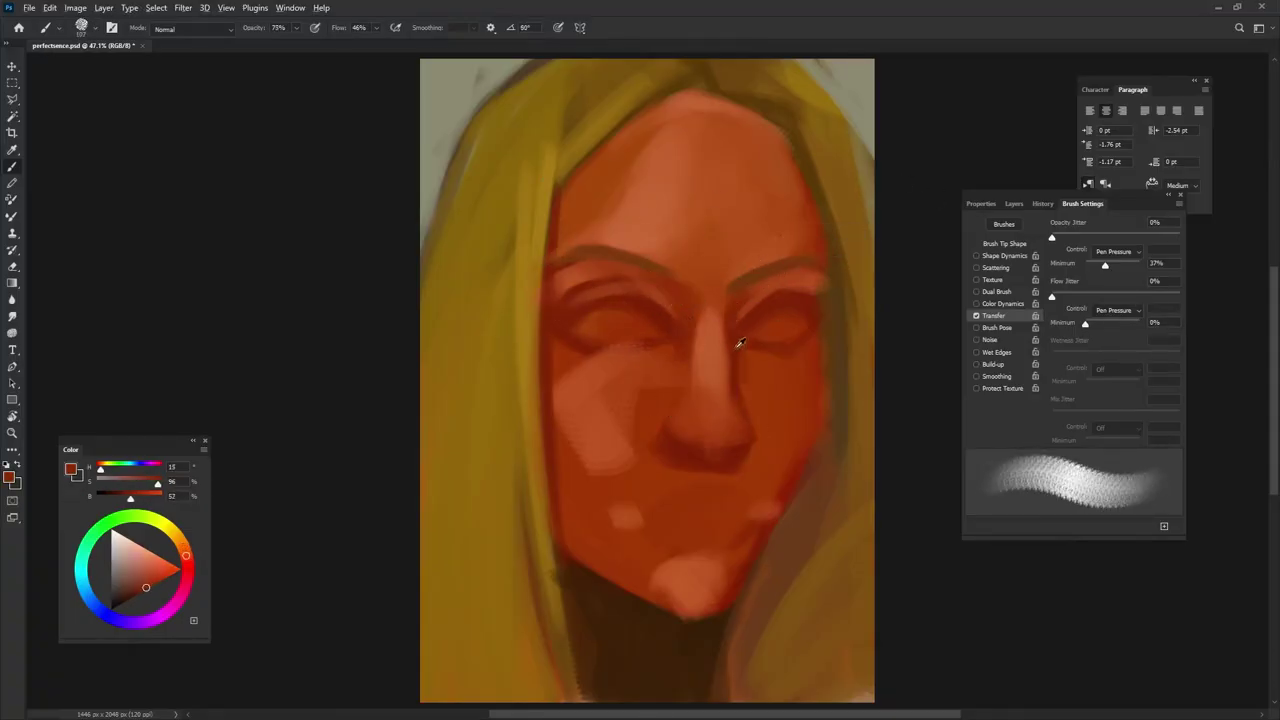
{"action": "left_click", "coordinate": [668, 374], "text": "alt"}
Paint dark creases above both eyes and define the hair edge right of the face.
{"action": "left_click_drag", "start_coordinate": [566, 338], "coordinate": [648, 343]}
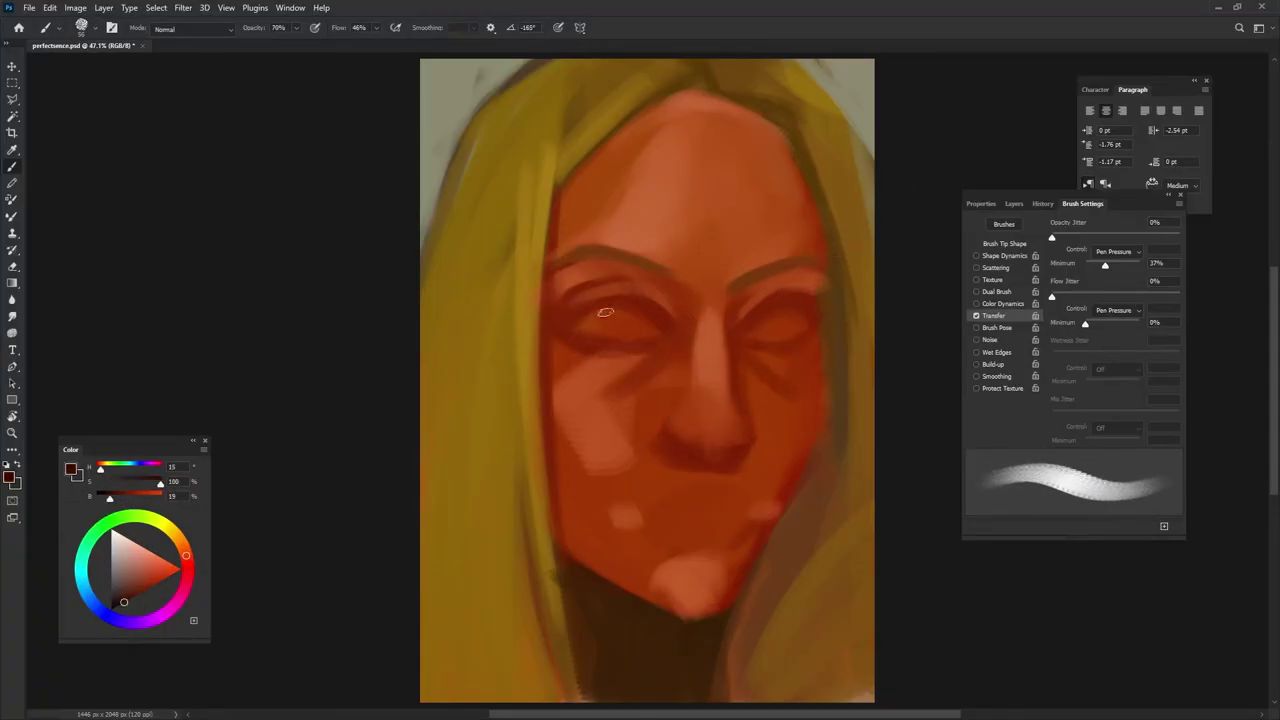
{"action": "left_click_drag", "start_coordinate": [560, 318], "coordinate": [660, 312]}
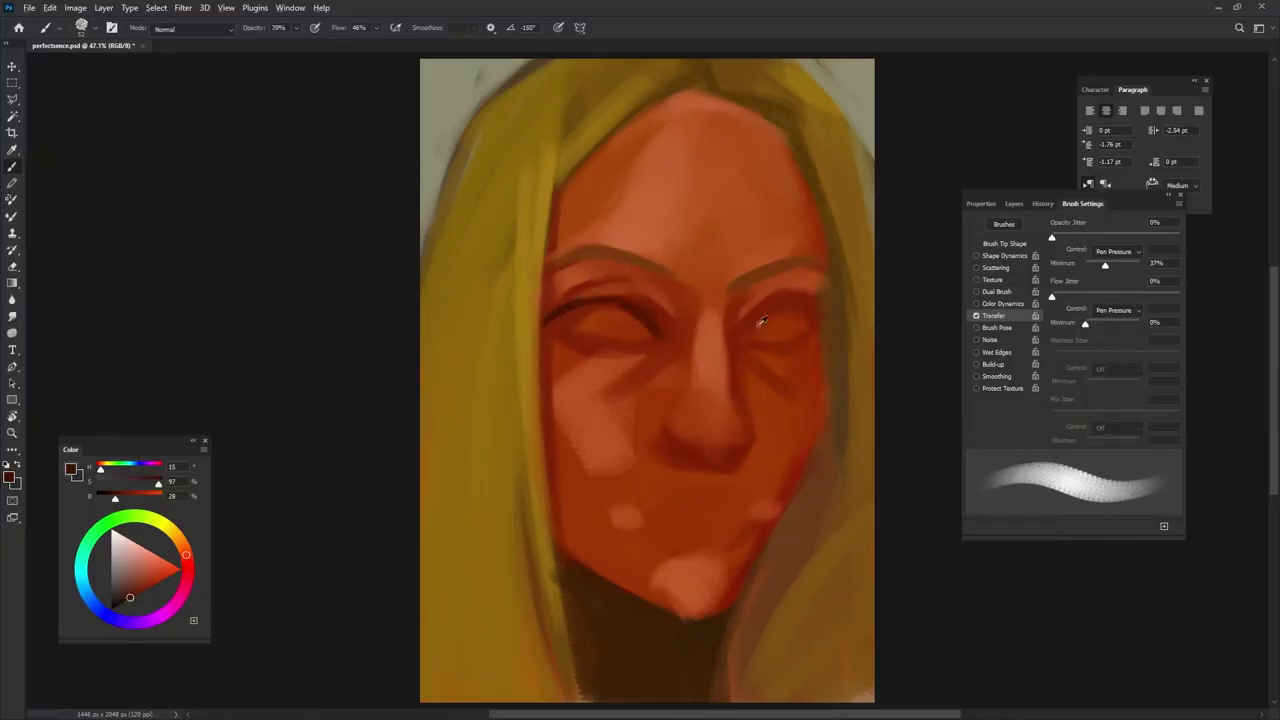
{"action": "left_click_drag", "start_coordinate": [797, 304], "coordinate": [830, 316]}
{"action": "left_click", "coordinate": [822, 262], "text": "alt"}
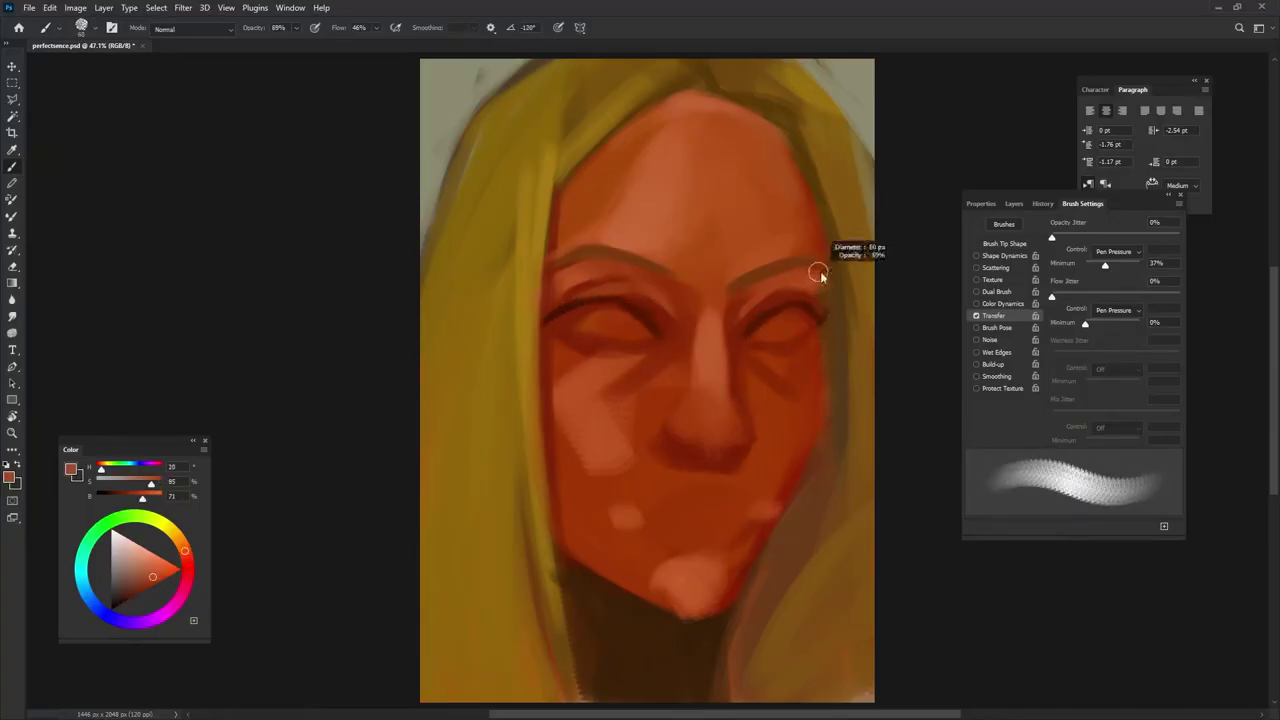
{"action": "left_click_drag", "start_coordinate": [795, 130], "coordinate": [830, 285]}
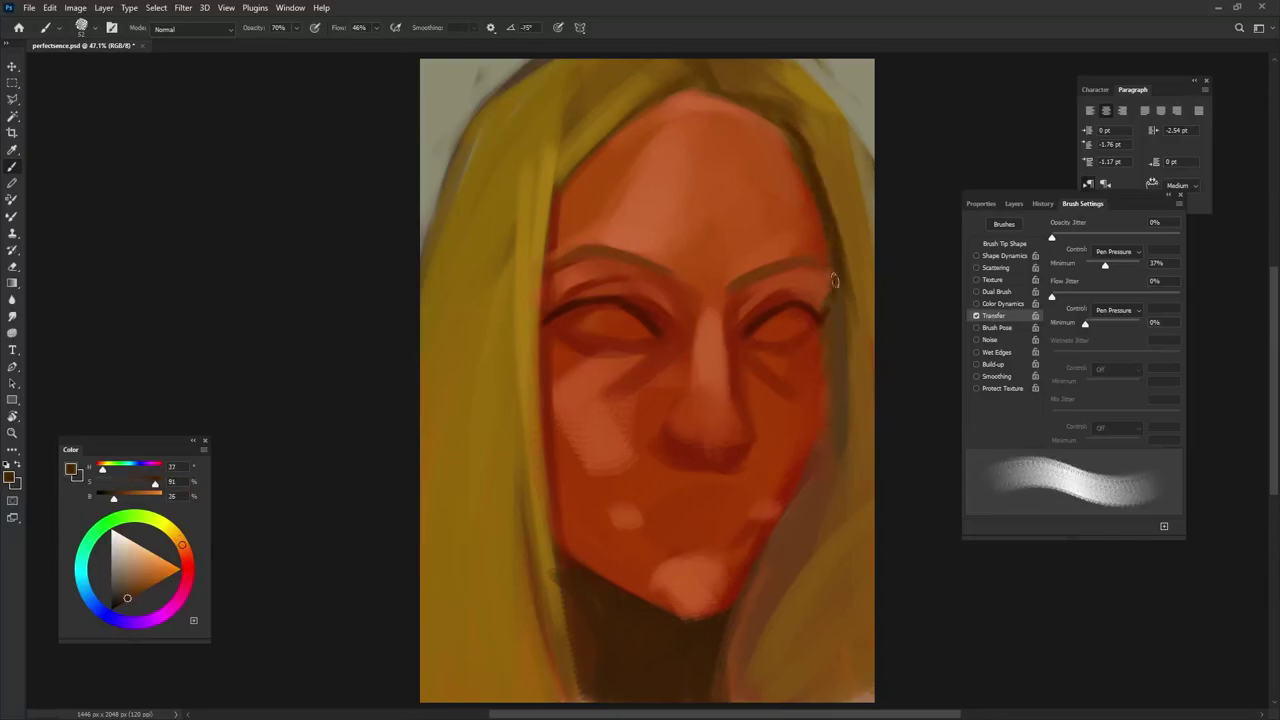
Resample dark red and orange-red tones and darken the right eye's lashes.
{"action": "left_click", "coordinate": [793, 204], "text": "alt"}
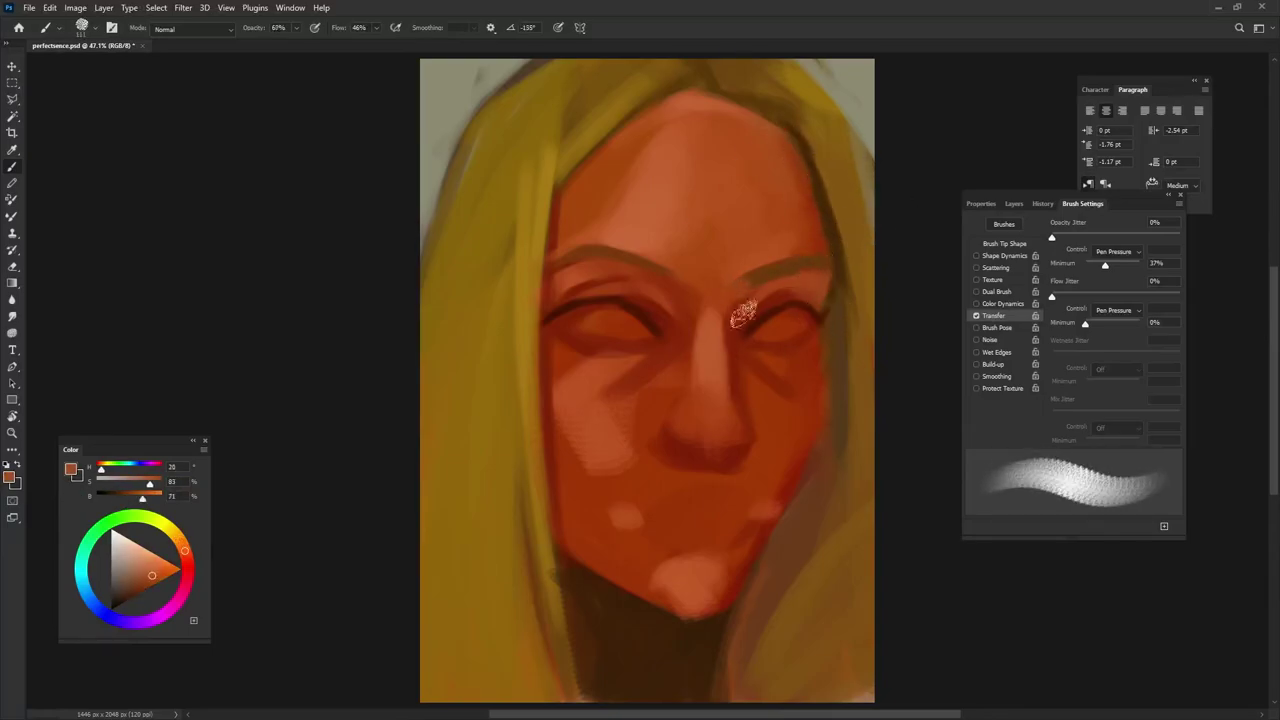
{"action": "left_click", "coordinate": [782, 285], "text": "alt"}
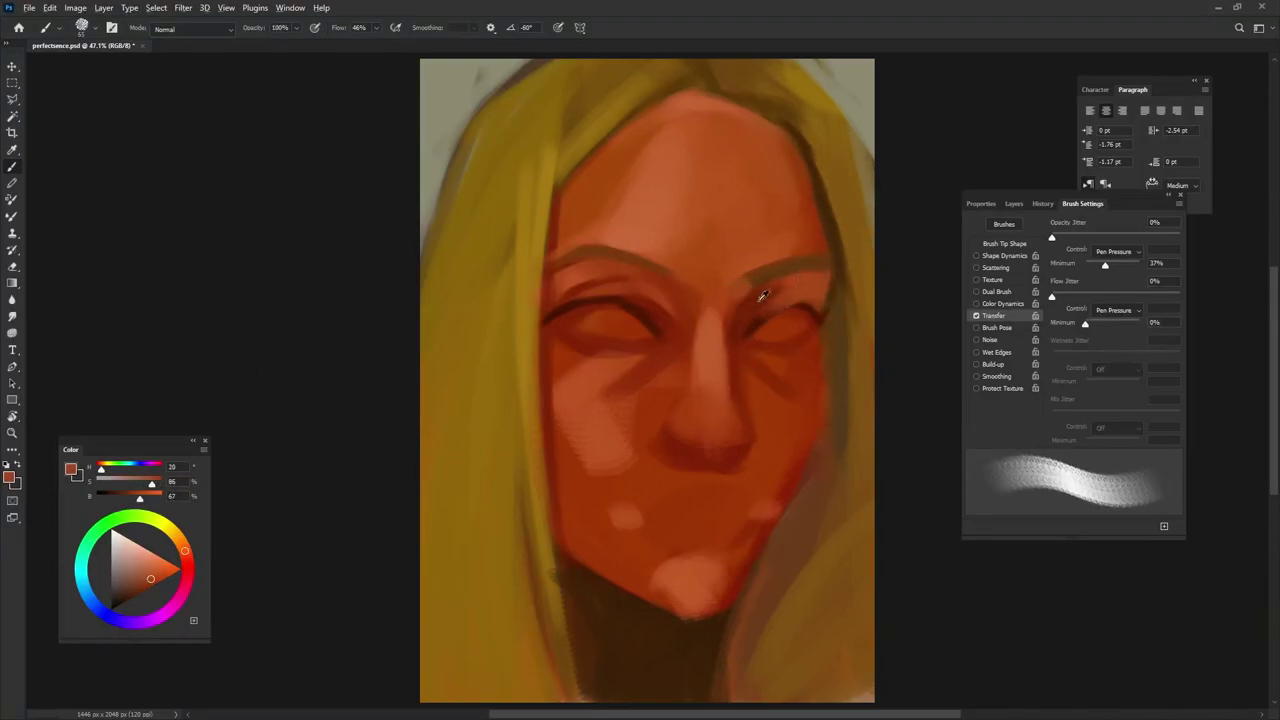
{"action": "left_click", "coordinate": [744, 331], "text": "alt"}
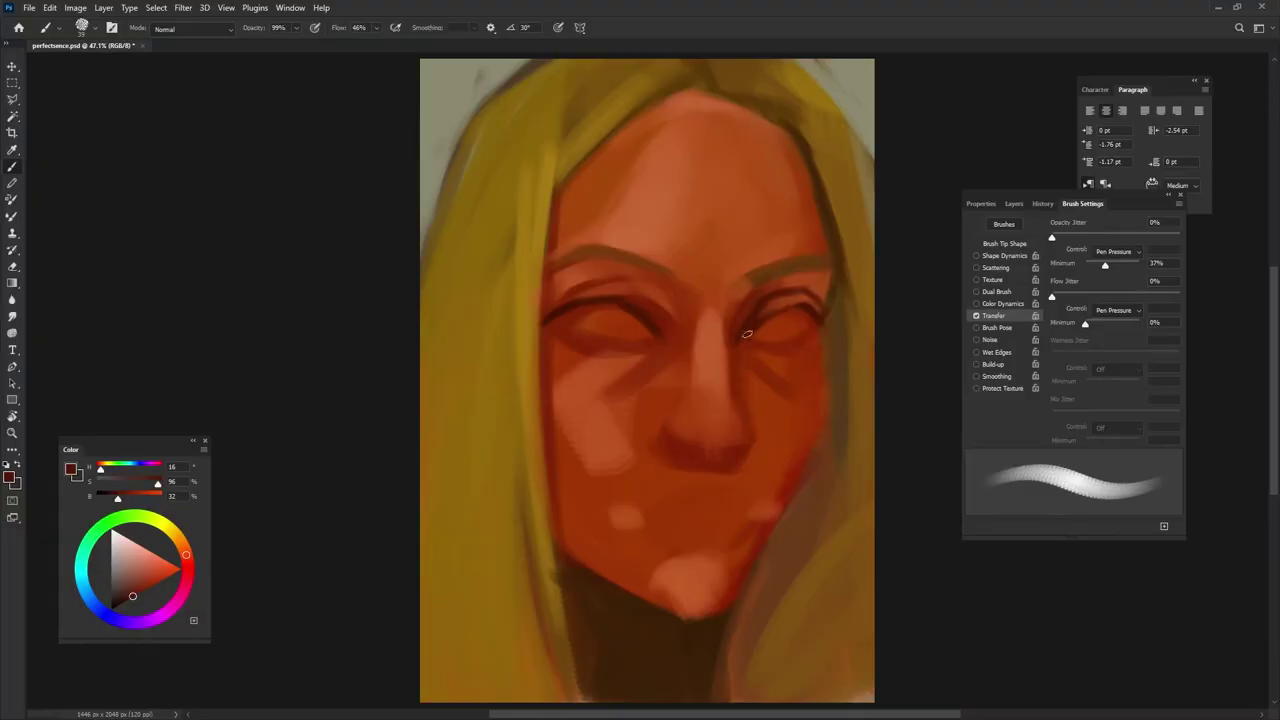
{"action": "left_click", "coordinate": [812, 308], "text": "alt"}
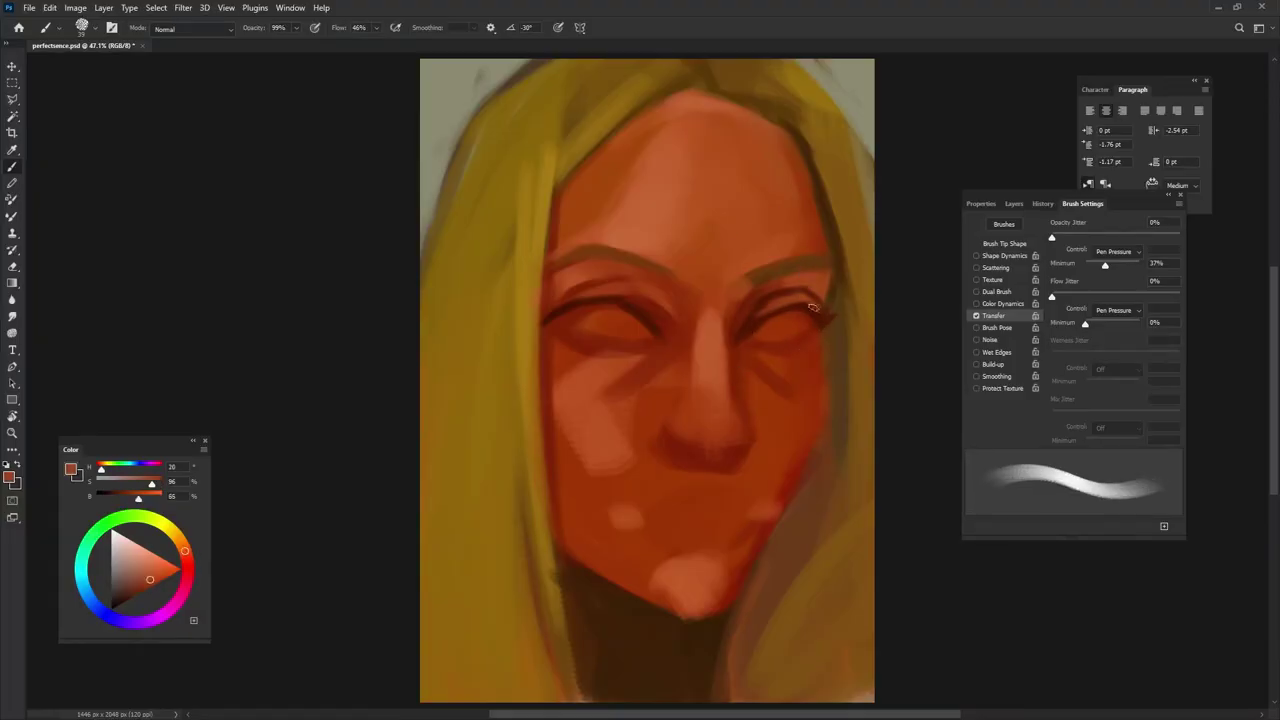
{"action": "left_click_drag", "start_coordinate": [790, 296], "coordinate": [834, 316]}
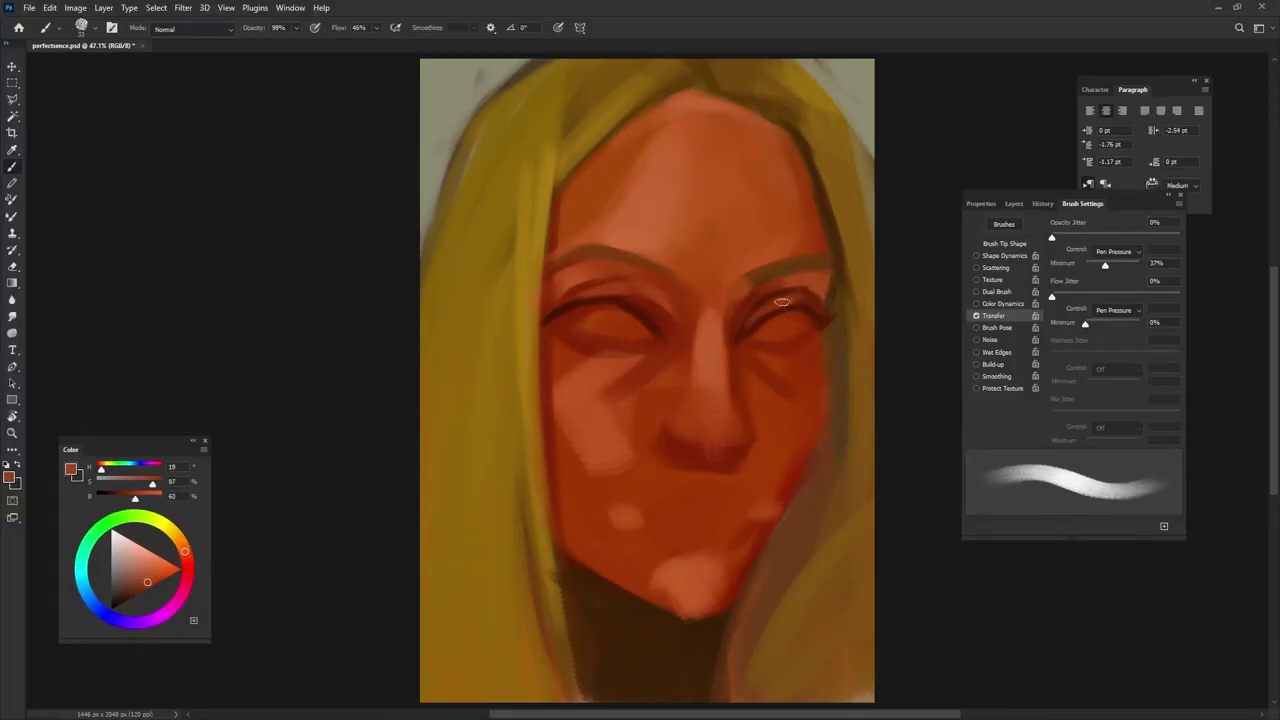
Paint a lighter orange stroke down the nose bridge.
{"action": "left_click", "coordinate": [708, 357], "text": "alt"}
{"action": "left_click_drag", "start_coordinate": [718, 306], "coordinate": [726, 394]}
{"action": "left_click", "coordinate": [741, 306], "text": "alt"}
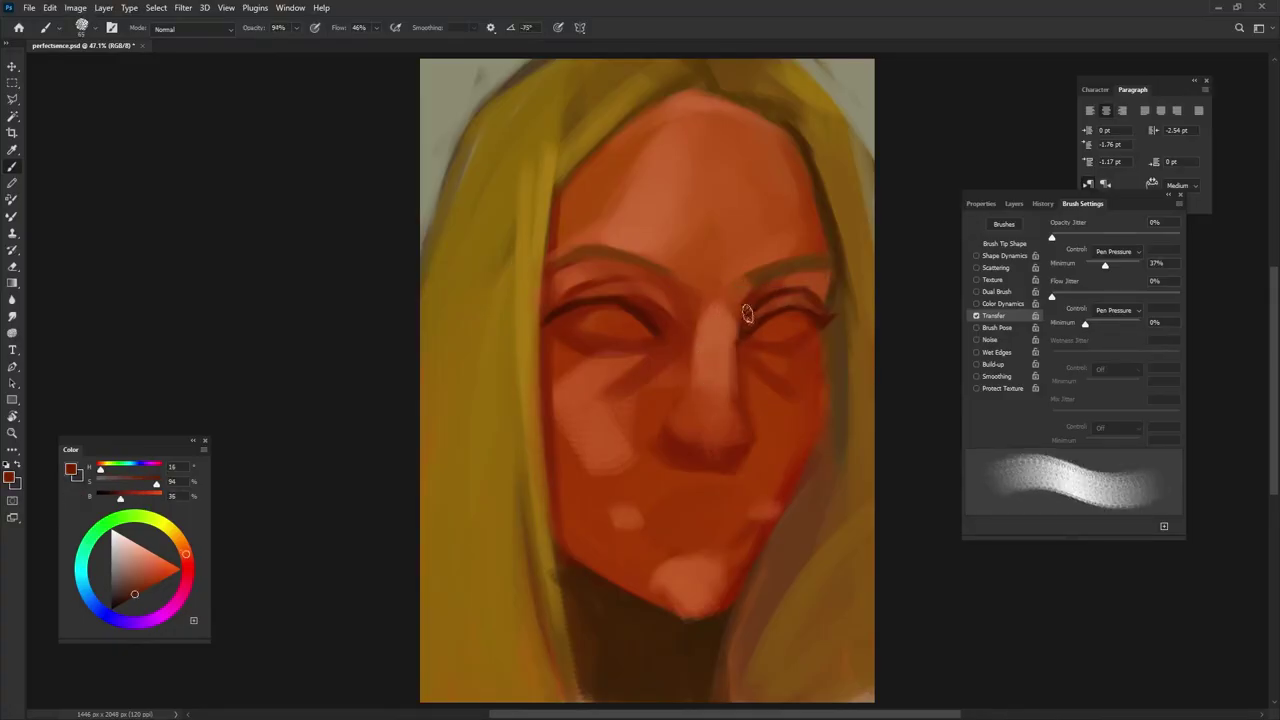
{"action": "left_click", "coordinate": [739, 329], "text": "alt"}
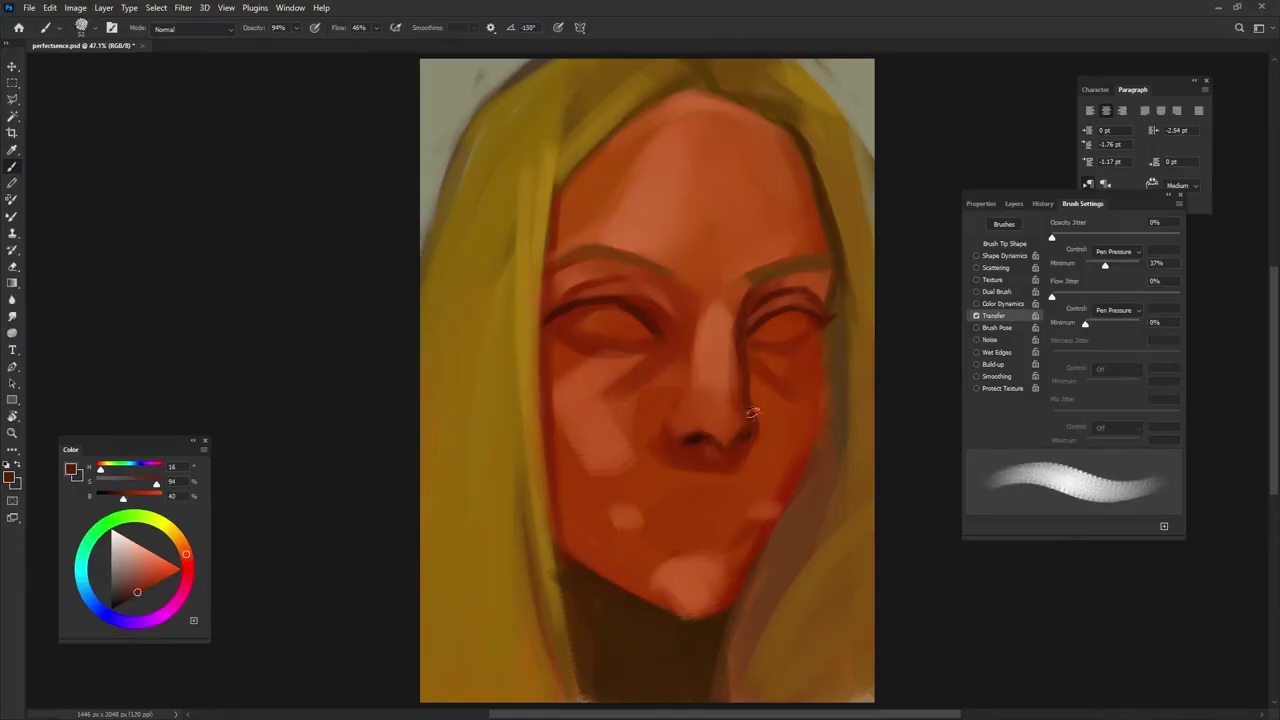
Sample darker reds and paint dark red-brown marks around the left eye and eyelid crease.
{"action": "left_click", "coordinate": [707, 411], "text": "alt"}
{"action": "left_click", "coordinate": [700, 416], "text": "alt"}
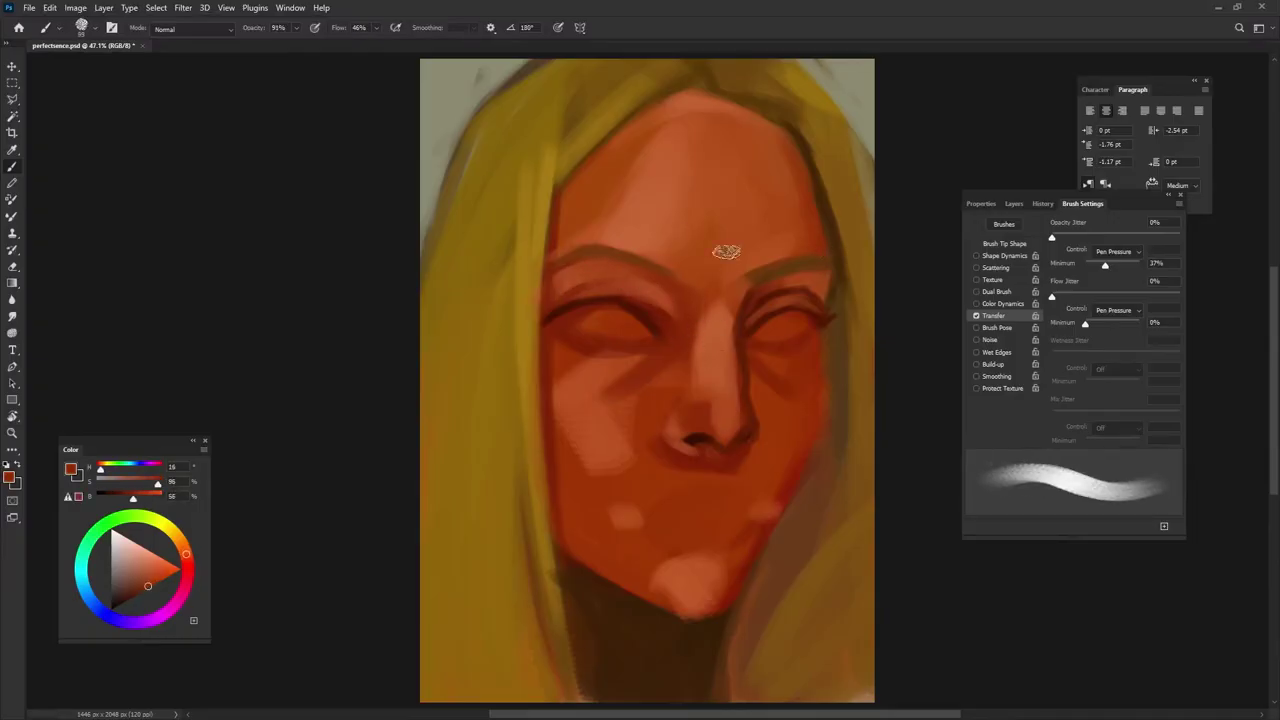
{"action": "left_click", "coordinate": [686, 320], "text": "alt"}
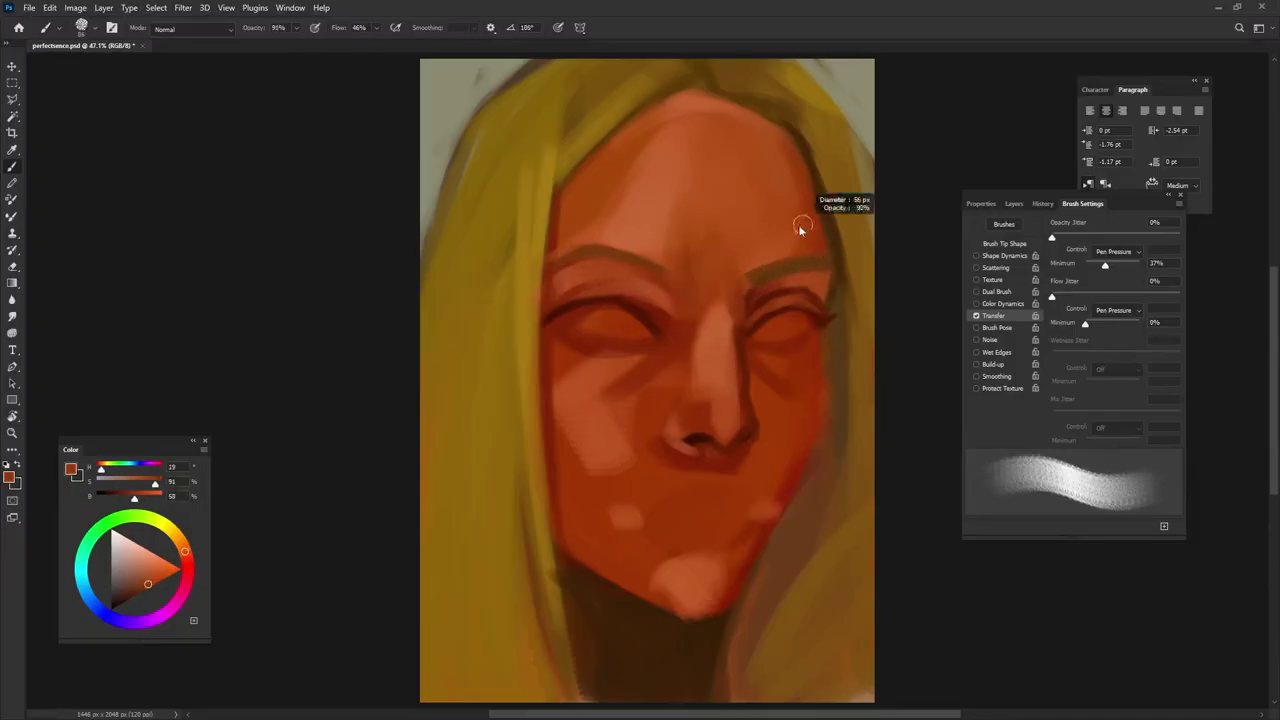
{"action": "left_click", "coordinate": [765, 250], "text": "alt"}
{"action": "left_click", "coordinate": [676, 107], "text": "alt"}
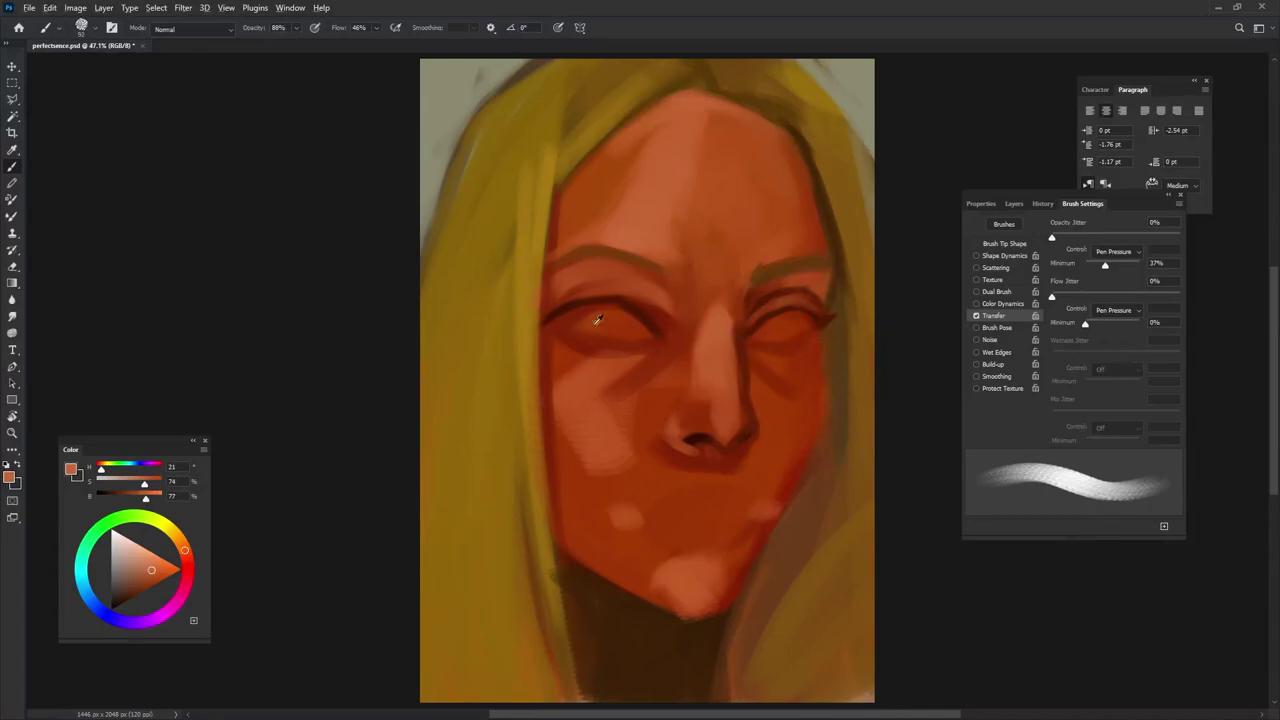
{"action": "left_click", "coordinate": [664, 322], "text": "alt"}
{"action": "mouse_move", "coordinate": [560, 295]}
{"action": "left_mouse_down"}
{"action": "mouse_move", "coordinate": [660, 276]}
{"action": "mouse_move", "coordinate": [650, 279]}
{"action": "left_mouse_up"}
{"action": "left_click", "coordinate": [640, 286], "text": "alt"}
{"action": "left_click", "coordinate": [645, 280], "text": "alt"}
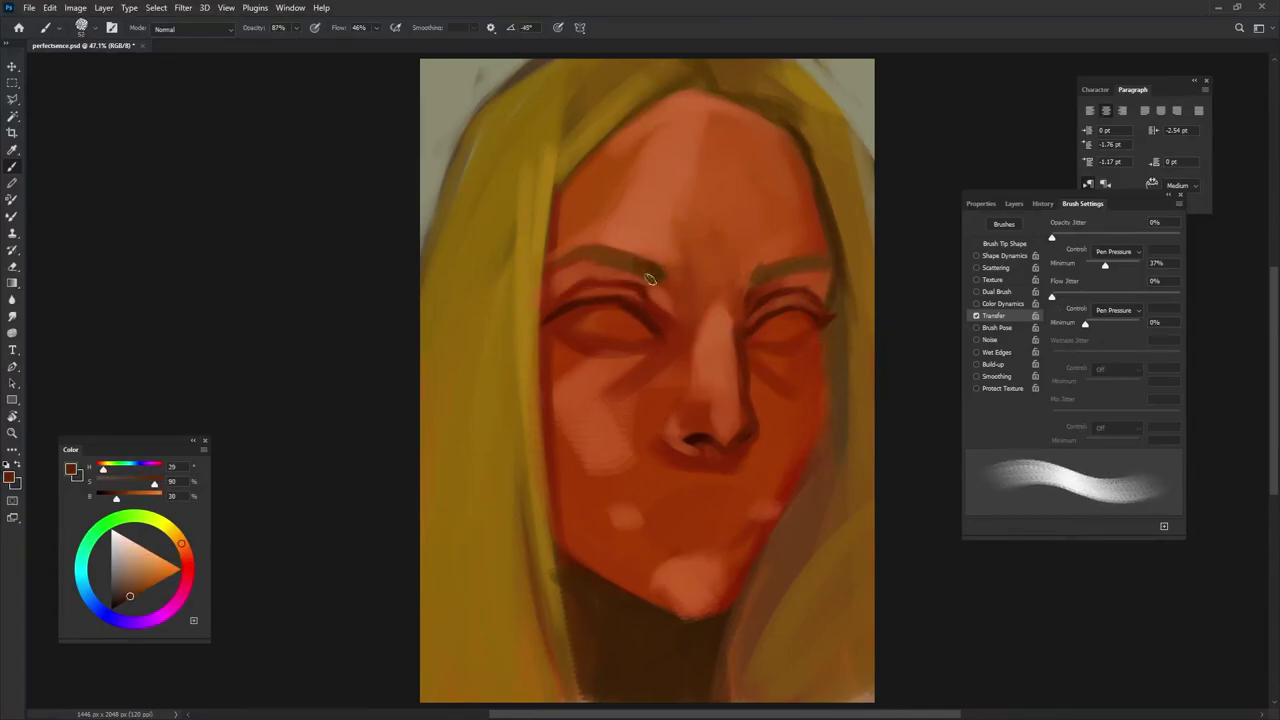
Cover the left eyebrow with skin tone, then repaint it as a darker brown line.
{"action": "left_click", "coordinate": [764, 249], "text": "alt"}
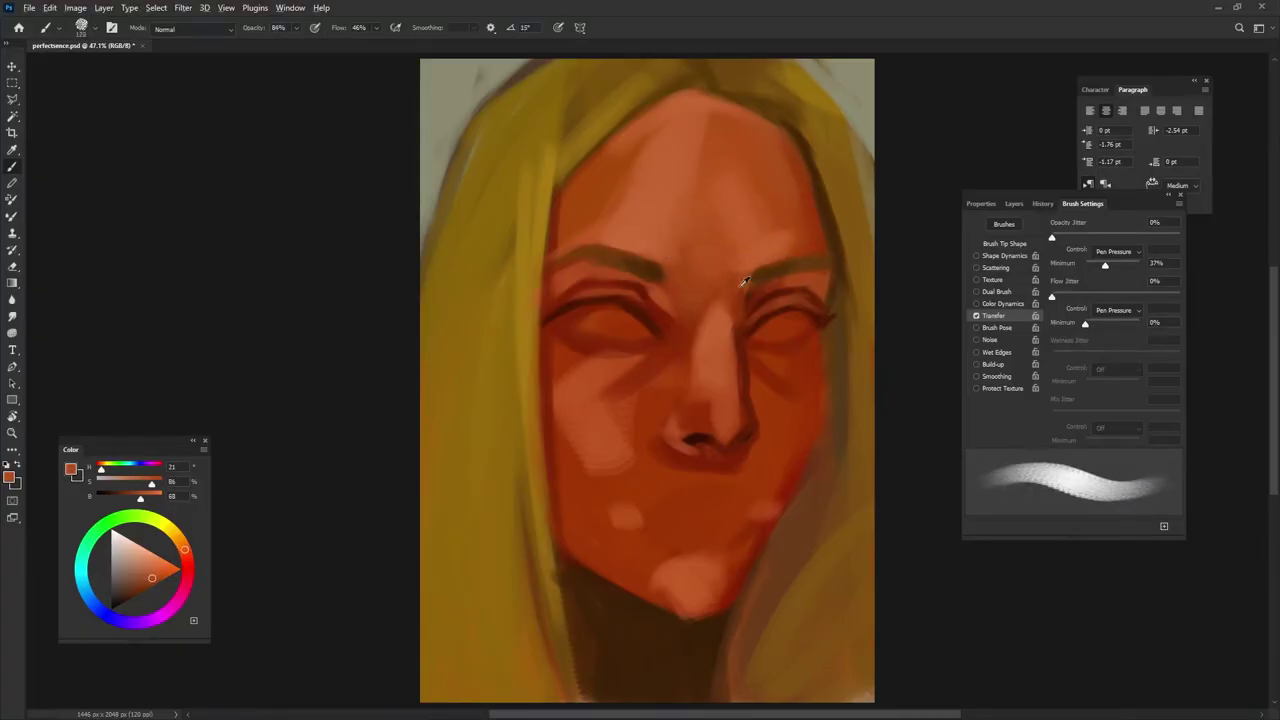
{"action": "left_click", "coordinate": [725, 292], "text": "alt"}
{"action": "left_click", "coordinate": [740, 280], "text": "alt"}
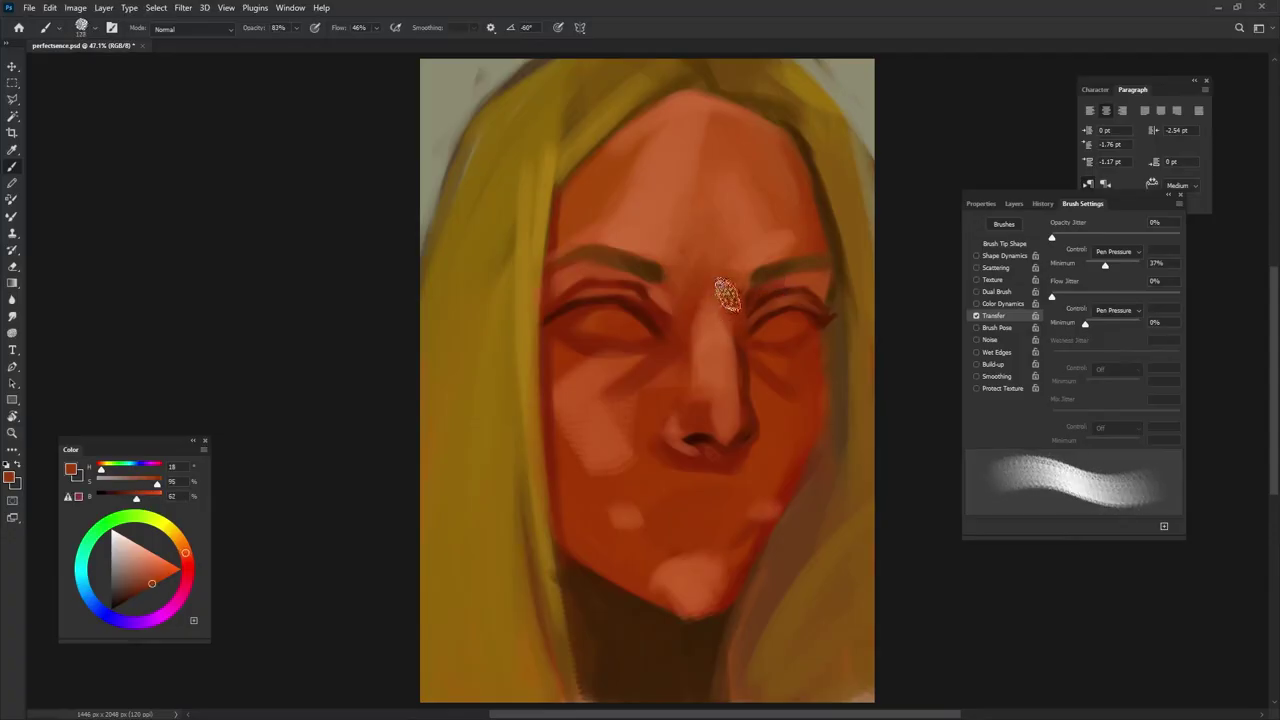
{"action": "left_click_drag", "start_coordinate": [660, 264], "coordinate": [565, 256]}
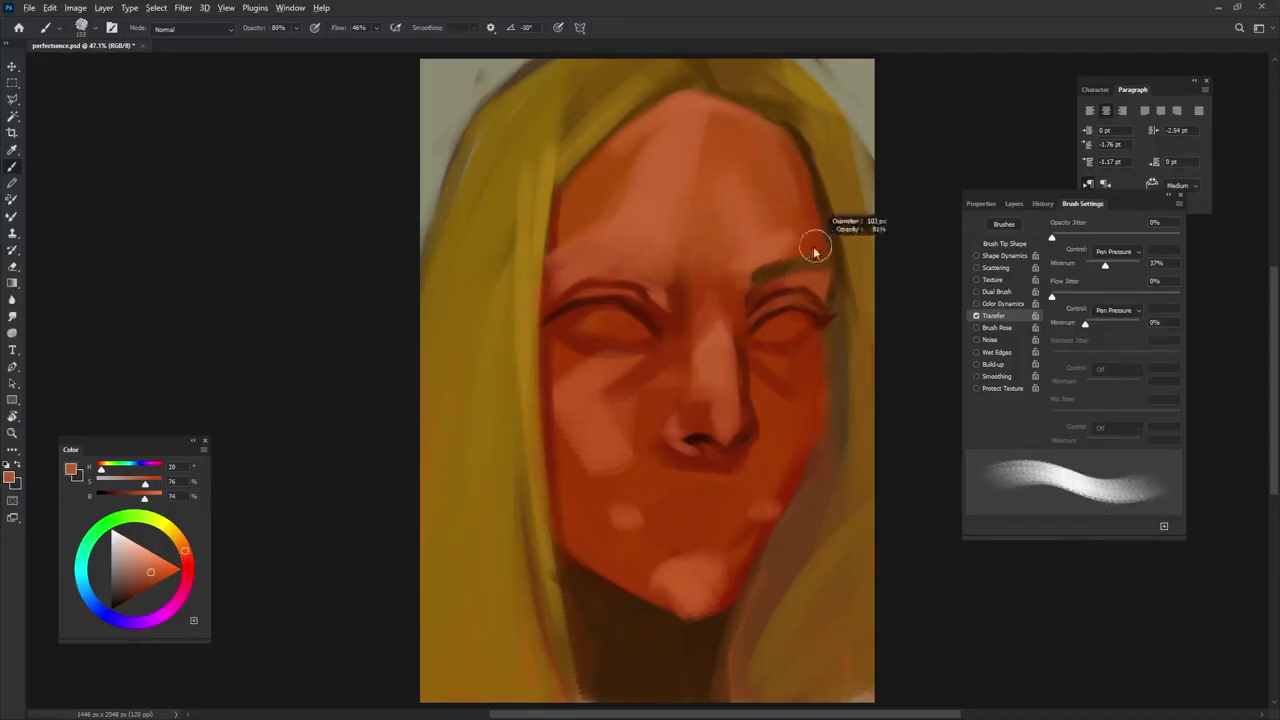
{"action": "left_click", "coordinate": [676, 273], "text": "alt"}
{"action": "mouse_move", "coordinate": [668, 268]}
{"action": "left_mouse_down"}
{"action": "mouse_move", "coordinate": [560, 248]}
{"action": "mouse_move", "coordinate": [548, 543]}
{"action": "left_mouse_up"}
Add light highlights on the forehead and darken the underside of the nose.
{"action": "left_click", "coordinate": [829, 214], "text": "alt"}
{"action": "left_click", "coordinate": [774, 262], "text": "alt"}
{"action": "mouse_move", "coordinate": [735, 210]}
{"action": "left_mouse_down"}
{"action": "mouse_move", "coordinate": [737, 140]}
{"action": "mouse_move", "coordinate": [650, 180]}
{"action": "left_mouse_up"}
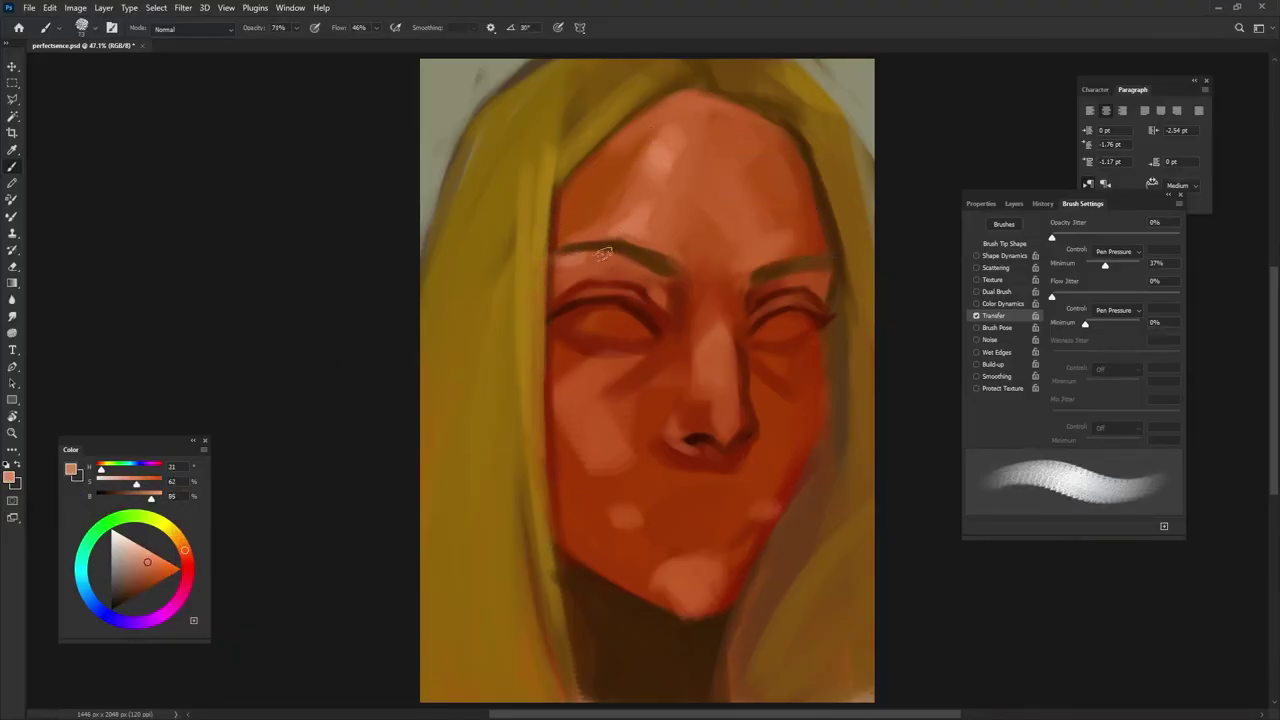
{"action": "left_click", "coordinate": [694, 444], "text": "alt"}
{"action": "left_click_drag", "start_coordinate": [694, 444], "coordinate": [735, 440]}
Outline both eyes with dark and lighter red strokes, including under the left eye.
{"action": "left_click", "coordinate": [561, 381], "text": "alt"}
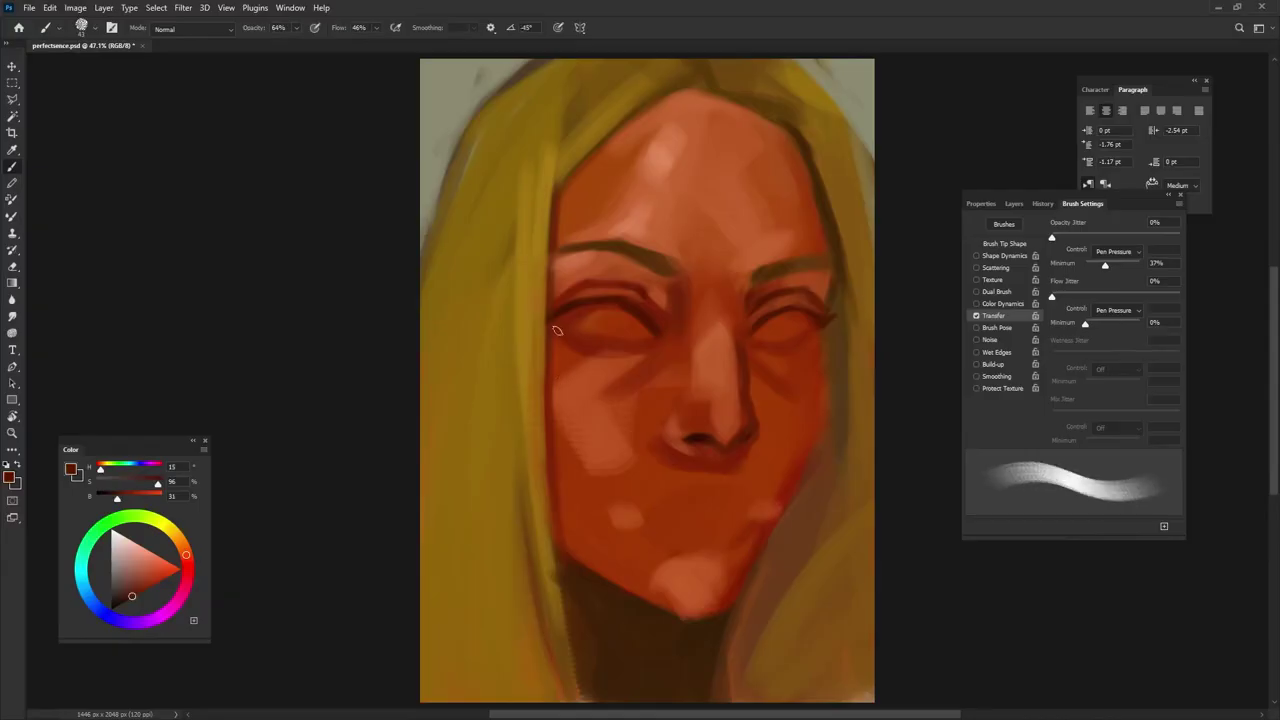
{"action": "mouse_move", "coordinate": [565, 338]}
{"action": "left_mouse_down"}
{"action": "mouse_move", "coordinate": [593, 351]}
{"action": "mouse_move", "coordinate": [608, 333]}
{"action": "left_mouse_up"}
{"action": "left_click", "coordinate": [634, 229], "text": "alt"}
{"action": "left_click", "coordinate": [590, 332], "text": "alt"}
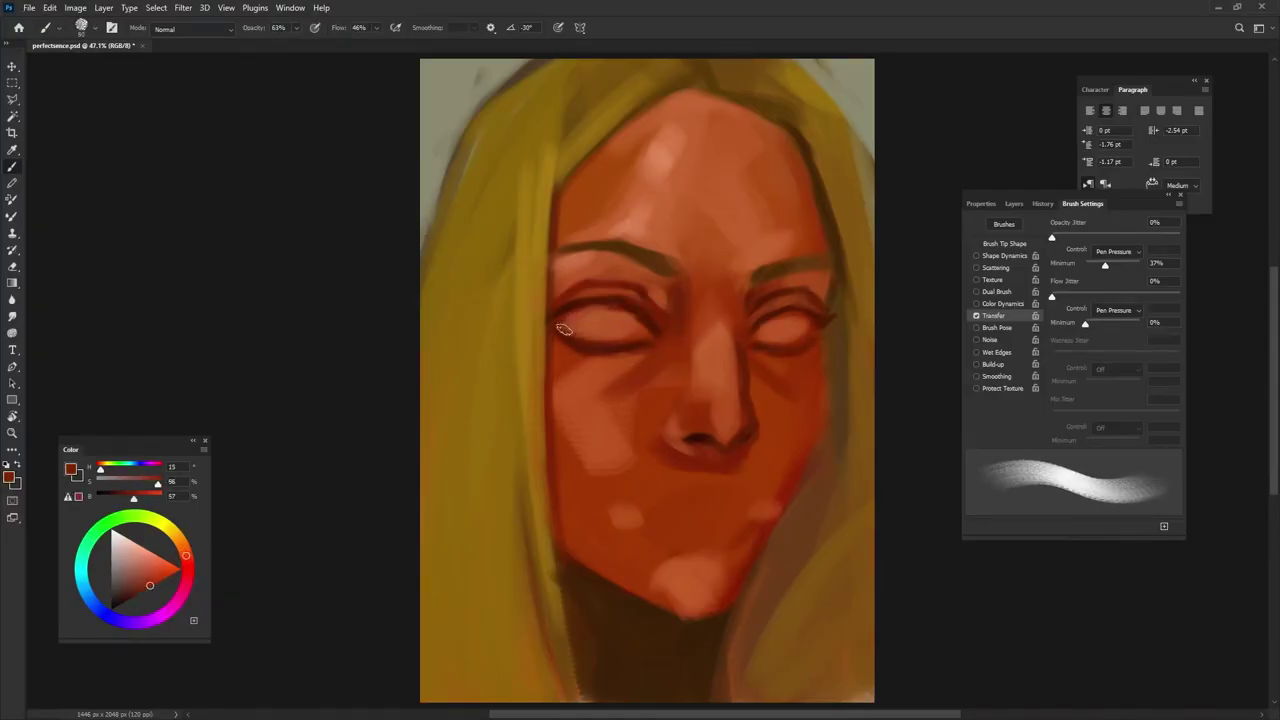
{"action": "left_click_drag", "start_coordinate": [760, 341], "coordinate": [786, 347]}
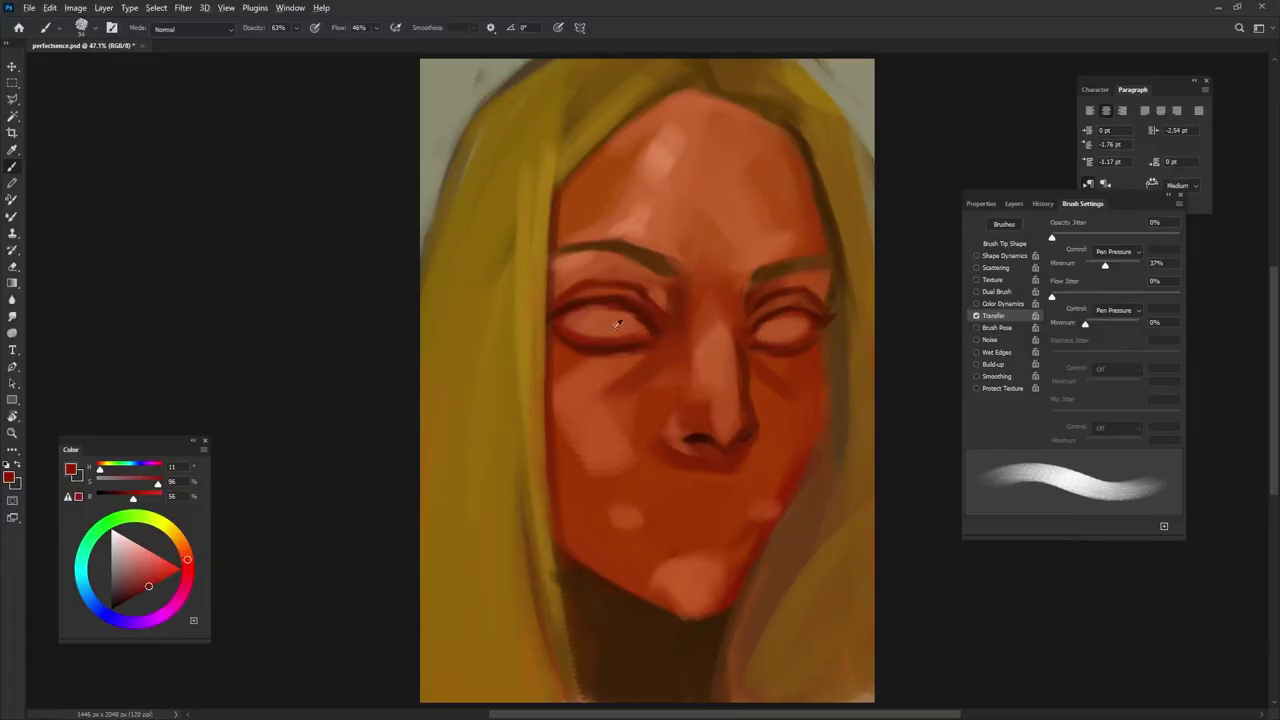
{"action": "left_click", "coordinate": [580, 332], "text": "alt"}
{"action": "left_click_drag", "start_coordinate": [580, 330], "coordinate": [628, 323]}
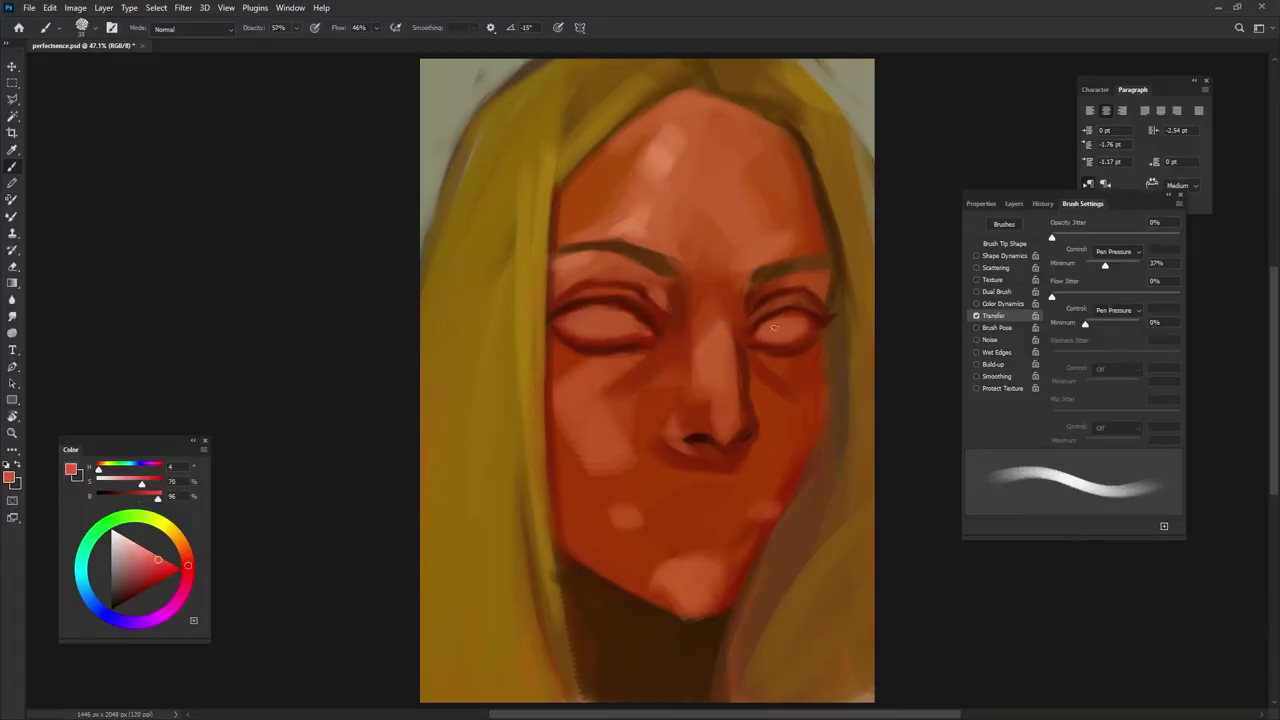
{"action": "left_click", "coordinate": [760, 230], "text": "alt"}
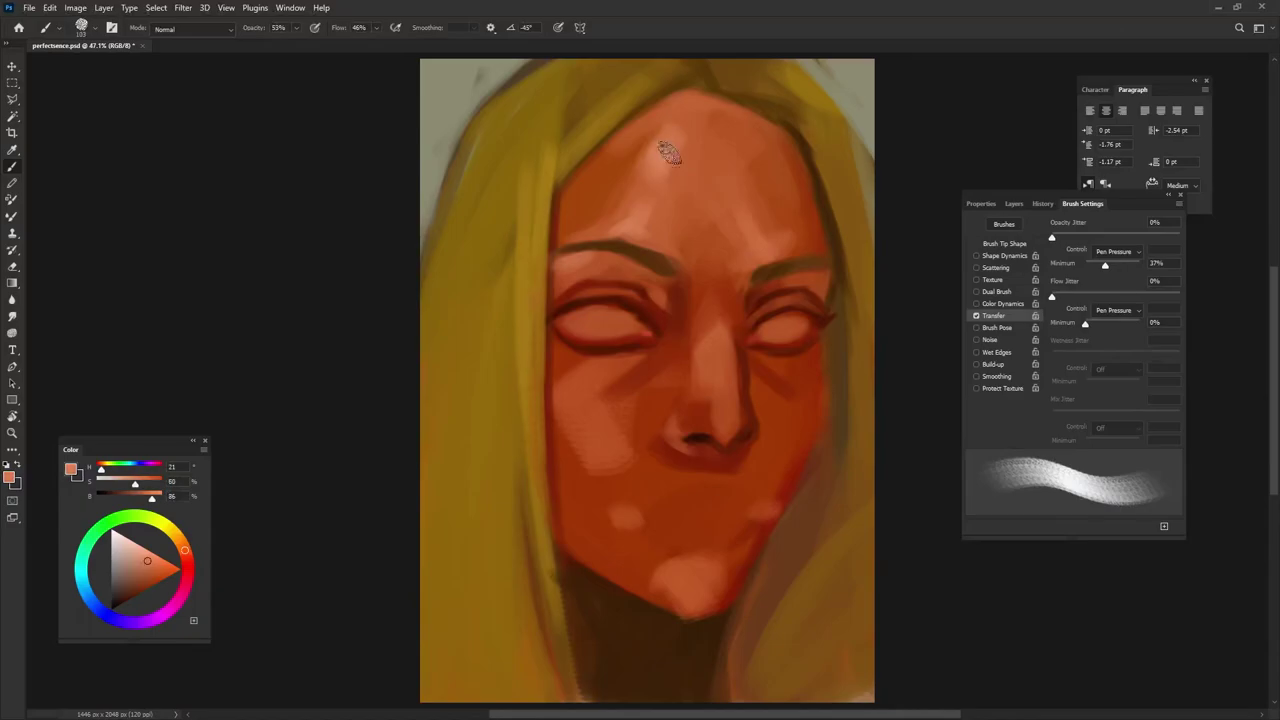
{"action": "left_click", "coordinate": [822, 186], "text": "alt"}
Brighten the hair with light yellow strands on the top, left and right edges.
{"action": "left_click", "coordinate": [671, 53], "text": "alt"}
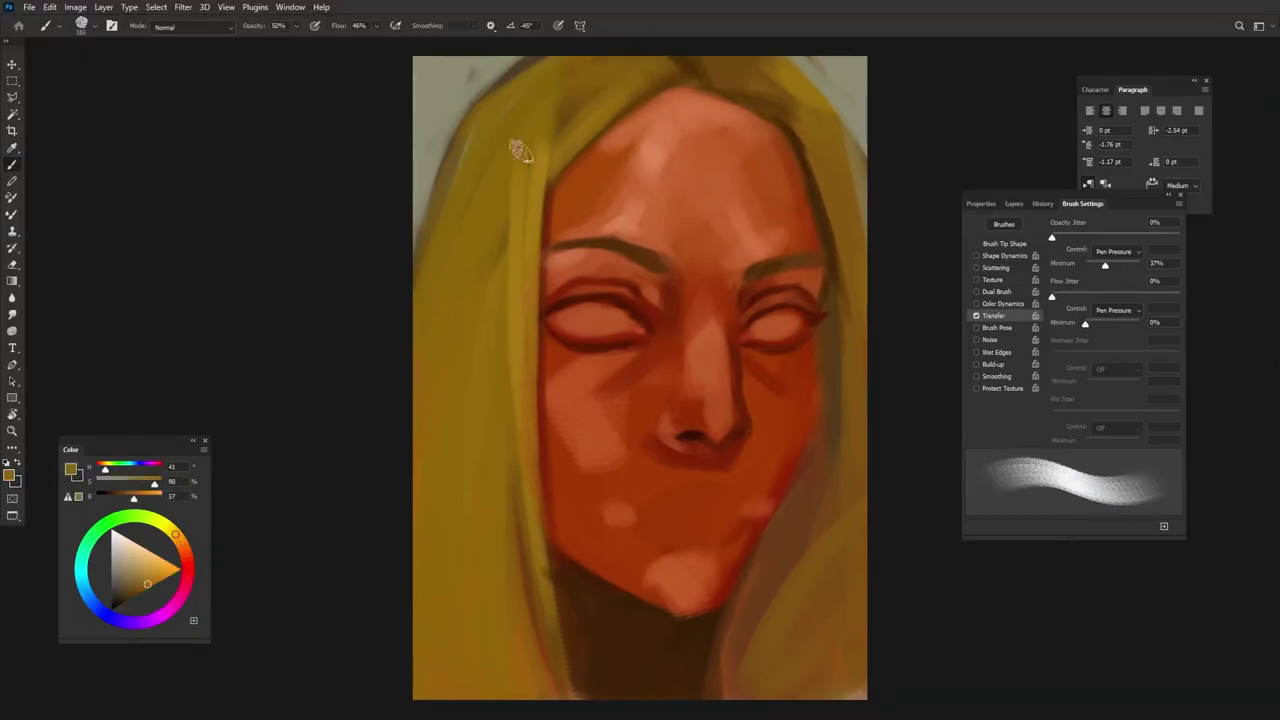
{"action": "left_click_drag", "start_coordinate": [612, 100], "coordinate": [558, 158]}
{"action": "left_click_drag", "start_coordinate": [632, 62], "coordinate": [560, 108]}
{"action": "mouse_move", "coordinate": [512, 234]}
{"action": "left_mouse_down"}
{"action": "mouse_move", "coordinate": [440, 284]}
{"action": "mouse_move", "coordinate": [437, 329]}
{"action": "left_mouse_up"}
{"action": "left_click", "coordinate": [460, 260], "text": "alt"}
{"action": "mouse_move", "coordinate": [742, 78]}
{"action": "left_mouse_down"}
{"action": "mouse_move", "coordinate": [765, 65]}
{"action": "mouse_move", "coordinate": [862, 195]}
{"action": "left_mouse_up"}
{"action": "left_click", "coordinate": [846, 320], "text": "alt"}
{"action": "left_click_drag", "start_coordinate": [846, 320], "coordinate": [852, 440]}
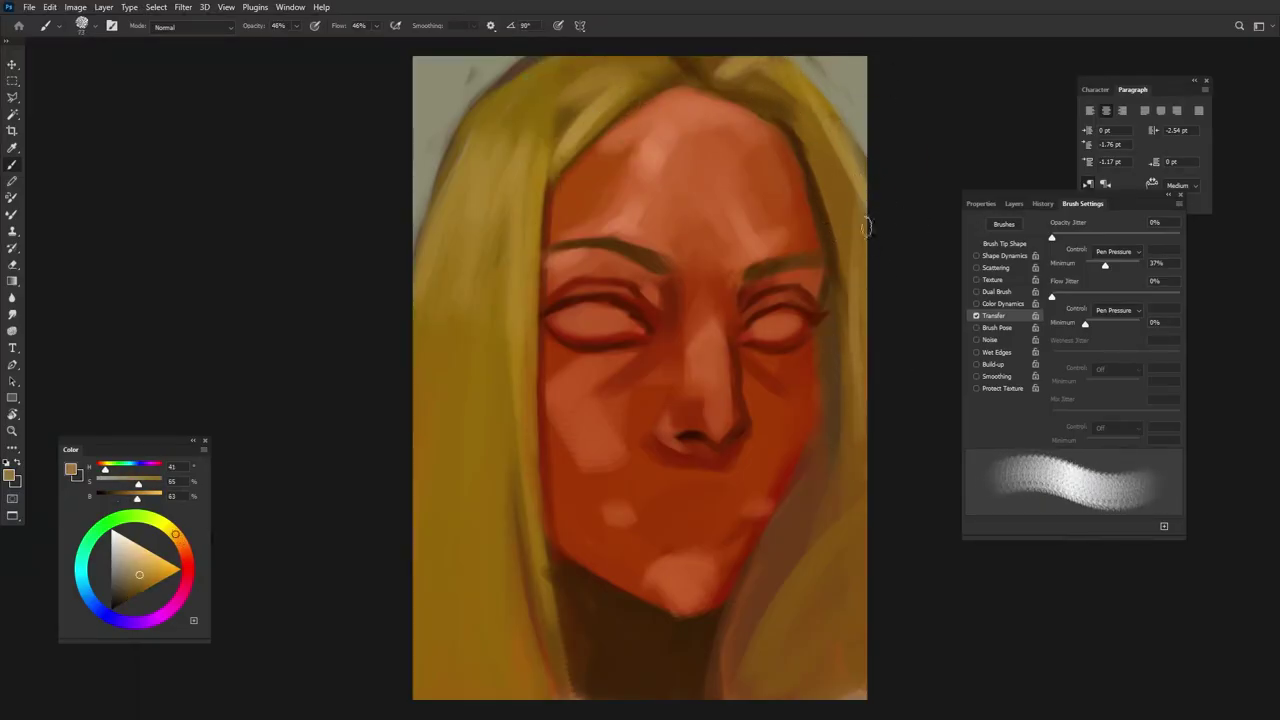
Lighten the right cheek and jaw edges and paint yellow hair along the left jaw.
{"action": "left_click", "coordinate": [798, 366], "text": "alt"}
{"action": "left_click", "coordinate": [722, 582], "text": "alt"}
{"action": "mouse_move", "coordinate": [815, 335]}
{"action": "left_mouse_down"}
{"action": "mouse_move", "coordinate": [812, 455]}
{"action": "mouse_move", "coordinate": [712, 612]}
{"action": "mouse_move", "coordinate": [548, 548]}
{"action": "left_mouse_up"}
{"action": "left_click", "coordinate": [536, 509], "text": "alt"}
{"action": "left_click_drag", "start_coordinate": [540, 390], "coordinate": [586, 614]}
{"action": "mouse_move", "coordinate": [538, 420]}
{"action": "left_mouse_down"}
{"action": "mouse_move", "coordinate": [610, 695]}
{"action": "mouse_move", "coordinate": [605, 678]}
{"action": "left_mouse_up"}
Add a dark red shadow under the left eye and soften it with lighter strokes.
{"action": "left_click", "coordinate": [604, 333], "text": "alt"}
{"action": "mouse_move", "coordinate": [555, 368]}
{"action": "left_mouse_down"}
{"action": "mouse_move", "coordinate": [620, 386]}
{"action": "mouse_move", "coordinate": [652, 366]}
{"action": "left_mouse_up"}
{"action": "left_click", "coordinate": [572, 372], "text": "alt"}
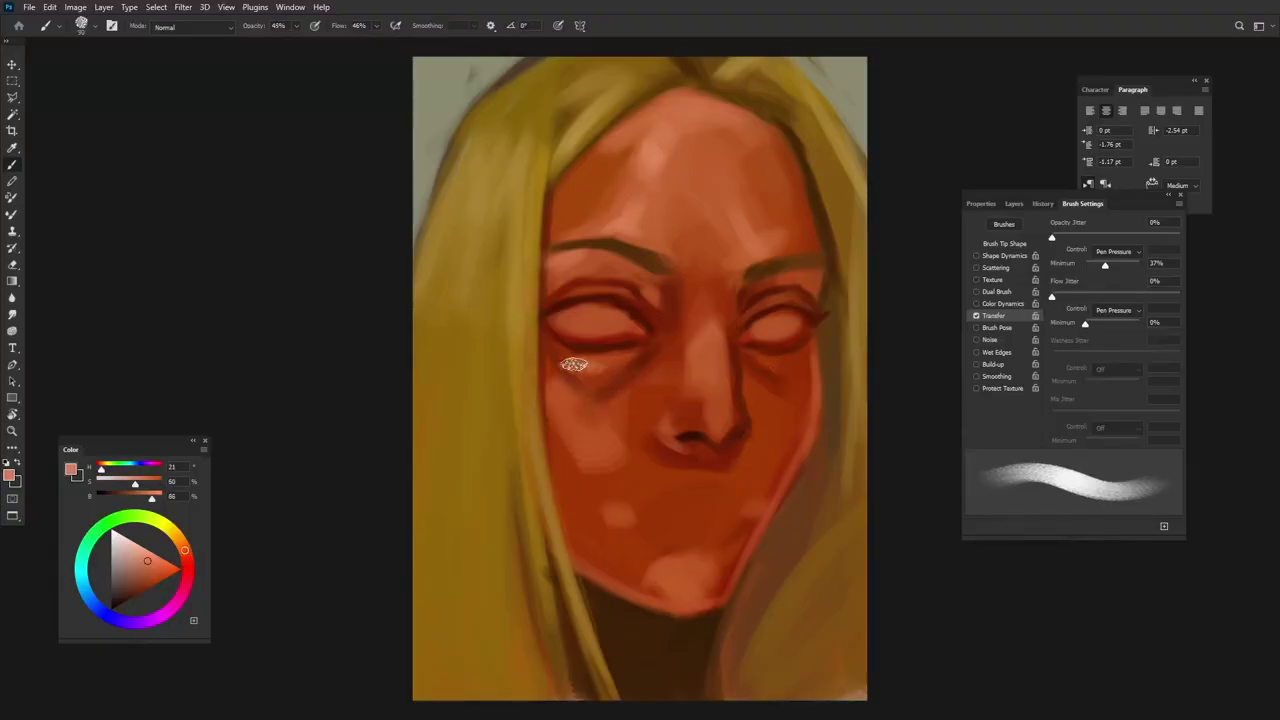
{"action": "mouse_move", "coordinate": [560, 360]}
{"action": "left_mouse_down"}
{"action": "mouse_move", "coordinate": [570, 412]}
{"action": "mouse_move", "coordinate": [662, 347]}
{"action": "left_mouse_up"}
{"action": "left_click", "coordinate": [654, 357], "text": "alt"}
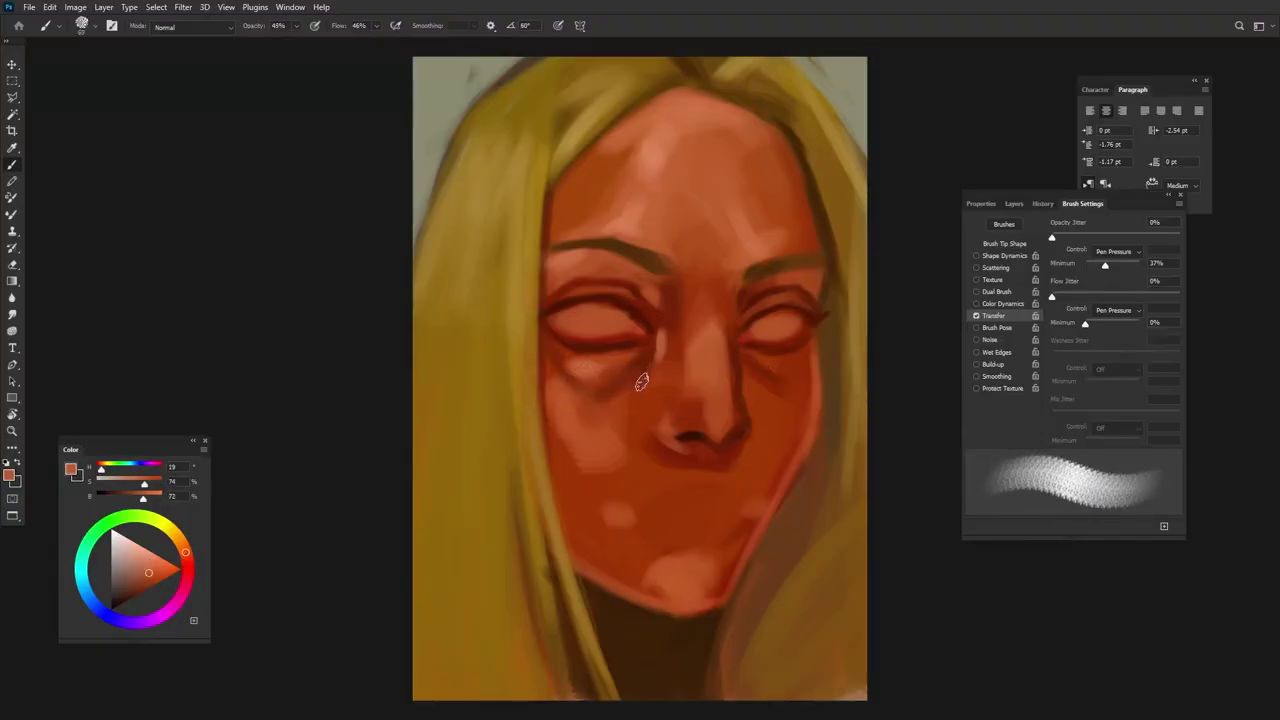
Paint light orange strokes down the nose bridge and highlight the left eyelid.
{"action": "left_click", "coordinate": [765, 310], "text": "alt"}
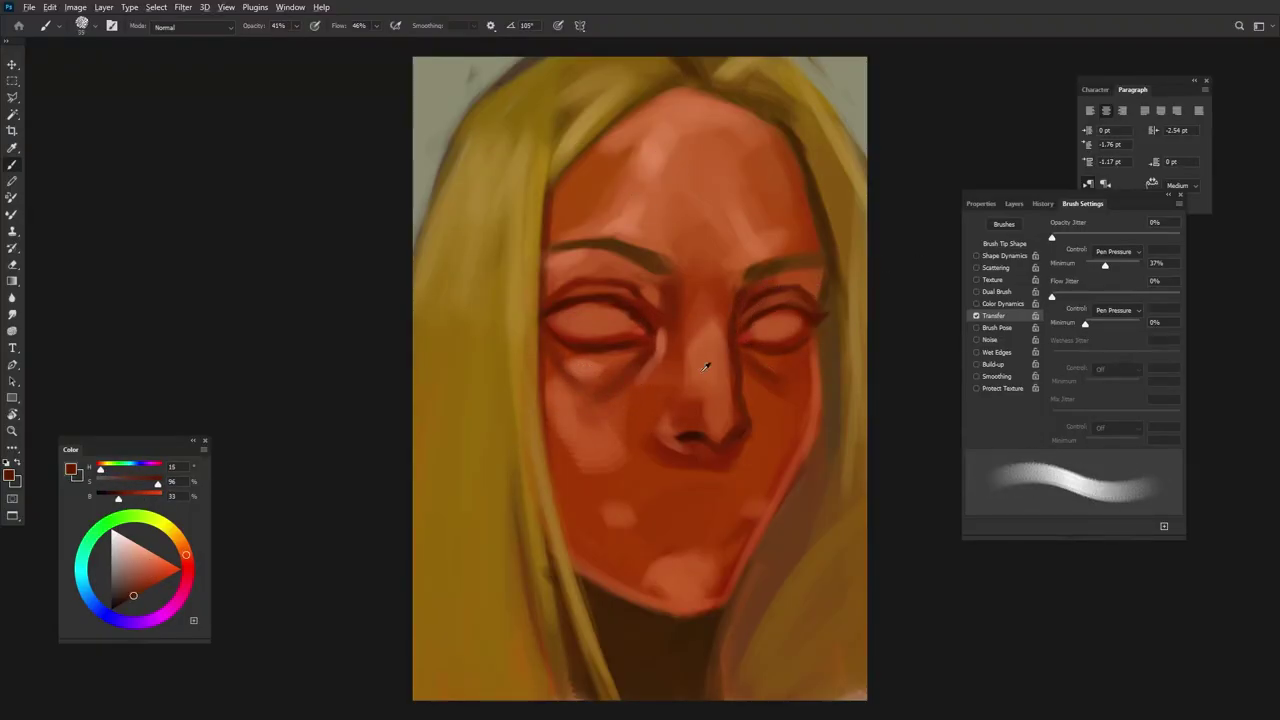
{"action": "left_click", "coordinate": [705, 400], "text": "alt"}
{"action": "left_click_drag", "start_coordinate": [740, 315], "coordinate": [722, 338]}
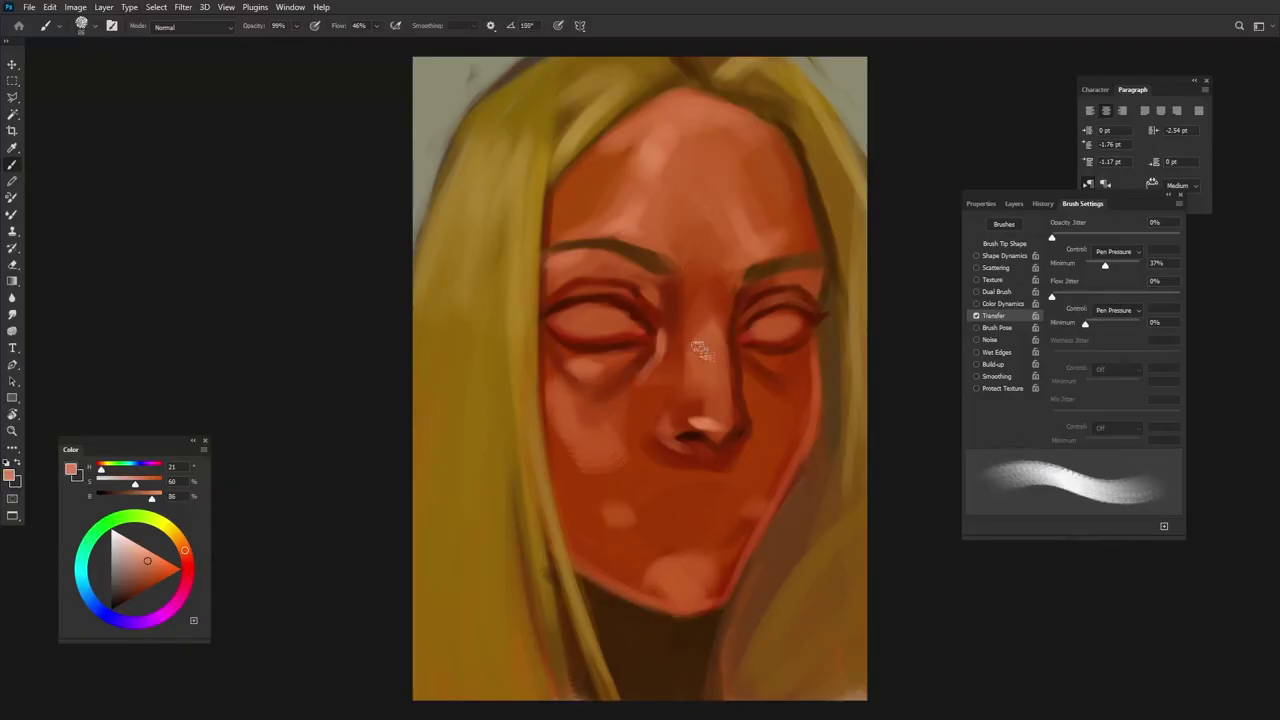
{"action": "left_click_drag", "start_coordinate": [705, 280], "coordinate": [703, 370]}
{"action": "left_click", "coordinate": [727, 405], "text": "alt"}
{"action": "left_click", "coordinate": [709, 428], "text": "alt"}
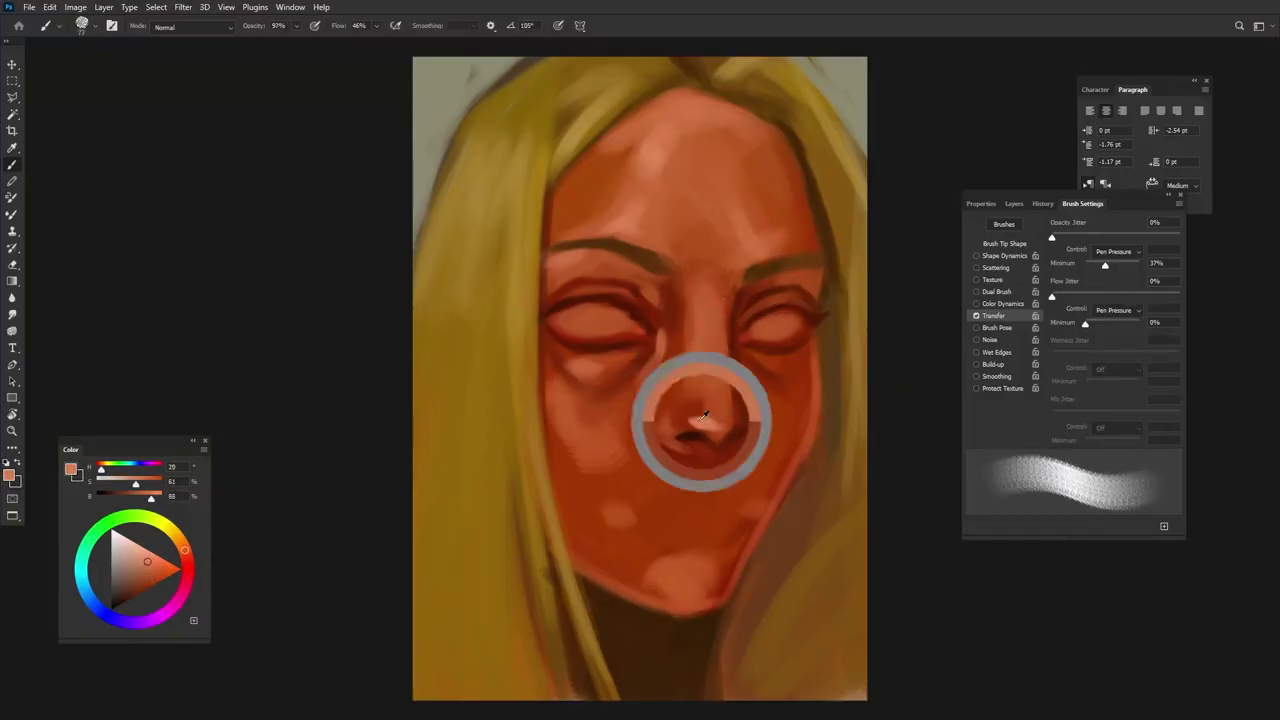
{"action": "left_click_drag", "start_coordinate": [592, 318], "coordinate": [628, 322]}
Paint a red blush across the left cheek.
{"action": "left_click_drag", "start_coordinate": [600, 410], "coordinate": [625, 480]}
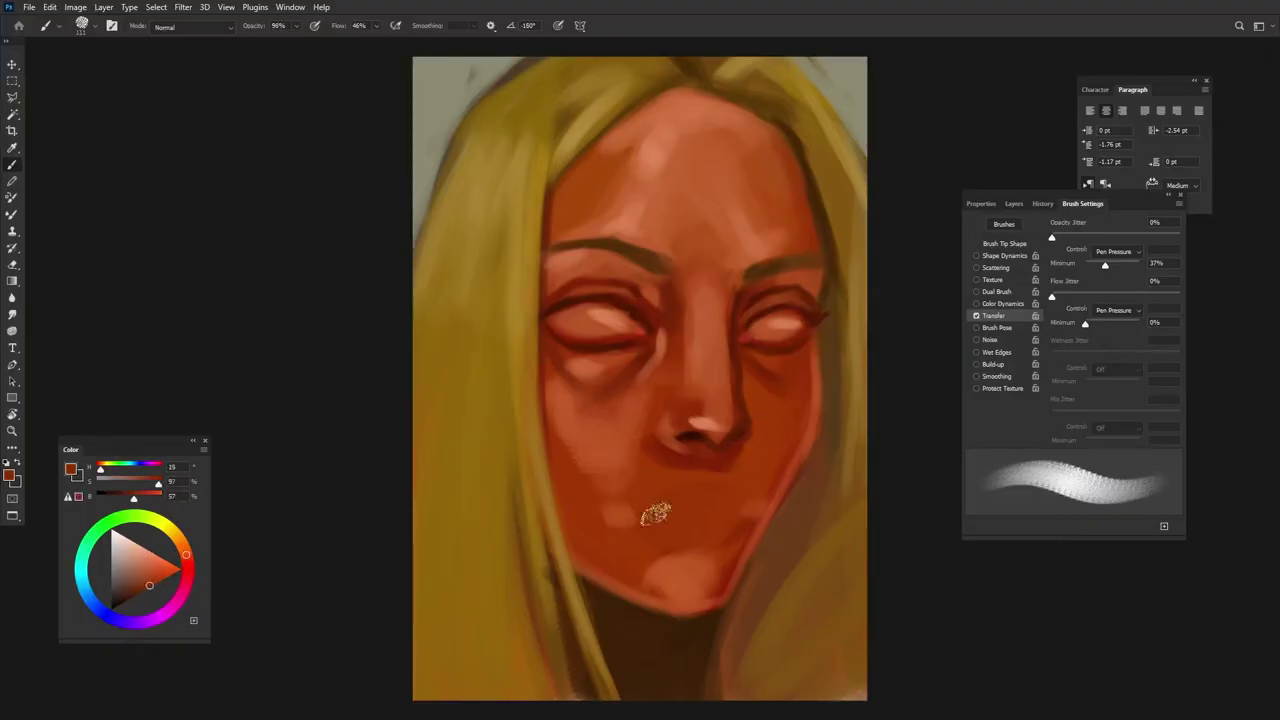
{"action": "mouse_move", "coordinate": [560, 410]}
{"action": "left_mouse_down"}
{"action": "mouse_move", "coordinate": [610, 485]}
{"action": "mouse_move", "coordinate": [640, 470]}
{"action": "left_mouse_up"}
{"action": "left_click", "coordinate": [617, 131], "text": "alt"}
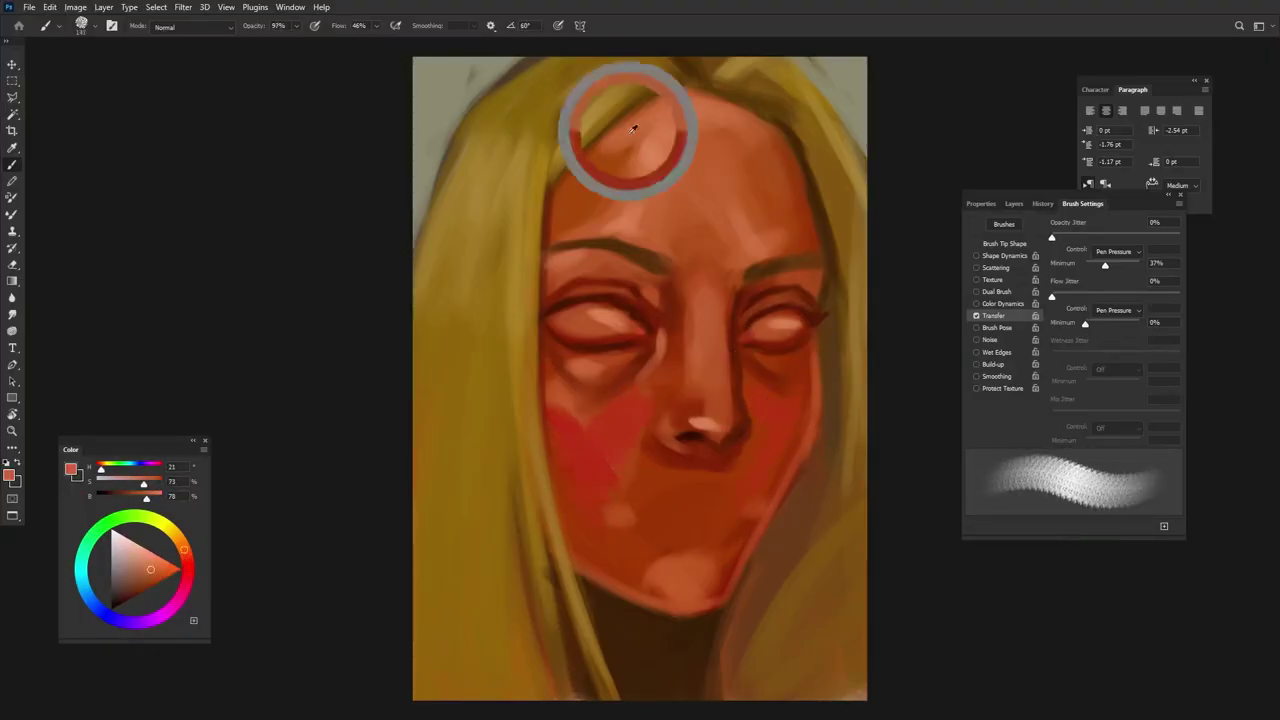
{"action": "left_click", "coordinate": [651, 433], "text": "alt"}
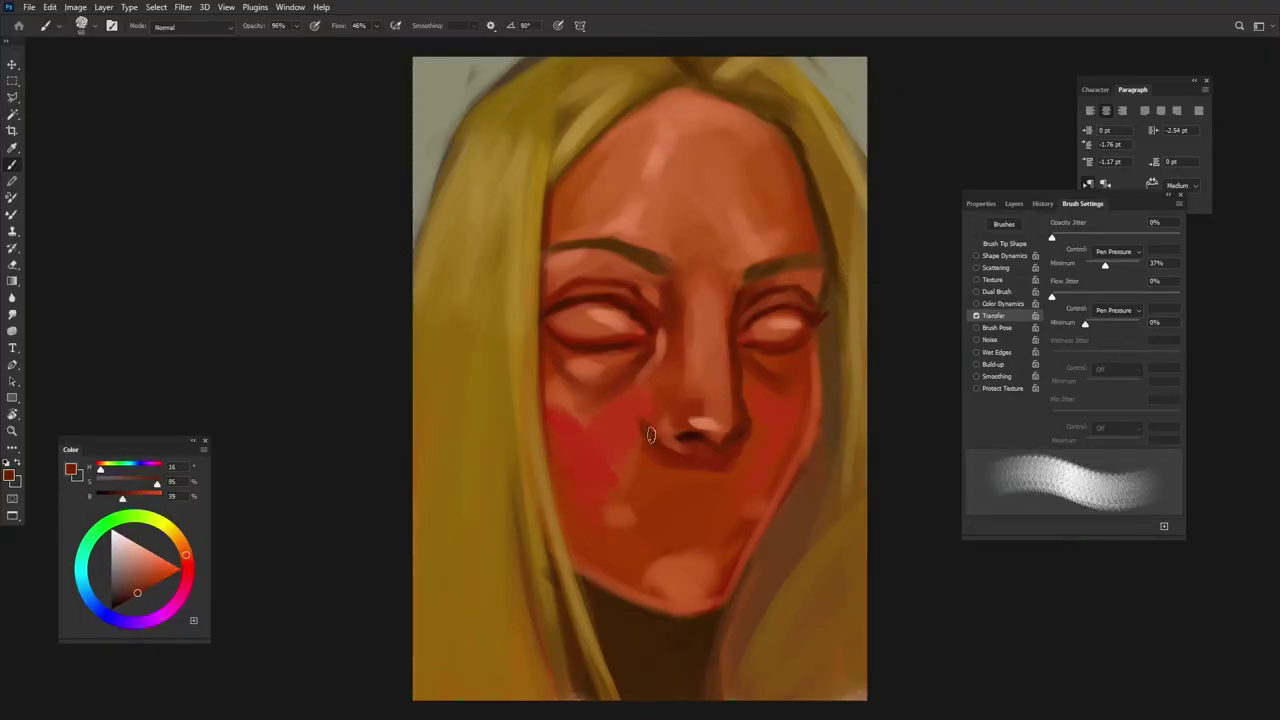
{"action": "left_click", "coordinate": [632, 400], "text": "alt"}
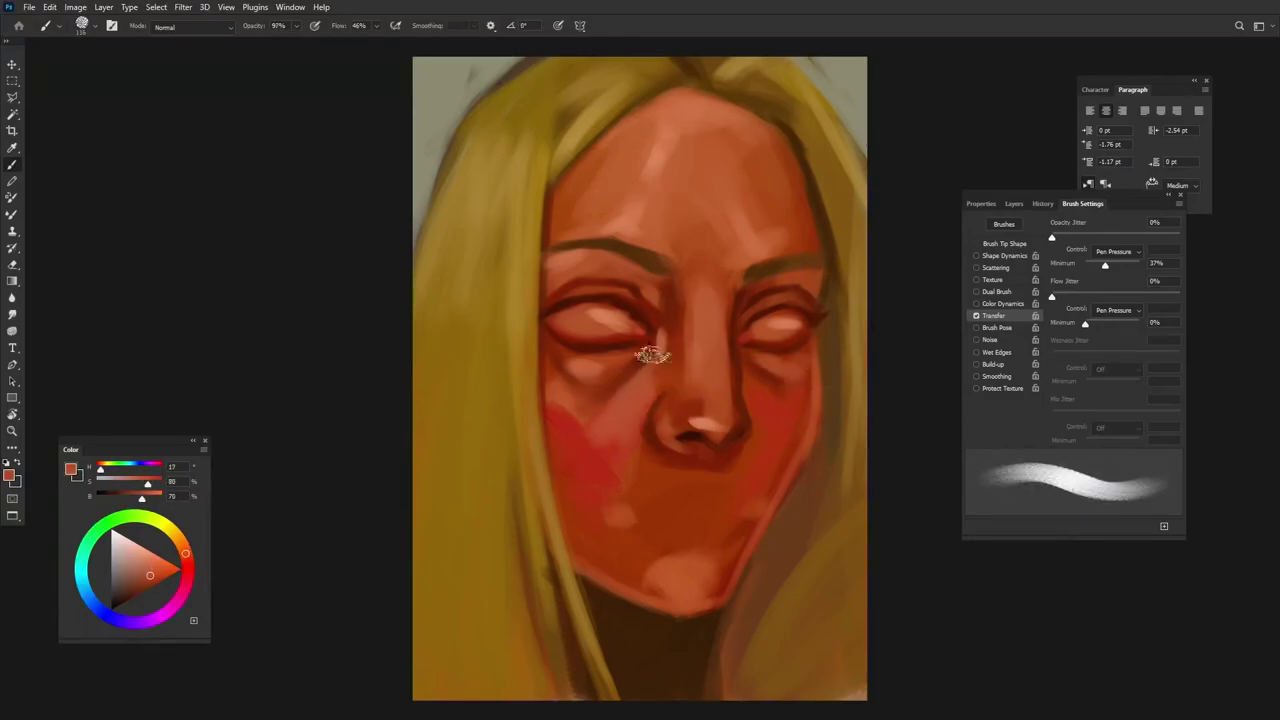
Highlight the nose tip and beneath the nostrils with a light skin tone.
{"action": "left_click", "coordinate": [760, 342], "text": "alt"}
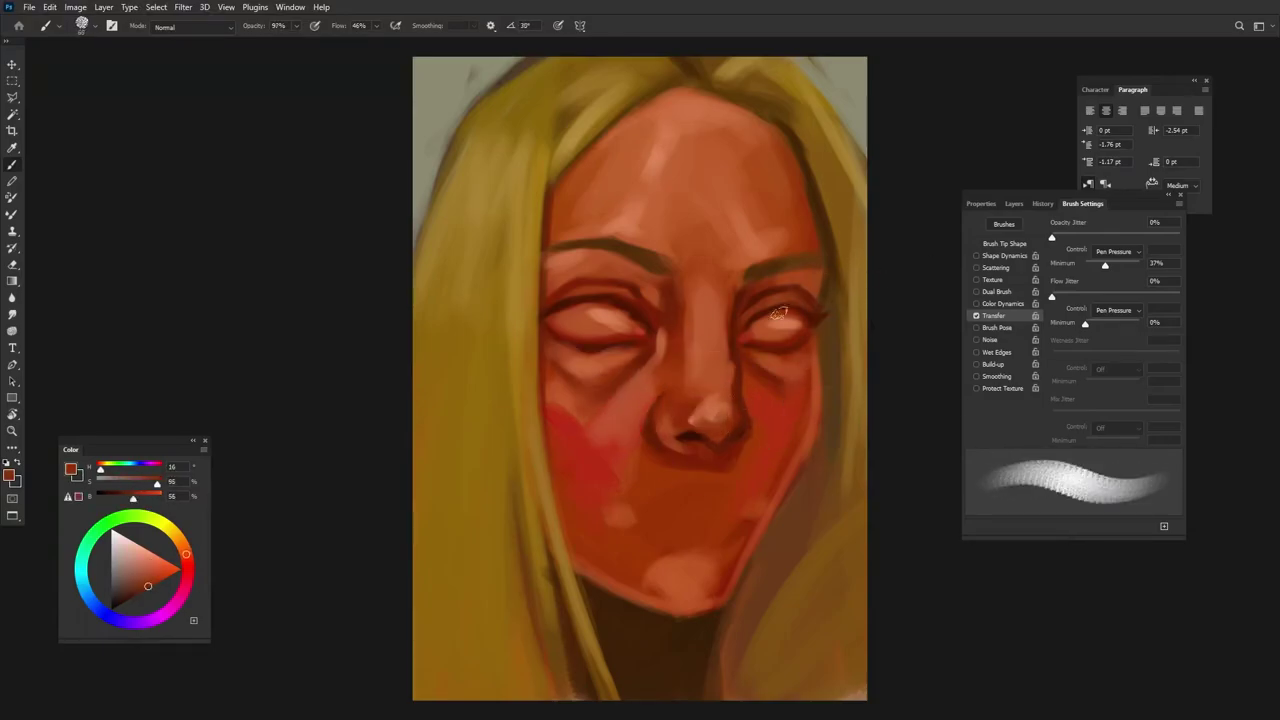
{"action": "left_click", "coordinate": [700, 371], "text": "alt"}
{"action": "mouse_move", "coordinate": [690, 420]}
{"action": "left_mouse_down"}
{"action": "mouse_move", "coordinate": [702, 410]}
{"action": "mouse_move", "coordinate": [728, 456]}
{"action": "mouse_move", "coordinate": [738, 447]}
{"action": "mouse_move", "coordinate": [732, 470]}
{"action": "mouse_move", "coordinate": [778, 490]}
{"action": "left_mouse_up"}
{"action": "left_click", "coordinate": [760, 418], "text": "alt"}
Paint dark diagonal strokes under the eyes across both cheeks.
{"action": "left_click", "coordinate": [771, 443], "text": "alt"}
{"action": "mouse_move", "coordinate": [575, 365]}
{"action": "left_mouse_down"}
{"action": "mouse_move", "coordinate": [612, 395]}
{"action": "mouse_move", "coordinate": [600, 480]}
{"action": "left_mouse_up"}
{"action": "left_click", "coordinate": [786, 428], "text": "alt"}
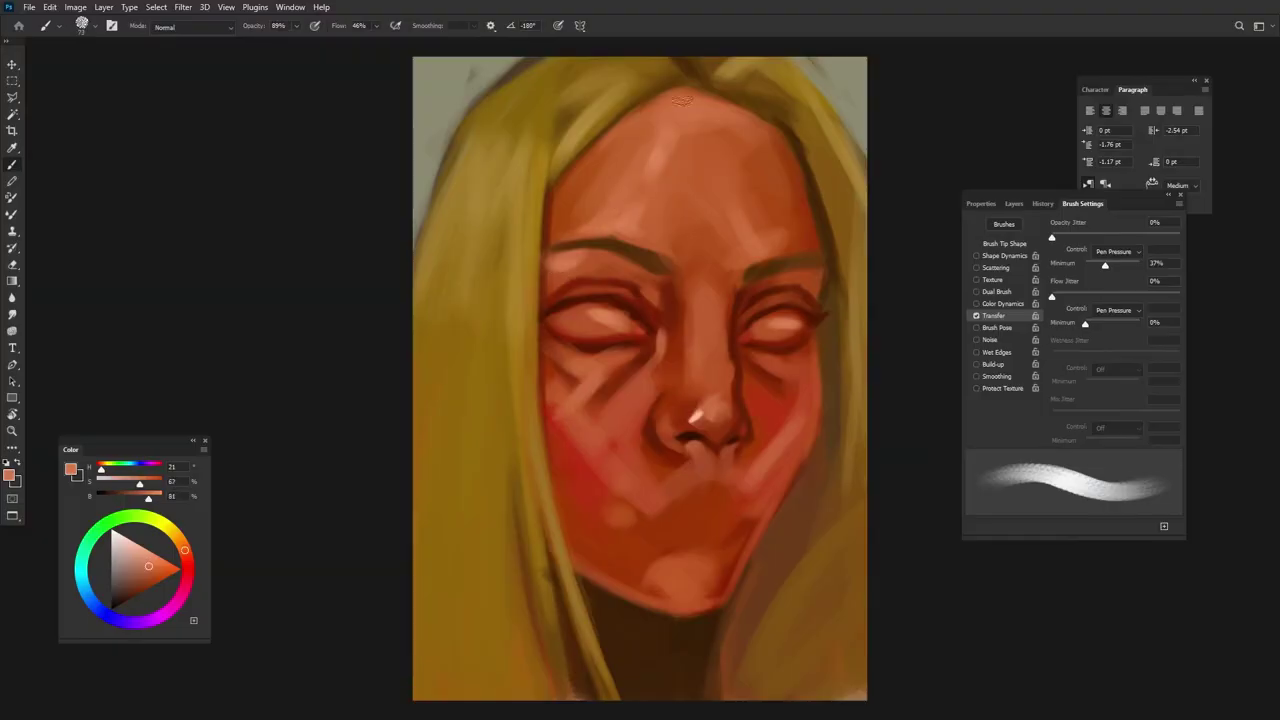
{"action": "left_click", "coordinate": [773, 301], "text": "alt"}
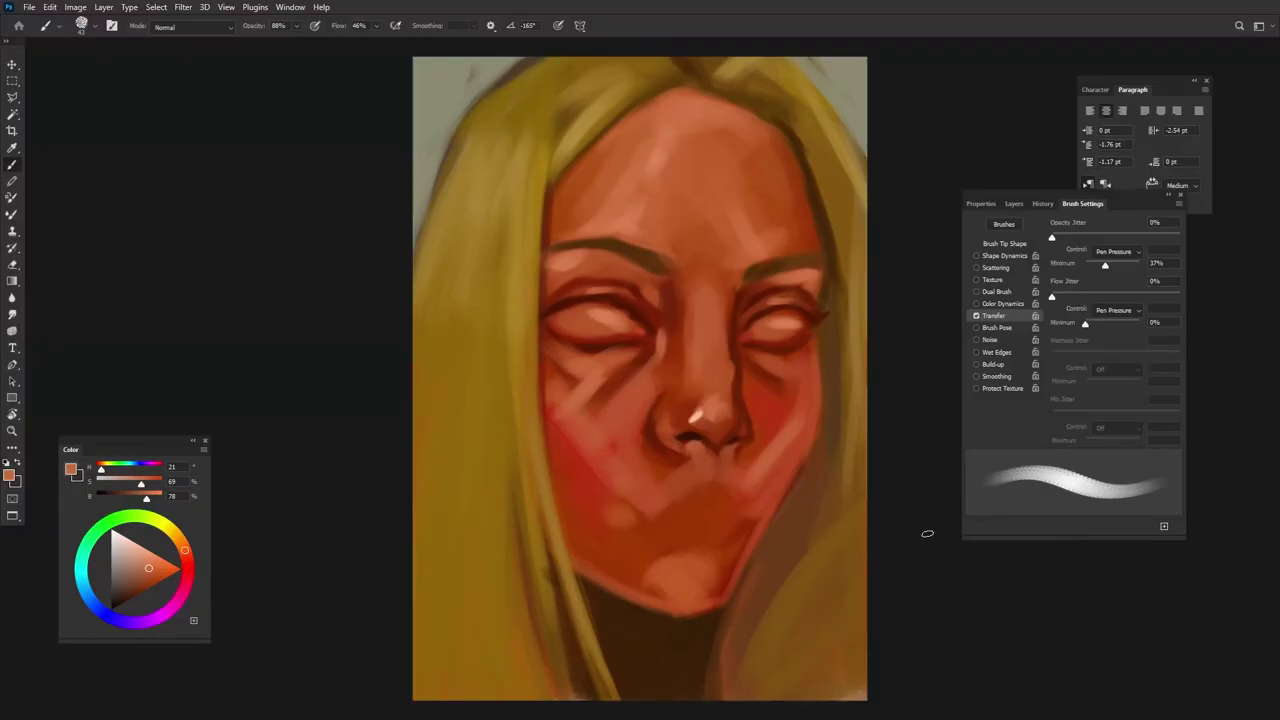
Sample cheek colours and paint a lighter stroke along the right cheek and jaw.
{"action": "left_click", "coordinate": [640, 286], "text": "alt"}
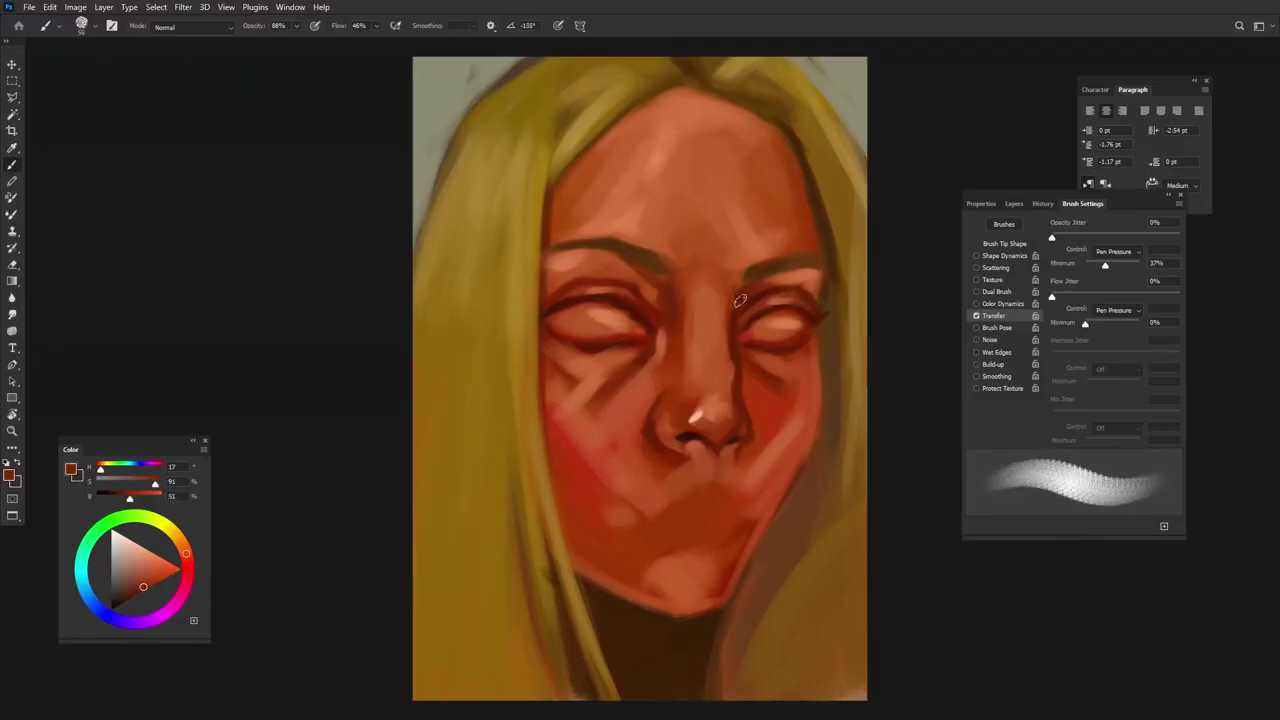
{"action": "left_click", "coordinate": [650, 427], "text": "alt"}
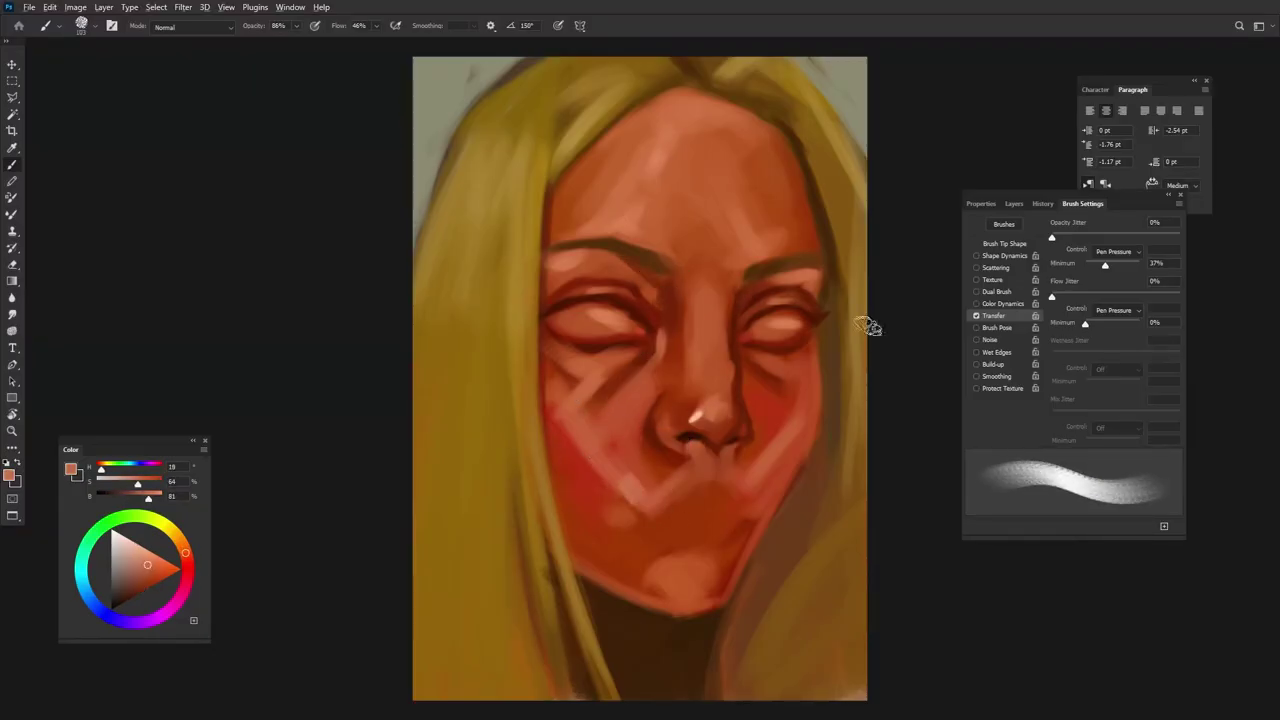
{"action": "left_click", "coordinate": [800, 405], "text": "alt"}
{"action": "left_click_drag", "start_coordinate": [808, 422], "coordinate": [760, 495]}
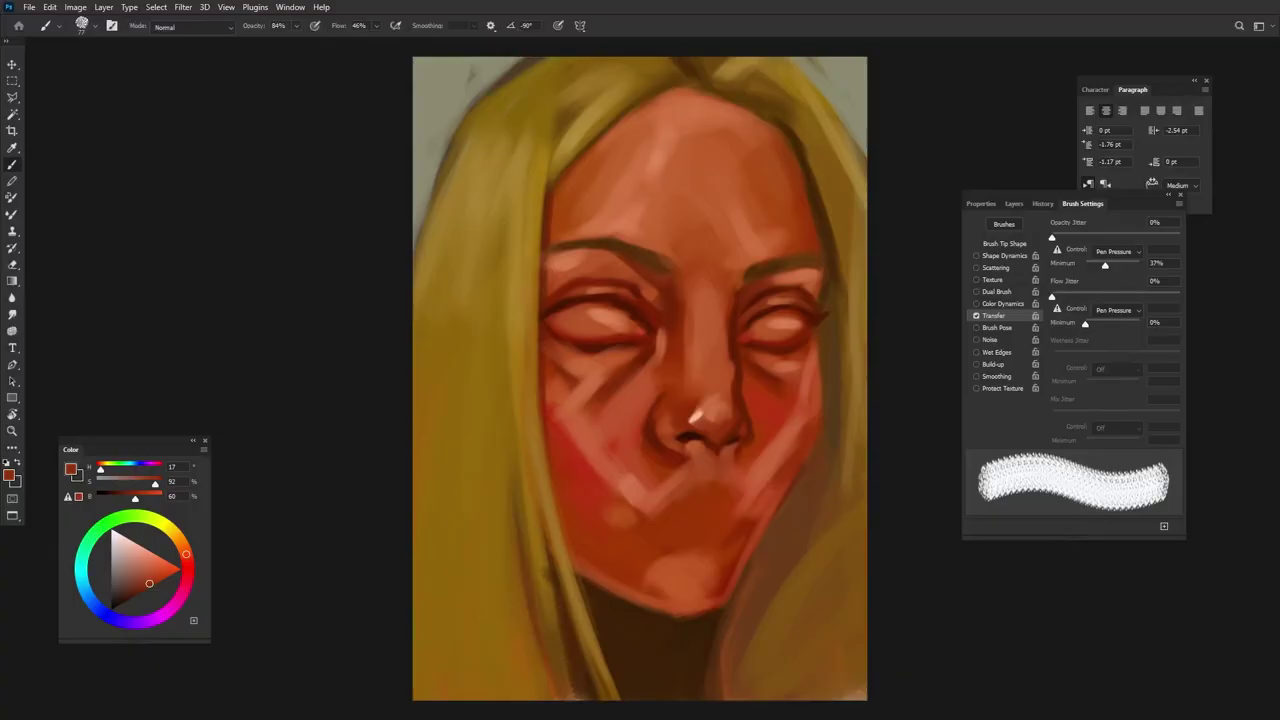
{"action": "left_click", "coordinate": [690, 360], "text": "alt"}
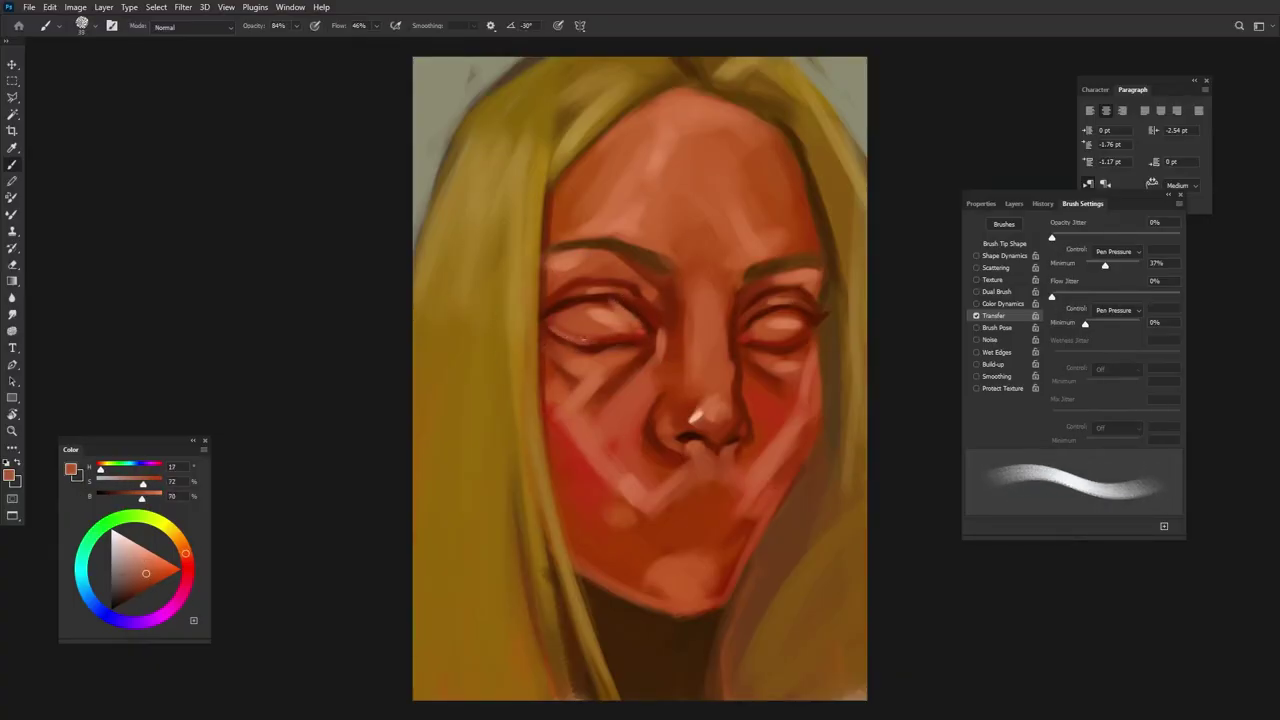
Sample dark red and skin orange, then smooth the right cheek with small blended warm strokes.
{"action": "left_click", "coordinate": [605, 300], "text": "alt"}
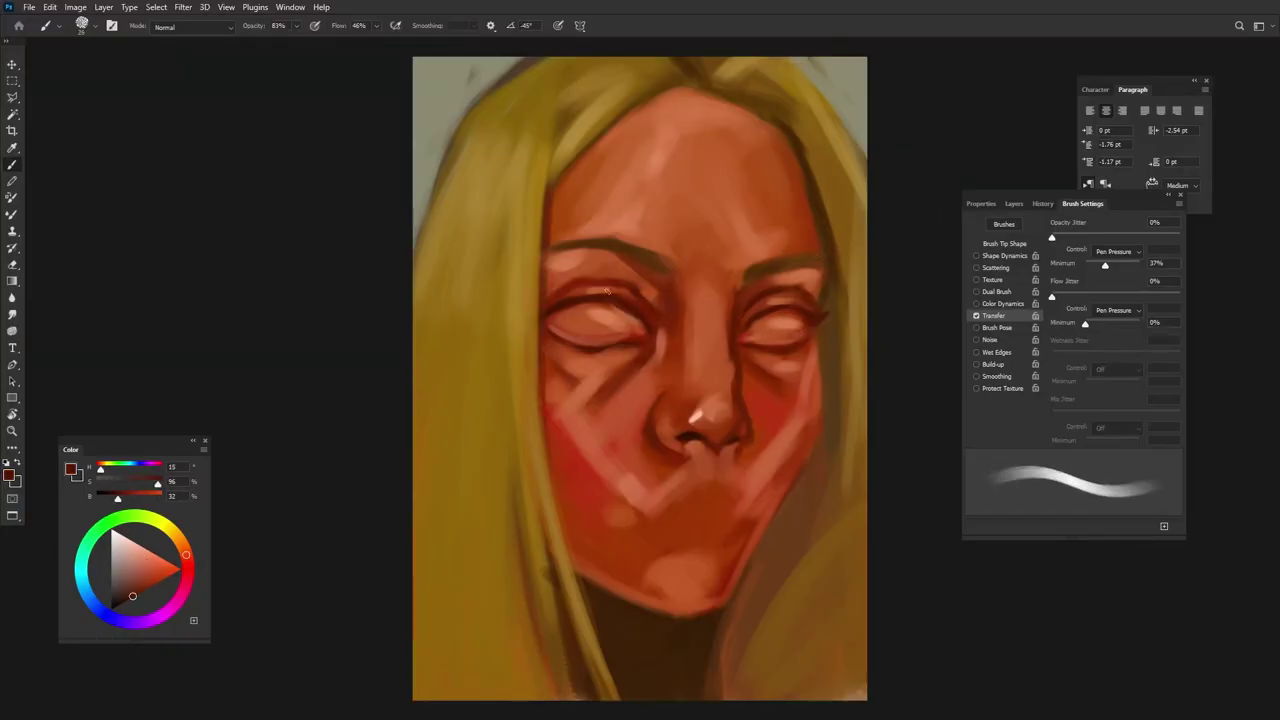
{"action": "left_click", "coordinate": [645, 445], "text": "alt"}
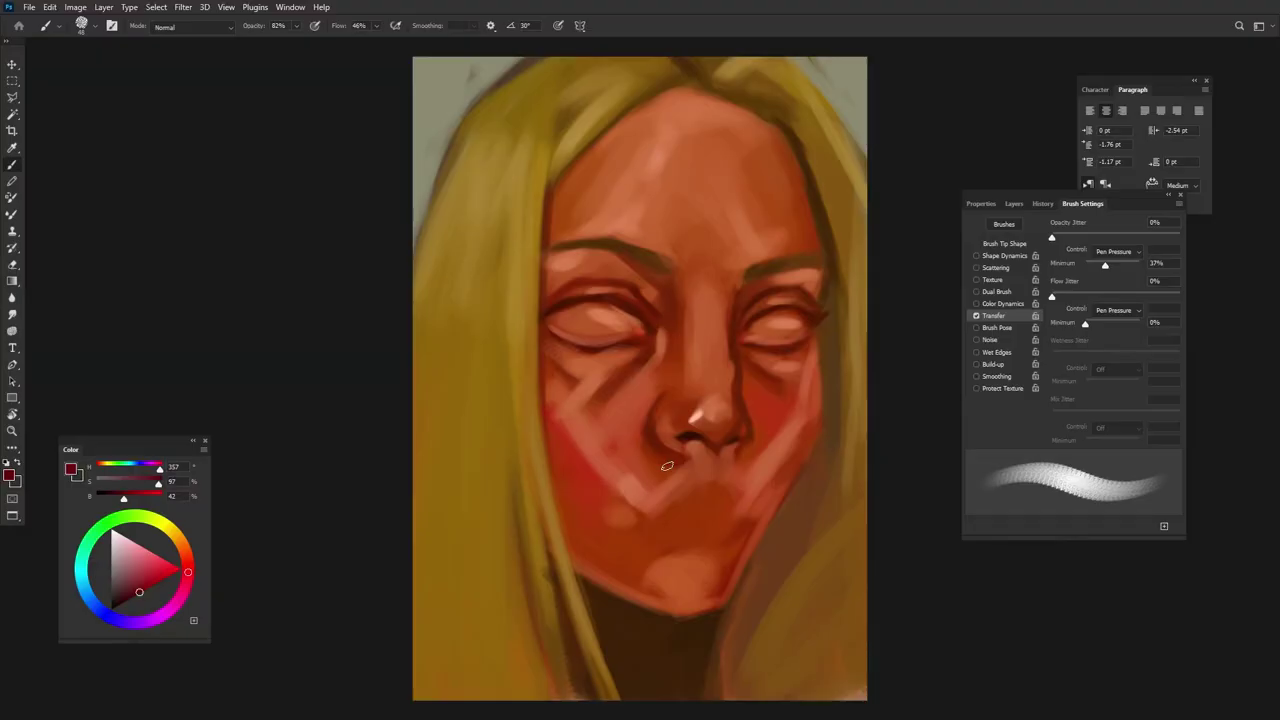
{"action": "left_click", "coordinate": [818, 388], "text": "alt"}
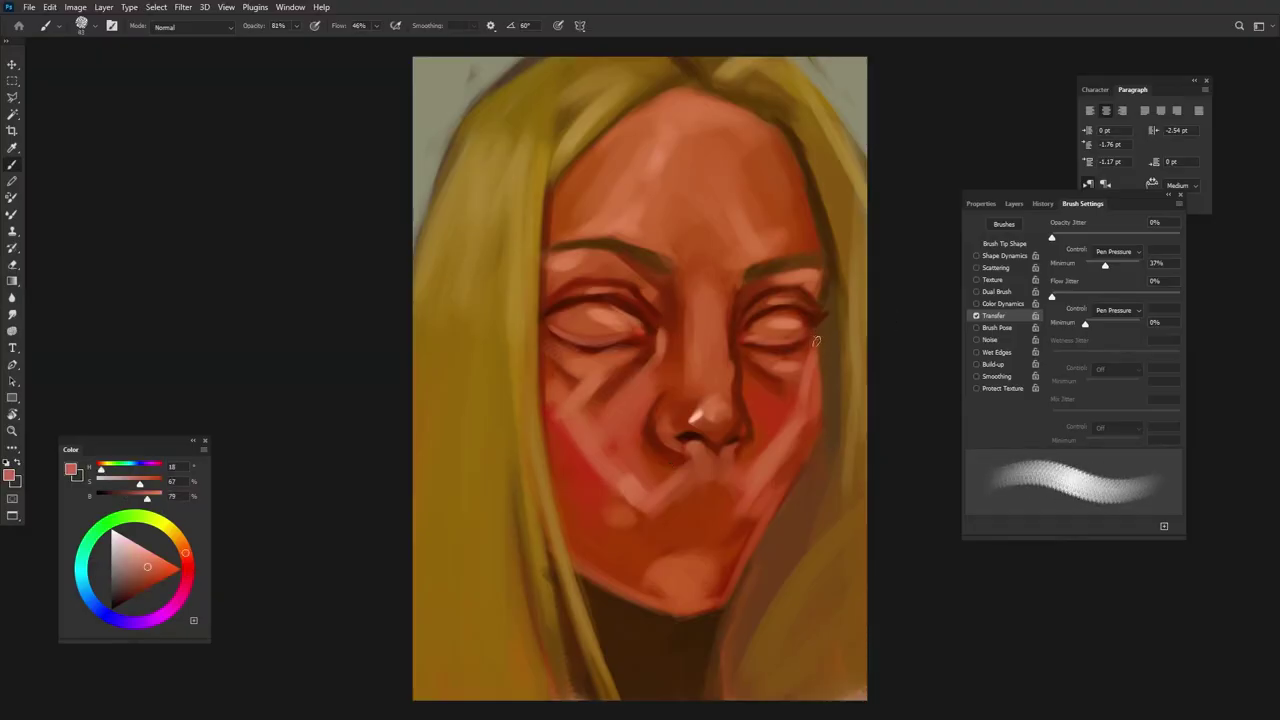
{"action": "left_click_drag", "start_coordinate": [806, 438], "coordinate": [740, 595]}
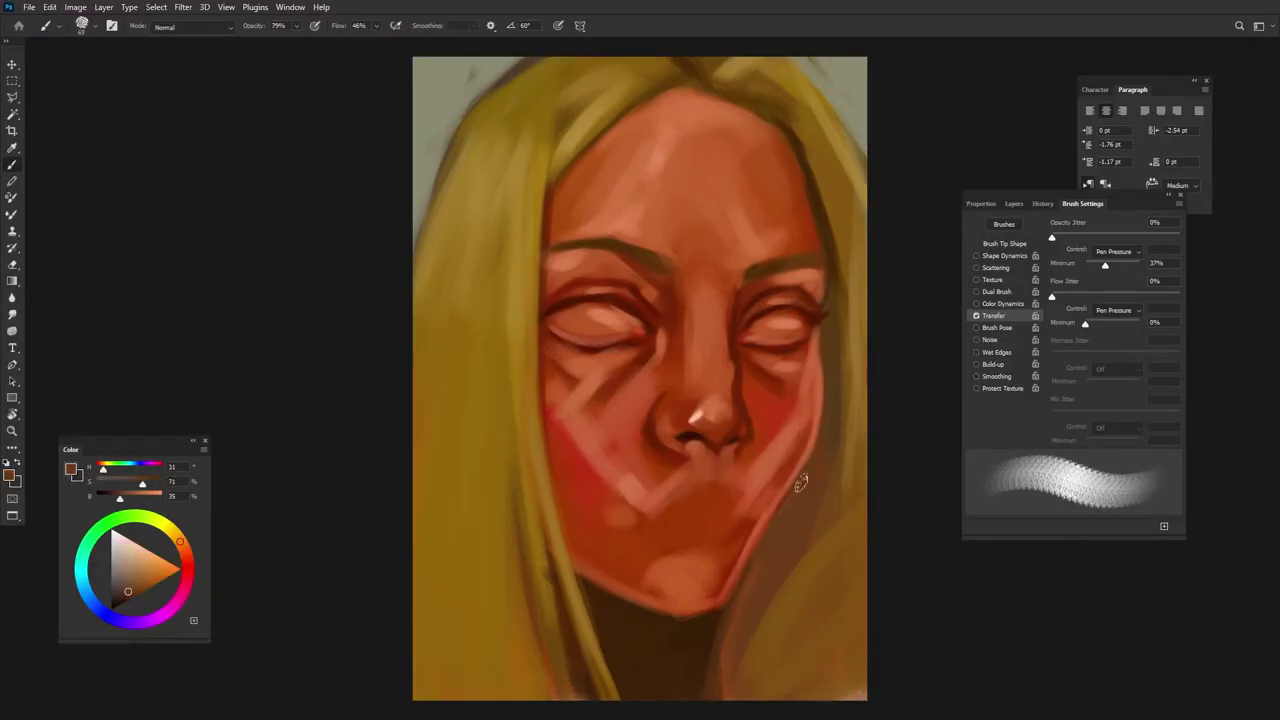
{"action": "left_click", "coordinate": [803, 480], "text": "alt"}
{"action": "left_click", "coordinate": [783, 402], "text": "alt"}
{"action": "left_click", "coordinate": [728, 338], "text": "alt"}
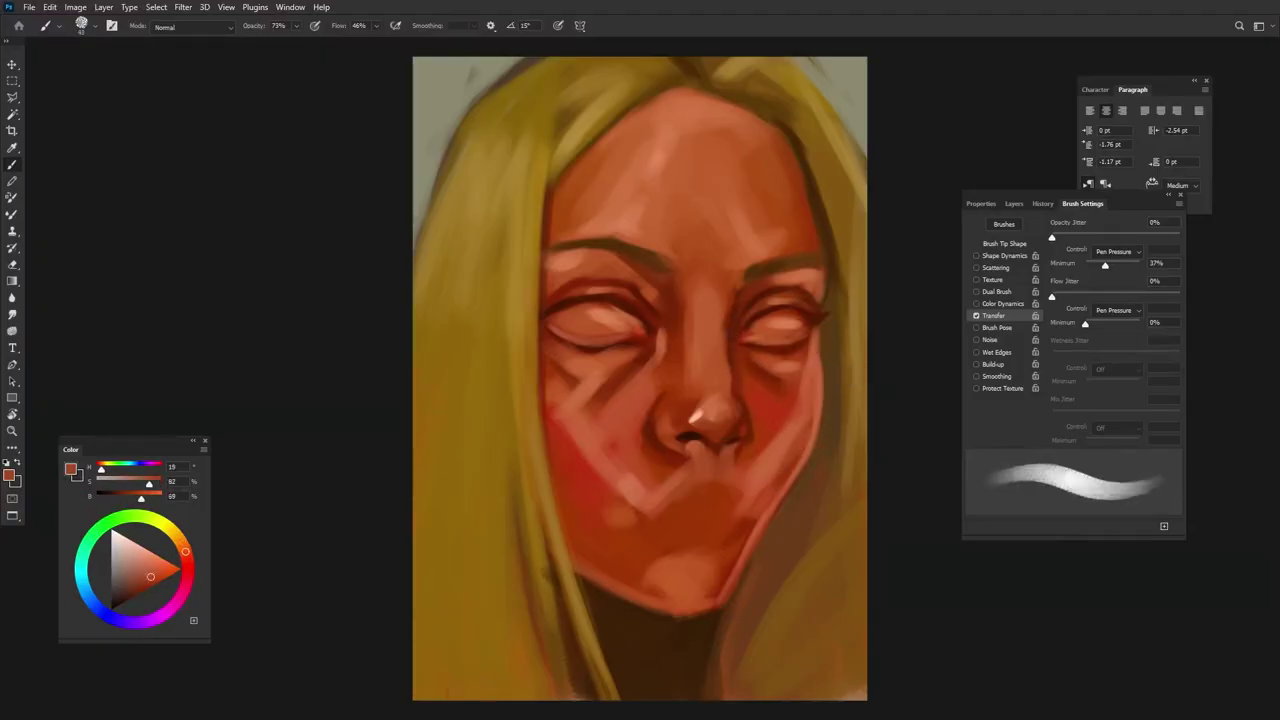
{"action": "left_click", "coordinate": [680, 352], "text": "alt"}
Paint deep red strokes along the lower lip, extending them to the right.
{"action": "left_click", "coordinate": [645, 517], "text": "alt"}
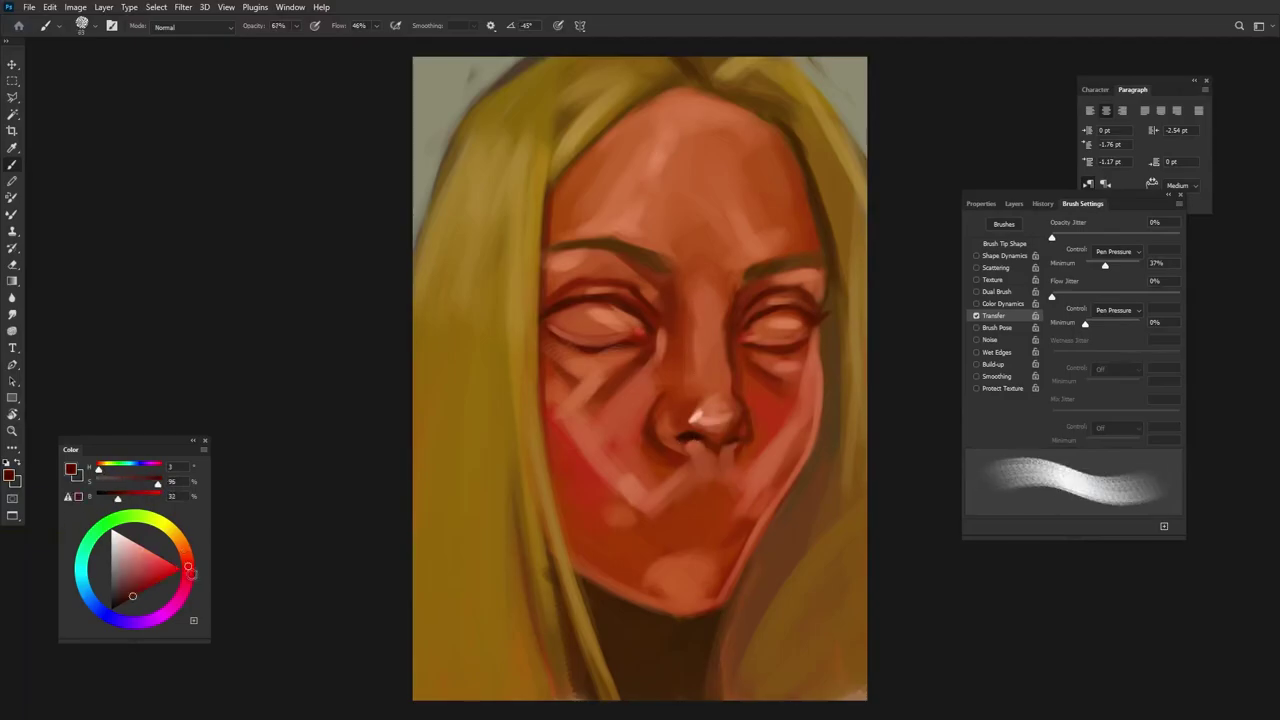
{"action": "left_click_drag", "start_coordinate": [642, 516], "coordinate": [664, 524]}
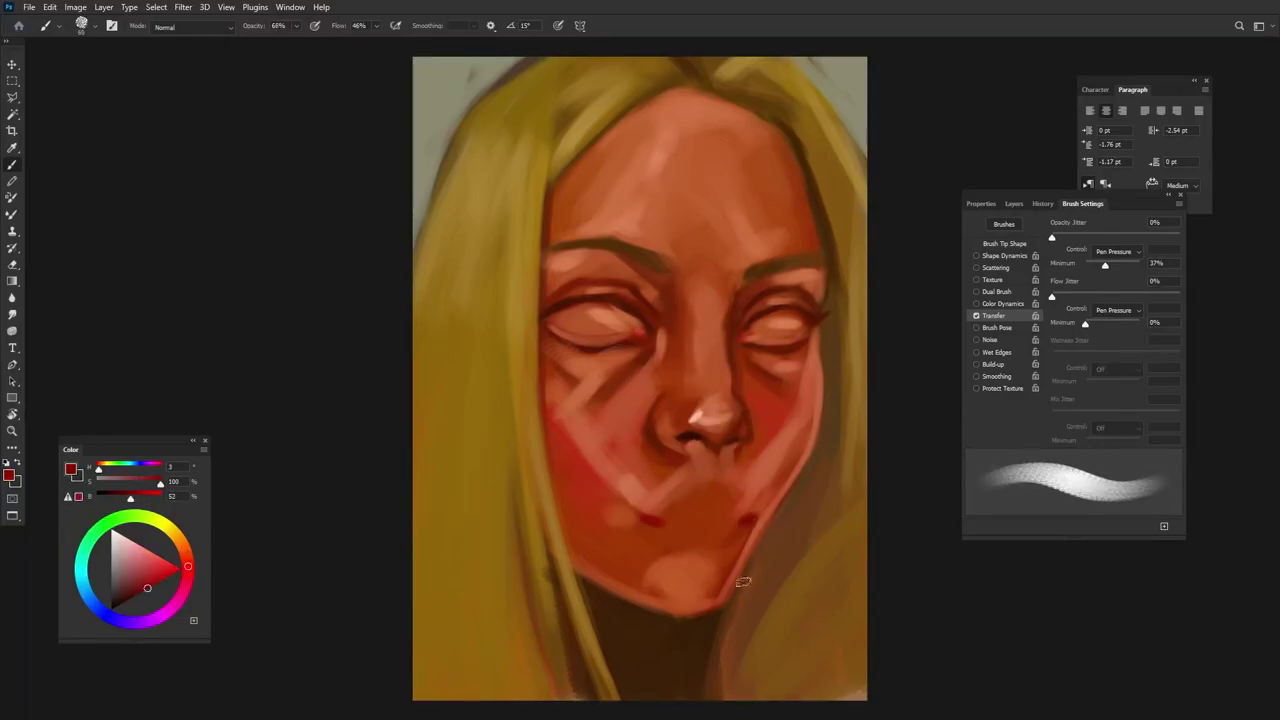
{"action": "left_click", "coordinate": [809, 421], "text": "alt"}
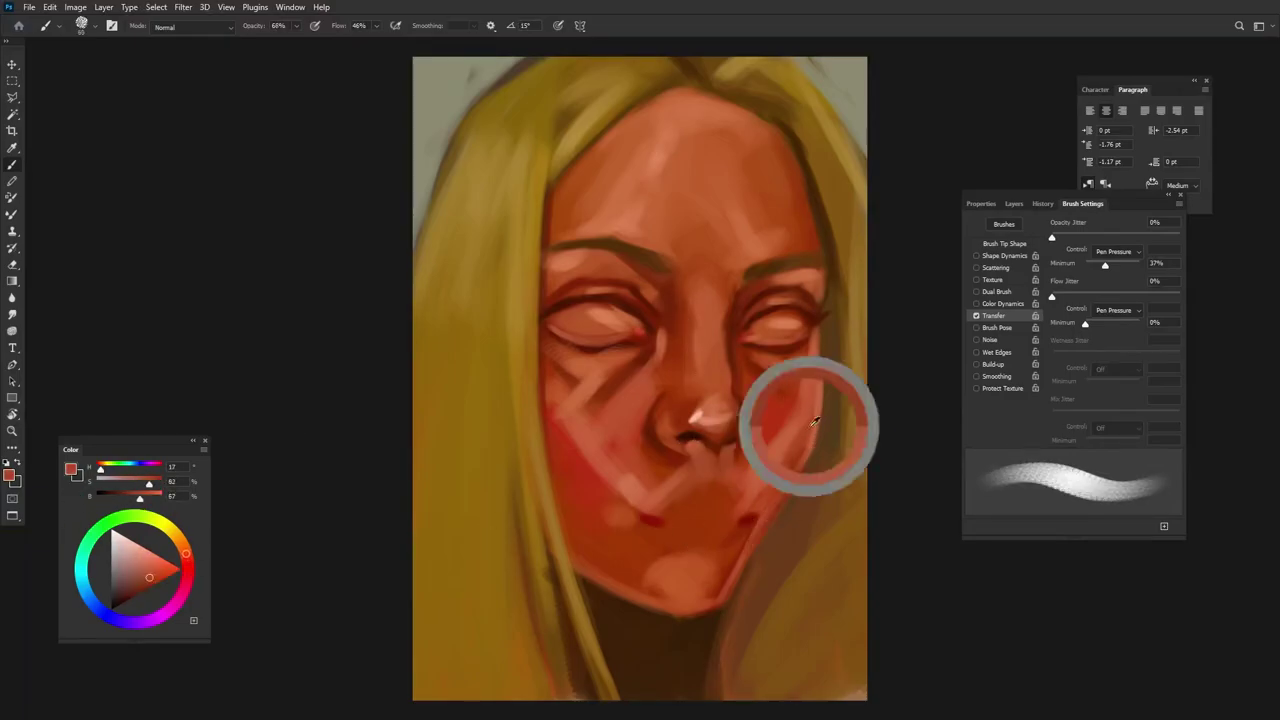
{"action": "left_click", "coordinate": [757, 505], "text": "alt"}
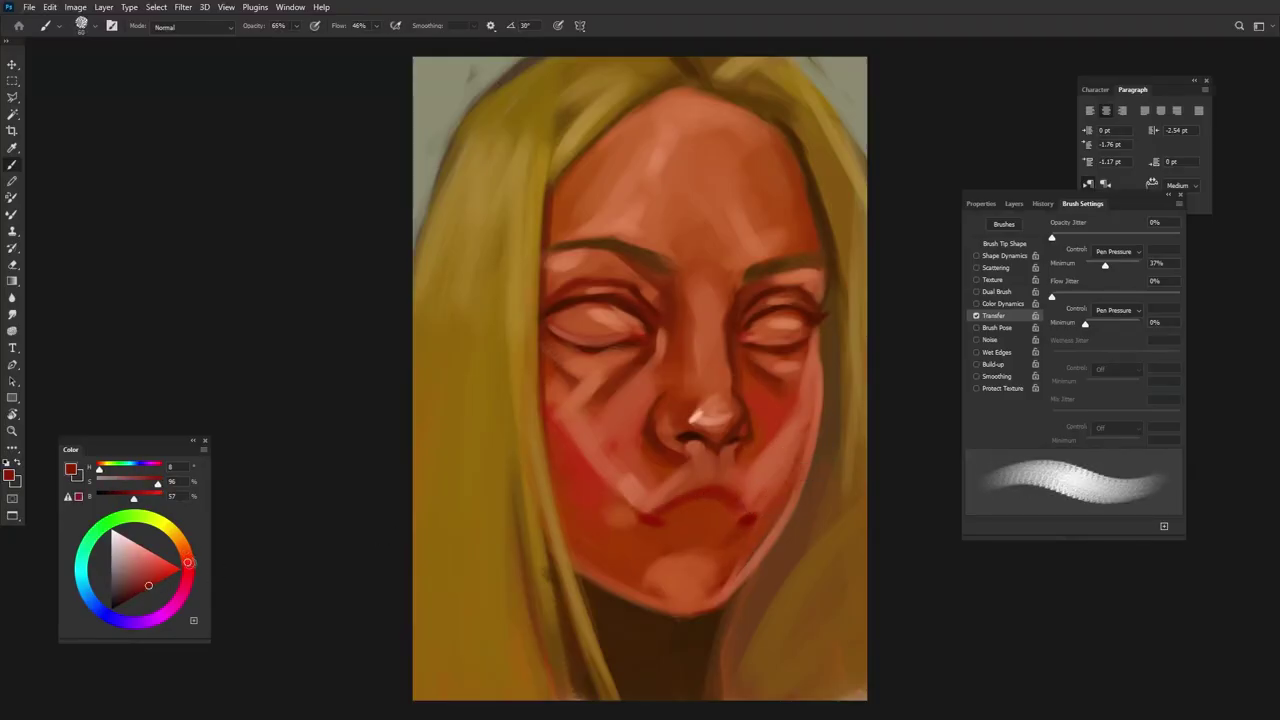
{"action": "left_click", "coordinate": [647, 520], "text": "alt"}
{"action": "mouse_move", "coordinate": [640, 516]}
{"action": "left_mouse_down"}
{"action": "mouse_move", "coordinate": [746, 514]}
{"action": "mouse_move", "coordinate": [696, 506]}
{"action": "left_mouse_up"}
{"action": "left_click", "coordinate": [706, 486], "text": "alt"}
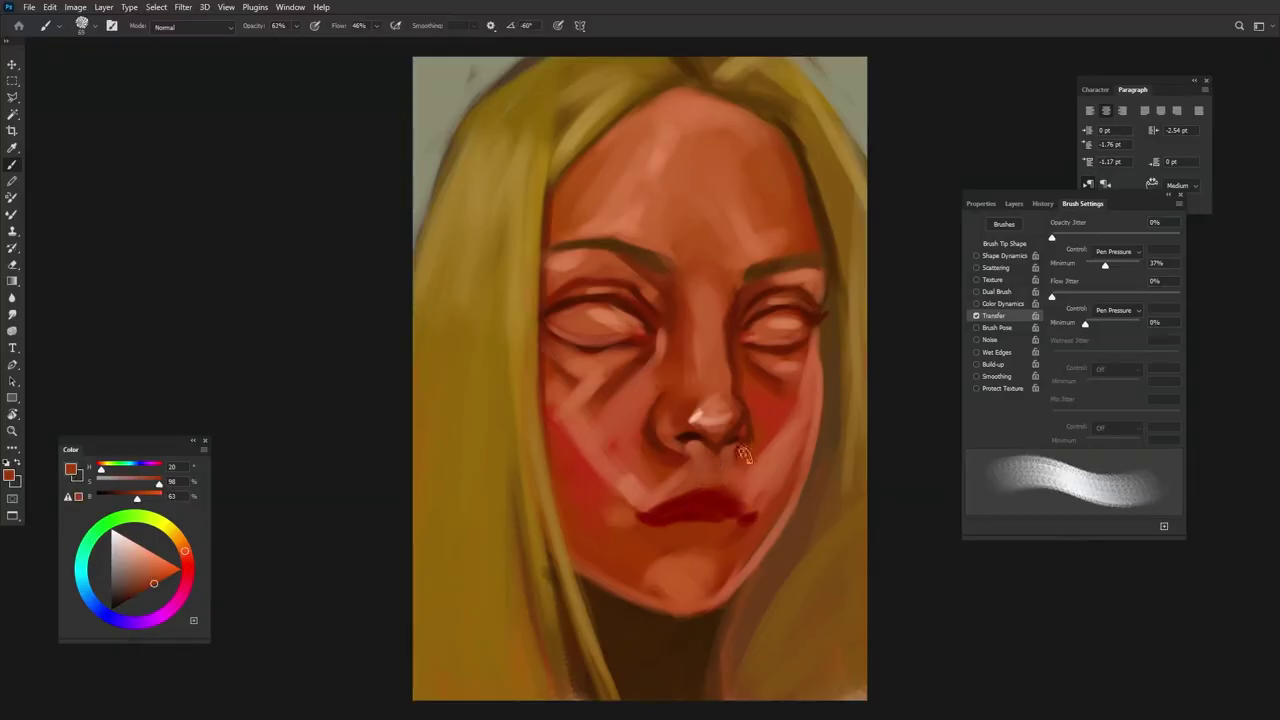
Sample alternating lip reds and skin oranges, ending on a lighter orange near the chin.
{"action": "left_click", "coordinate": [743, 455], "text": "alt"}
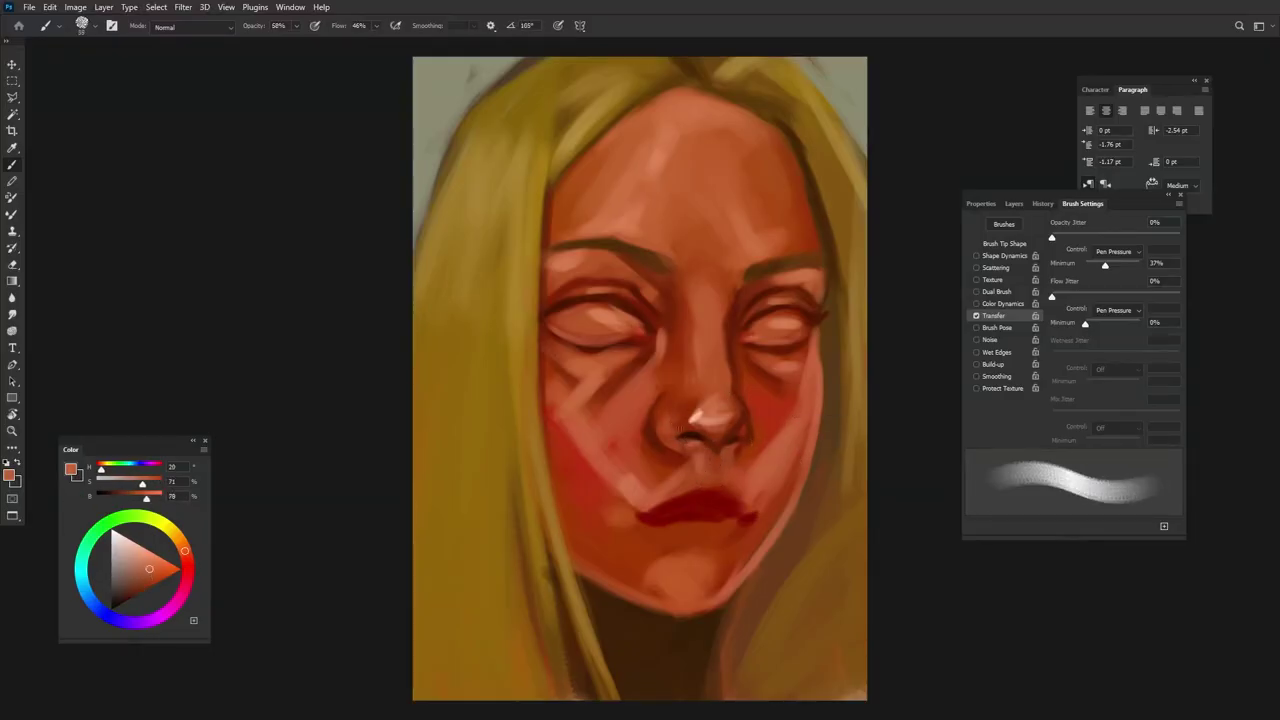
{"action": "left_click", "coordinate": [657, 453], "text": "alt"}
{"action": "left_click", "coordinate": [636, 485], "text": "alt"}
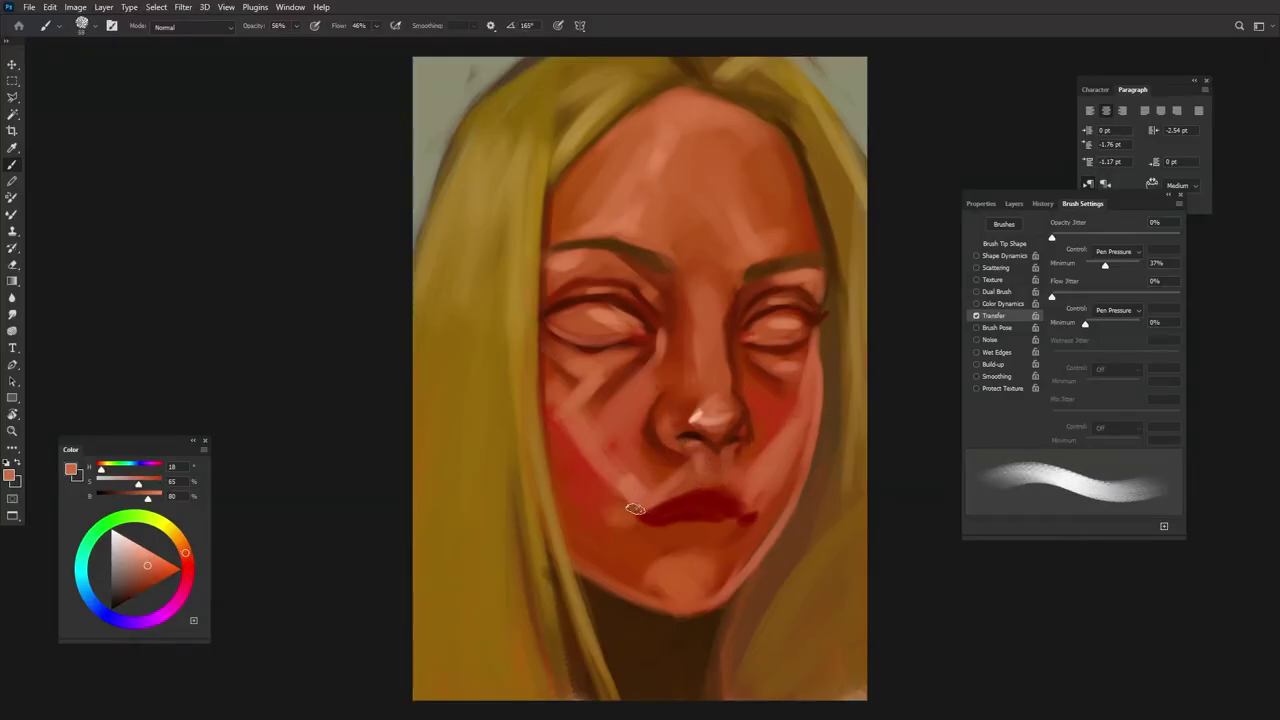
{"action": "left_click", "coordinate": [708, 530], "text": "alt"}
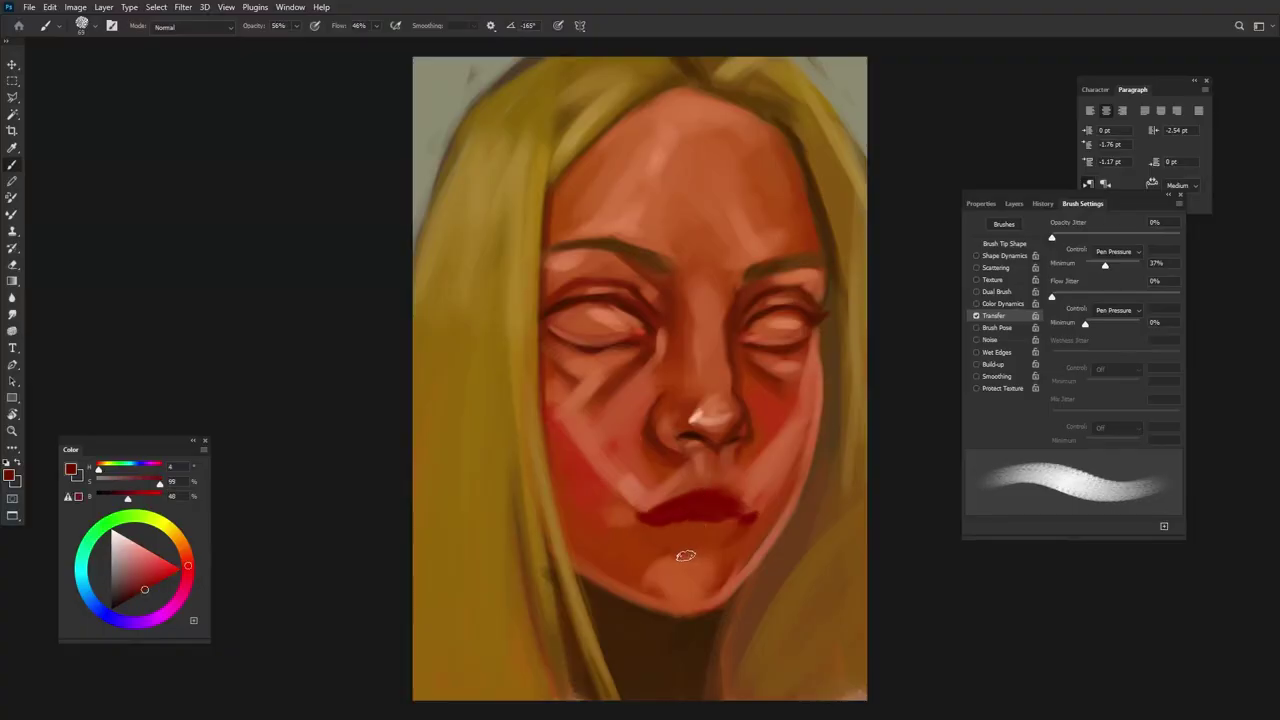
{"action": "left_click", "coordinate": [722, 481], "text": "alt"}
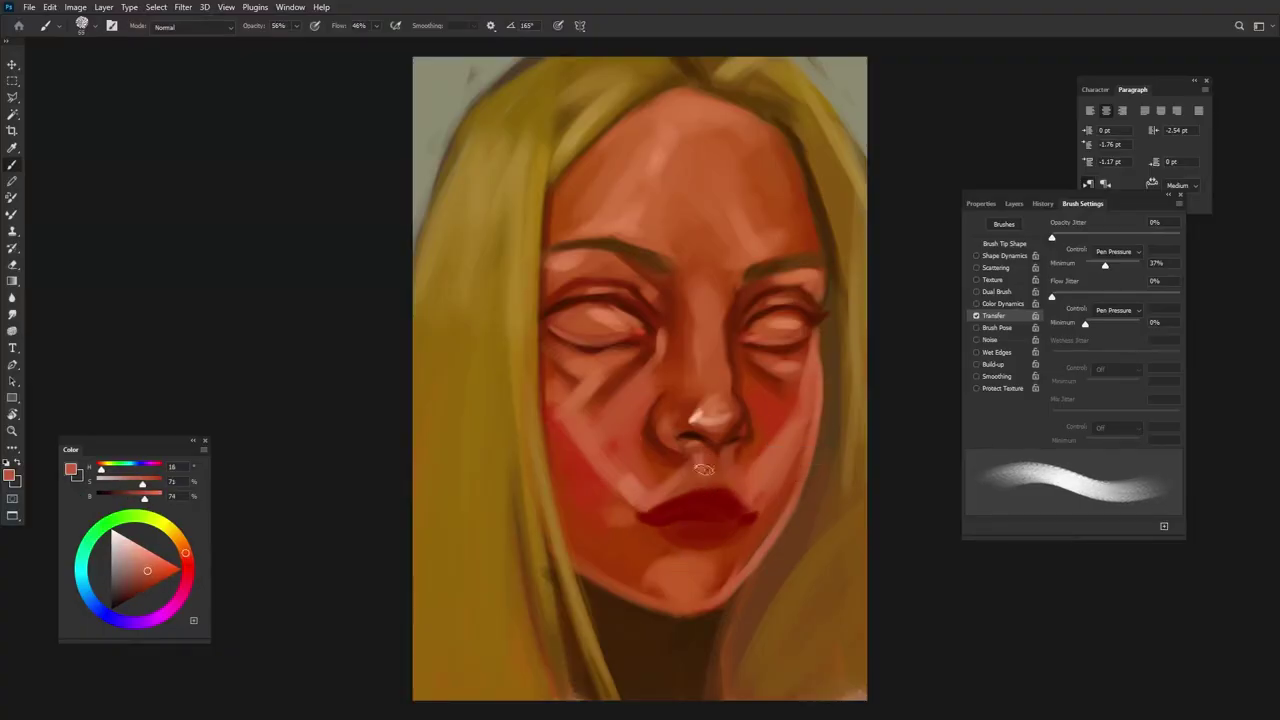
{"action": "left_click", "coordinate": [705, 505], "text": "alt"}
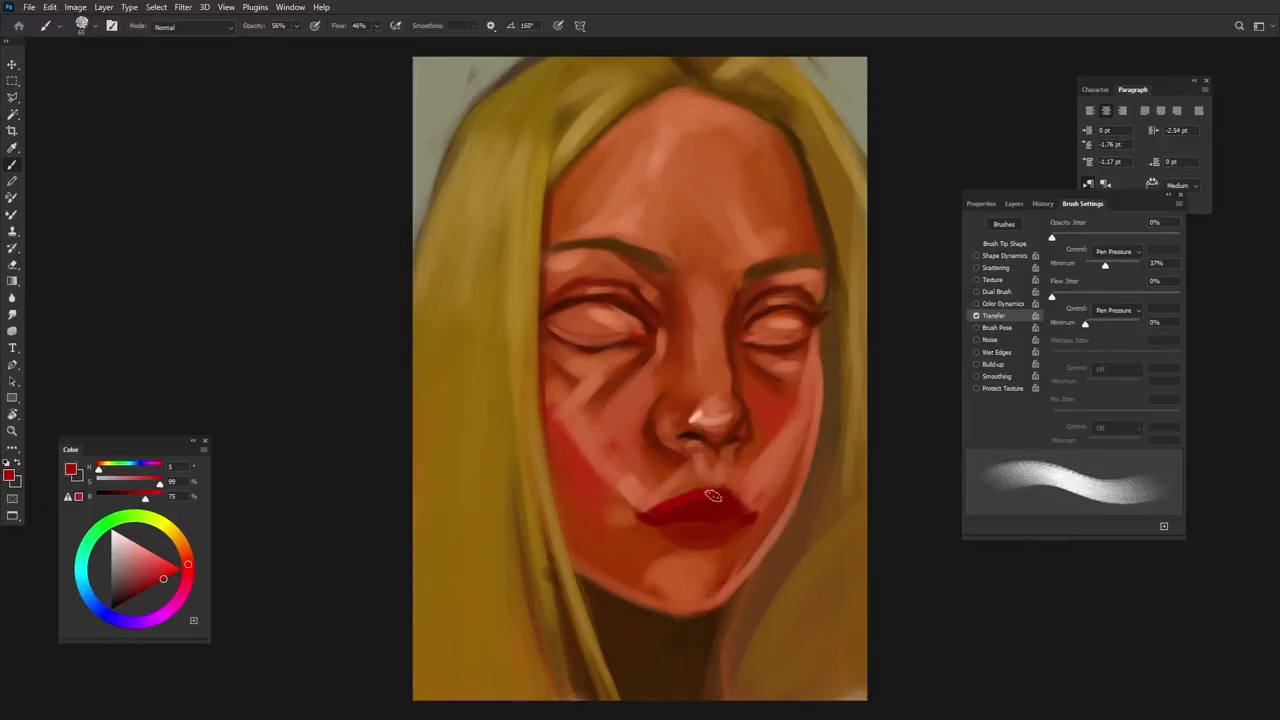
{"action": "left_click", "coordinate": [694, 501], "text": "alt"}
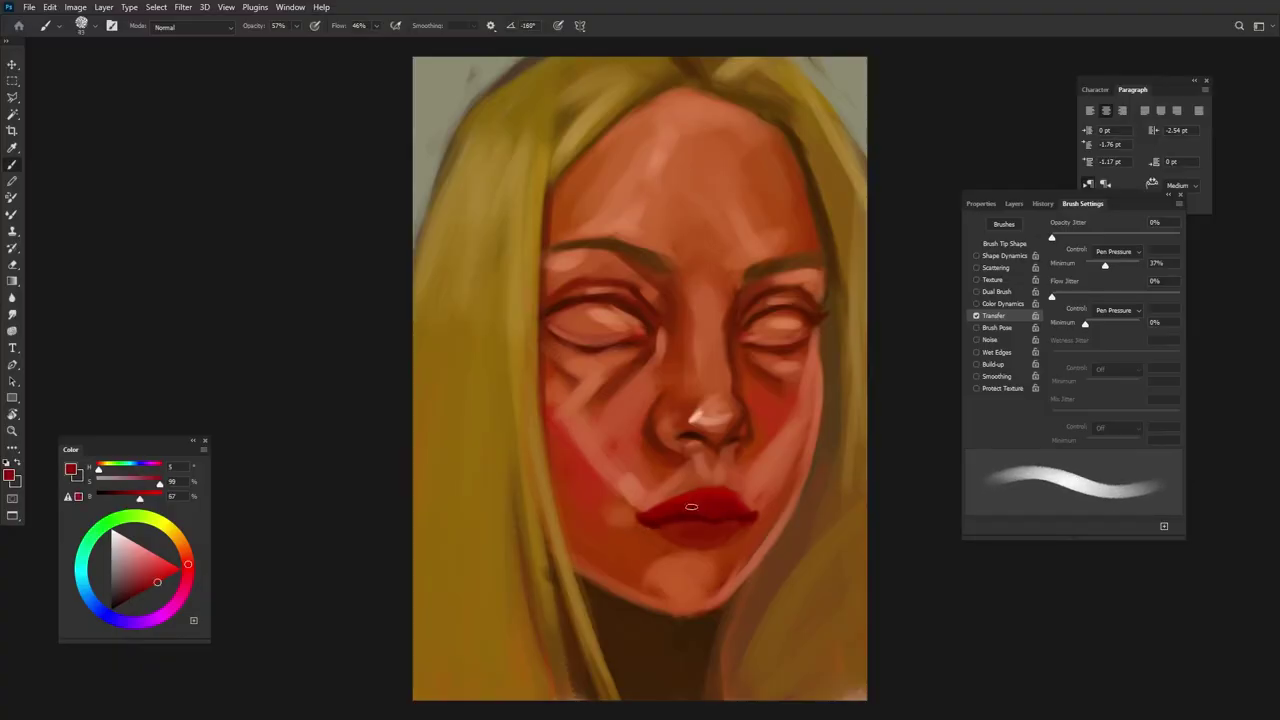
{"action": "left_click", "coordinate": [716, 484], "text": "alt"}
{"action": "left_click", "coordinate": [726, 490], "text": "alt"}
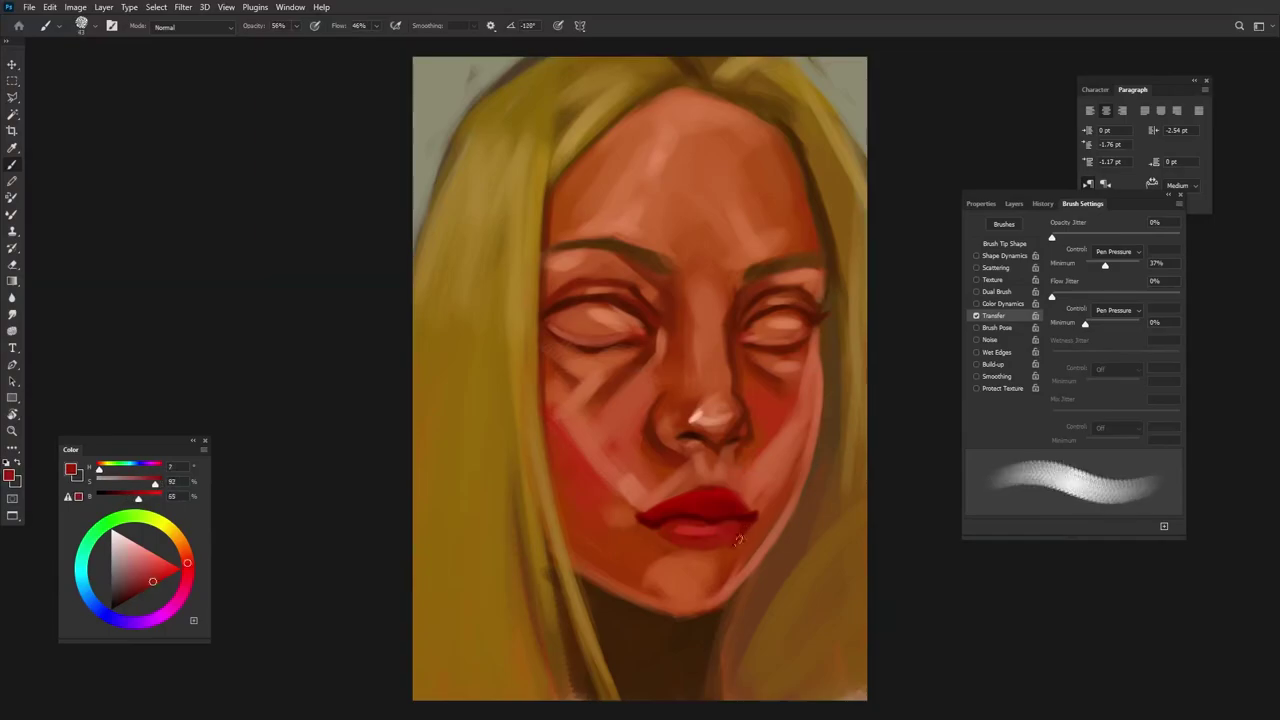
{"action": "left_click", "coordinate": [727, 506], "text": "alt"}
{"action": "left_click", "coordinate": [686, 531], "text": "alt"}
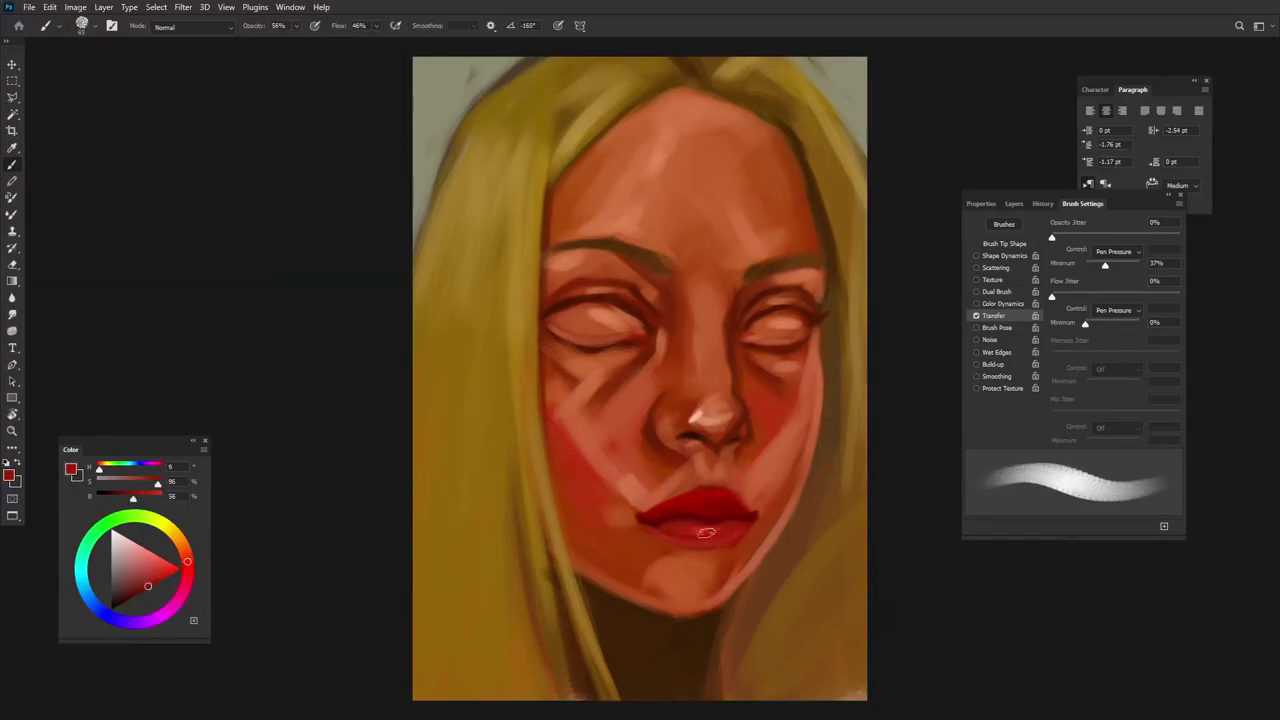
{"action": "left_click", "coordinate": [633, 553], "text": "alt"}
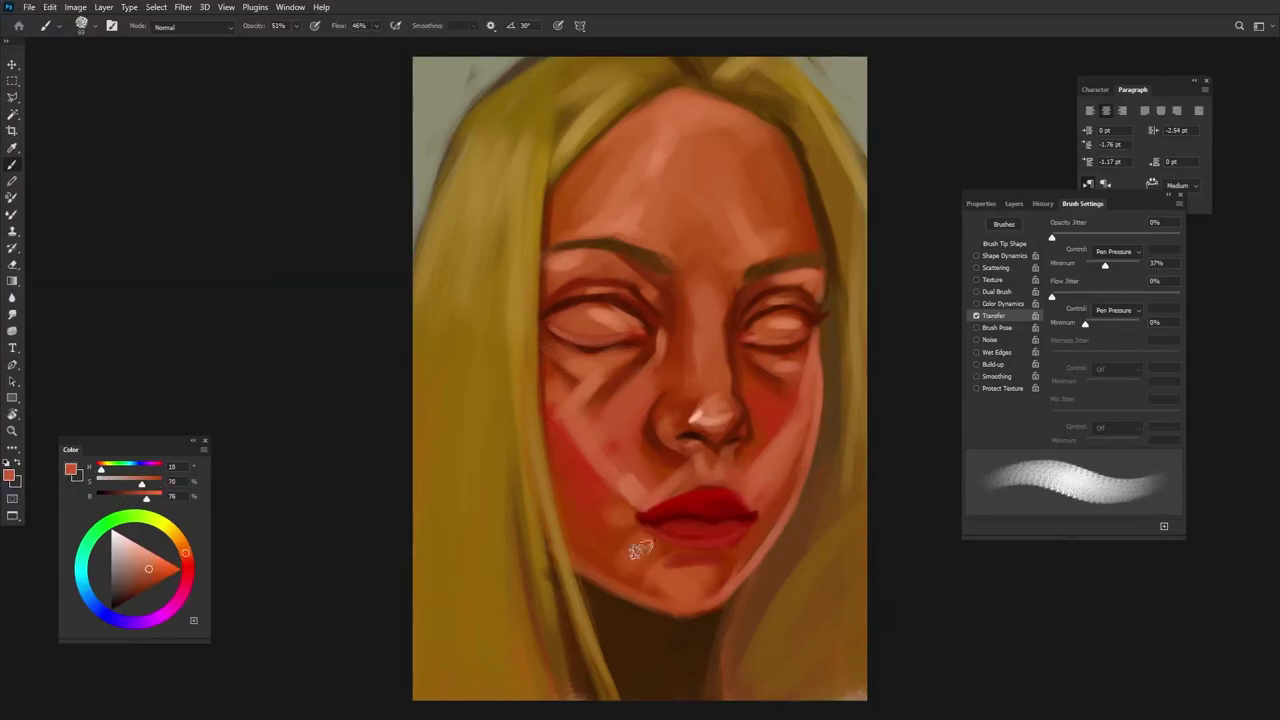
Paint light, warm skin strokes beside the nose using colours sampled from the face.
{"action": "key", "text": "shift+Left"}
{"action": "key", "text": "shift+Left"}
{"action": "key", "text": "shift+Left"}
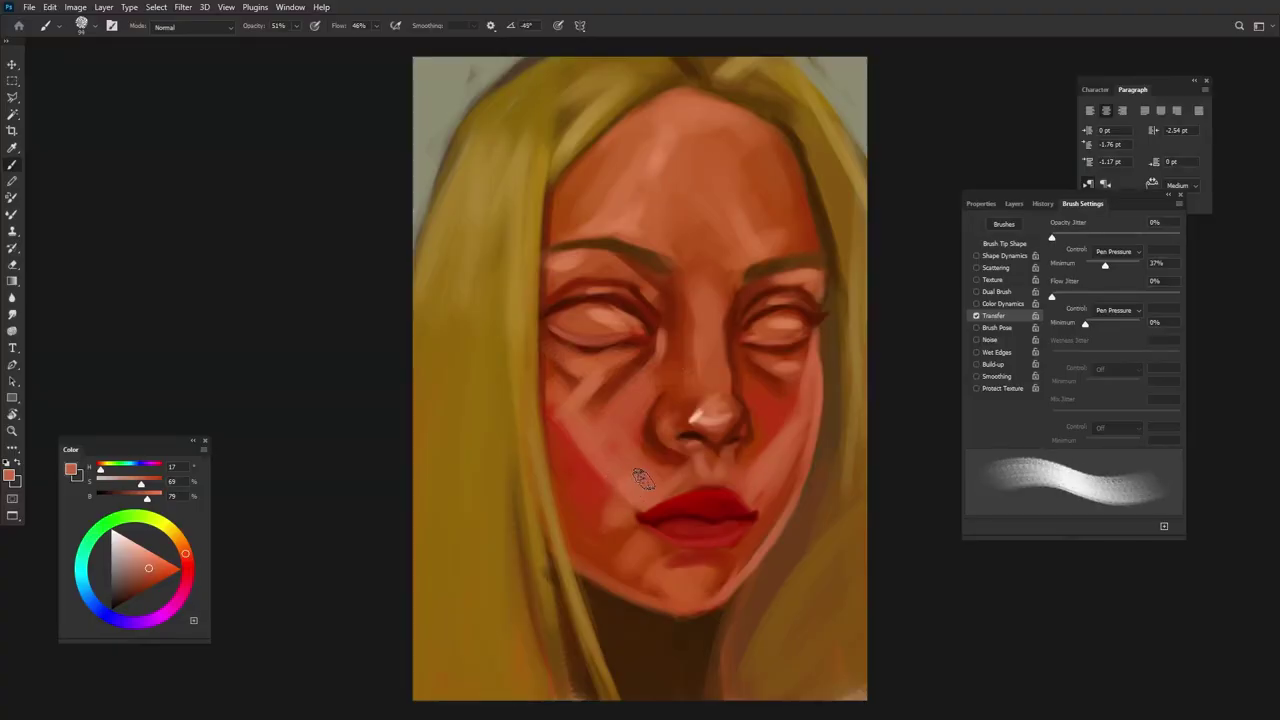
{"action": "key", "text": "shift+Right"}
{"action": "key", "text": "shift+Right"}
{"action": "key", "text": "shift+Right"}
{"action": "left_click", "coordinate": [624, 368], "text": "alt"}
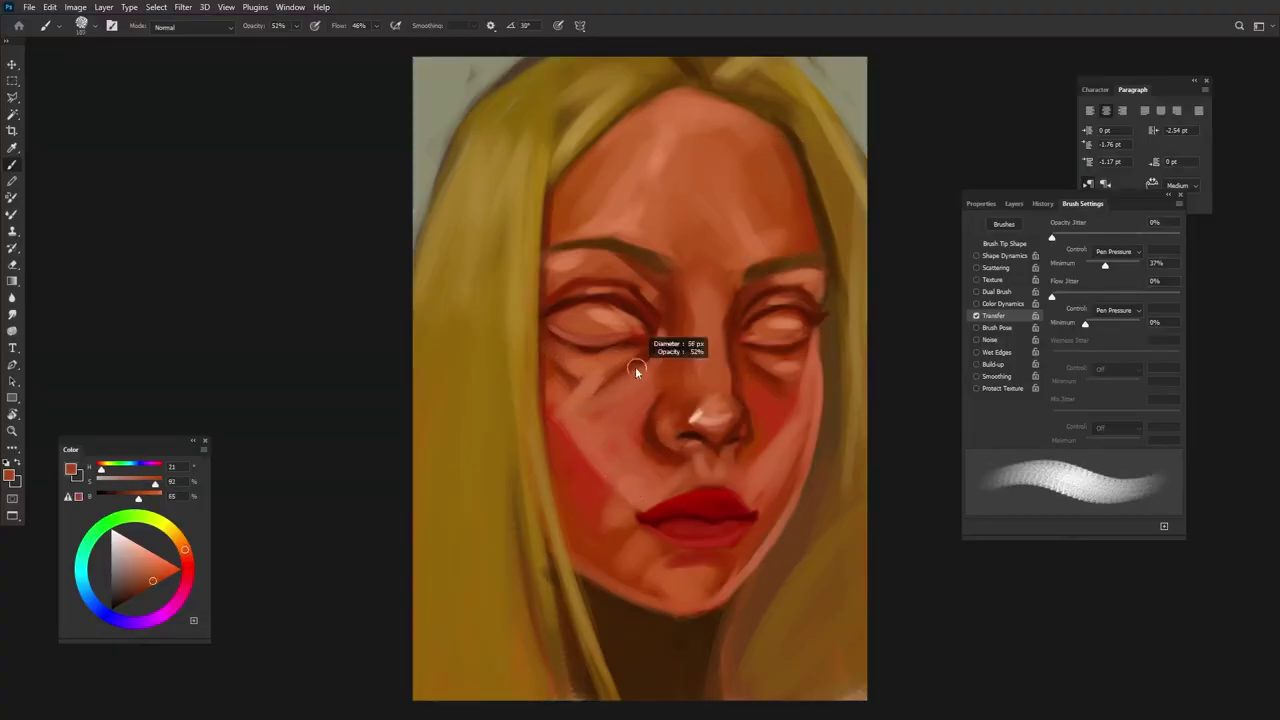
{"action": "key", "text": "5"}
{"action": "key", "text": "shift+Left"}
{"action": "key", "text": "shift+Left"}
{"action": "key", "text": "shift+Left"}
{"action": "left_click", "coordinate": [766, 392], "text": "alt"}
{"action": "left_click_drag", "start_coordinate": [760, 390], "coordinate": [785, 440]}
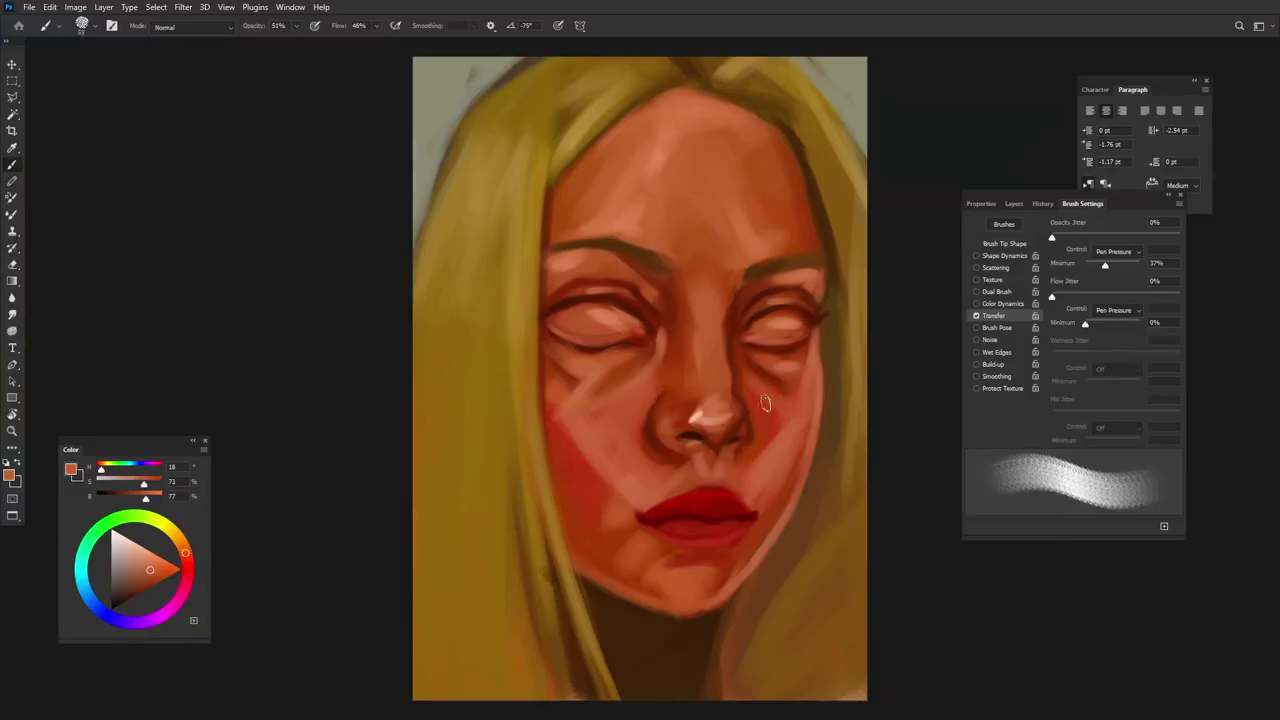
{"action": "left_click", "coordinate": [707, 398], "text": "alt"}
Lower brush opacity slightly and sample reds and peach tones around the lips and chin.
{"action": "key", "text": "shift+Left"}
{"action": "key", "text": "shift+Left"}
{"action": "key", "text": "shift+Left"}
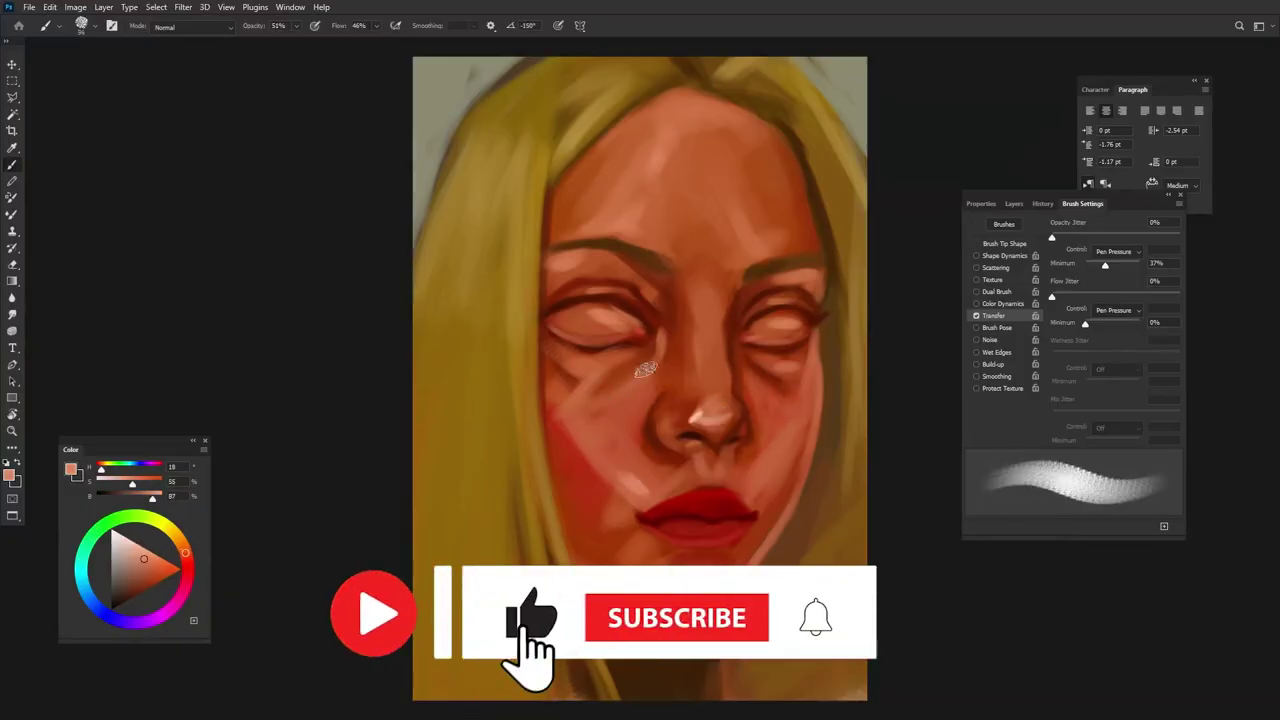
{"action": "key", "text": "shift+Left"}
{"action": "key", "text": "shift+Left"}
{"action": "key", "text": "shift+Left"}
{"action": "key", "text": "4"}
{"action": "key", "text": "6"}
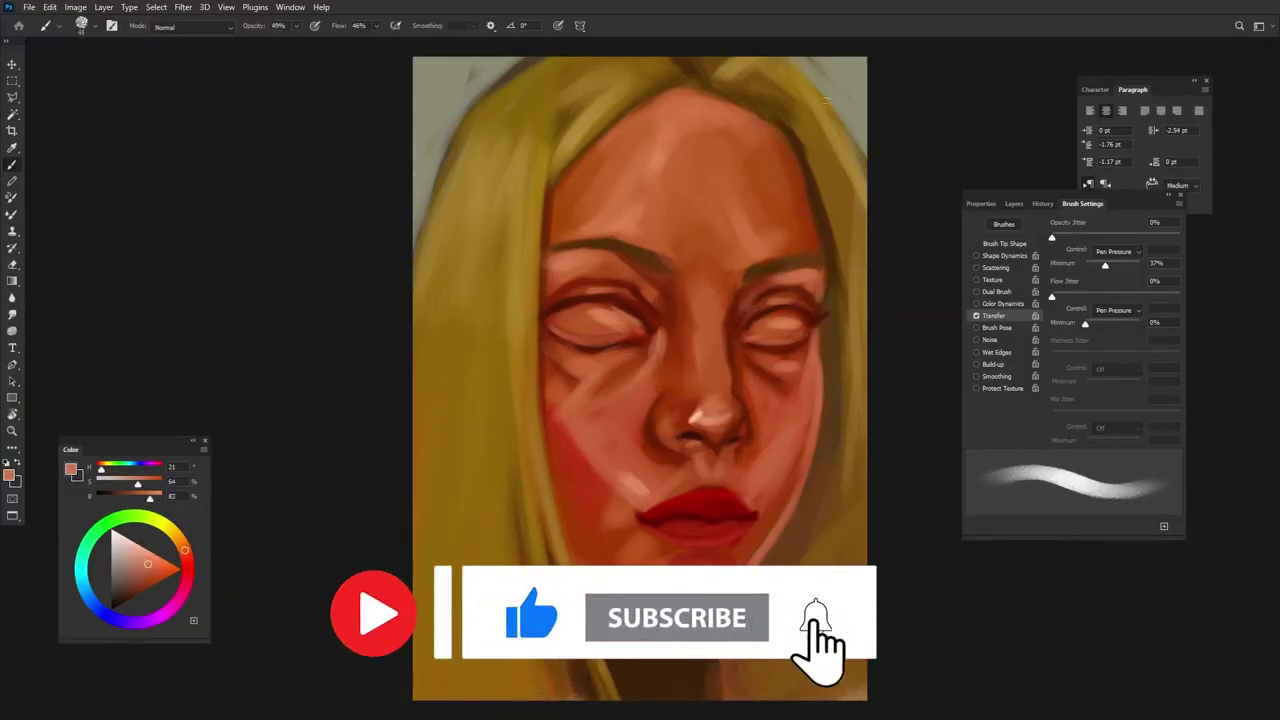
{"action": "left_click", "coordinate": [690, 500], "text": "alt"}
{"action": "left_click", "coordinate": [651, 542], "text": "alt"}
{"action": "key", "text": "shift+Left"}
{"action": "key", "text": "shift+Left"}
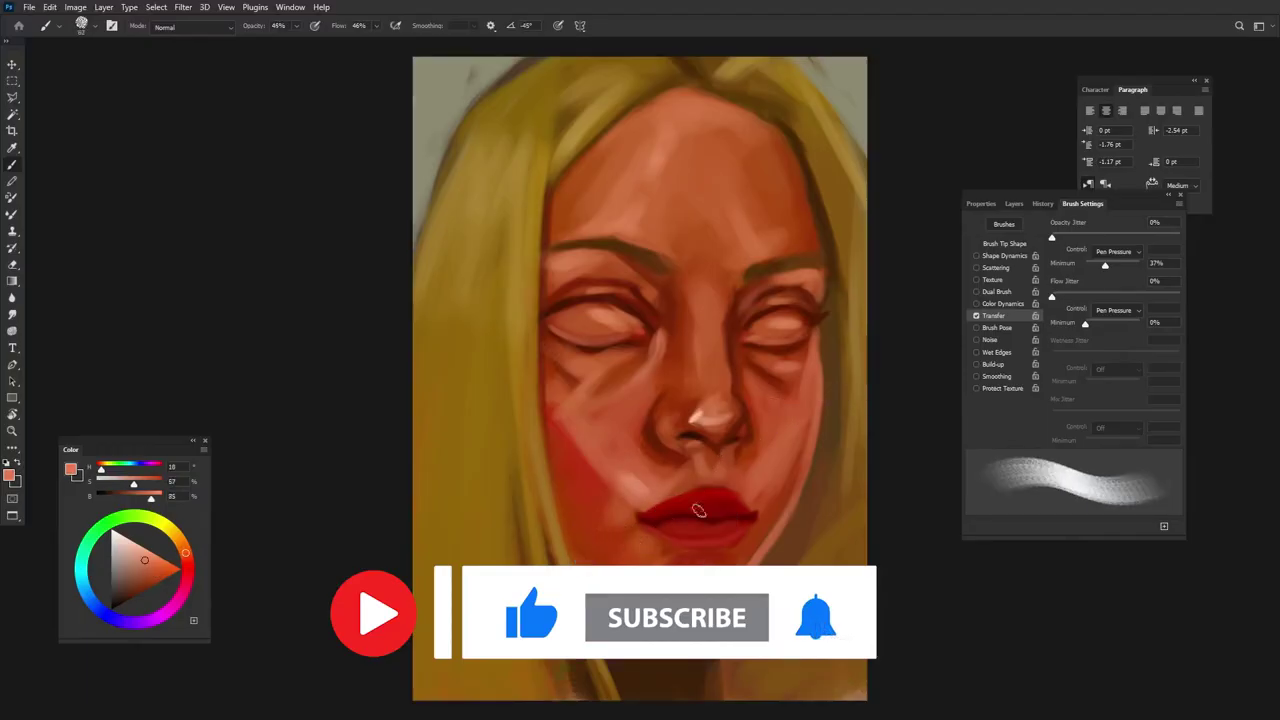
{"action": "key", "text": "shift+Right"}
{"action": "key", "text": "shift+Right"}
{"action": "key", "text": "shift+Right"}
{"action": "left_click", "coordinate": [708, 489], "text": "alt"}
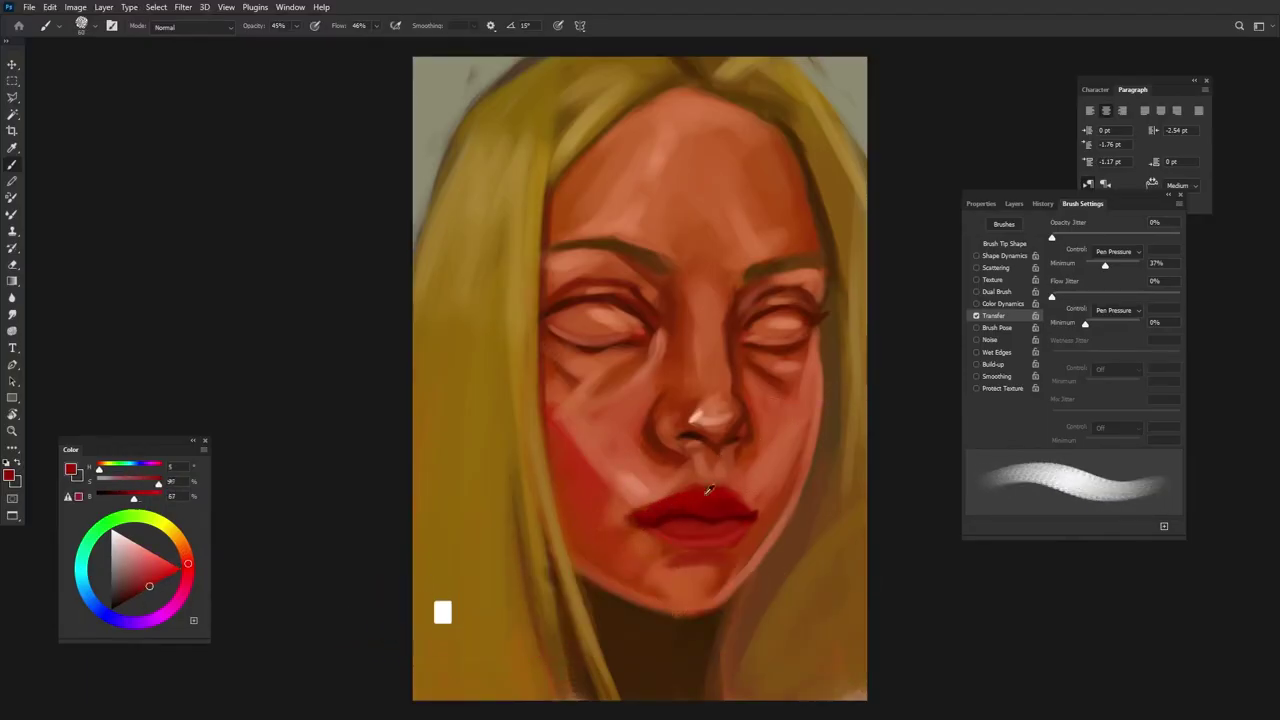
{"action": "left_click", "coordinate": [646, 494], "text": "alt"}
{"action": "key", "text": "shift+Left"}
{"action": "key", "text": "shift+Left"}
{"action": "key", "text": "shift+Left"}
{"action": "left_click", "coordinate": [645, 541], "text": "alt"}
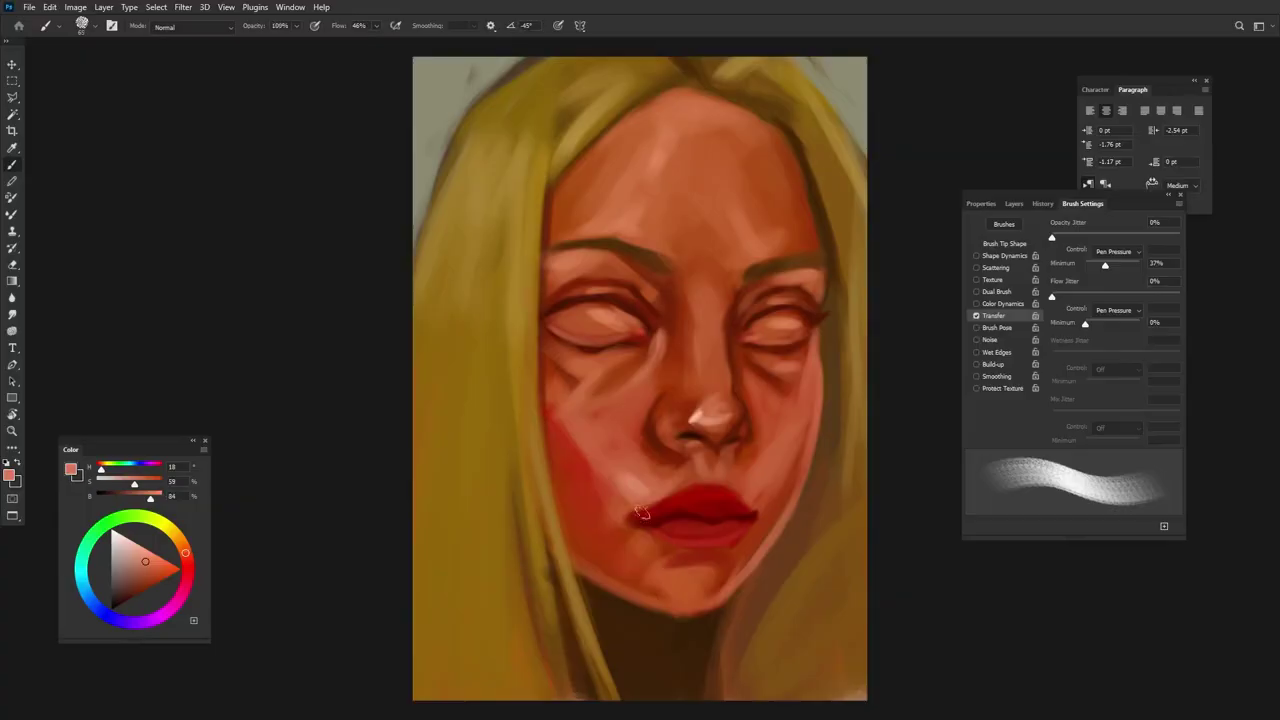
Sample lighter orange and paler skin tones from the cheeks and chin for blending.
{"action": "key", "text": "shift+Left"}
{"action": "key", "text": "shift+Left"}
{"action": "key", "text": "shift+Left"}
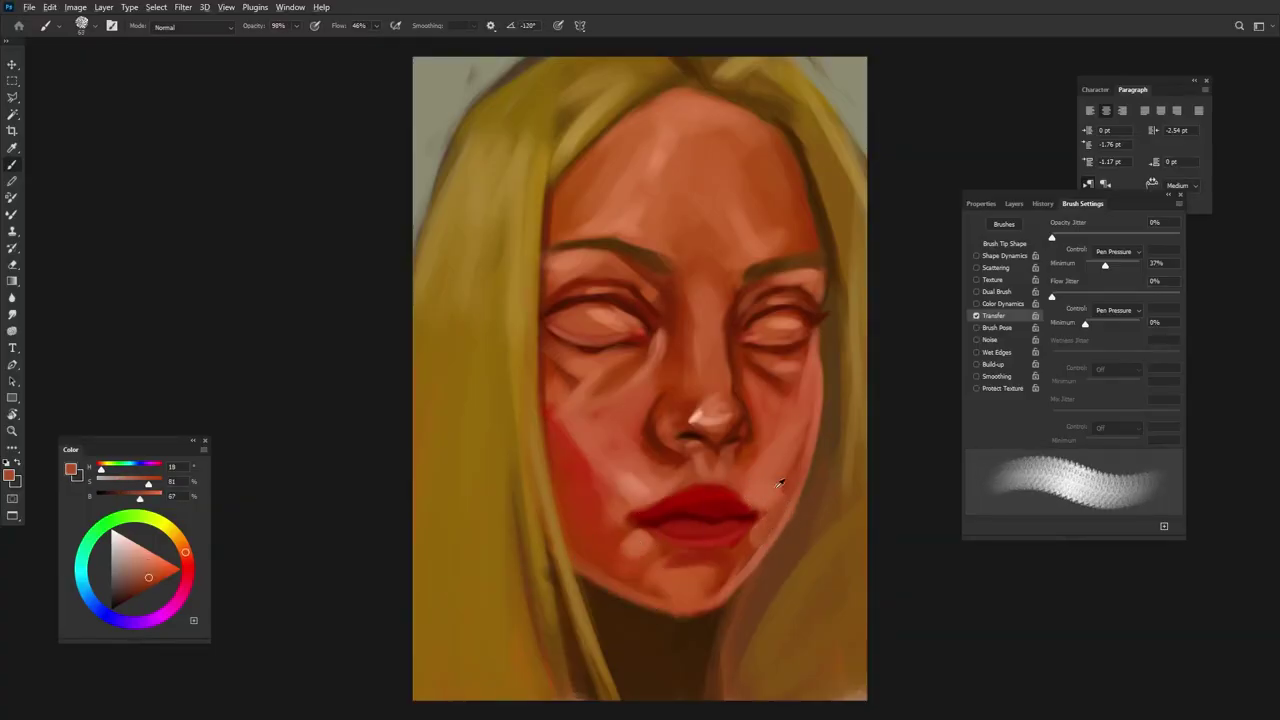
{"action": "left_click", "coordinate": [777, 486], "text": "alt"}
{"action": "left_click", "coordinate": [795, 435], "text": "alt"}
{"action": "key", "text": "shift+Right"}
{"action": "key", "text": "shift+Right"}
{"action": "key", "text": "shift+Right"}
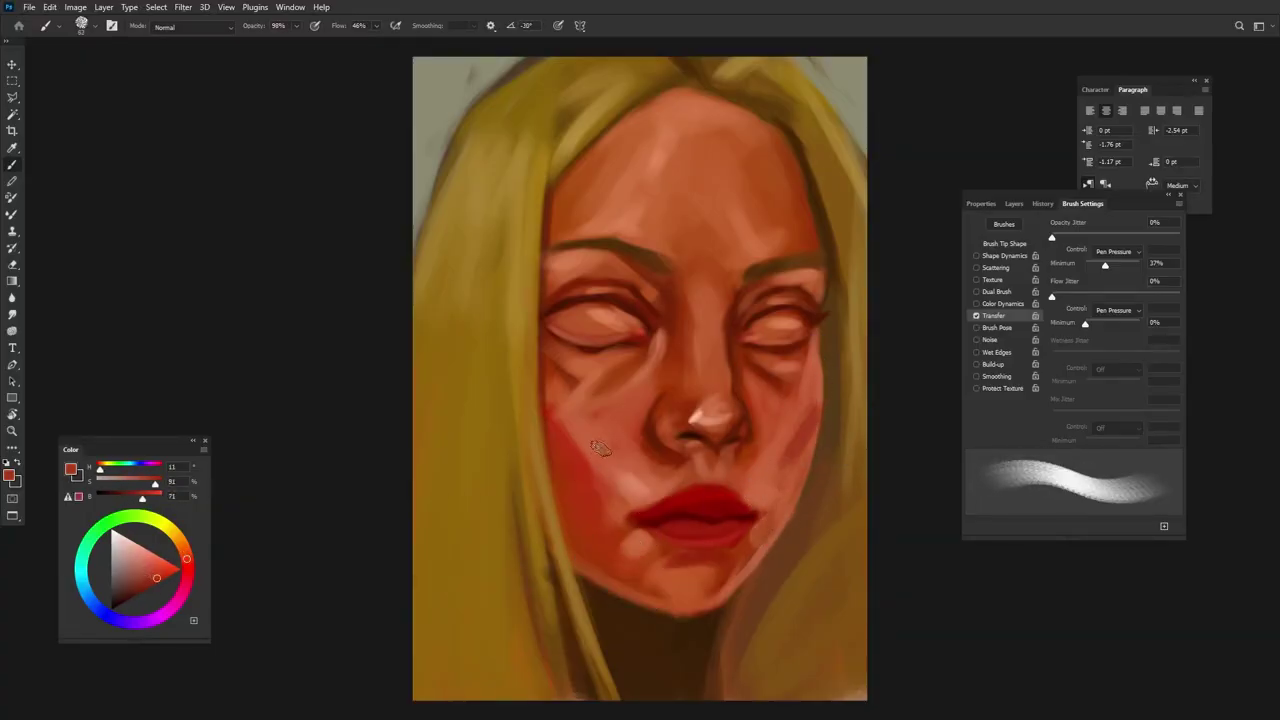
{"action": "left_click", "coordinate": [597, 555], "text": "alt"}
{"action": "key", "text": "shift+Right"}
{"action": "key", "text": "shift+Right"}
{"action": "key", "text": "shift+Right"}
{"action": "key", "text": "shift+Right"}
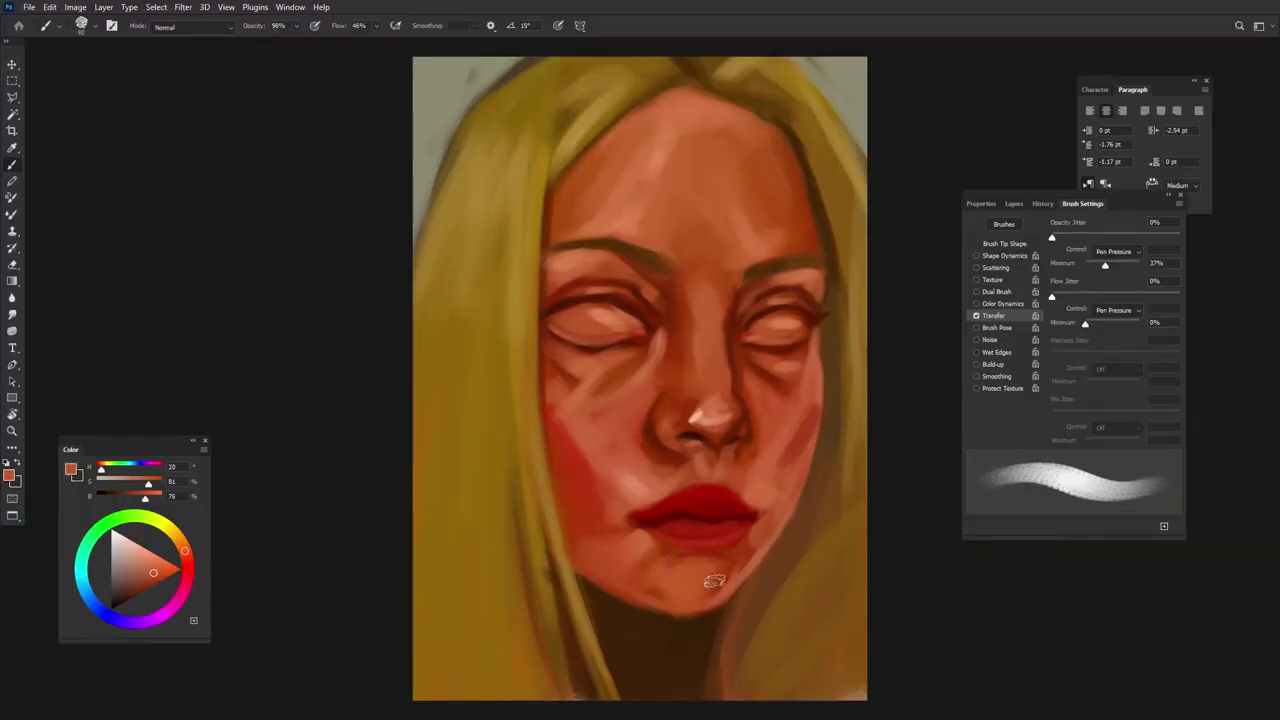
{"action": "key", "text": "shift+Right"}
{"action": "key", "text": "shift+Right"}
{"action": "left_click", "coordinate": [747, 572], "text": "alt"}
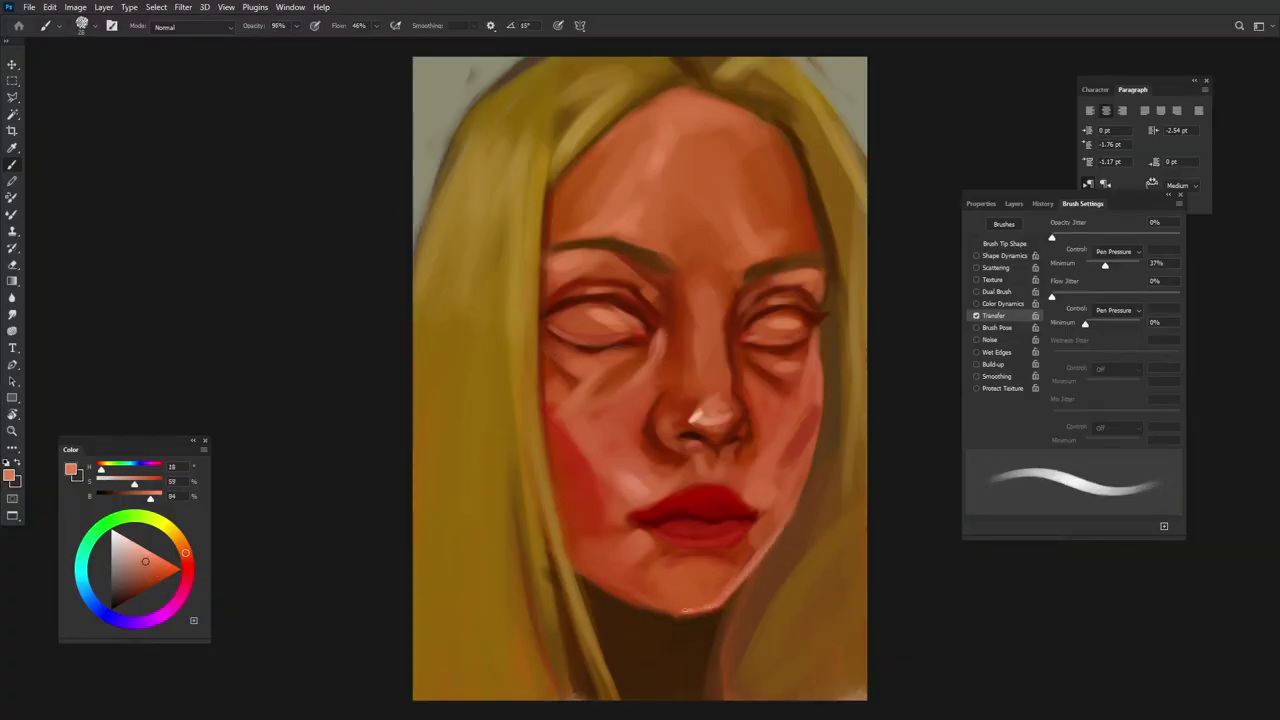
{"action": "left_click", "coordinate": [629, 607], "text": "alt"}
Deepen the upper lip with a larger brush in deep lip red.
{"action": "key", "text": "shift+Right"}
{"action": "key", "text": "shift+Right"}
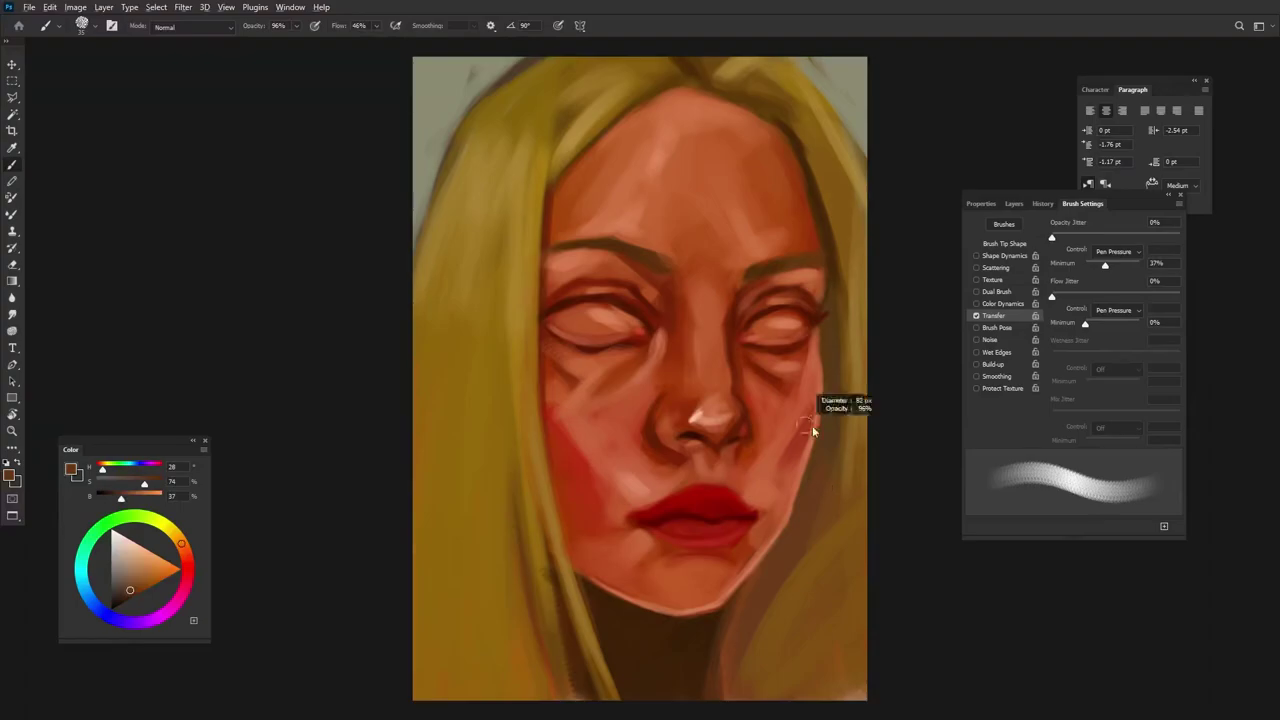
{"action": "left_click", "coordinate": [188, 566]}
{"action": "key", "text": "shift+Left"}
{"action": "key", "text": "shift+Left"}
{"action": "key", "text": "shift+Left"}
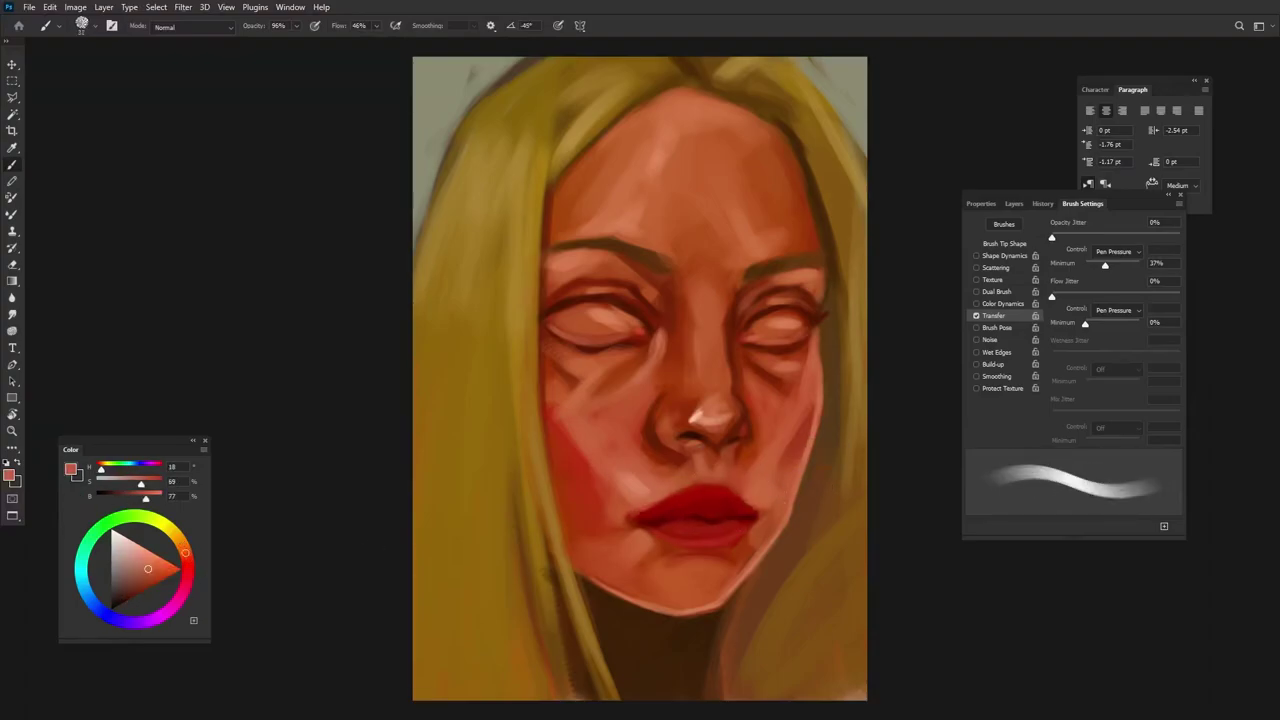
{"action": "key", "text": "bracketright"}
{"action": "left_click", "coordinate": [680, 505], "text": "alt"}
{"action": "left_click", "coordinate": [683, 506], "text": "alt"}
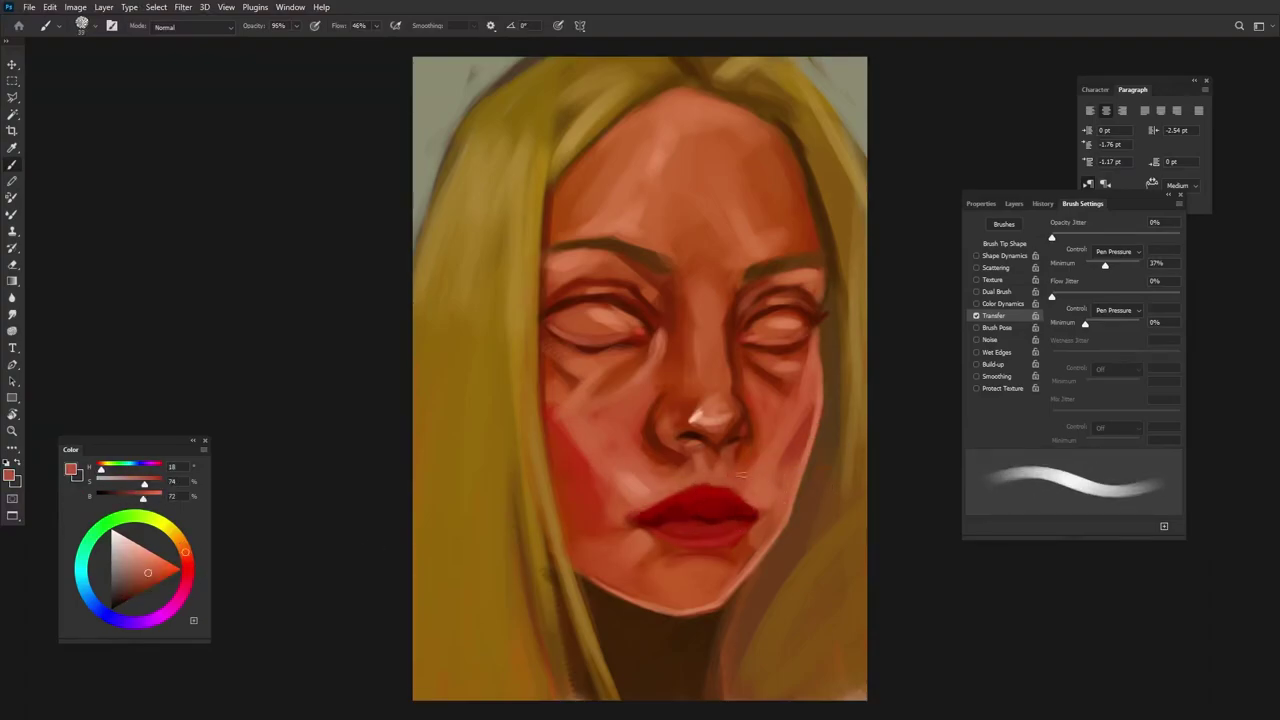
{"action": "key", "text": "shift+Right"}
{"action": "key", "text": "shift+Right"}
{"action": "key", "text": "shift+Left"}
{"action": "key", "text": "shift+Left"}
{"action": "key", "text": "shift+Left"}
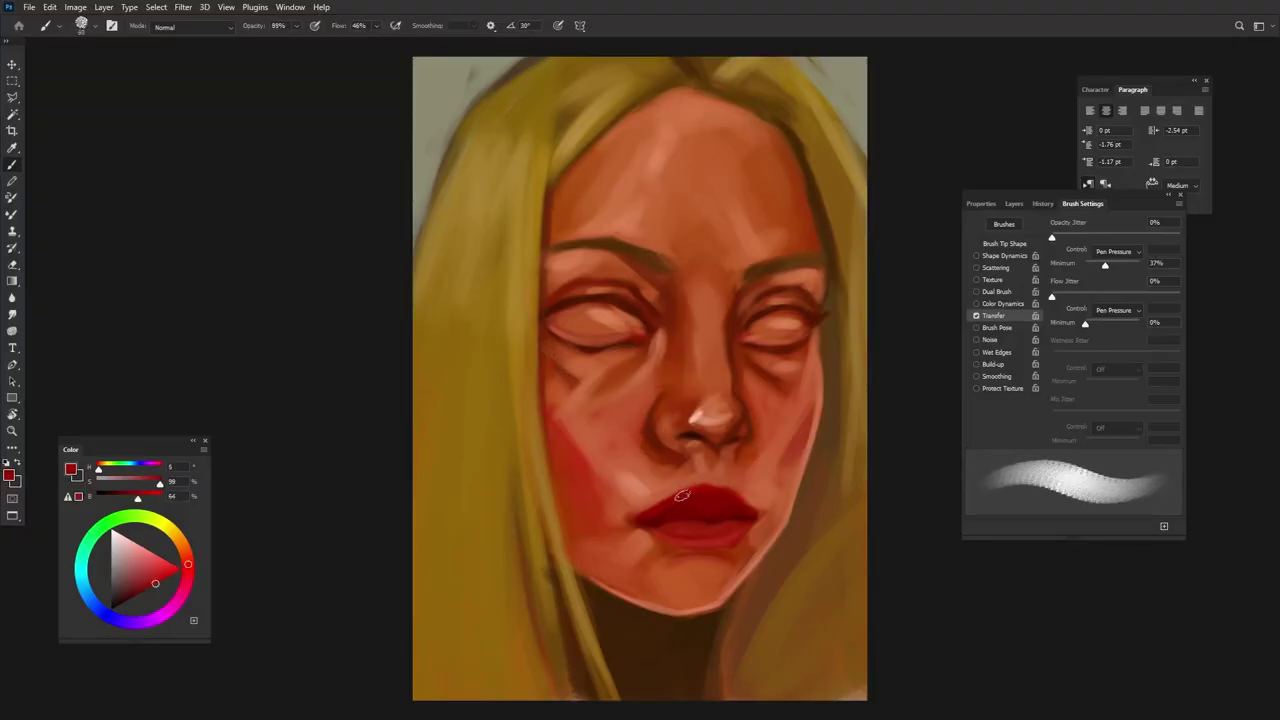
Paint a light pink highlight across the upper lip with a smaller brush.
{"action": "left_click", "coordinate": [705, 509], "text": "alt"}
{"action": "key", "text": "bracketleft"}
{"action": "left_click", "coordinate": [738, 490], "text": "alt"}
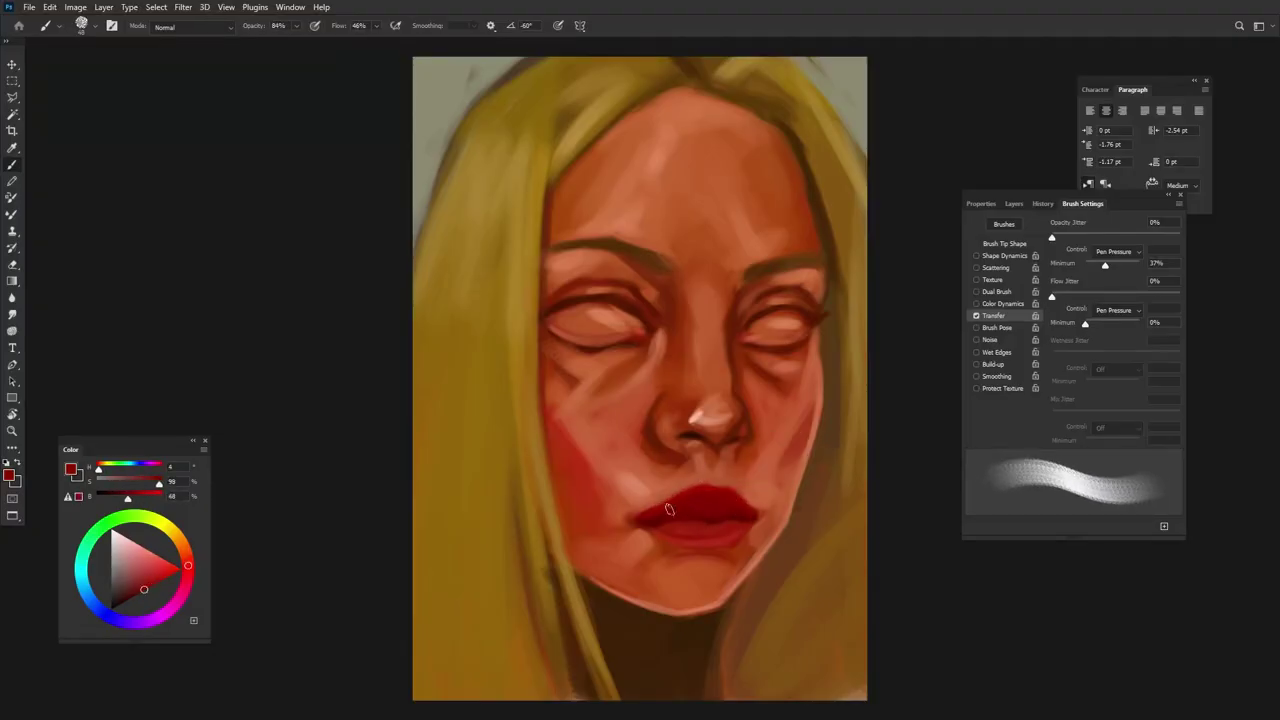
{"action": "left_click", "coordinate": [692, 527], "text": "alt"}
{"action": "key", "text": "shift+Right"}
{"action": "key", "text": "shift+Right"}
{"action": "key", "text": "shift+Right"}
{"action": "left_click_drag", "start_coordinate": [704, 495], "coordinate": [728, 494]}
{"action": "key", "text": "shift+Right"}
{"action": "key", "text": "shift+Right"}
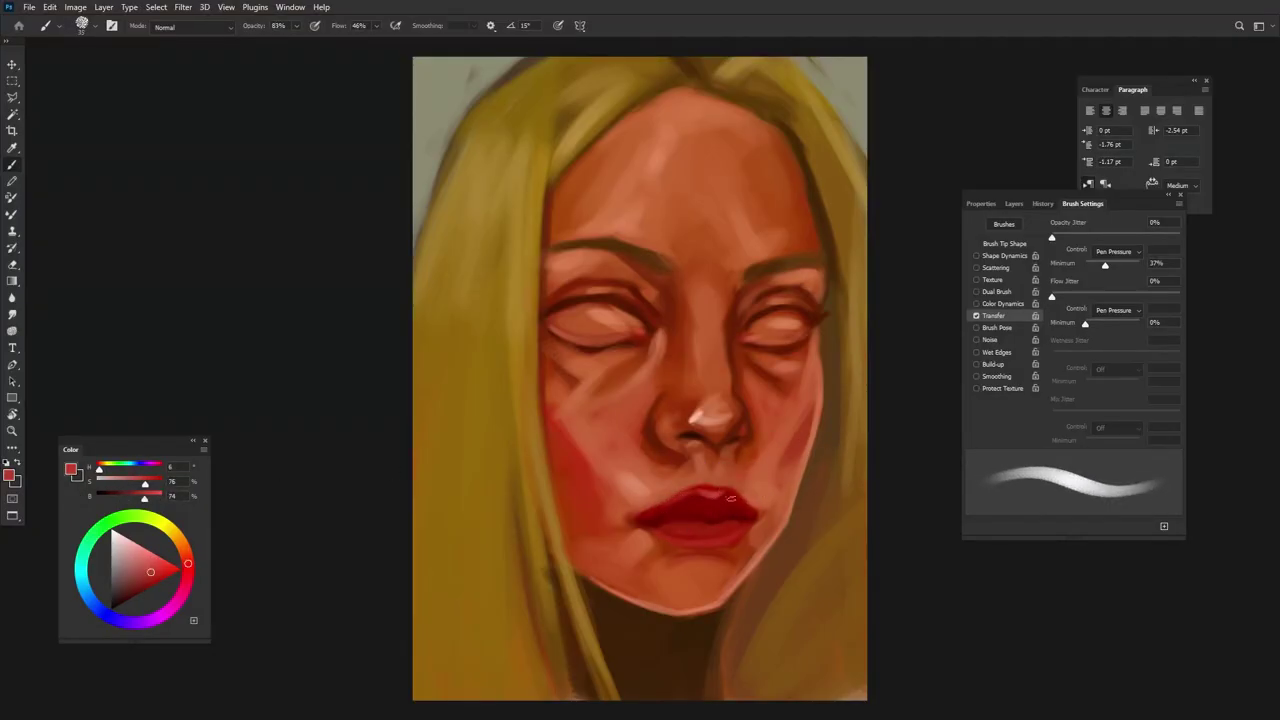
{"action": "key", "text": "shift+Left"}
{"action": "key", "text": "shift+Left"}
{"action": "key", "text": "shift+Left"}
{"action": "left_click", "coordinate": [686, 527], "text": "alt"}
{"action": "left_click", "coordinate": [716, 530], "text": "alt"}
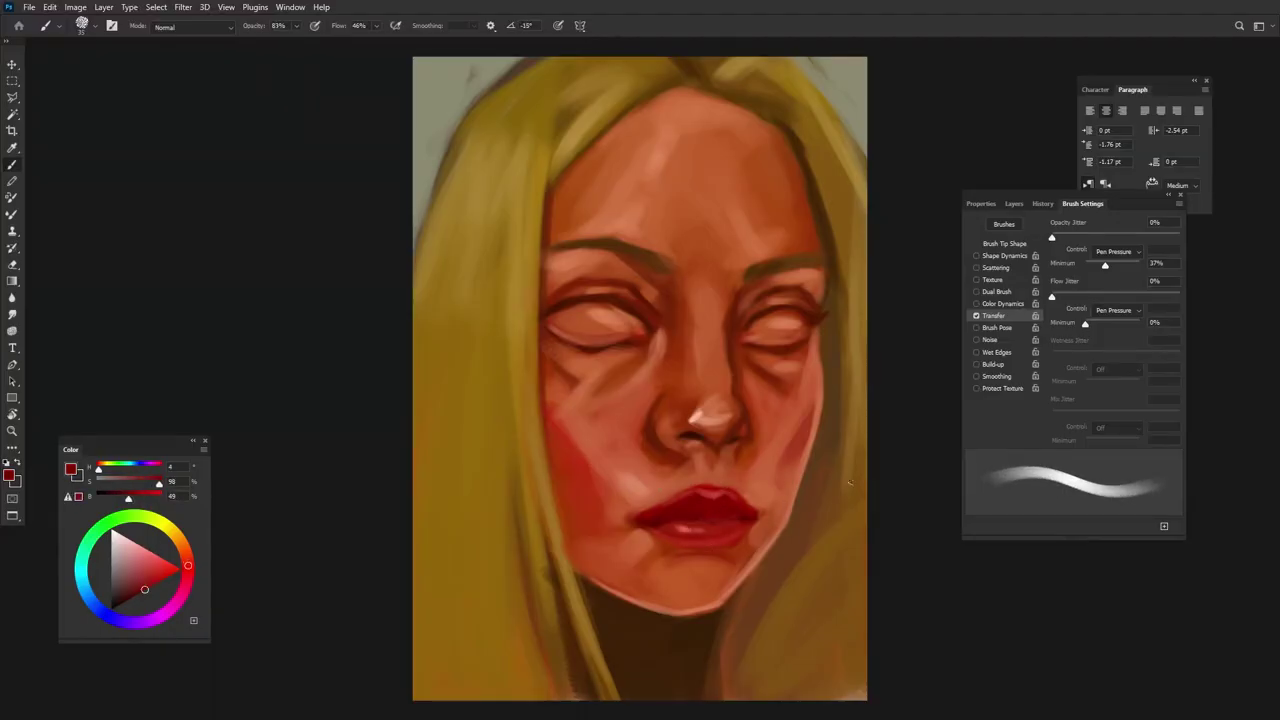
Resample orange skin tones and lower the brush opacity.
{"action": "key", "text": "shift+Right"}
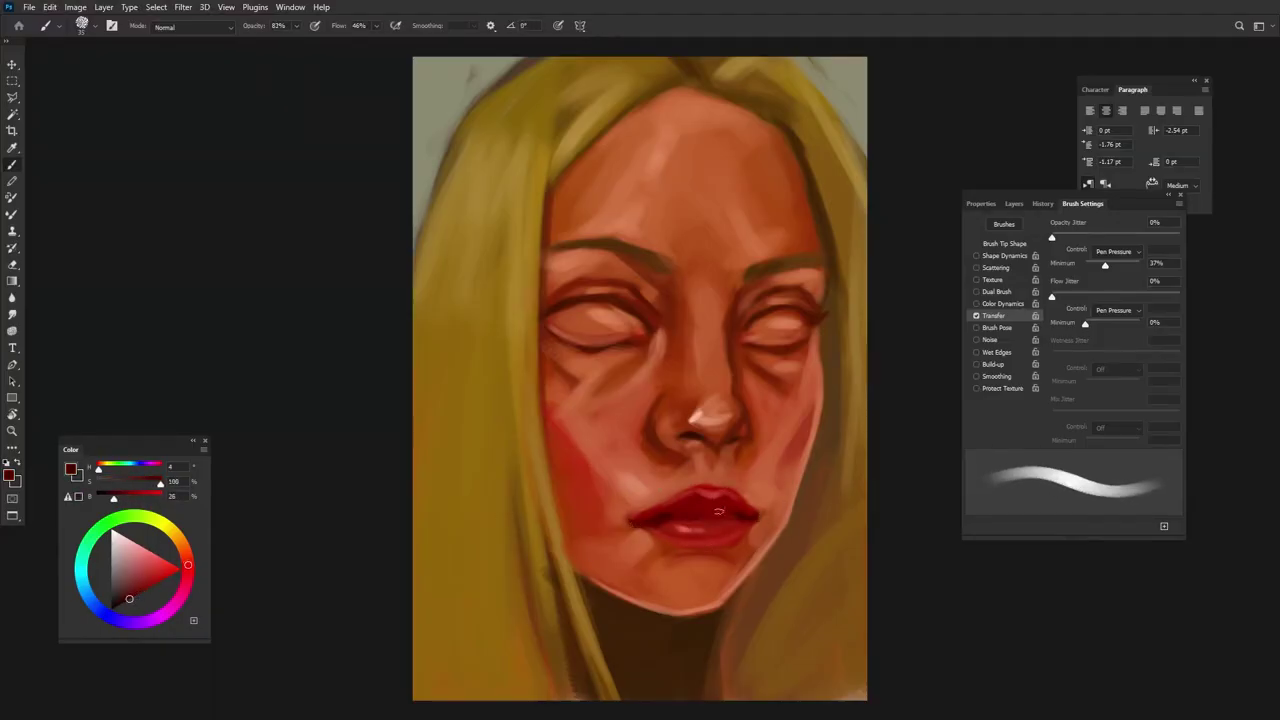
{"action": "key", "text": "shift+Left"}
{"action": "key", "text": "shift+Left"}
{"action": "key", "text": "shift+Left"}
{"action": "left_click", "coordinate": [671, 414], "text": "alt"}
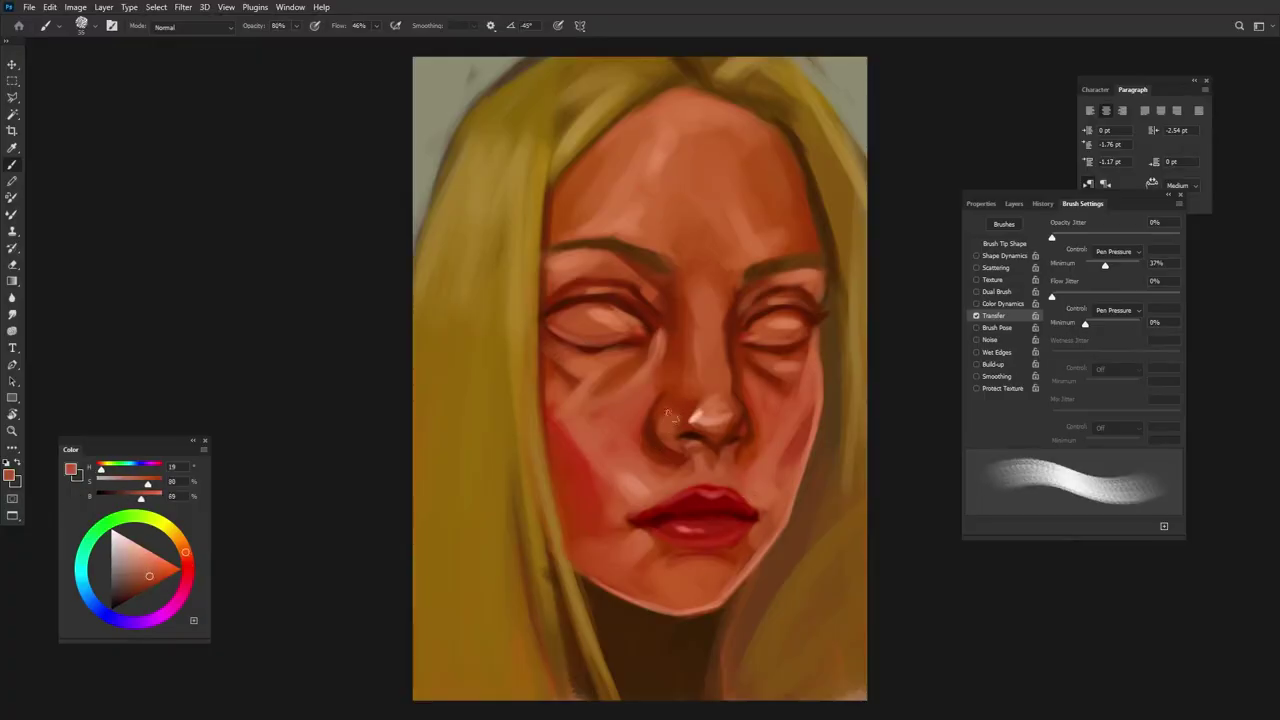
{"action": "key", "text": "shift+Right"}
{"action": "key", "text": "shift+Right"}
{"action": "key", "text": "shift+Right"}
{"action": "left_click", "coordinate": [756, 480], "text": "alt"}
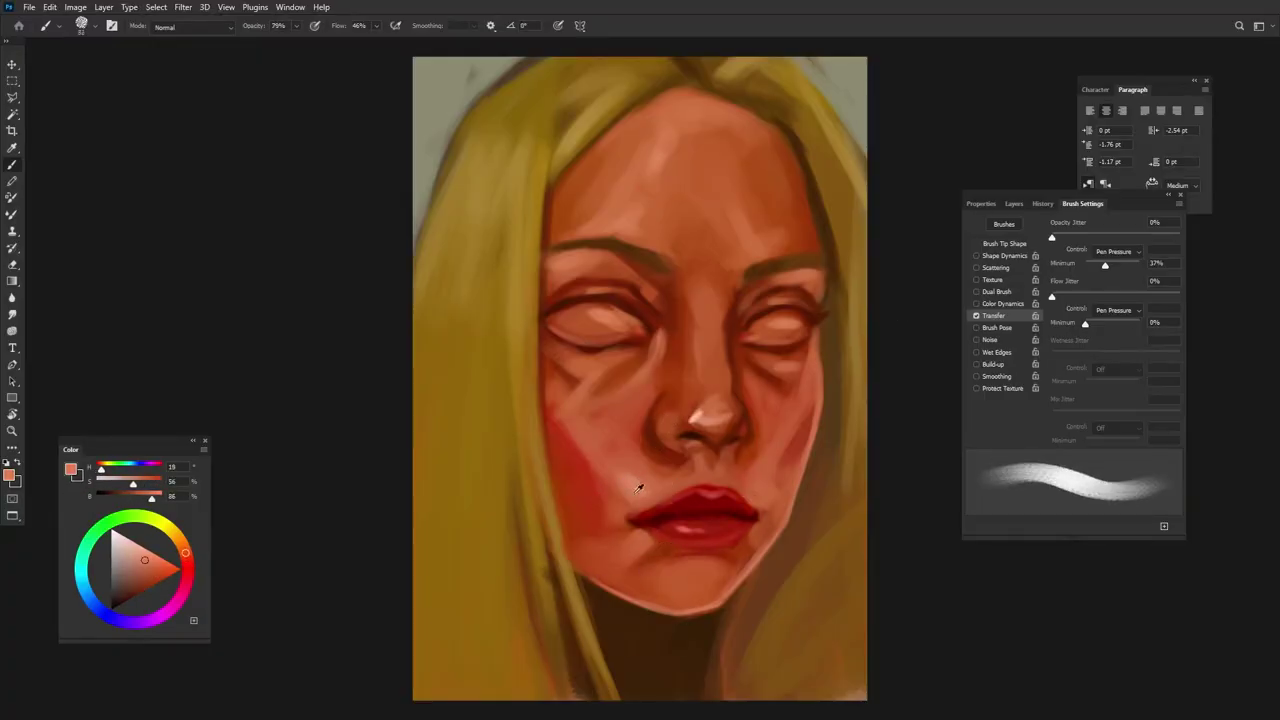
{"action": "key", "text": "shift+Left"}
{"action": "key", "text": "shift+Left"}
{"action": "key", "text": "shift+Left"}
{"action": "key", "text": "6"}
{"action": "key", "text": "9"}
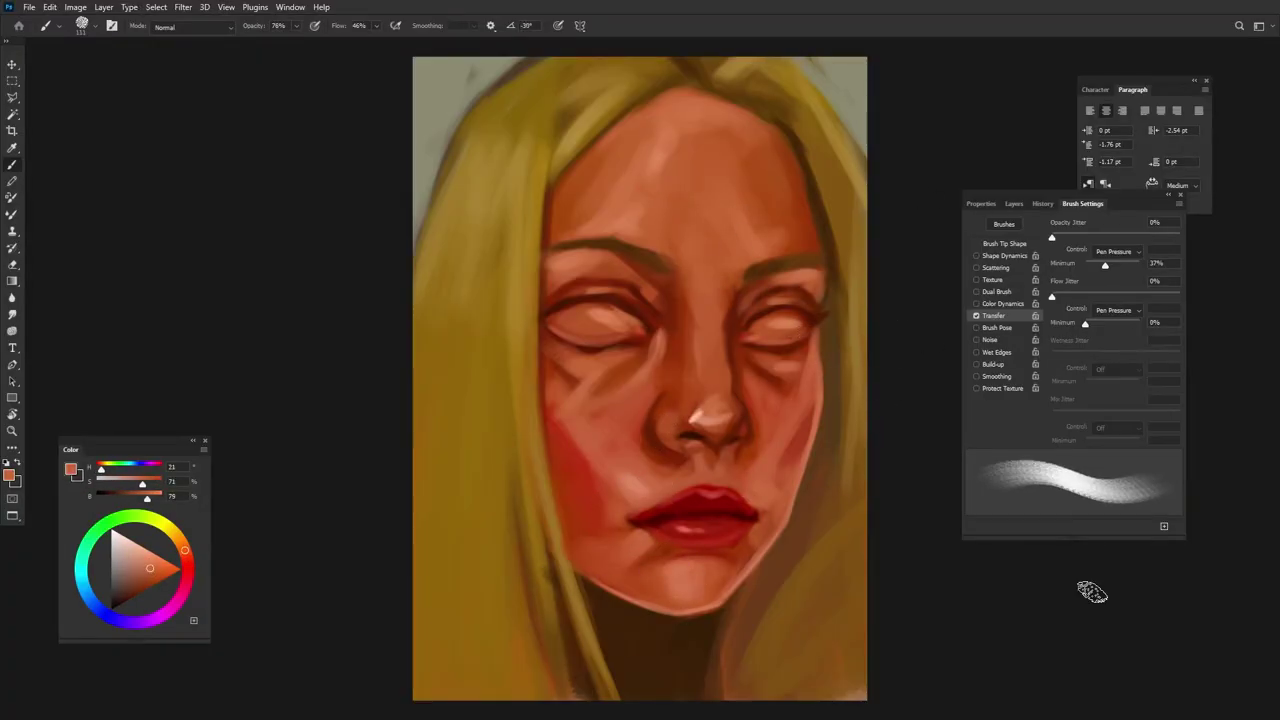
Paint a dark stroke along the right jaw and hair strokes at lower right and left.
{"action": "left_click", "coordinate": [825, 524], "text": "alt"}
{"action": "left_click_drag", "start_coordinate": [836, 456], "coordinate": [832, 586]}
{"action": "key", "text": "shift+Left"}
{"action": "key", "text": "shift+Left"}
{"action": "key", "text": "shift+Right"}
{"action": "key", "text": "shift+Right"}
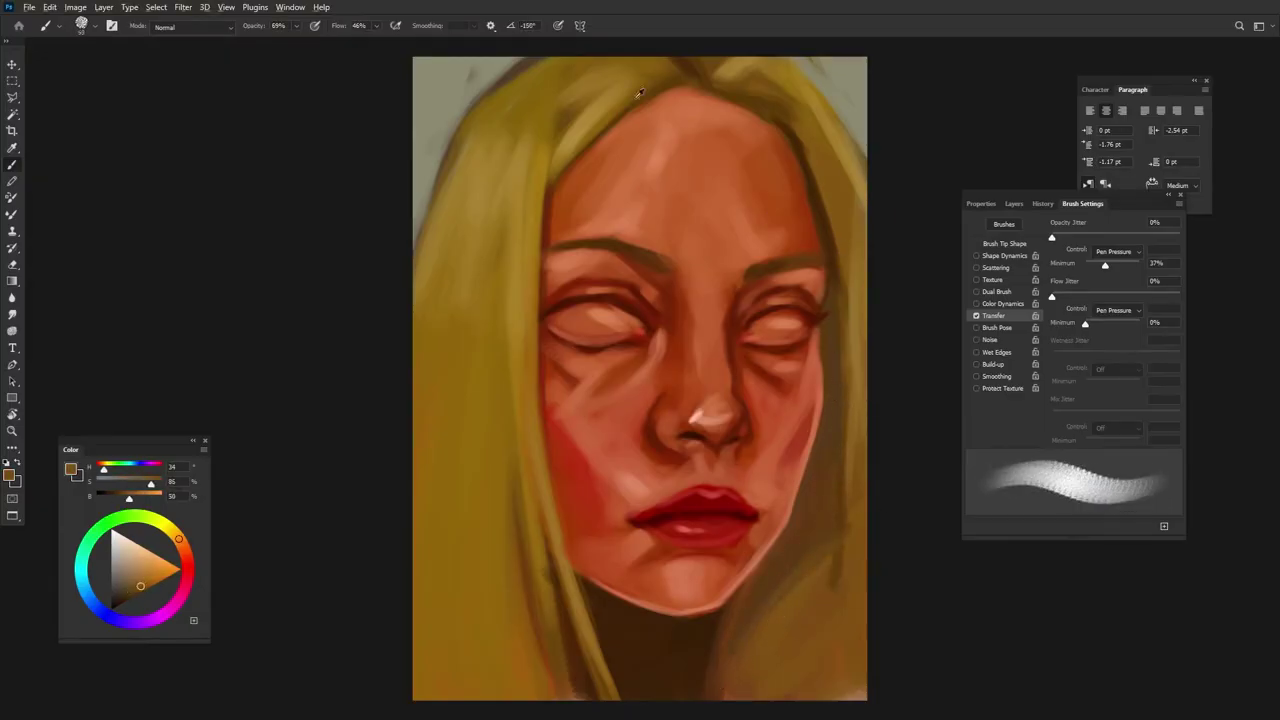
{"action": "left_click", "coordinate": [790, 585], "text": "alt"}
{"action": "left_click_drag", "start_coordinate": [760, 680], "coordinate": [866, 603]}
{"action": "left_click", "coordinate": [449, 537], "text": "alt"}
{"action": "mouse_move", "coordinate": [450, 600]}
{"action": "left_mouse_down"}
{"action": "mouse_move", "coordinate": [491, 451]}
{"action": "mouse_move", "coordinate": [449, 306]}
{"action": "left_mouse_up"}
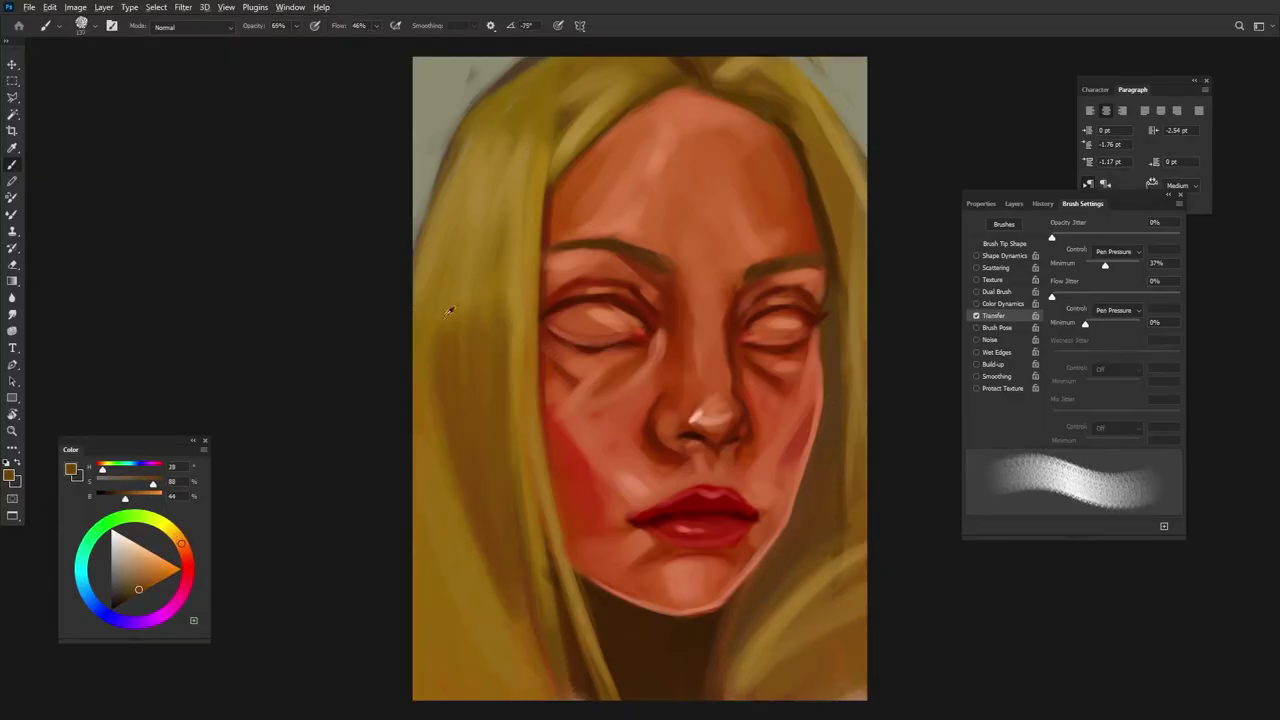
Add darker strokes on the left hair and light tan highlights on the upper-left hair.
{"action": "left_click", "coordinate": [500, 590], "text": "alt"}
{"action": "key", "text": "6"}
{"action": "key", "text": "6"}
{"action": "left_click_drag", "start_coordinate": [495, 560], "coordinate": [497, 670]}
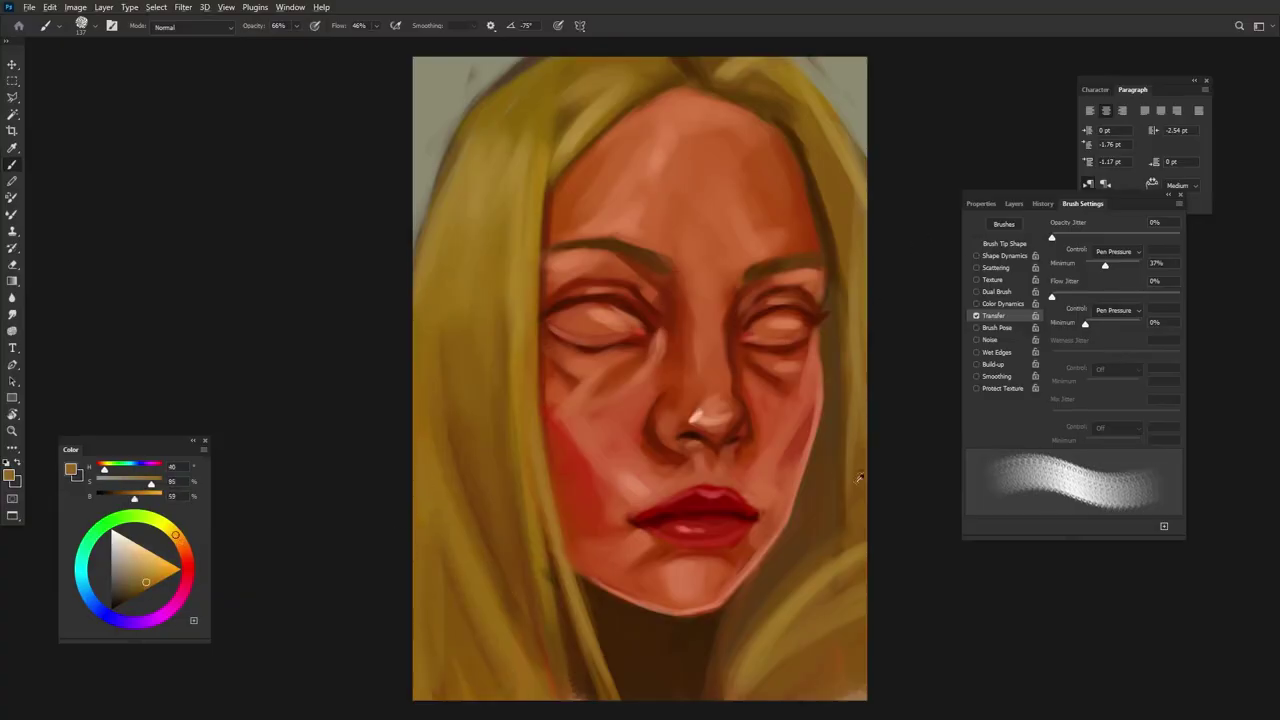
{"action": "key", "text": "shift+Left"}
{"action": "key", "text": "shift+Left"}
{"action": "key", "text": "shift+Left"}
{"action": "left_click", "coordinate": [614, 594], "text": "alt"}
{"action": "key", "text": "6"}
{"action": "key", "text": "8"}
{"action": "left_click_drag", "start_coordinate": [479, 140], "coordinate": [545, 118]}
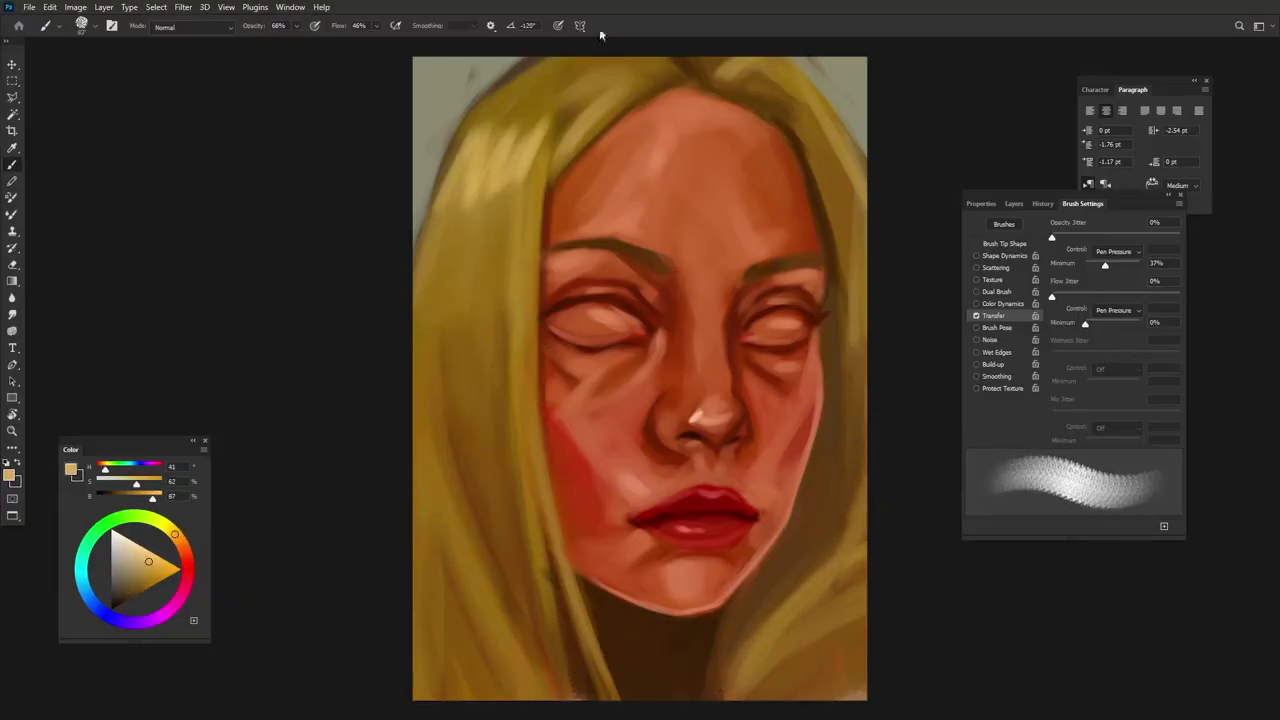
Brush golden strokes over the lower hair and jaw, and brighten the upper-left strands.
{"action": "left_click_drag", "start_coordinate": [755, 643], "coordinate": [805, 680]}
{"action": "left_click", "coordinate": [463, 557], "text": "alt"}
{"action": "left_click_drag", "start_coordinate": [490, 610], "coordinate": [425, 480]}
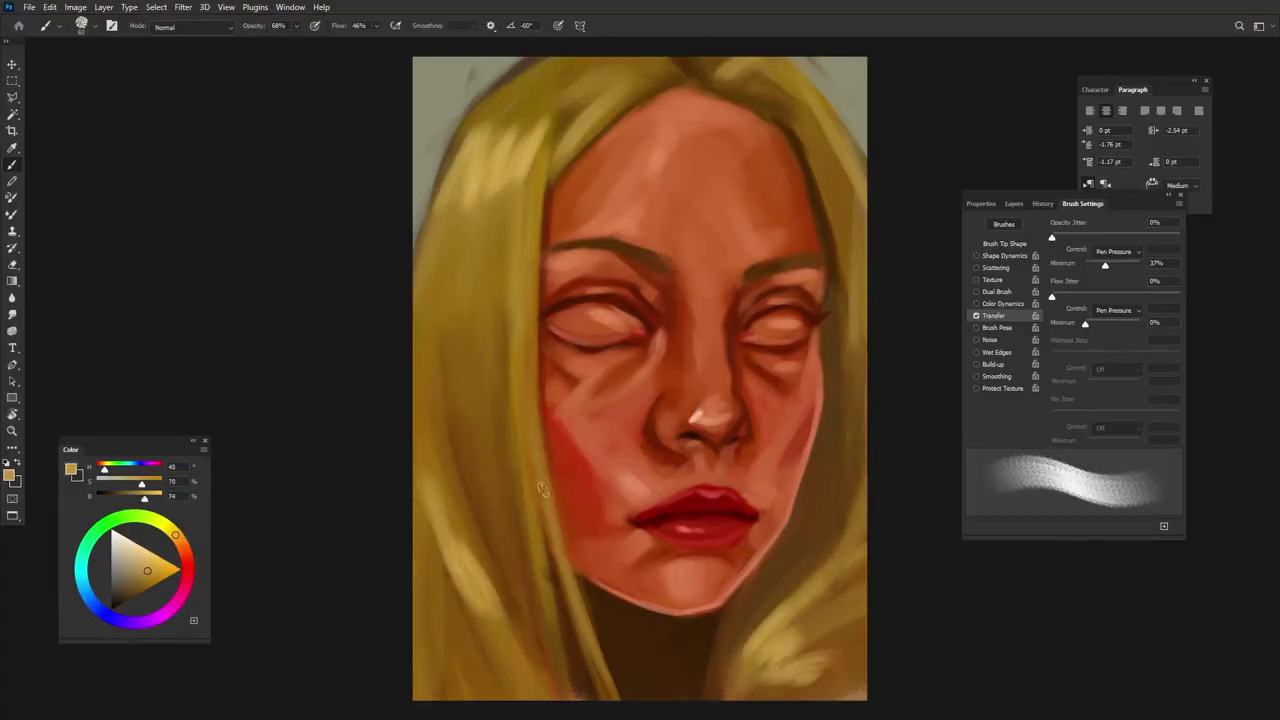
{"action": "key", "text": "shift+Right"}
{"action": "left_click_drag", "start_coordinate": [560, 680], "coordinate": [545, 450]}
{"action": "left_click", "coordinate": [565, 115], "text": "alt"}
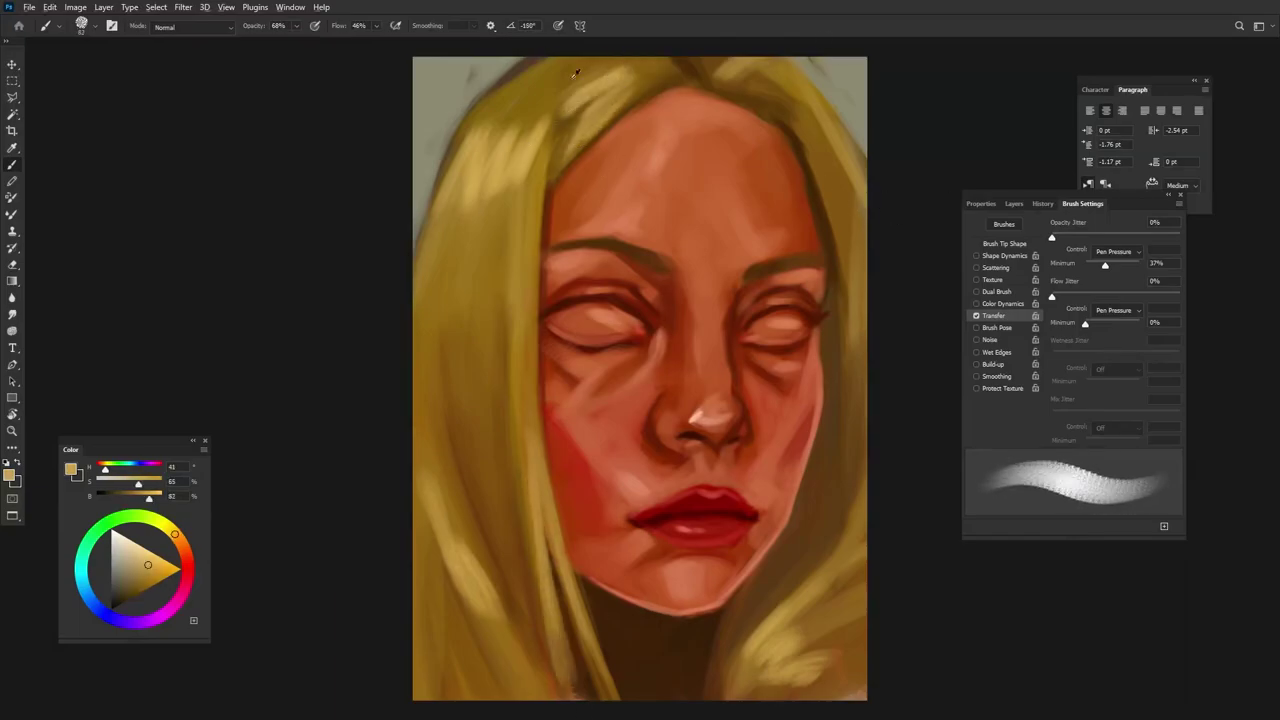
{"action": "key", "text": "shift+Left"}
{"action": "key", "text": "shift+Left"}
{"action": "key", "text": "shift+Left"}
{"action": "left_click_drag", "start_coordinate": [480, 230], "coordinate": [505, 80]}
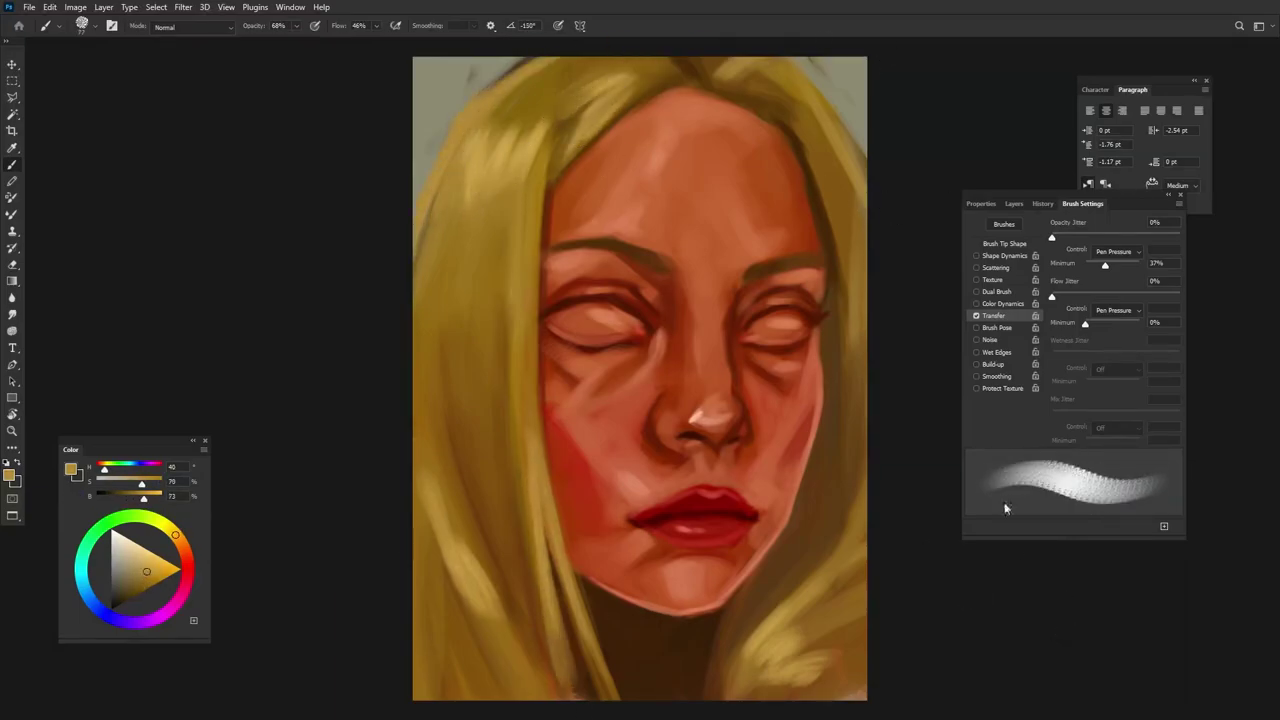
{"action": "left_click", "coordinate": [735, 392], "text": "alt"}
{"action": "left_click", "coordinate": [614, 606], "text": "alt"}
{"action": "key", "text": "shift+Left"}
{"action": "key", "text": "shift+Left"}
{"action": "key", "text": "shift+Left"}
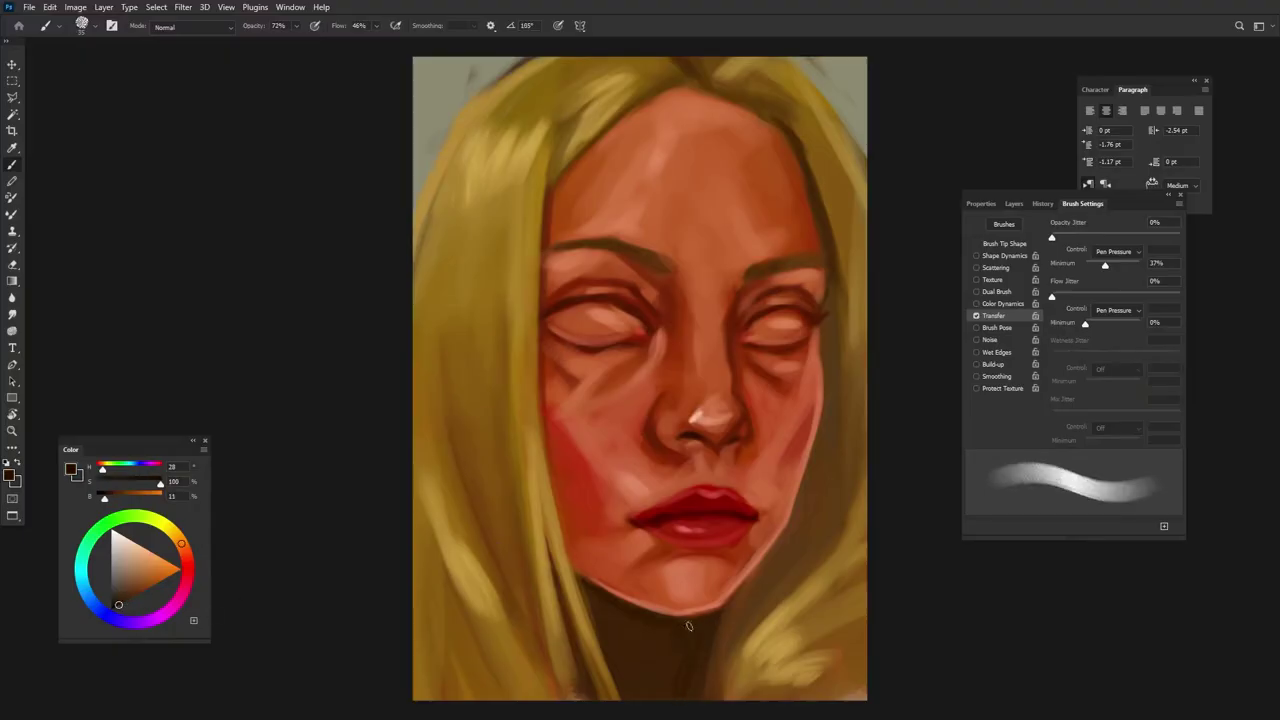
Darken the neck shadow and paint reddish-brown strokes below the chin.
{"action": "key", "text": "shift+Left"}
{"action": "key", "text": "shift+Left"}
{"action": "left_click", "coordinate": [731, 614], "text": "alt"}
{"action": "key", "text": "shift+Left"}
{"action": "key", "text": "shift+Left"}
{"action": "key", "text": "shift+Left"}
{"action": "left_click_drag", "start_coordinate": [674, 646], "coordinate": [674, 629]}
{"action": "key", "text": "shift+Left"}
{"action": "key", "text": "shift+Left"}
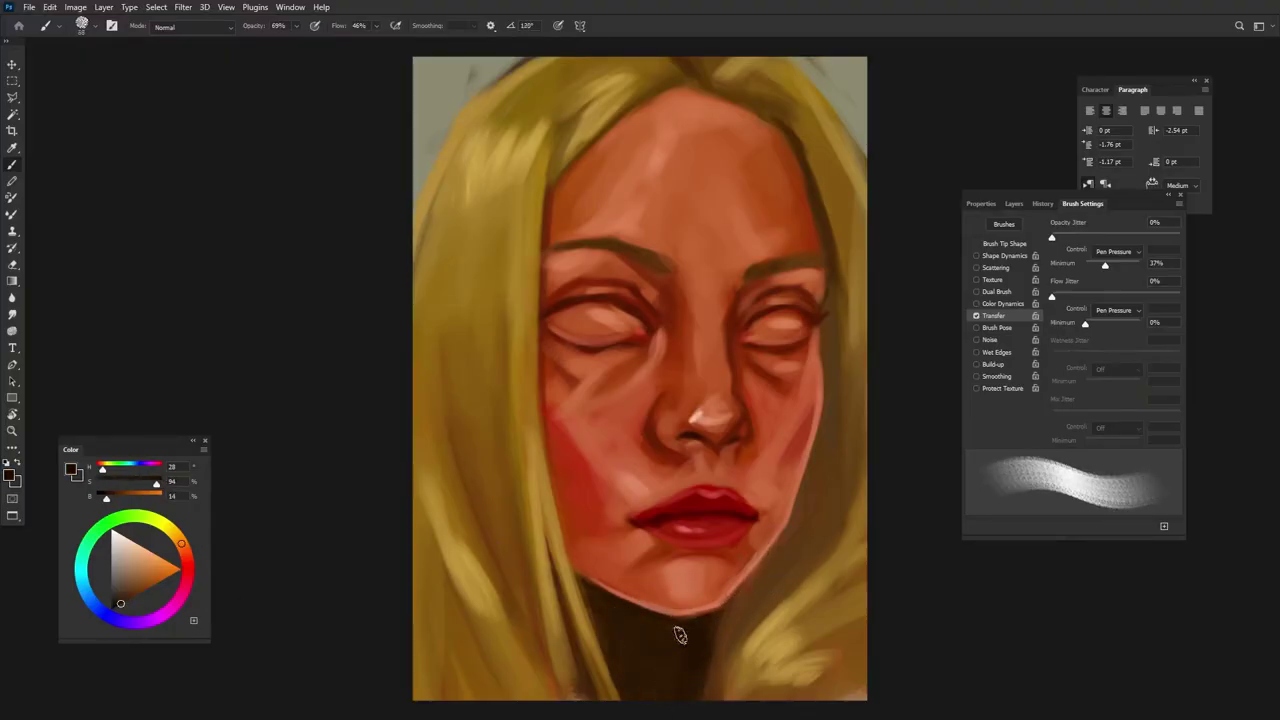
{"action": "key", "text": "6"}
{"action": "key", "text": "5"}
{"action": "key", "text": "shift+Left"}
{"action": "key", "text": "shift+Left"}
Add more reddish and mid-brown strokes down the neck at slightly higher opacity.
{"action": "key", "text": "shift+Left"}
{"action": "key", "text": "shift+Left"}
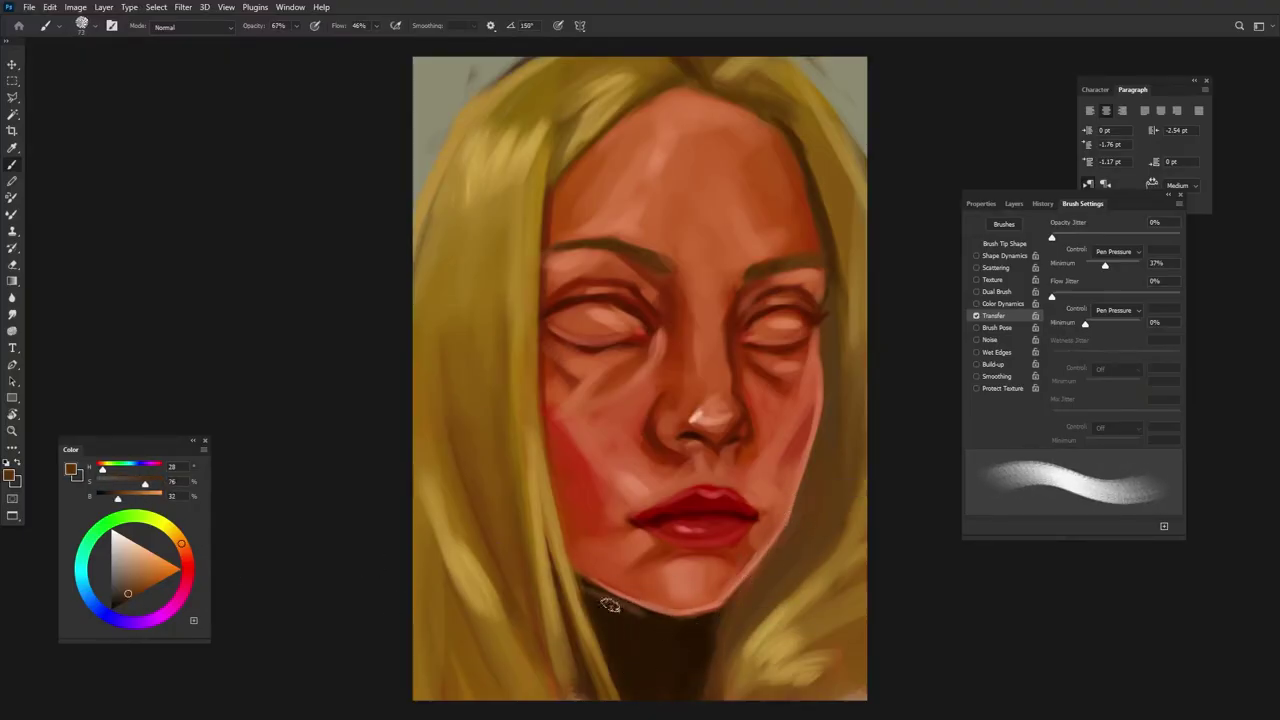
{"action": "left_click_drag", "start_coordinate": [609, 603], "coordinate": [690, 665]}
{"action": "left_click", "coordinate": [714, 600], "text": "alt"}
{"action": "key", "text": "6"}
{"action": "key", "text": "7"}
{"action": "mouse_move", "coordinate": [660, 600]}
{"action": "left_mouse_down"}
{"action": "mouse_move", "coordinate": [703, 620]}
{"action": "mouse_move", "coordinate": [676, 640]}
{"action": "mouse_move", "coordinate": [682, 676]}
{"action": "left_mouse_up"}
{"action": "key", "text": "shift+Left"}
{"action": "key", "text": "shift+Left"}
{"action": "left_click", "coordinate": [700, 600], "text": "alt"}
{"action": "key", "text": "shift+Left"}
{"action": "key", "text": "shift+Left"}
{"action": "key", "text": "shift+Left"}
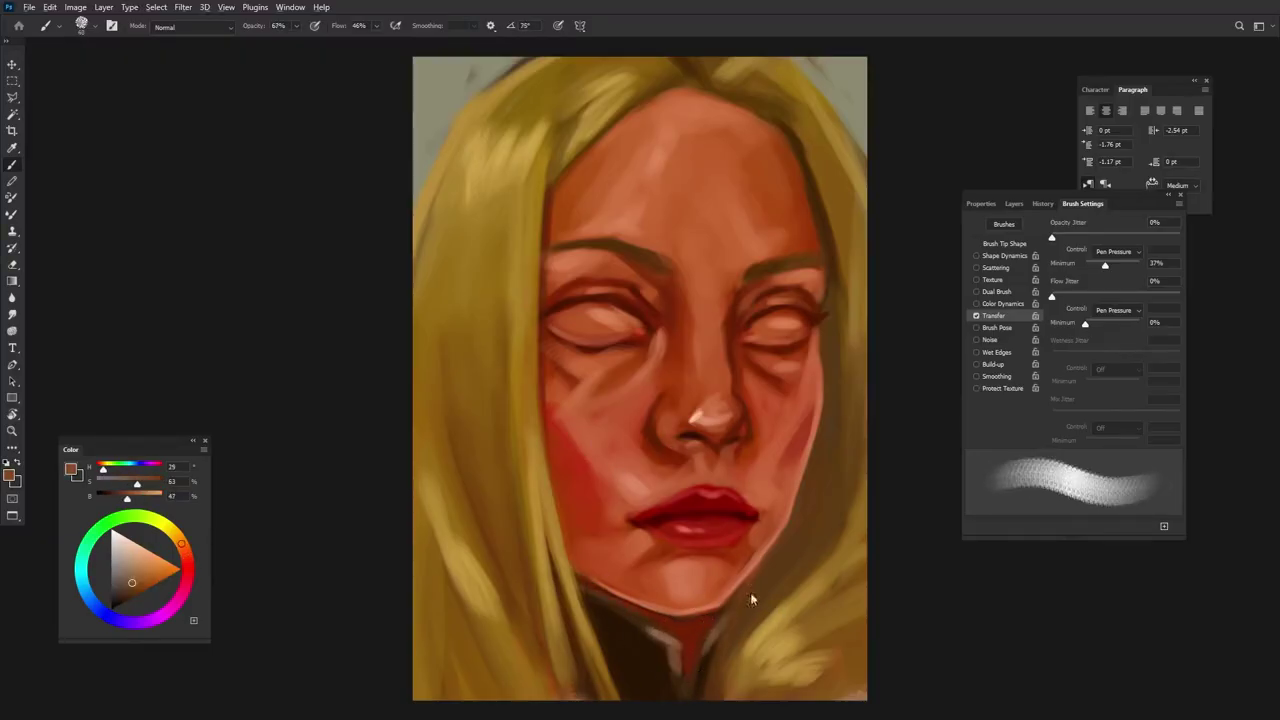
{"action": "key", "text": "shift+Right"}
{"action": "key", "text": "shift+Right"}
{"action": "key", "text": "shift+Right"}
Paint light brown fold strokes on the collar.
{"action": "left_click", "coordinate": [725, 620], "text": "alt"}
{"action": "key", "text": "6"}
{"action": "key", "text": "8"}
{"action": "key", "text": "shift+Right"}
{"action": "key", "text": "shift+Right"}
{"action": "left_click_drag", "start_coordinate": [650, 600], "coordinate": [617, 628]}
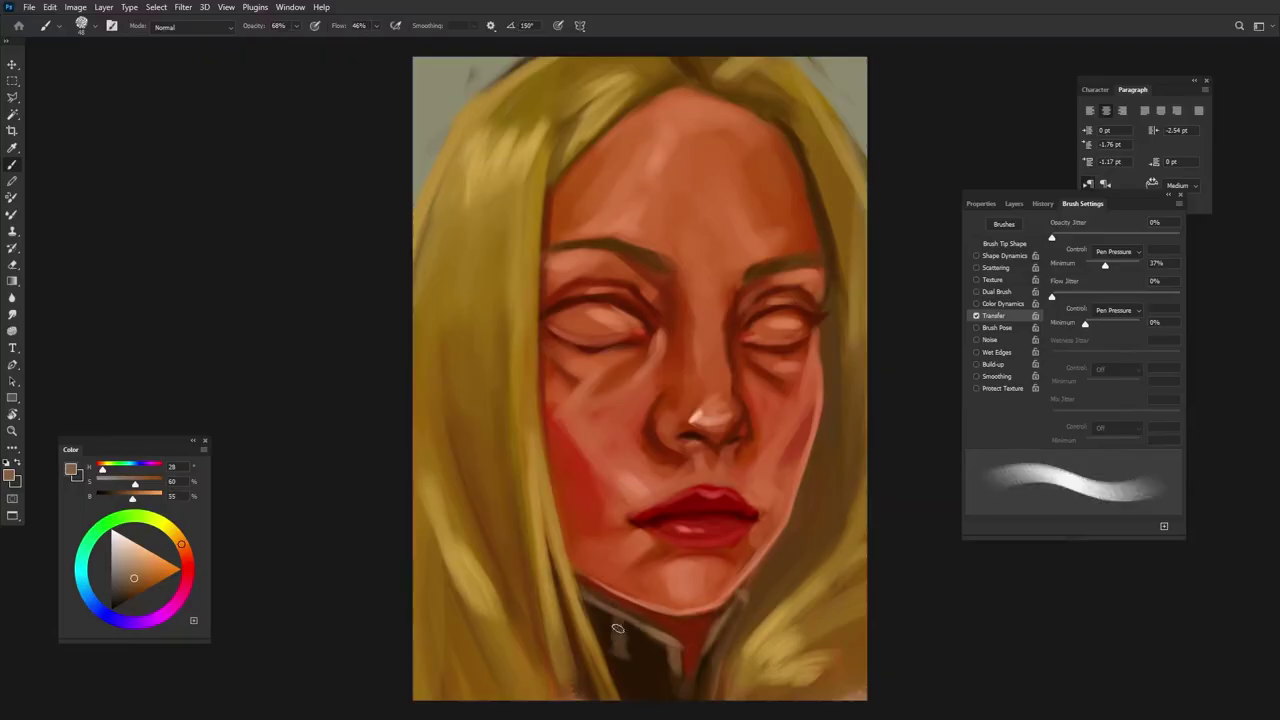
Add light yellow strands along the left side of the hair.
{"action": "left_click", "coordinate": [729, 614], "text": "alt"}
{"action": "key", "text": "shift+Left"}
{"action": "left_click", "coordinate": [748, 657], "text": "alt"}
{"action": "key", "text": "shift+Left"}
{"action": "key", "text": "shift+Left"}
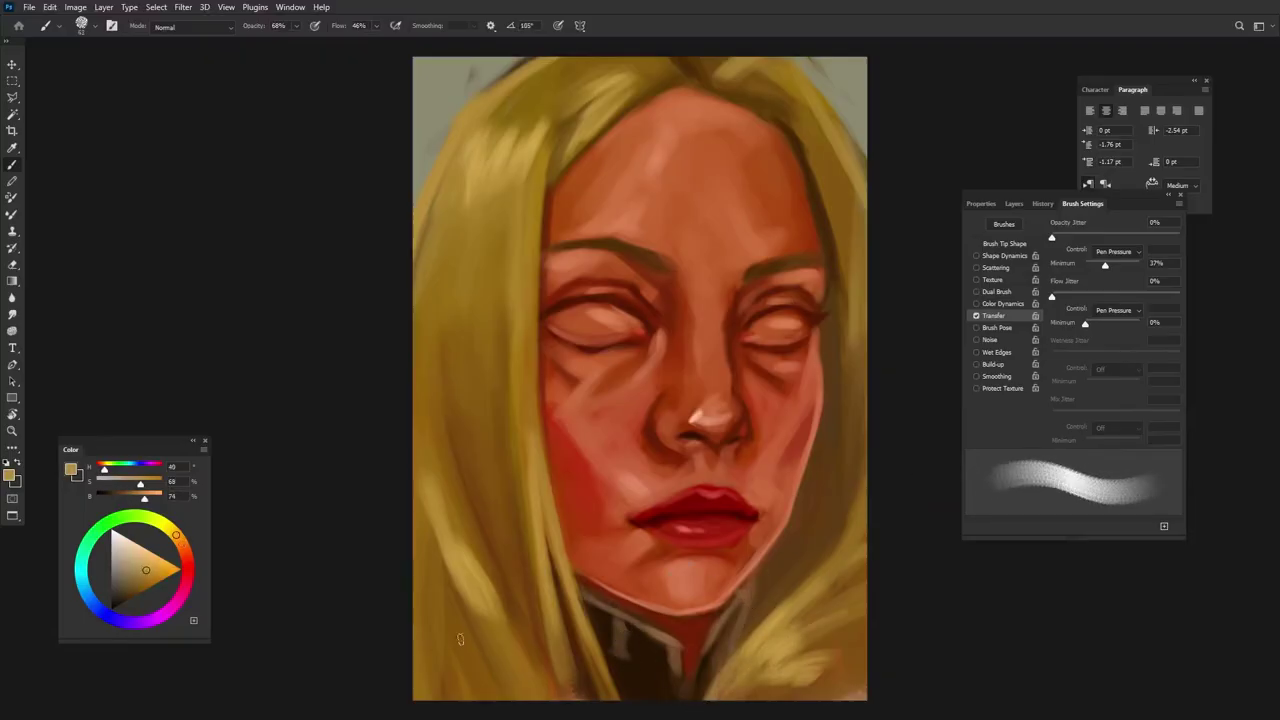
{"action": "left_click_drag", "start_coordinate": [460, 640], "coordinate": [440, 585]}
{"action": "left_click_drag", "start_coordinate": [478, 700], "coordinate": [438, 575]}
{"action": "mouse_move", "coordinate": [478, 430]}
{"action": "left_mouse_down"}
{"action": "mouse_move", "coordinate": [480, 250]}
{"action": "mouse_move", "coordinate": [452, 229]}
{"action": "left_mouse_up"}
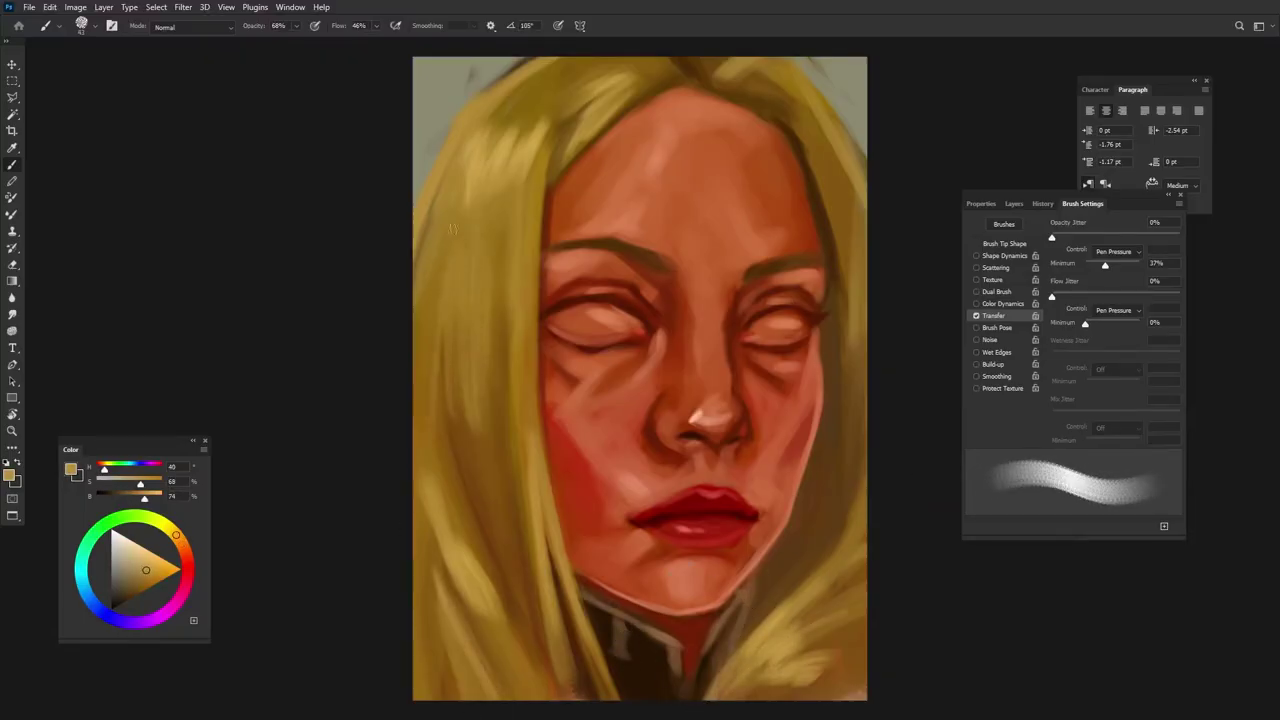
{"action": "left_click_drag", "start_coordinate": [478, 400], "coordinate": [470, 296]}
{"action": "left_click_drag", "start_coordinate": [460, 408], "coordinate": [447, 250]}
Darken the right edge of the hair with dark brown strokes.
{"action": "left_click", "coordinate": [838, 262], "text": "alt"}
{"action": "left_click_drag", "start_coordinate": [852, 310], "coordinate": [850, 448]}
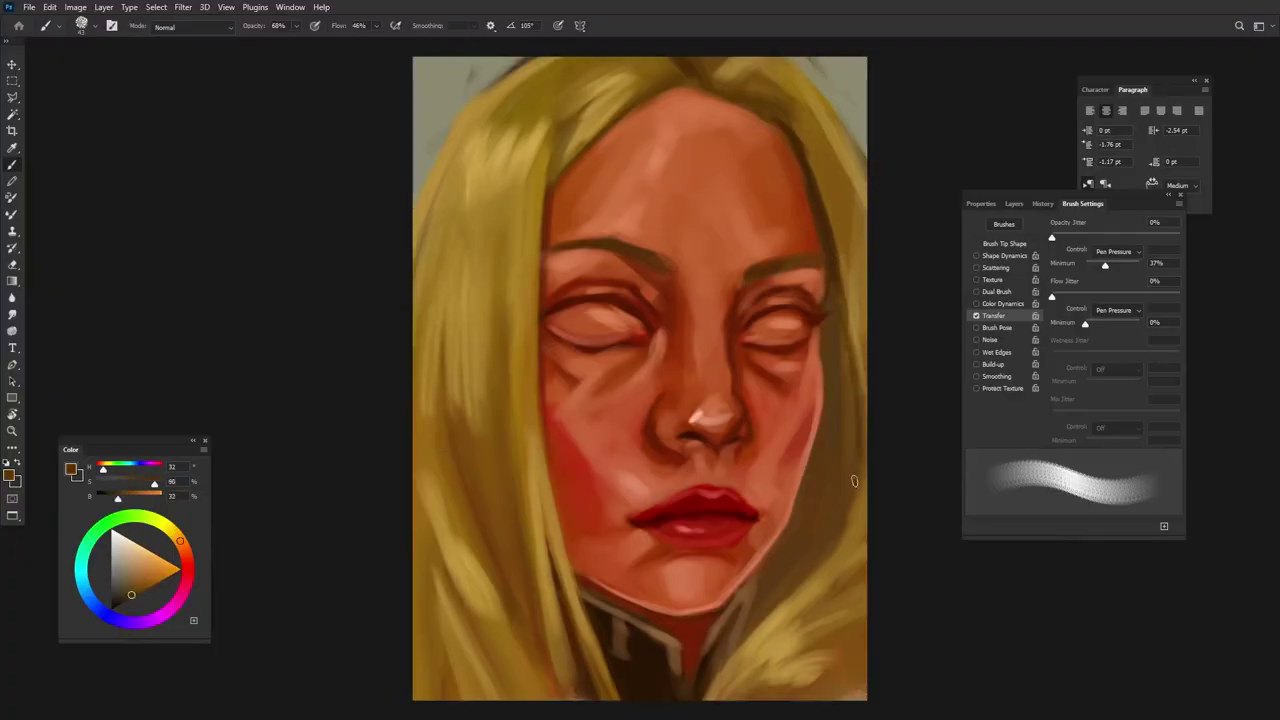
{"action": "left_click_drag", "start_coordinate": [858, 378], "coordinate": [856, 520]}
{"action": "left_click", "coordinate": [644, 263], "text": "alt"}
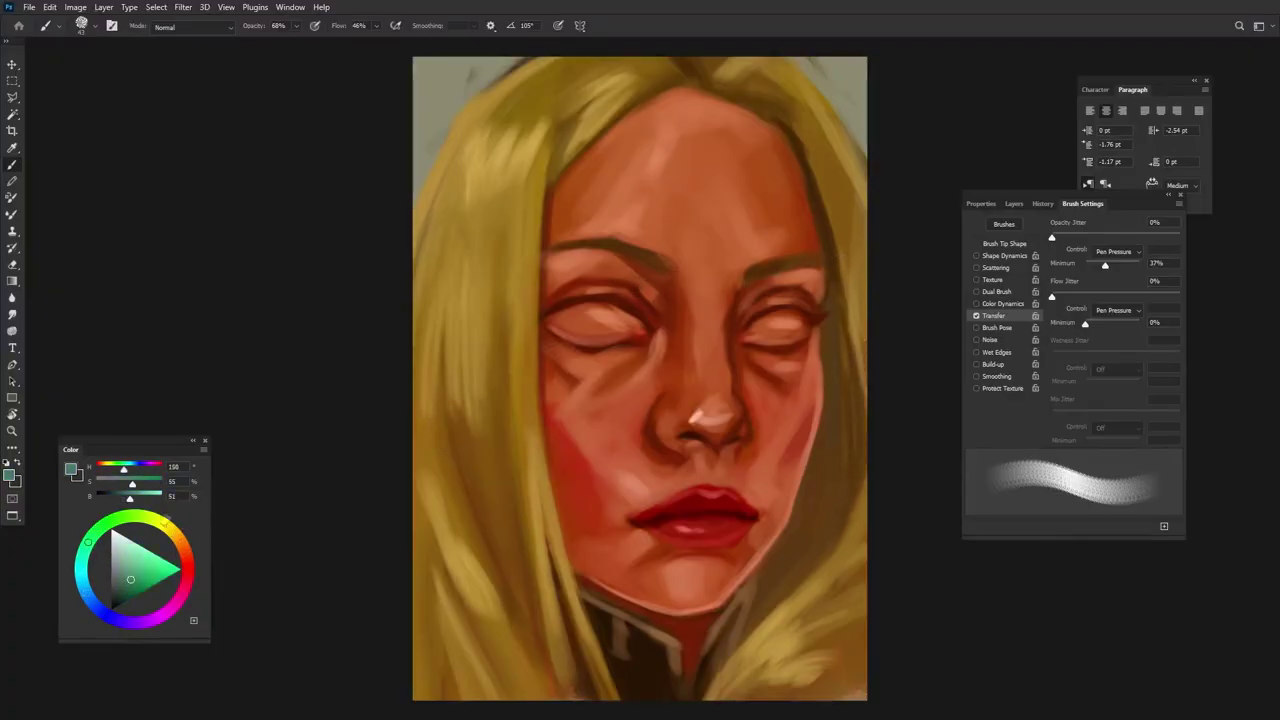
Paint green irises in both eyes, then sample brown and skin tones for the lids.
{"action": "left_click_drag", "start_coordinate": [553, 320], "coordinate": [588, 319]}
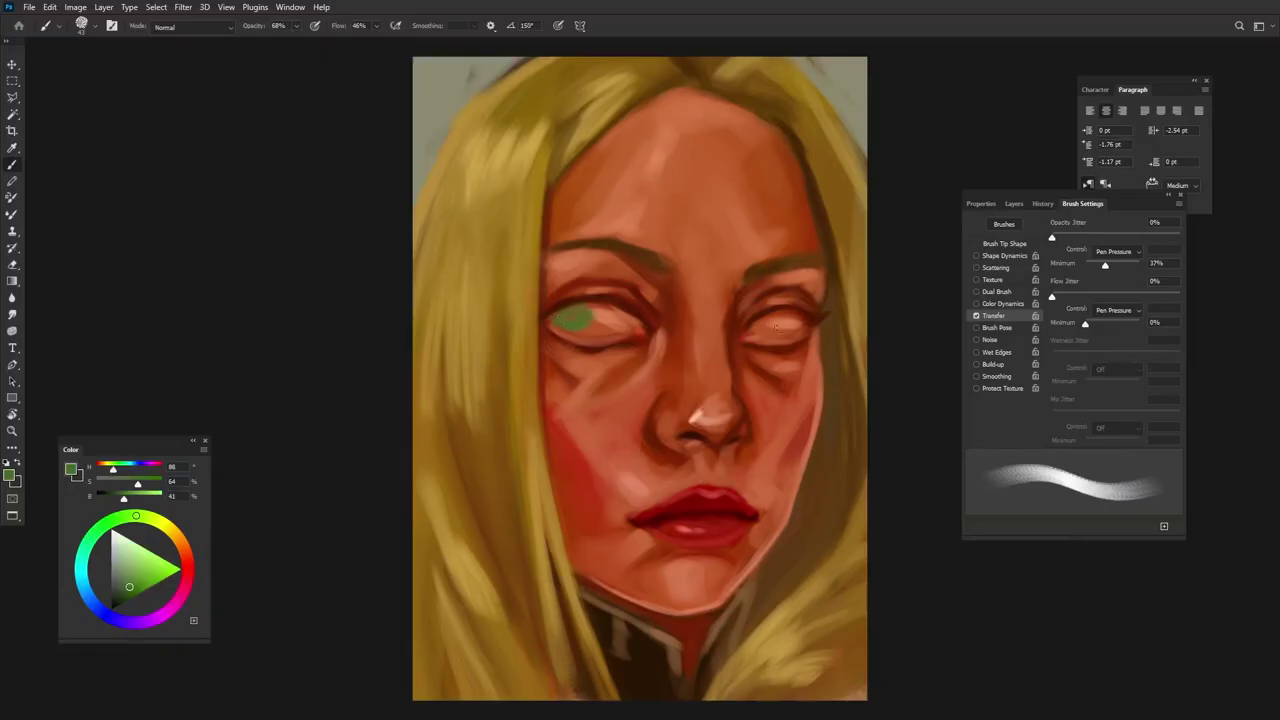
{"action": "left_click_drag", "start_coordinate": [776, 325], "coordinate": [772, 328]}
{"action": "left_click", "coordinate": [569, 304], "text": "alt"}
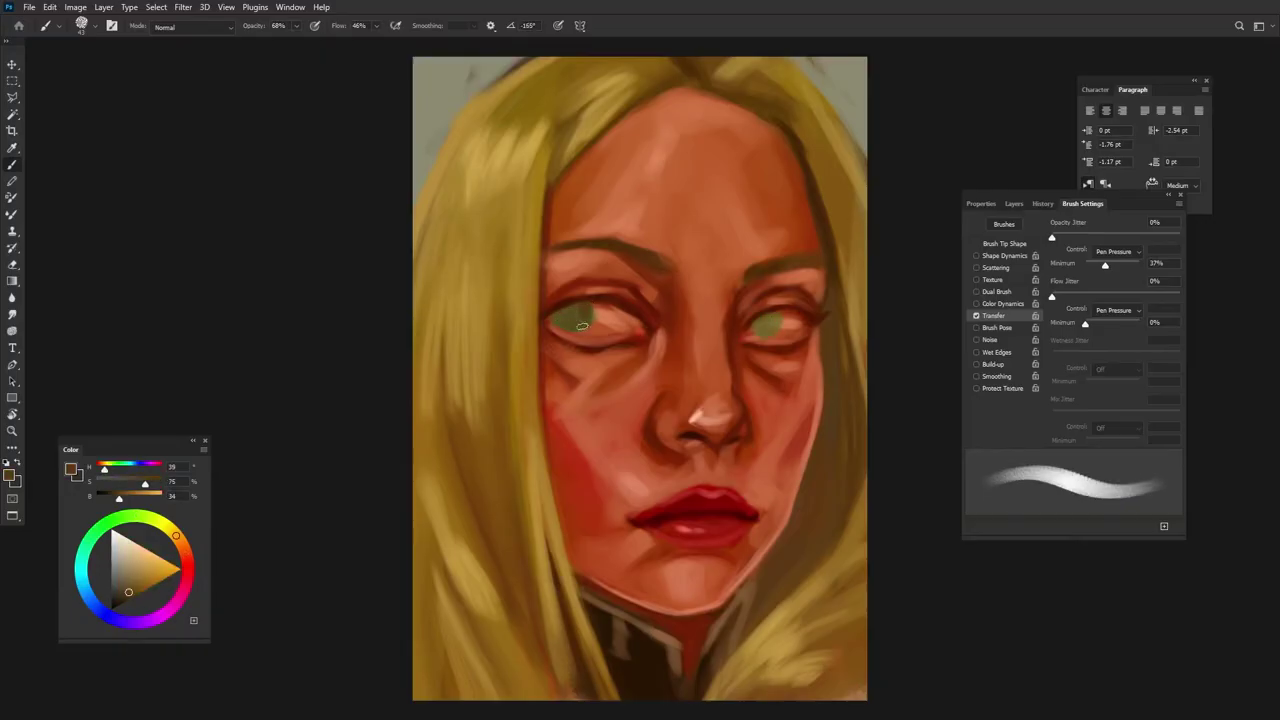
{"action": "left_click", "coordinate": [604, 318], "text": "alt"}
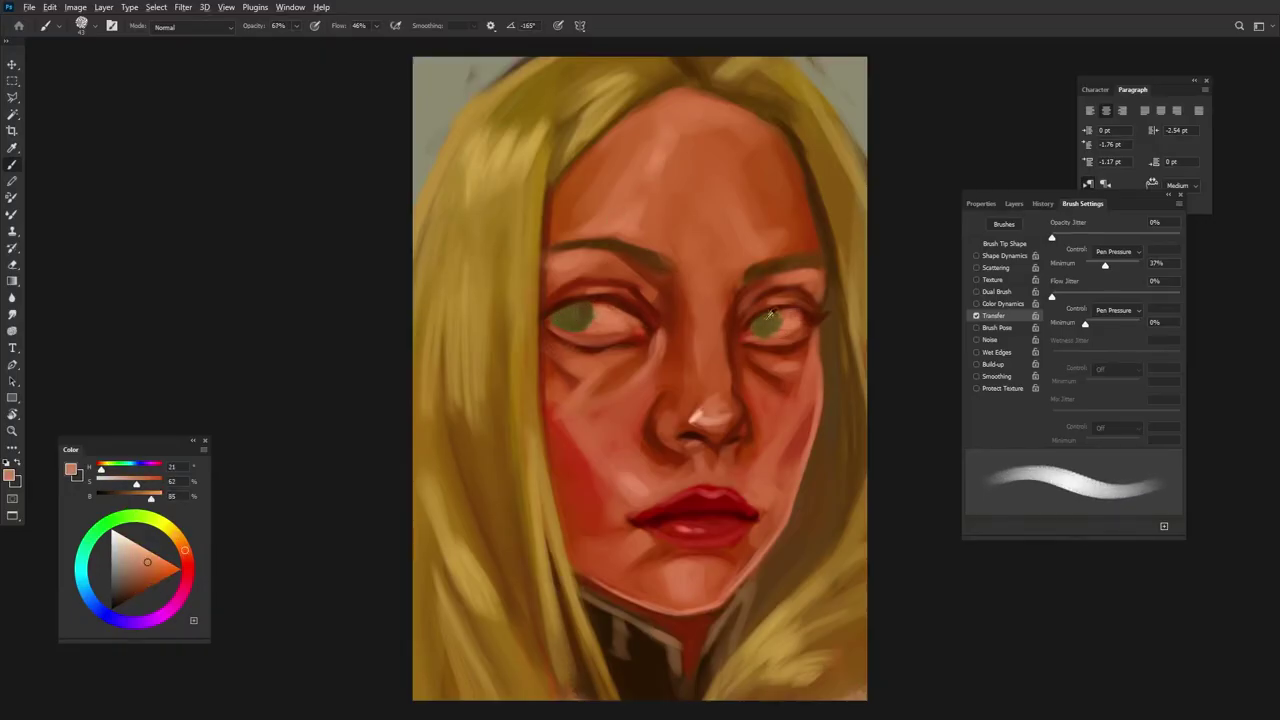
{"action": "left_click", "coordinate": [578, 310], "text": "alt"}
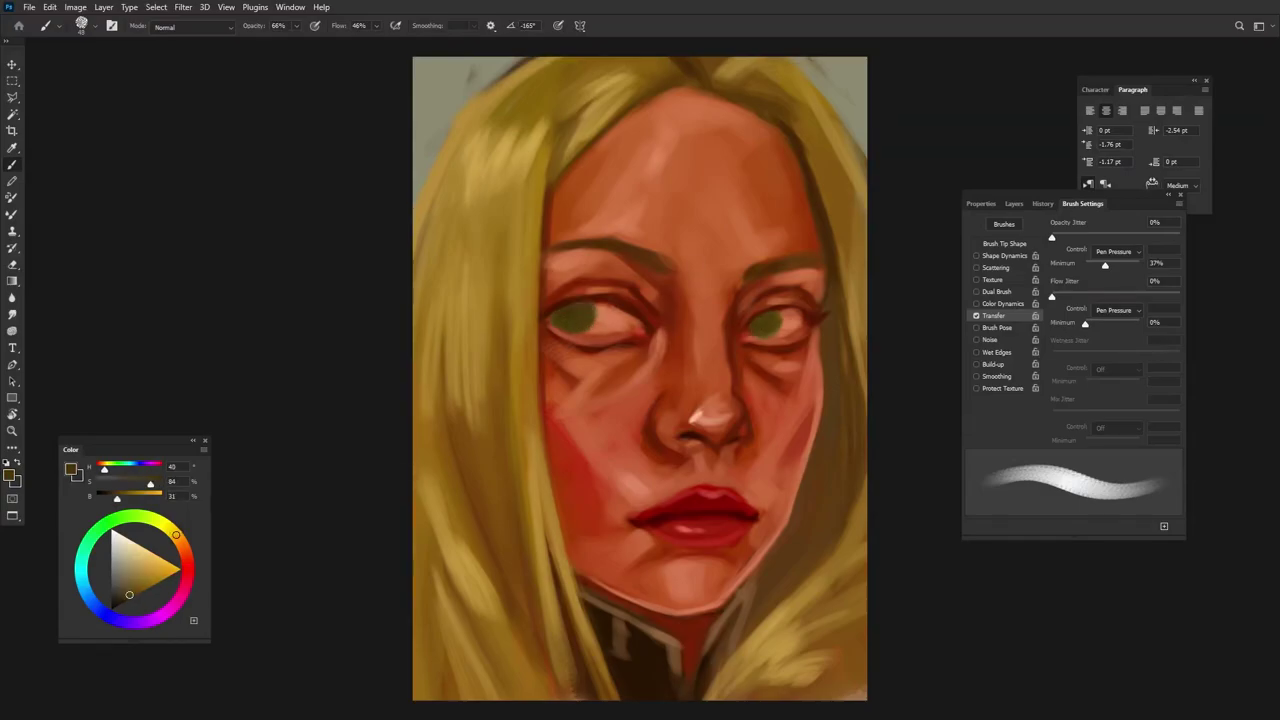
Pick olive, peach and dark red for pupils, highlights and lid creases, then resample skin tones.
{"action": "left_click", "coordinate": [126, 601]}
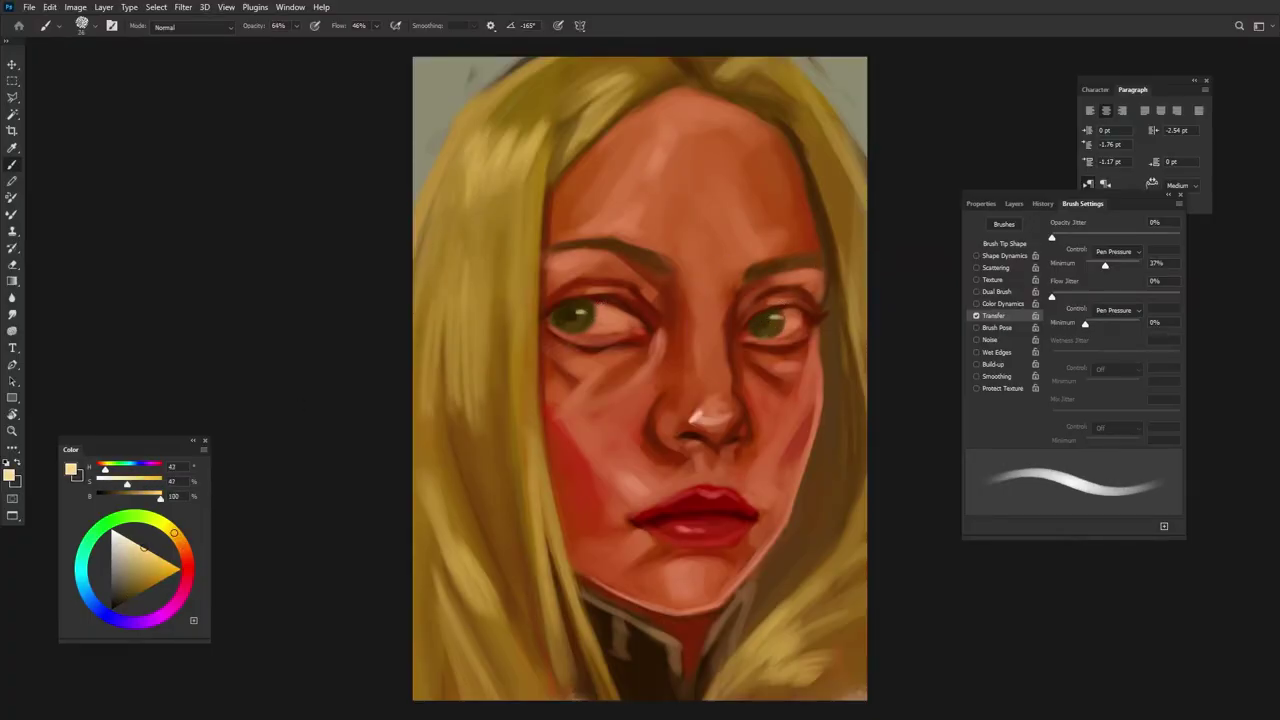
{"action": "left_click", "coordinate": [605, 312], "text": "alt"}
{"action": "left_click", "coordinate": [814, 315], "text": "alt"}
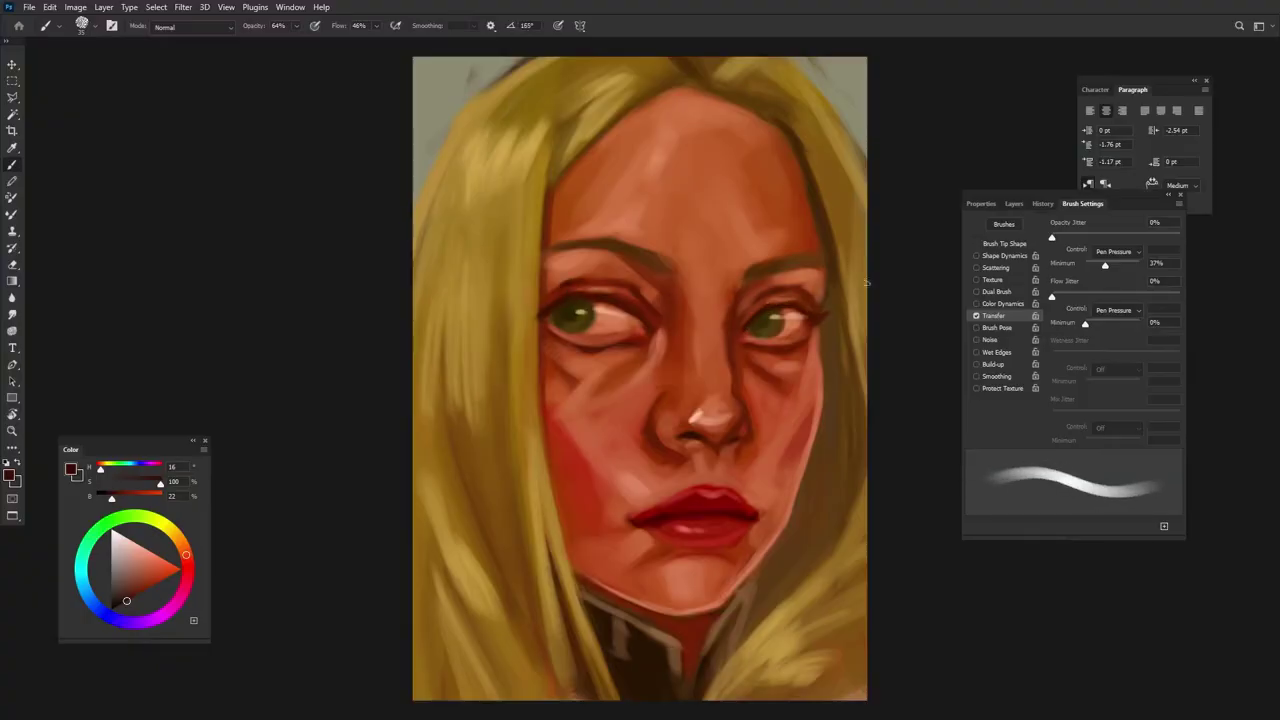
{"action": "key", "text": "shift+Left"}
{"action": "key", "text": "shift+Left"}
{"action": "key", "text": "shift+Left"}
{"action": "left_click", "coordinate": [552, 203], "text": "alt"}
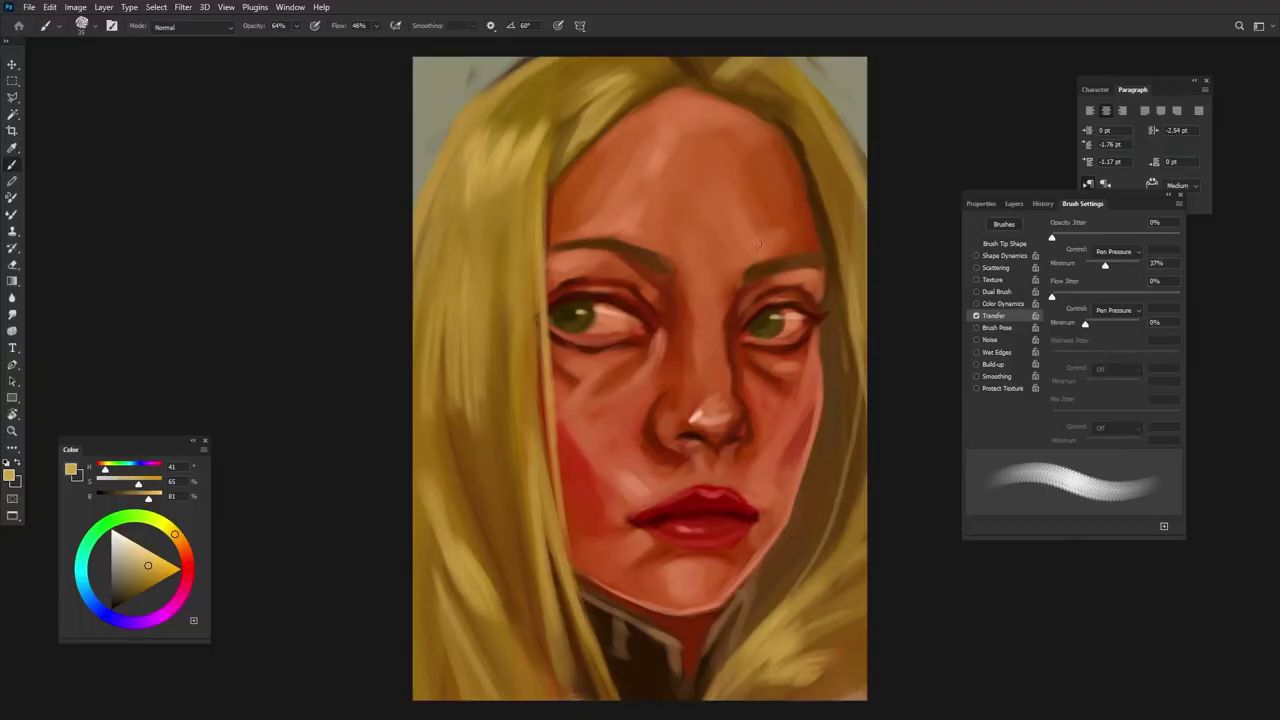
{"action": "left_click", "coordinate": [643, 383], "text": "alt"}
{"action": "left_click", "coordinate": [649, 283], "text": "alt"}
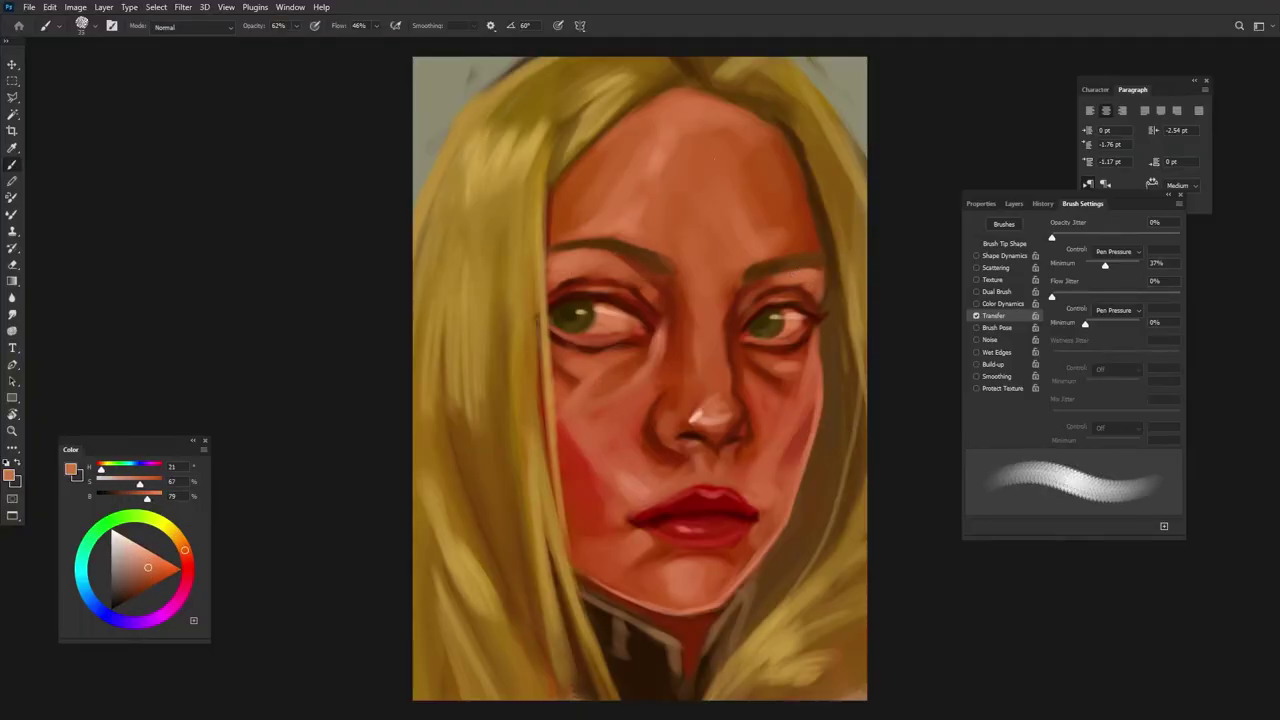
Add a Color Lookup adjustment layer using the Moonlight.3DL preset.
{"action": "left_click", "coordinate": [1013, 203]}
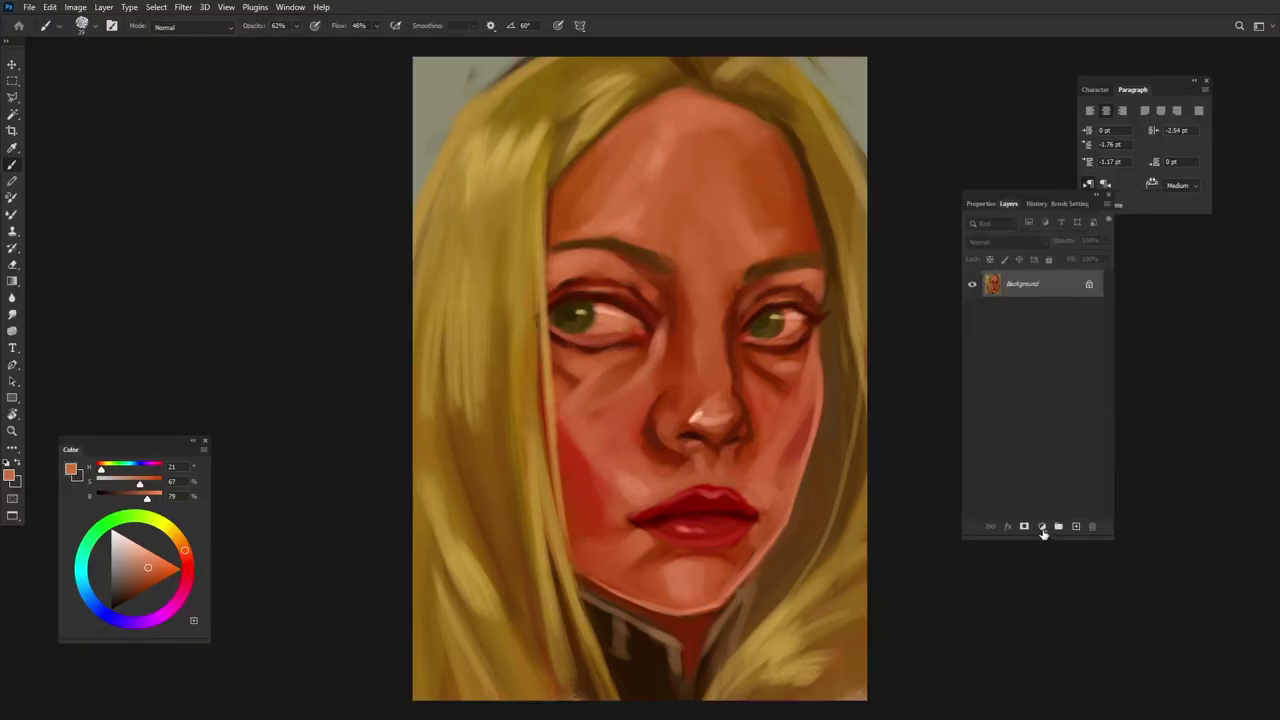
{"action": "left_click", "coordinate": [1045, 527]}
{"action": "left_click", "coordinate": [1070, 470]}
{"action": "left_click", "coordinate": [1053, 245]}
{"action": "left_click", "coordinate": [1023, 492]}
{"action": "key", "text": "F7"}
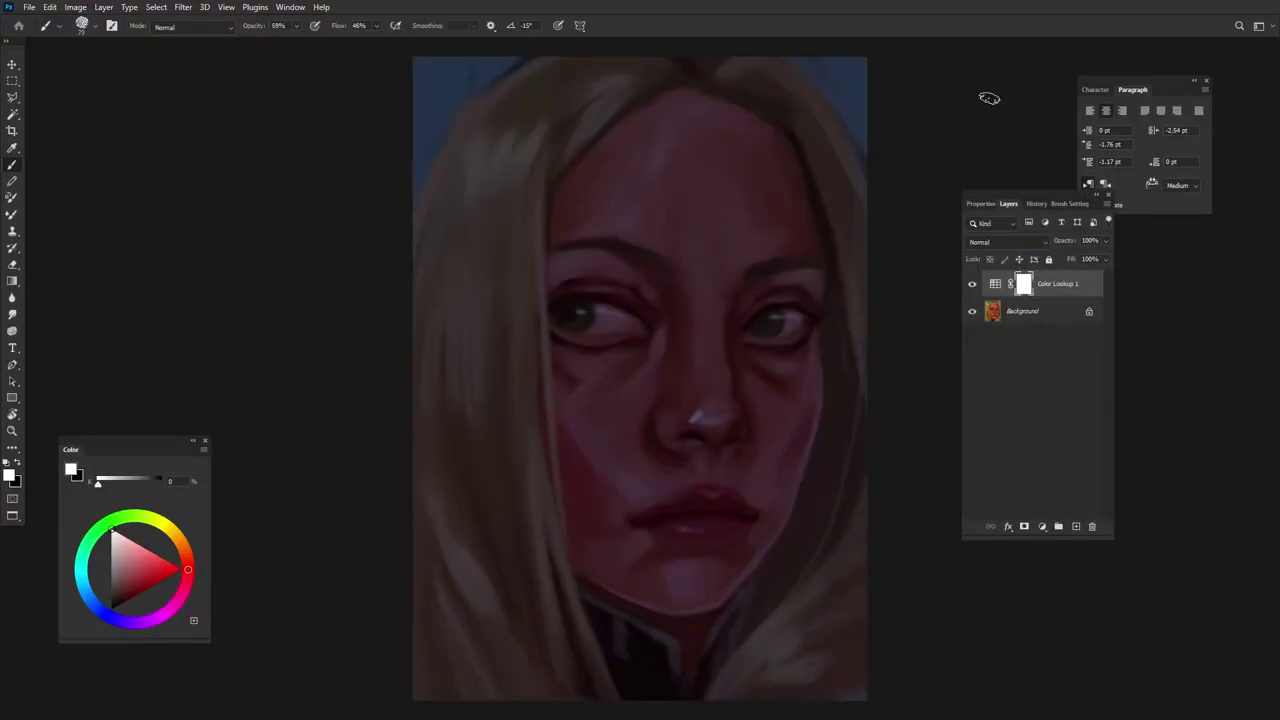
Paint the lookup mask to reveal a warm band across the eyes and yellow hair strips.
{"action": "mouse_move", "coordinate": [446, 292]}
{"action": "left_mouse_down"}
{"action": "mouse_move", "coordinate": [434, 334]}
{"action": "mouse_move", "coordinate": [480, 330]}
{"action": "mouse_move", "coordinate": [514, 349]}
{"action": "mouse_move", "coordinate": [536, 333]}
{"action": "mouse_move", "coordinate": [450, 400]}
{"action": "mouse_move", "coordinate": [446, 327]}
{"action": "left_mouse_up"}
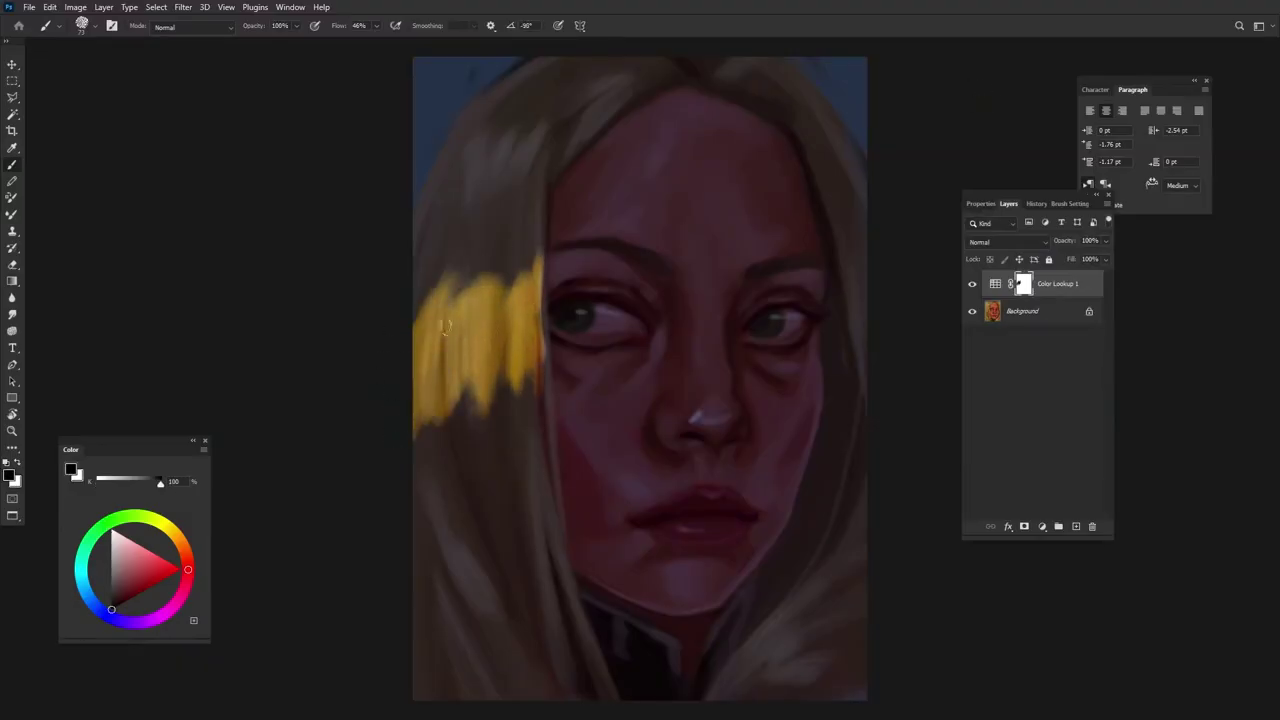
{"action": "mouse_move", "coordinate": [558, 283]}
{"action": "left_mouse_down"}
{"action": "mouse_move", "coordinate": [580, 294]}
{"action": "mouse_move", "coordinate": [601, 268]}
{"action": "left_mouse_up"}
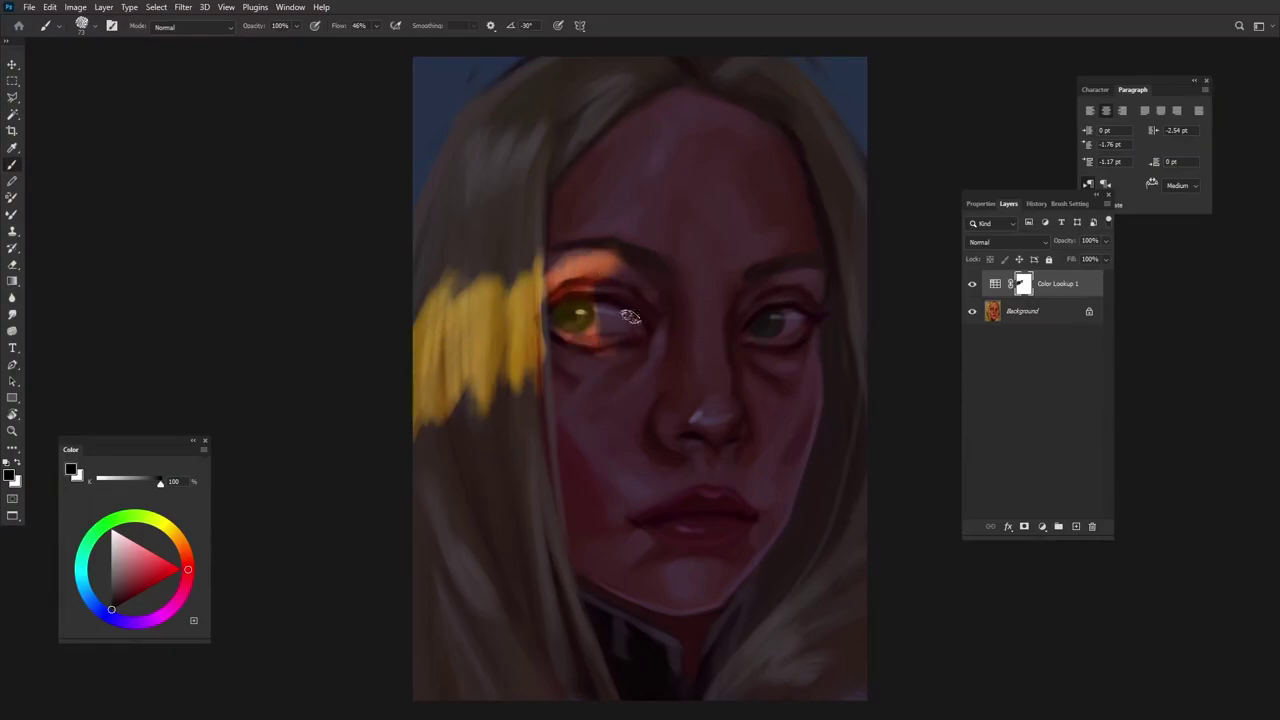
{"action": "mouse_move", "coordinate": [630, 316]}
{"action": "left_mouse_down"}
{"action": "mouse_move", "coordinate": [640, 300]}
{"action": "mouse_move", "coordinate": [760, 290]}
{"action": "mouse_move", "coordinate": [674, 326]}
{"action": "mouse_move", "coordinate": [696, 371]}
{"action": "mouse_move", "coordinate": [734, 297]}
{"action": "mouse_move", "coordinate": [823, 277]}
{"action": "mouse_move", "coordinate": [623, 366]}
{"action": "mouse_move", "coordinate": [529, 285]}
{"action": "mouse_move", "coordinate": [527, 195]}
{"action": "left_mouse_up"}
{"action": "mouse_move", "coordinate": [807, 343]}
{"action": "left_mouse_down"}
{"action": "mouse_move", "coordinate": [745, 395]}
{"action": "mouse_move", "coordinate": [560, 370]}
{"action": "mouse_move", "coordinate": [823, 237]}
{"action": "mouse_move", "coordinate": [575, 245]}
{"action": "left_mouse_up"}
{"action": "left_click_drag", "start_coordinate": [858, 265], "coordinate": [866, 346]}
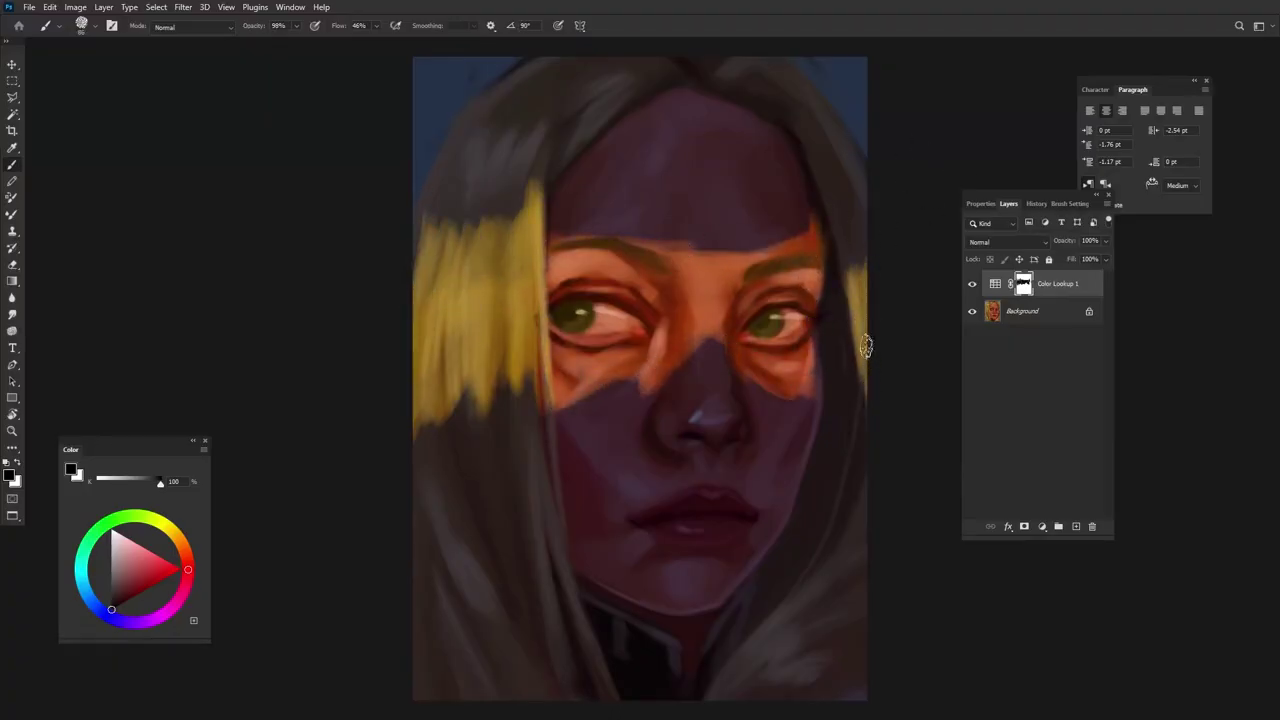
Refine the mask, restoring purple on the cheek and forehead and reshaping the under-eye edge.
{"action": "mouse_move", "coordinate": [541, 162]}
{"action": "left_mouse_down"}
{"action": "mouse_move", "coordinate": [466, 214]}
{"action": "mouse_move", "coordinate": [471, 400]}
{"action": "mouse_move", "coordinate": [545, 380]}
{"action": "left_mouse_up"}
{"action": "left_click_drag", "start_coordinate": [555, 336], "coordinate": [550, 432]}
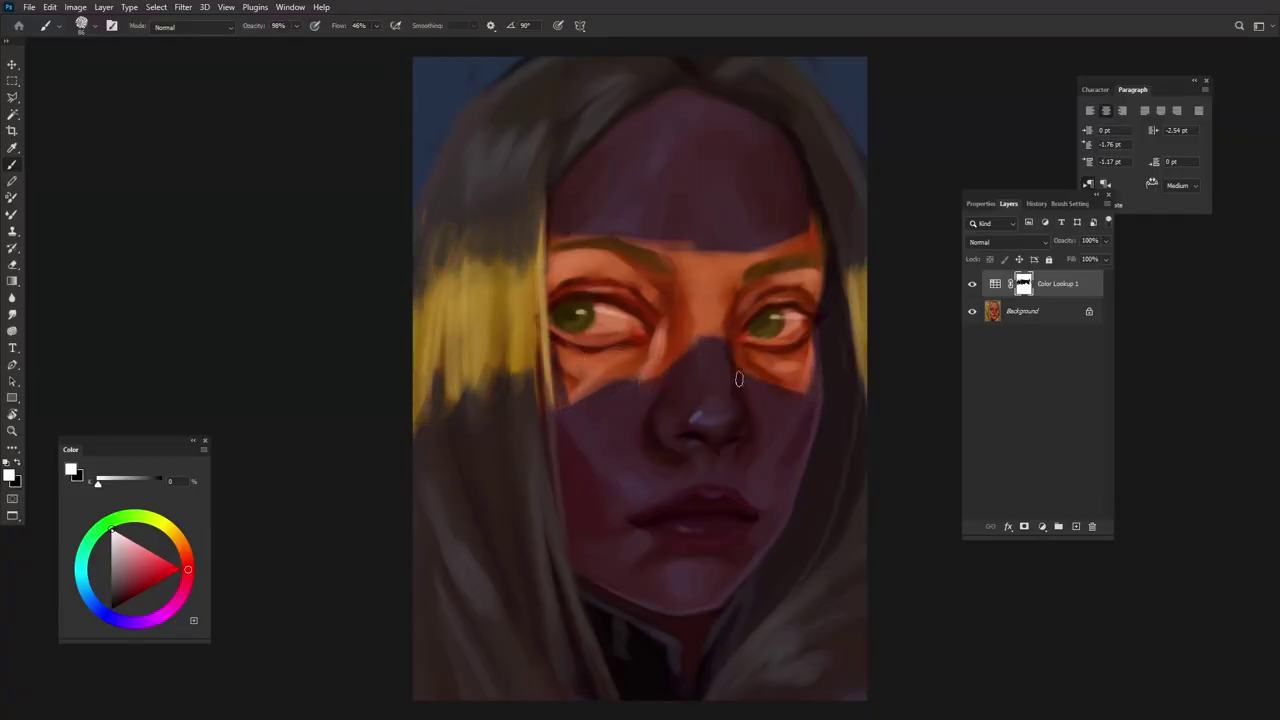
{"action": "left_click_drag", "start_coordinate": [548, 244], "coordinate": [692, 246]}
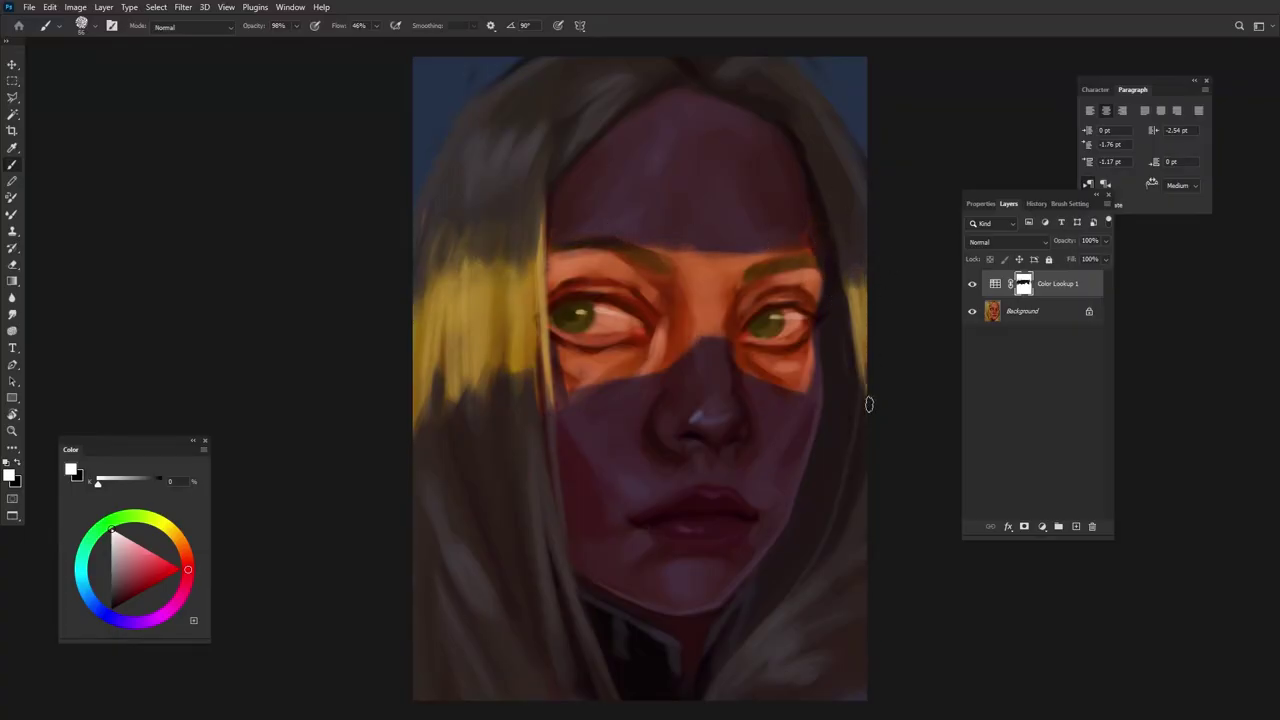
{"action": "left_click_drag", "start_coordinate": [568, 372], "coordinate": [610, 382]}
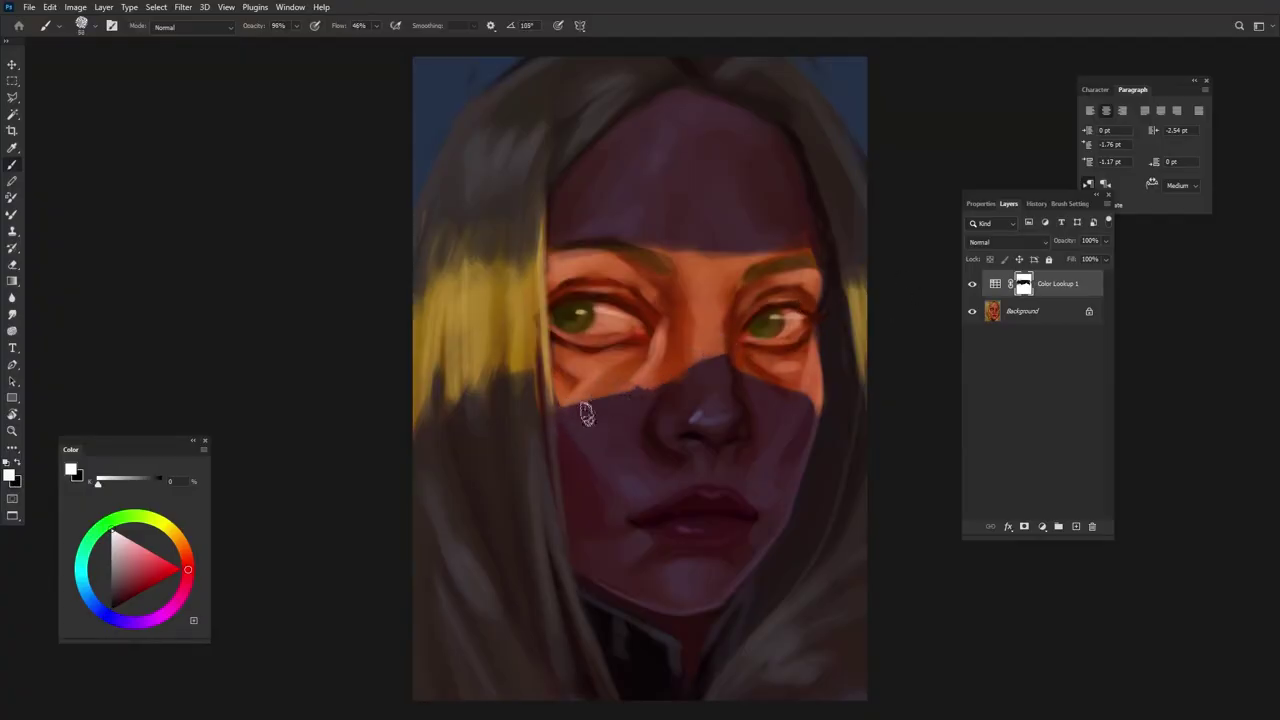
{"action": "left_click_drag", "start_coordinate": [586, 416], "coordinate": [762, 390]}
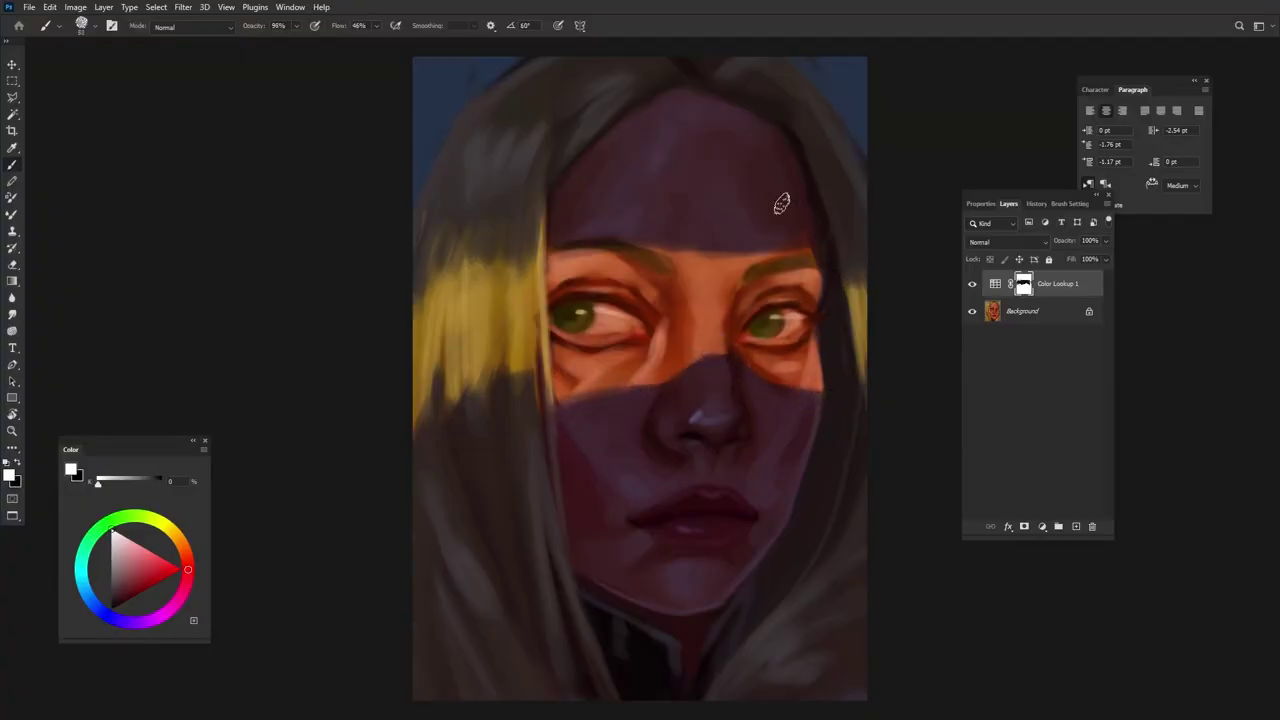